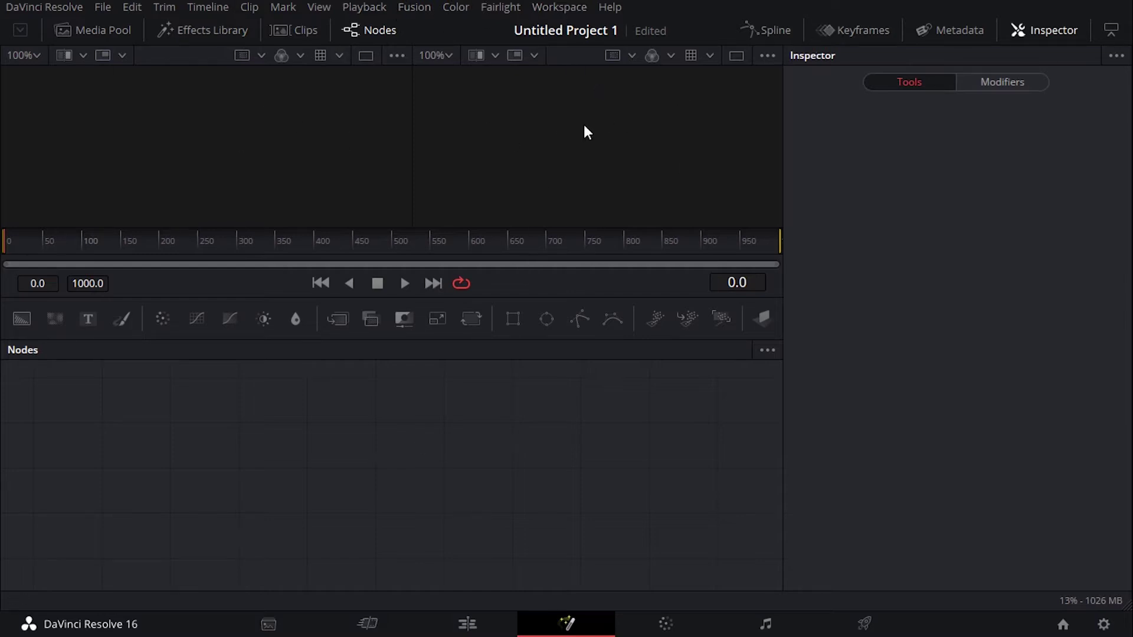
# - Look over the single-viewer layout, the Media Pool, the Effects Library and the Clips strip on the Fusion page
pyautogui.click(737, 57)
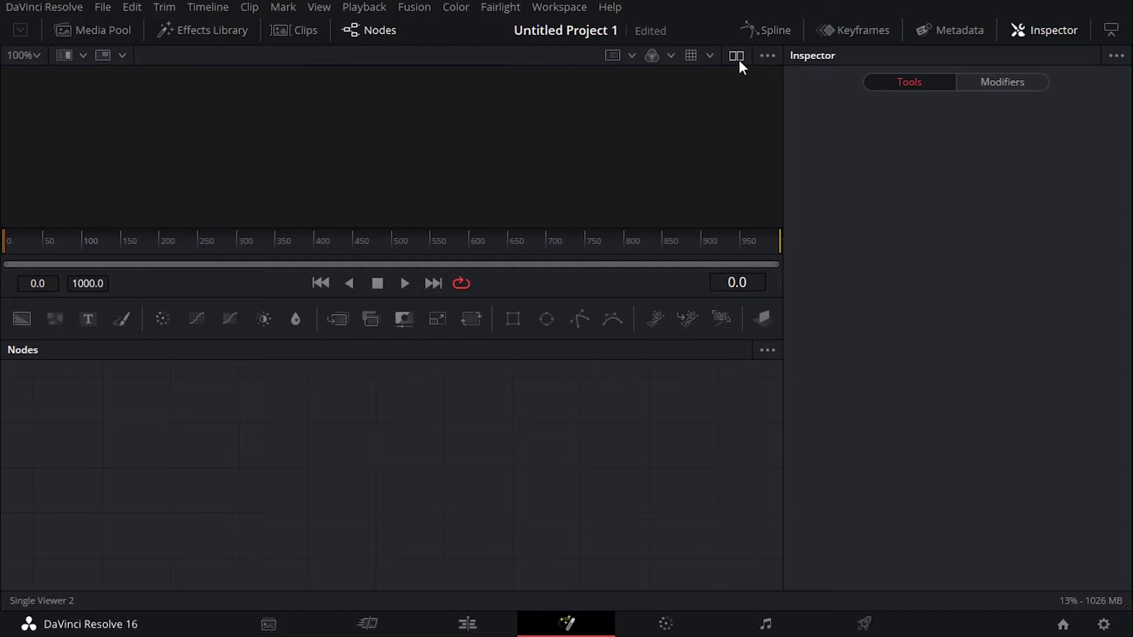
pyautogui.click(109, 30)
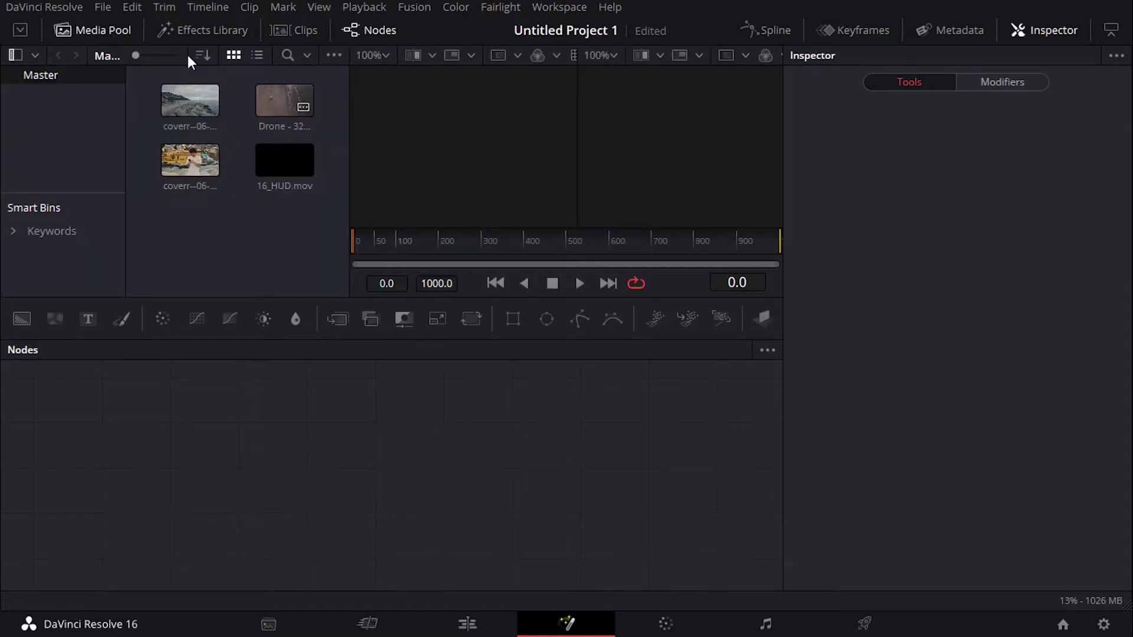
pyautogui.click(218, 32)
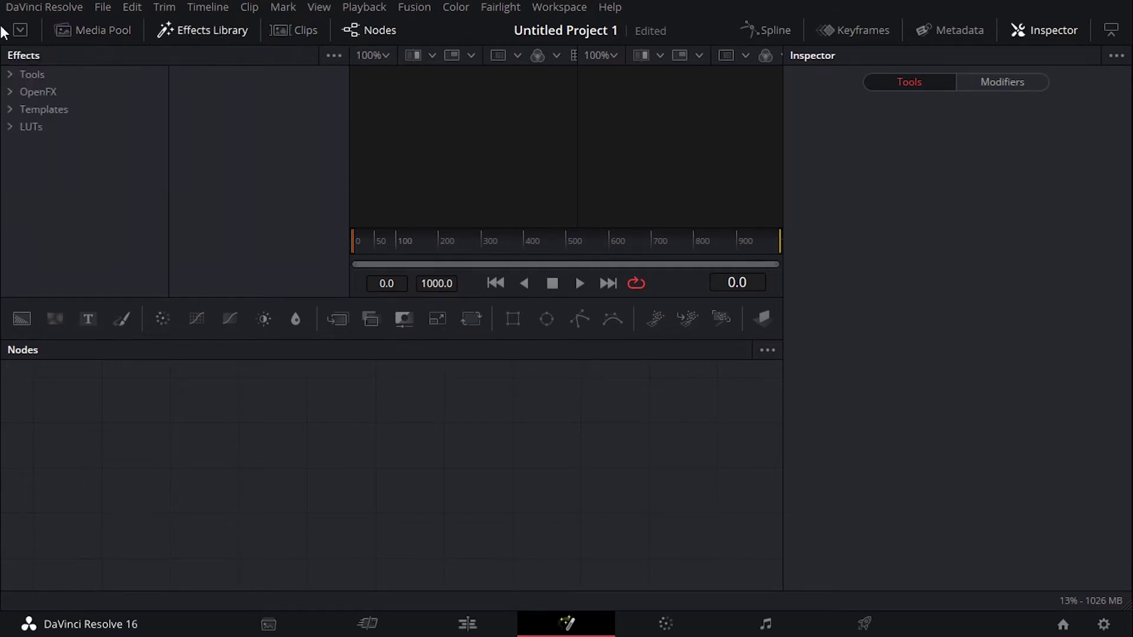
pyautogui.click(298, 33)
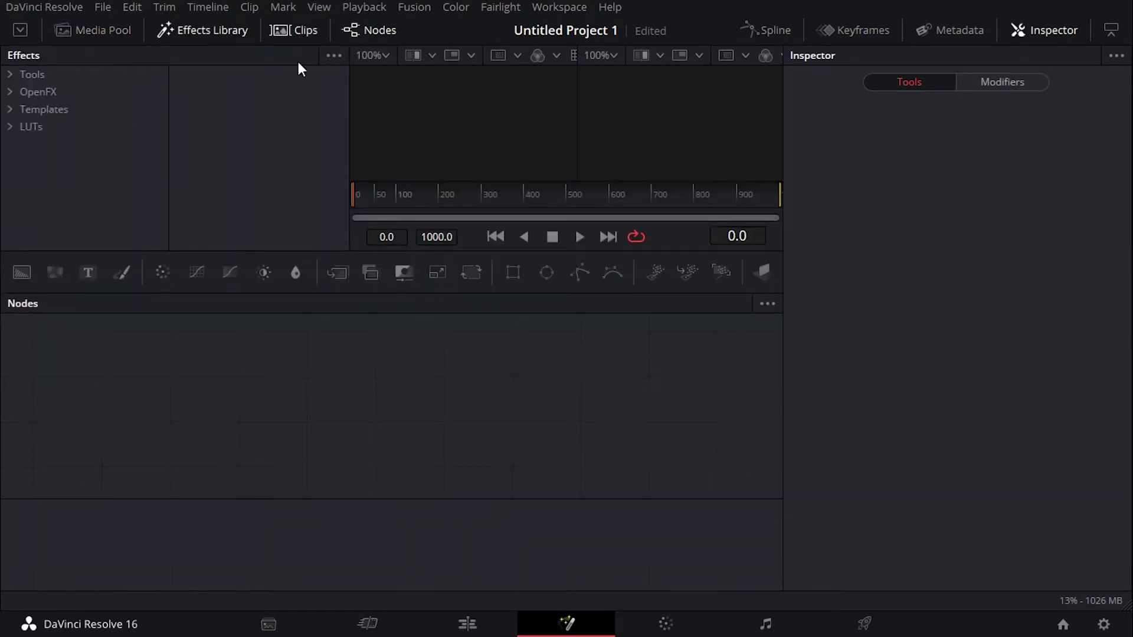
pyautogui.click(308, 30)
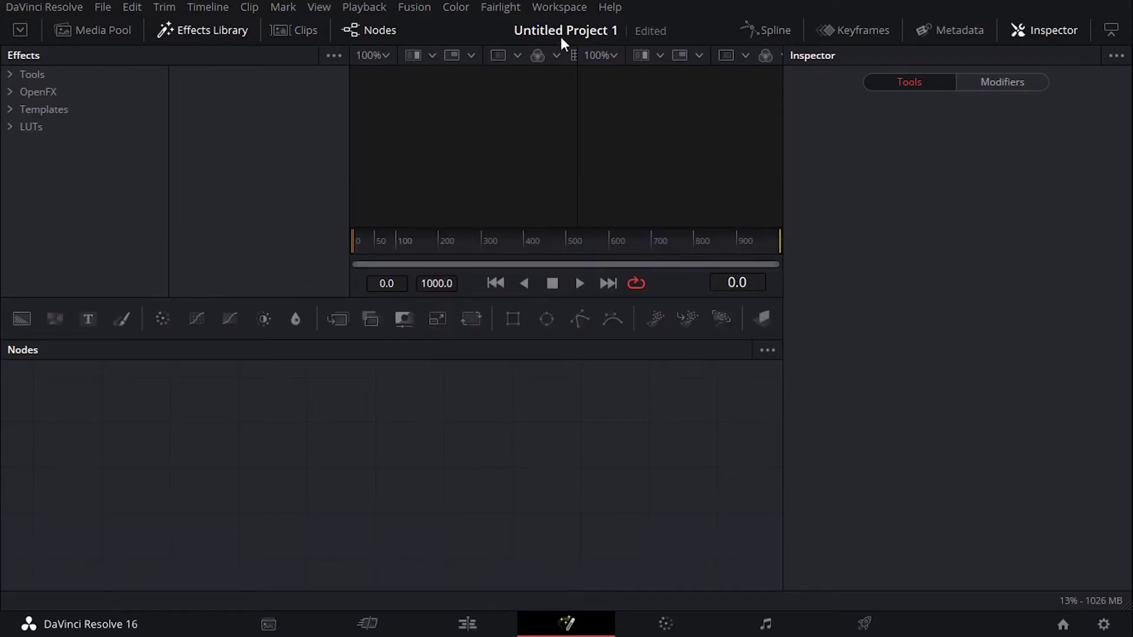
# - Examine the Spline, Keyframes and Metadata panels one after another, closing each one again
pyautogui.click(766, 32)
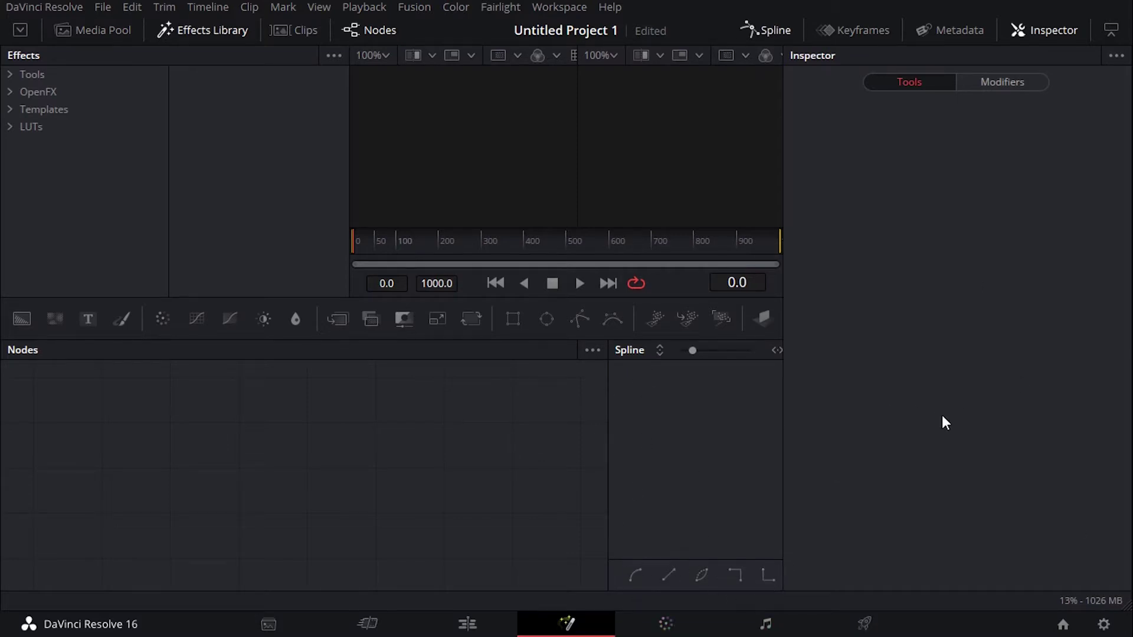
pyautogui.click(756, 32)
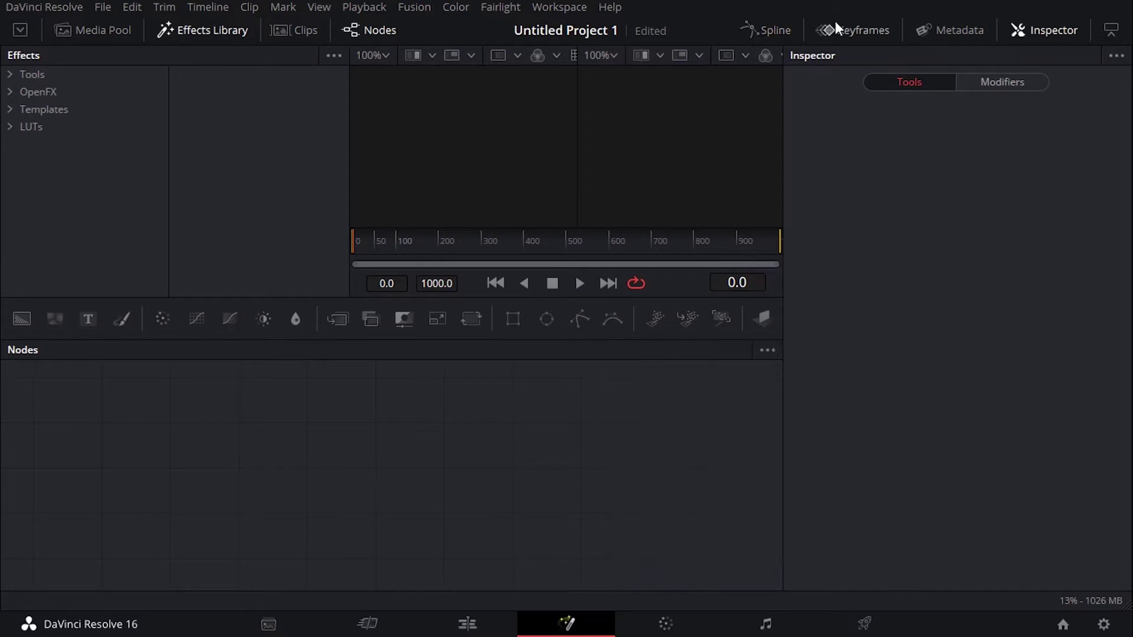
pyautogui.click(843, 30)
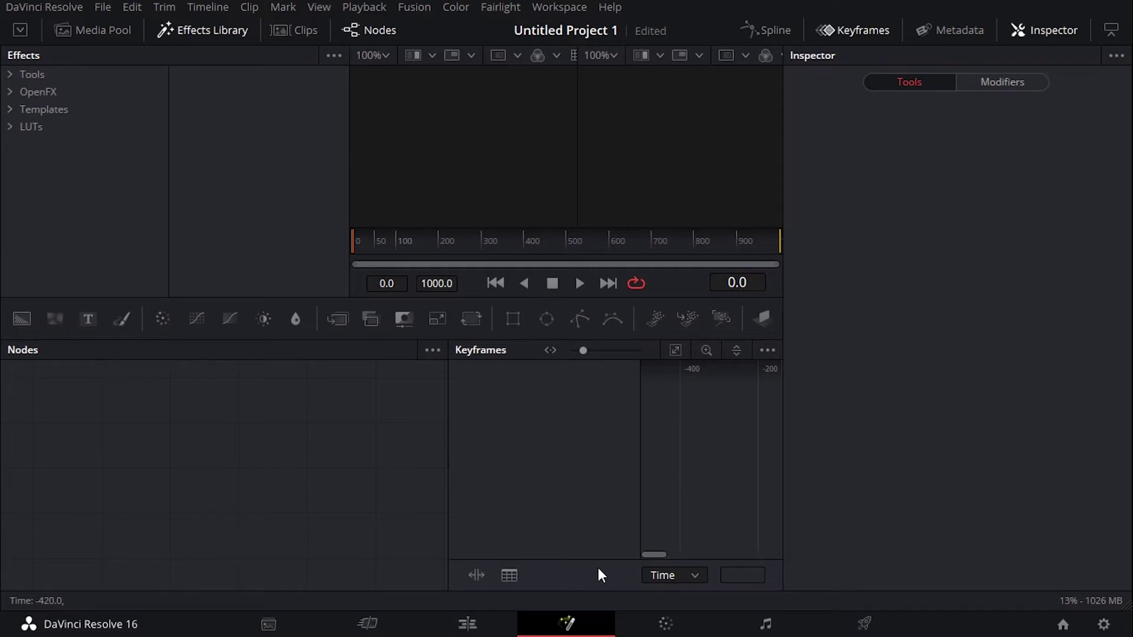
pyautogui.click(861, 27)
pyautogui.click(950, 37)
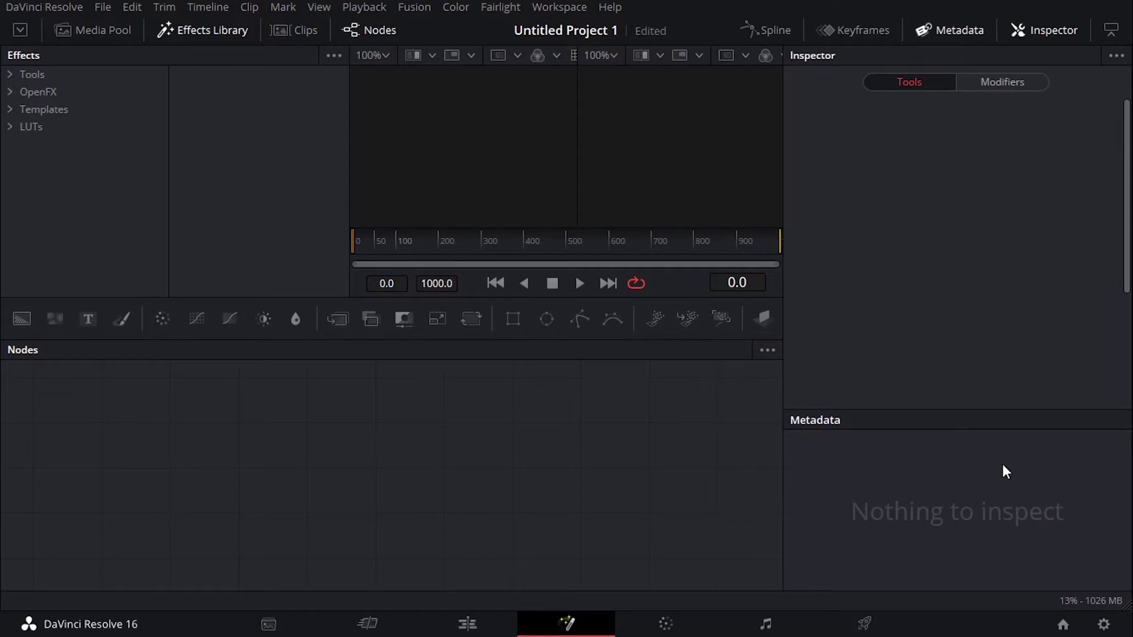
pyautogui.click(968, 37)
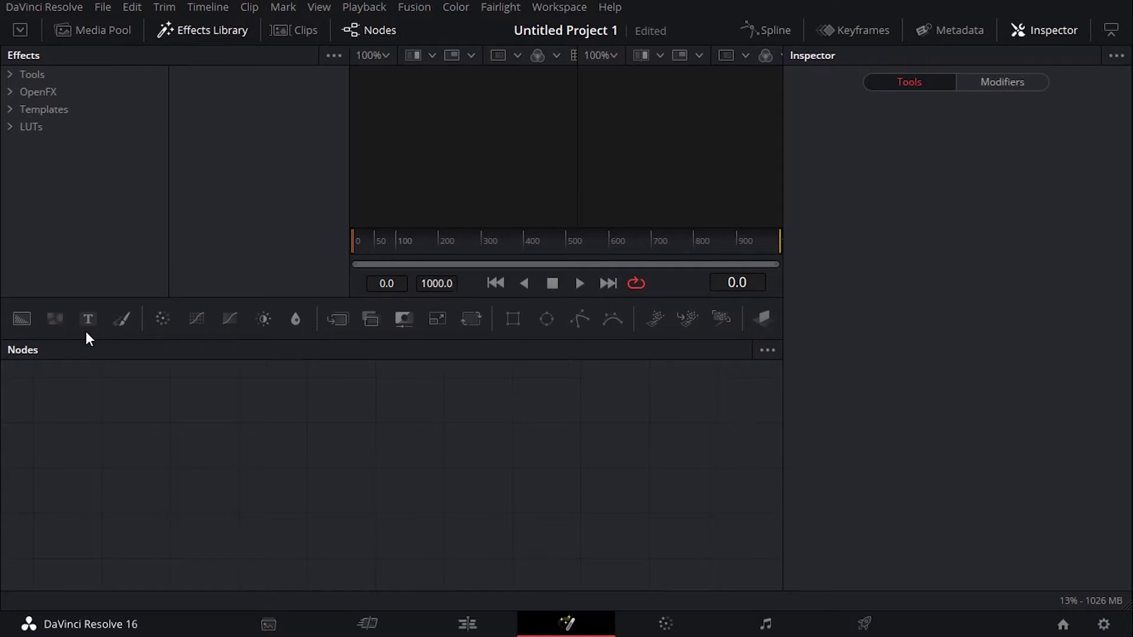
# - Hide the Inspector and the Effects Library to give the viewers and node graph the full width
pyautogui.click(1046, 31)
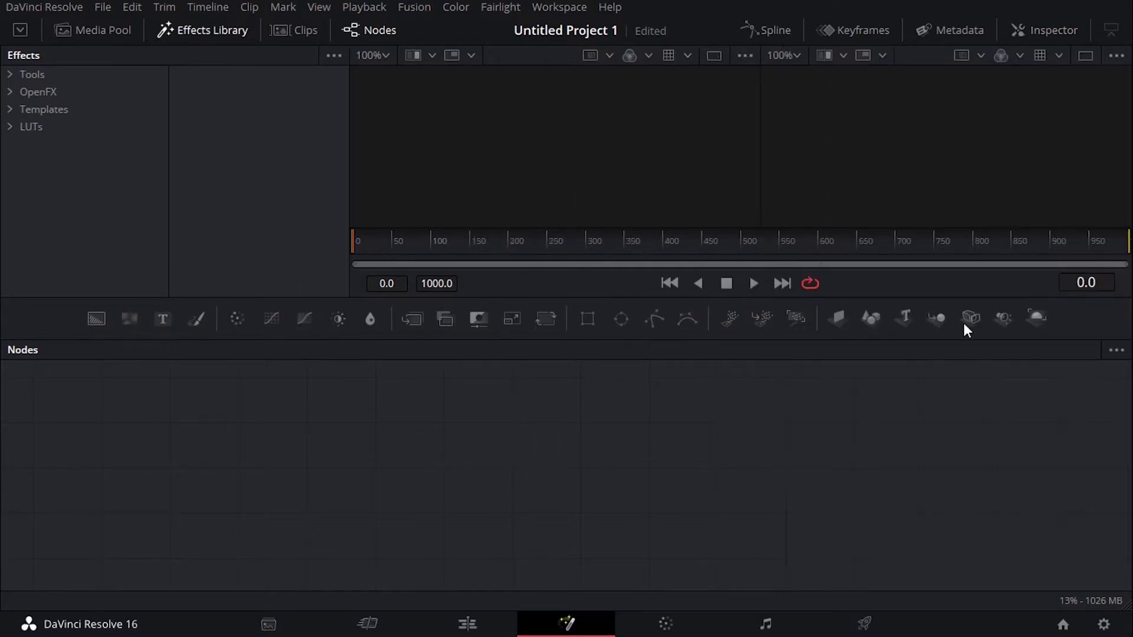
pyautogui.click(177, 29)
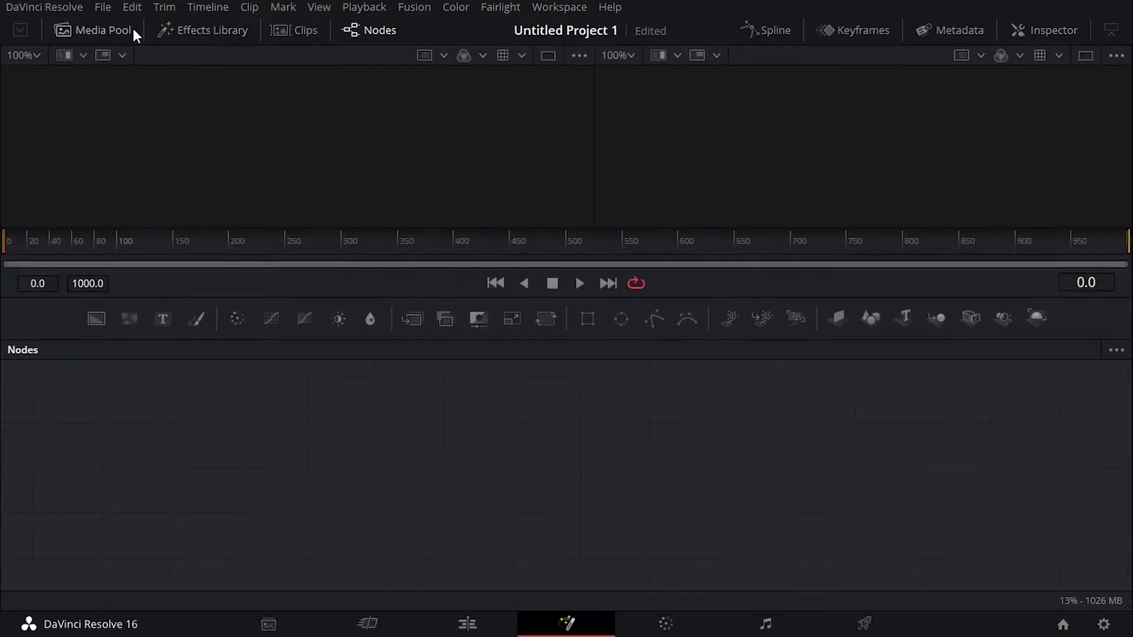
# - Place the coverr--06-20-drone bay clip at the start of a new timeline on the Edit page and open it in Fusion
pyautogui.click(467, 624)
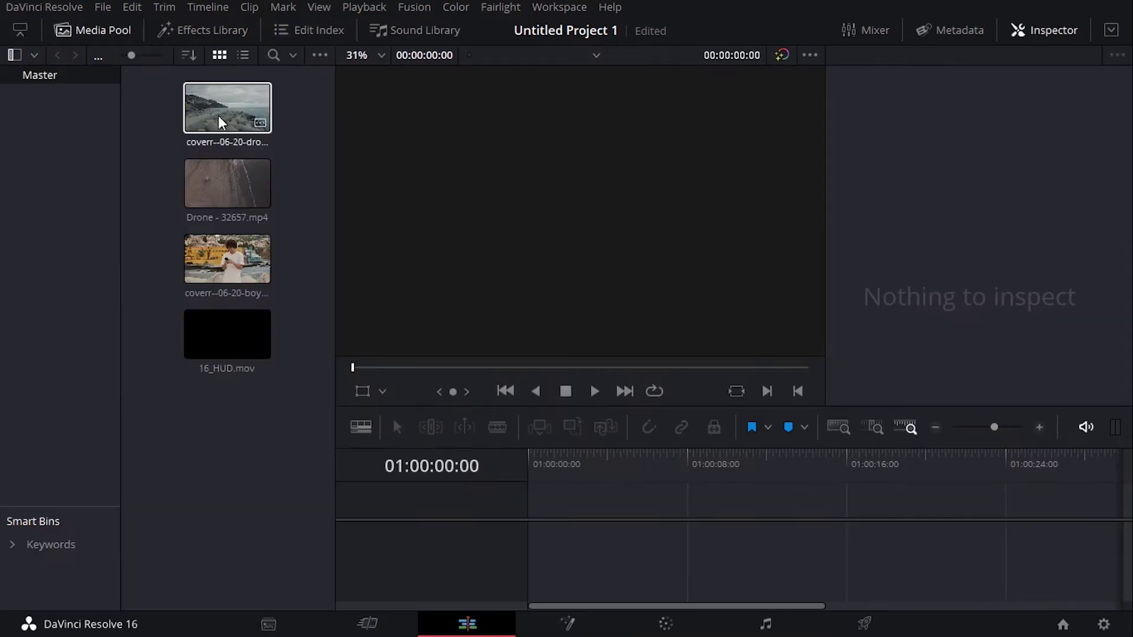
pyautogui.moveTo(224, 135); pyautogui.dragTo(543, 544)
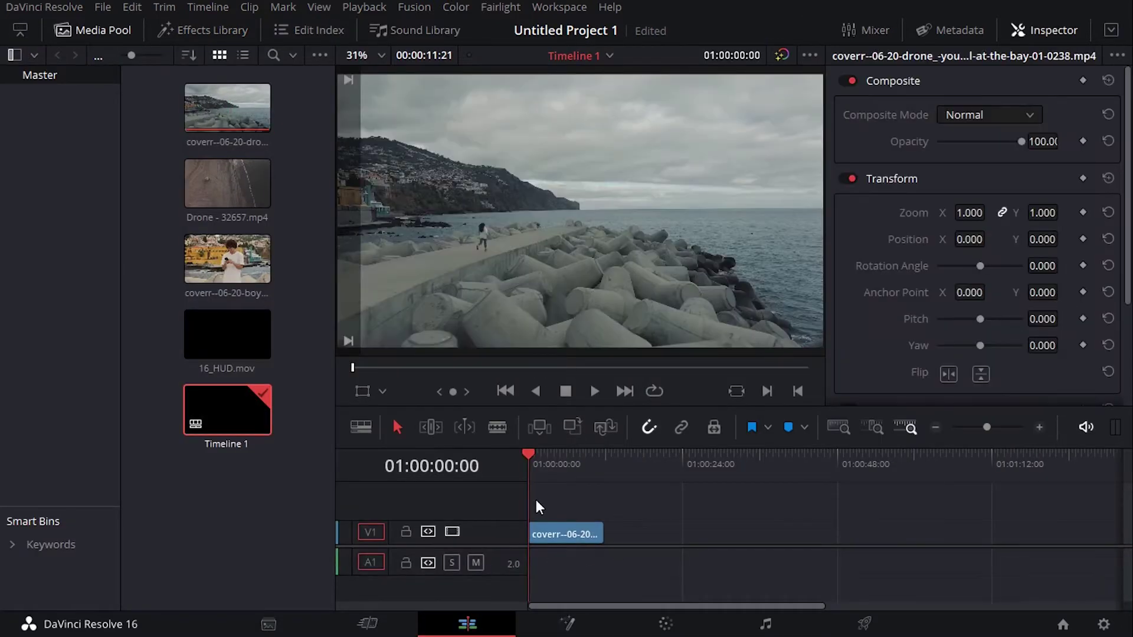
pyautogui.click(568, 624)
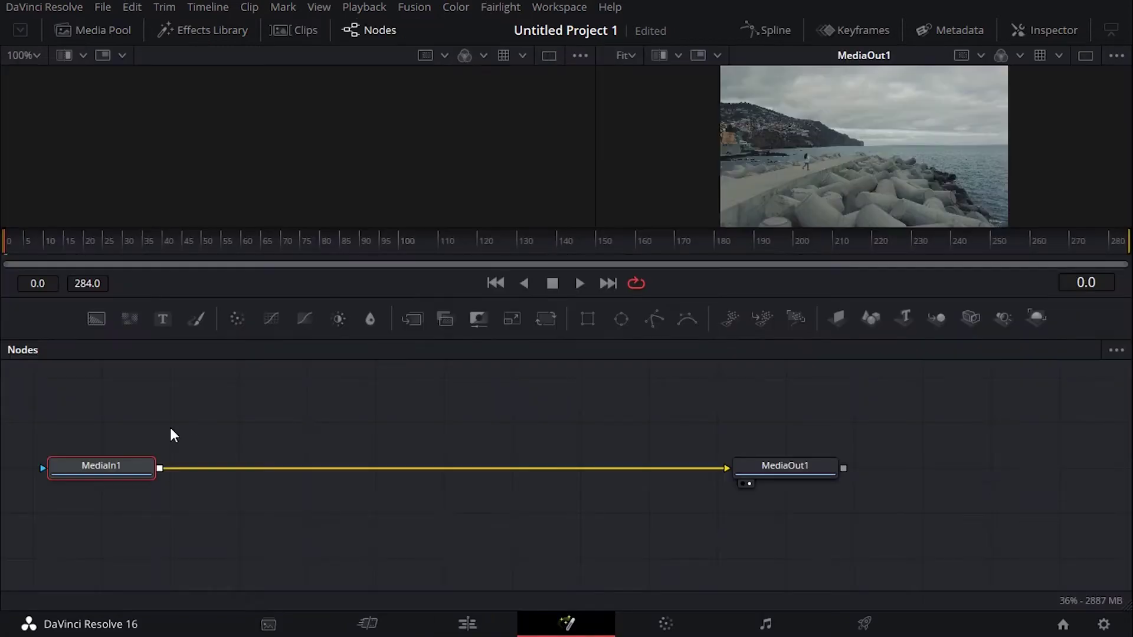
# - Move the MediaIn1 and MediaOut1 nodes closer together in the node graph and select MediaIn1
pyautogui.moveTo(101, 463); pyautogui.dragTo(225, 459)
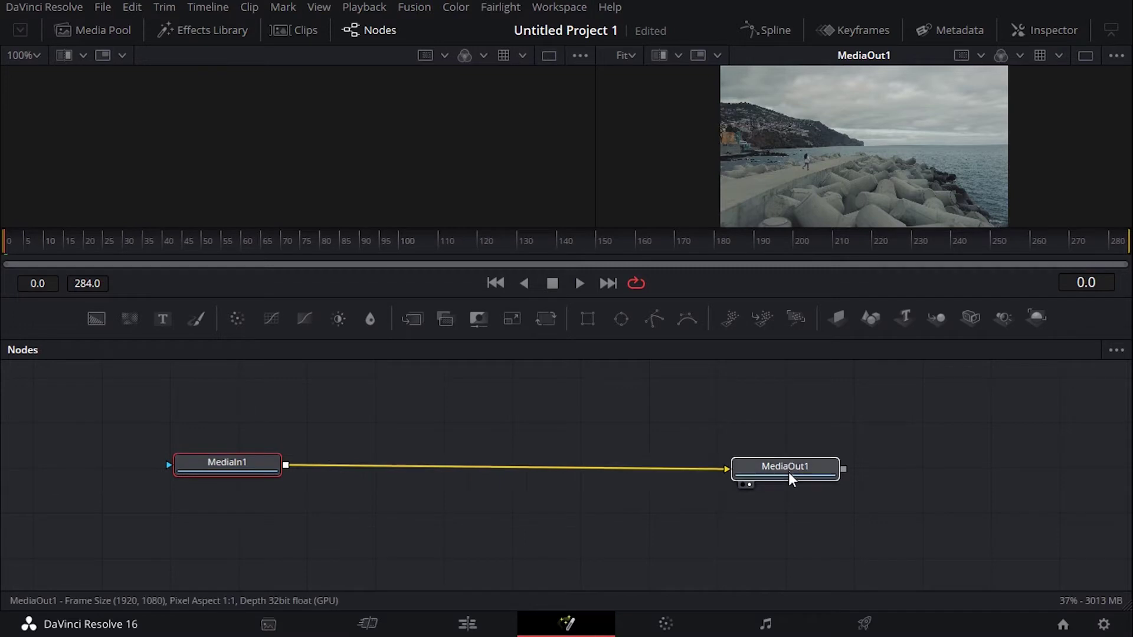
pyautogui.moveTo(788, 472); pyautogui.dragTo(654, 463)
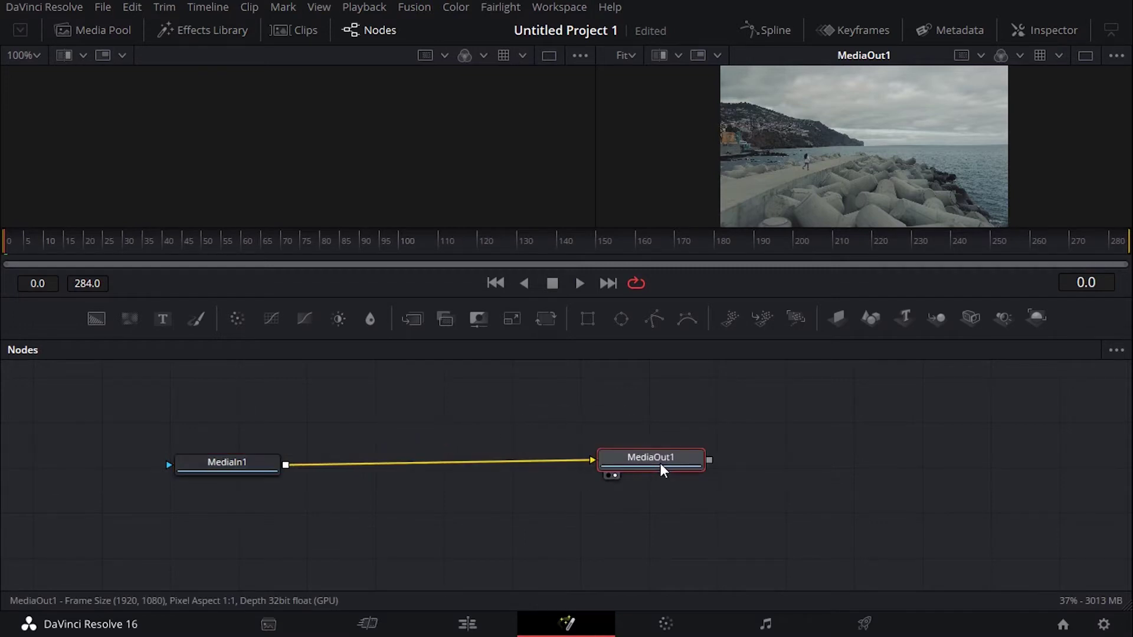
pyautogui.click(257, 469)
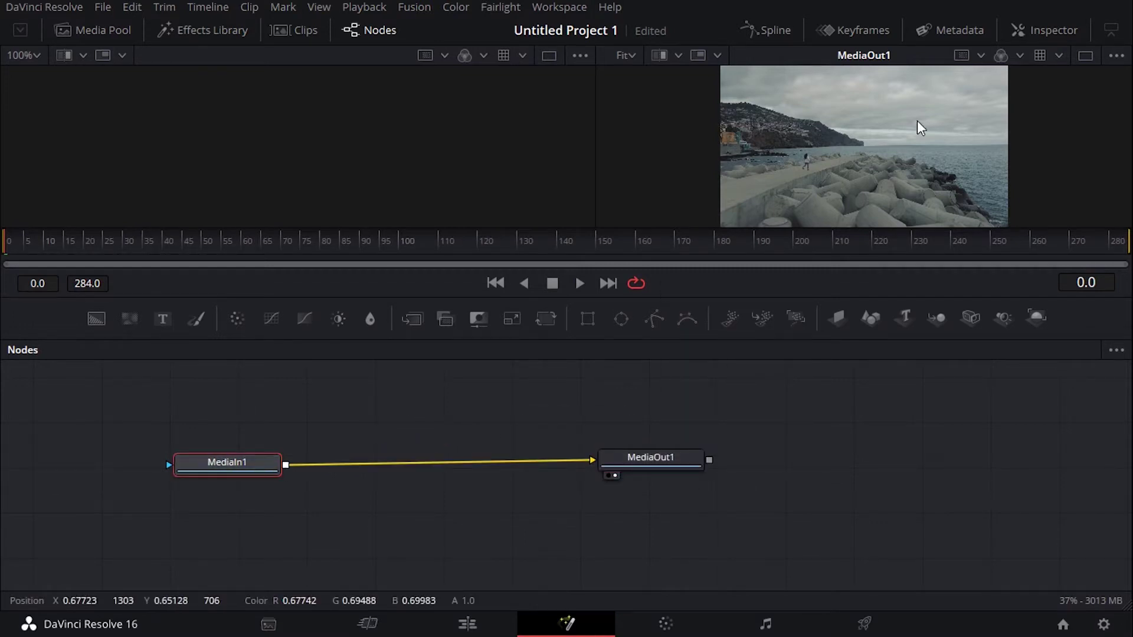
# - Display MediaIn1 in the first viewer and bring the MediaIn1 and MediaOut1 nodes roughly level in the node graph
pyautogui.moveTo(229, 460); pyautogui.dragTo(235, 448)
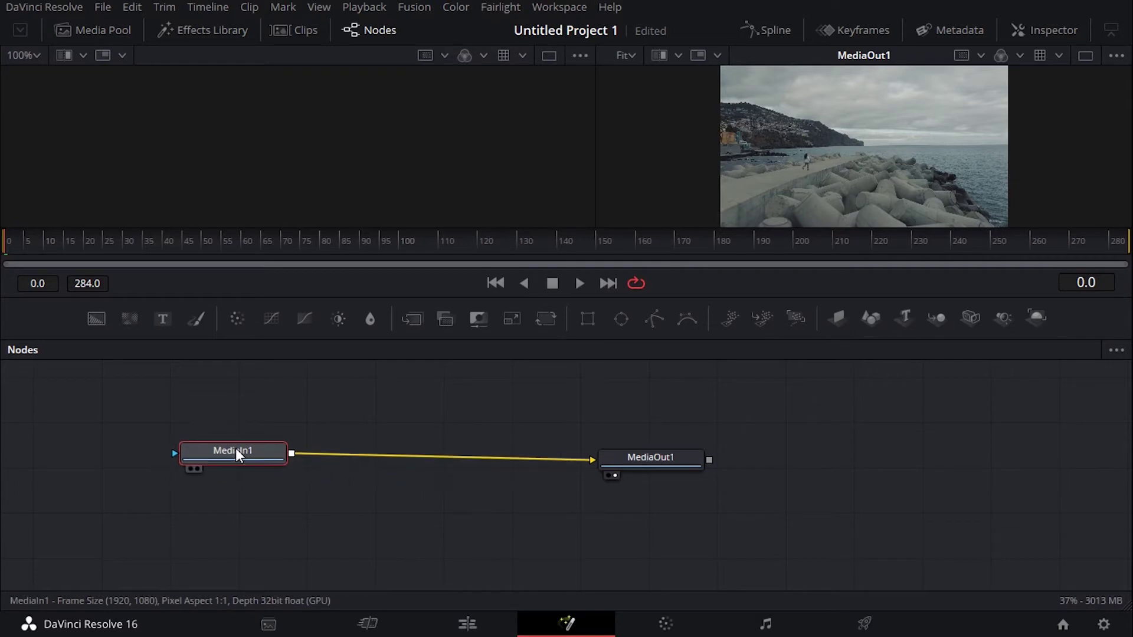
pyautogui.click(190, 470)
pyautogui.moveTo(210, 448); pyautogui.dragTo(278, 476)
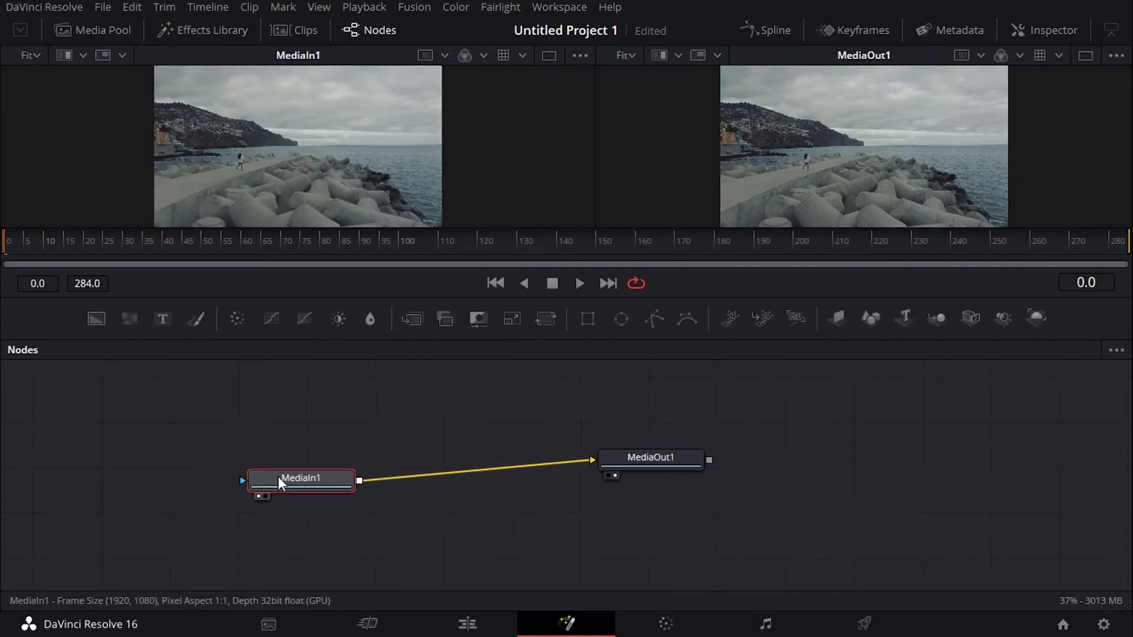
pyautogui.moveTo(651, 449); pyautogui.dragTo(670, 489)
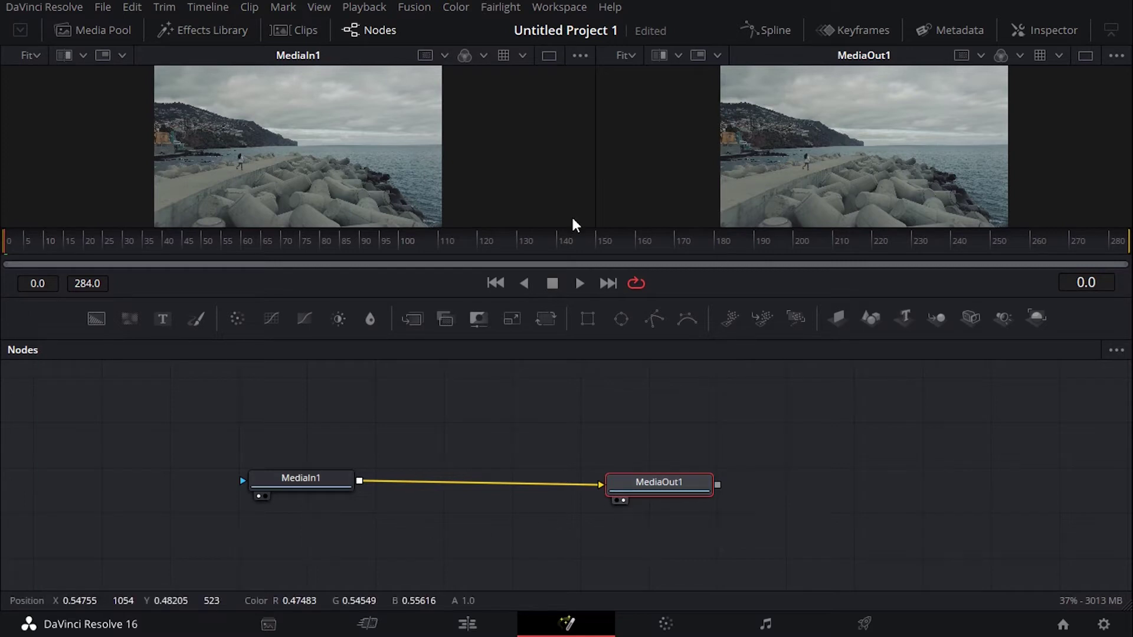
# - Switch the first viewer to MediaOut1 and back to MediaIn1, and shift the MediaOut1 node slightly away
pyautogui.click(616, 501)
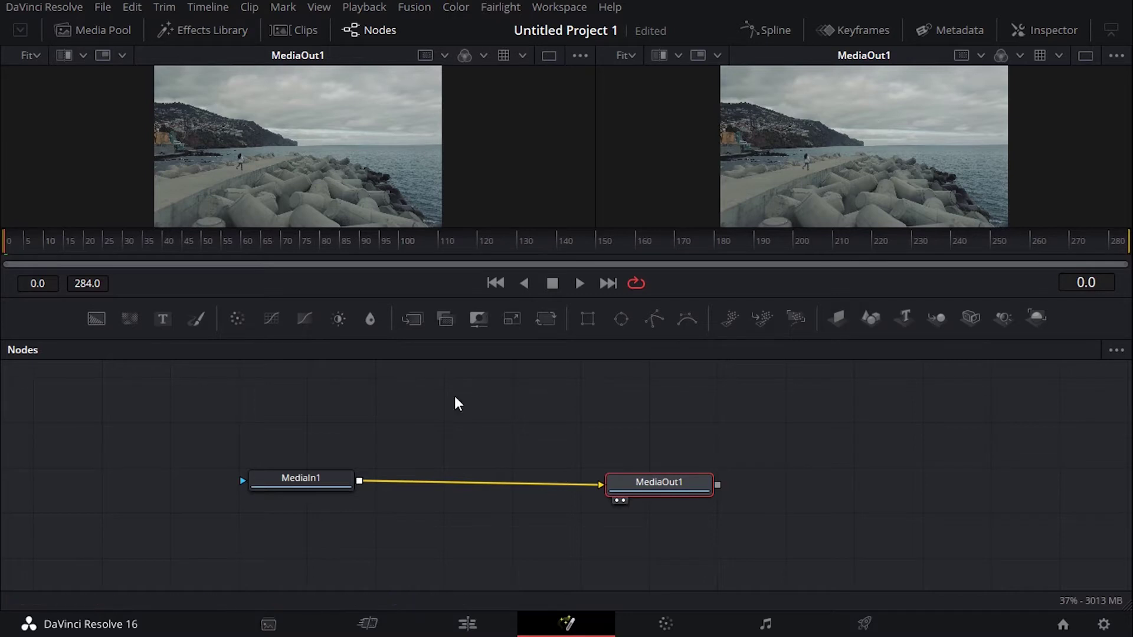
pyautogui.click(258, 496)
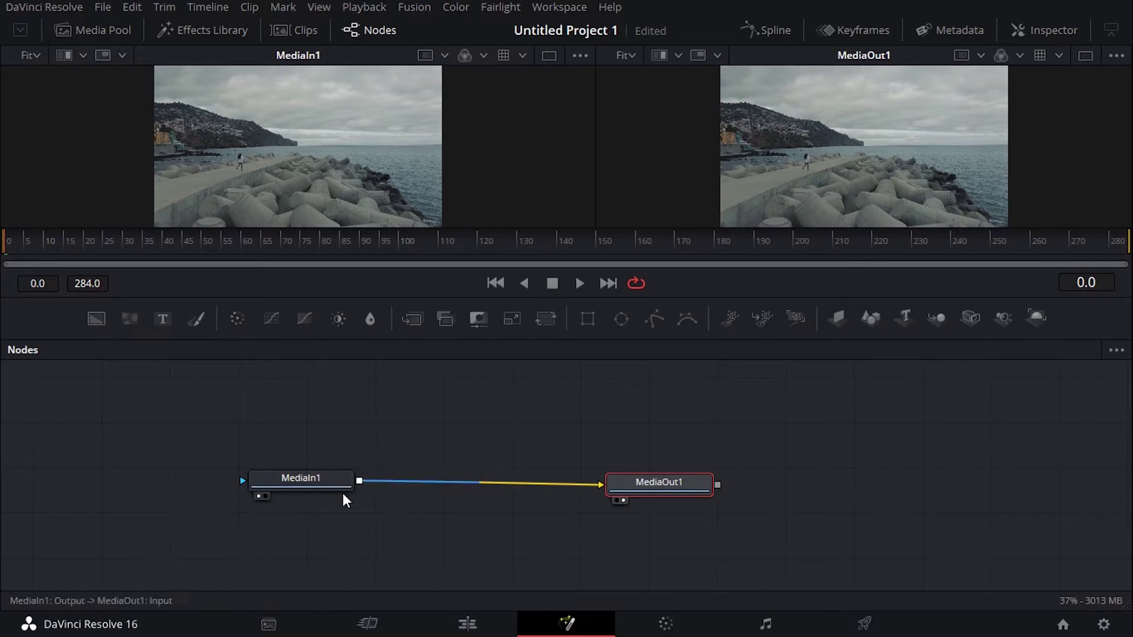
pyautogui.moveTo(678, 489); pyautogui.dragTo(715, 478)
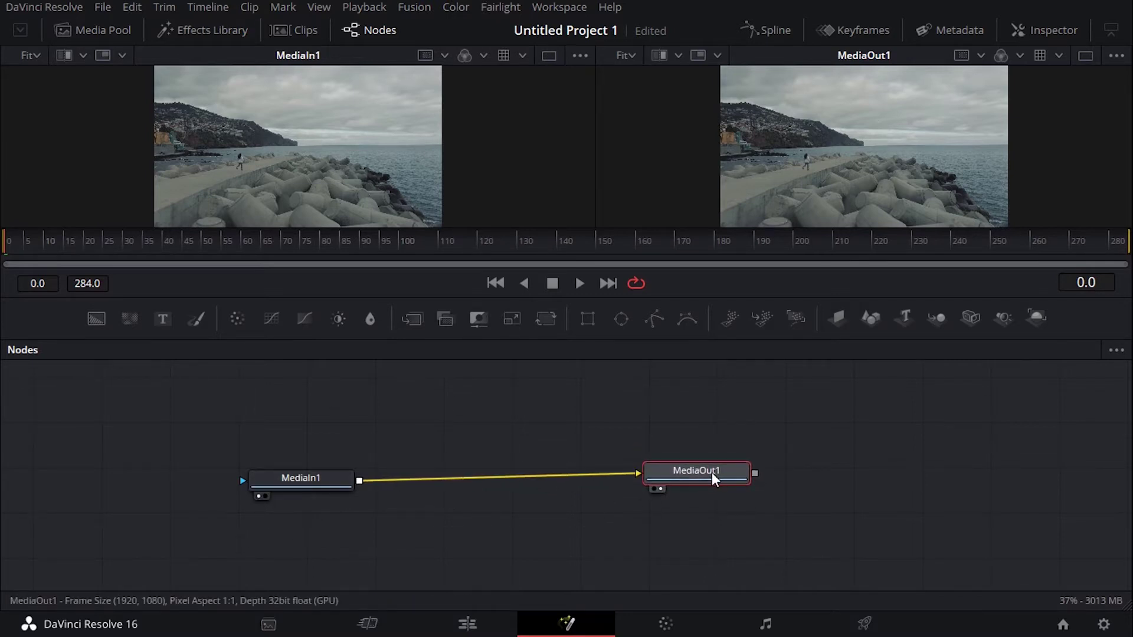
# - Toggle MediaOut1 on and off in both viewers, ending with MediaIn1 in the first viewer and MediaOut1 in the second
pyautogui.press('1')
pyautogui.press('2')
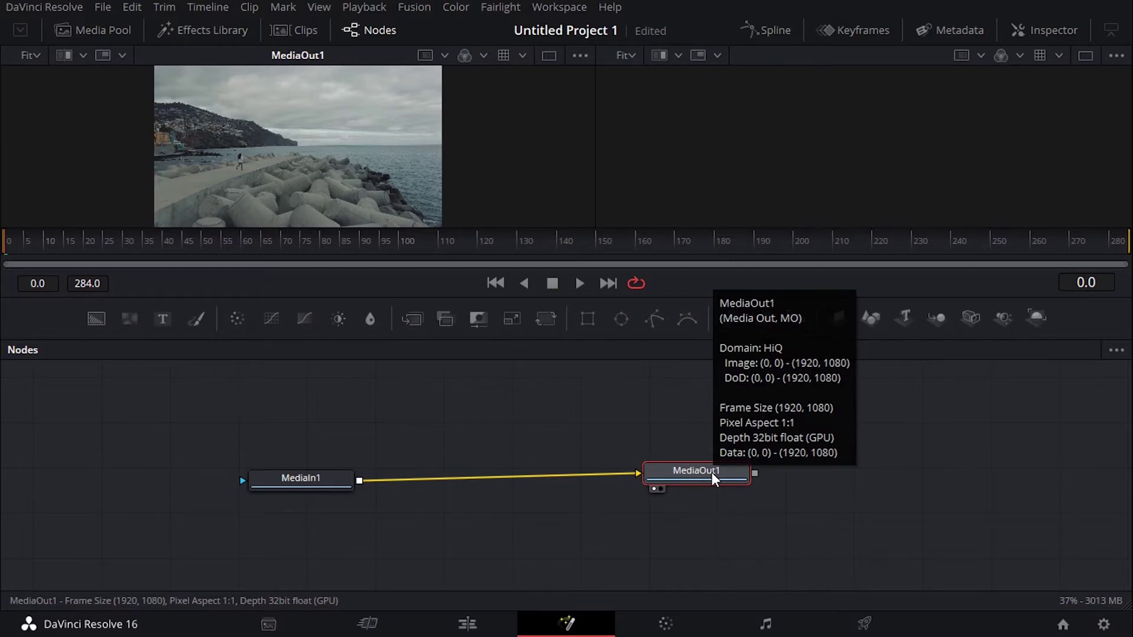
pyautogui.press('2')
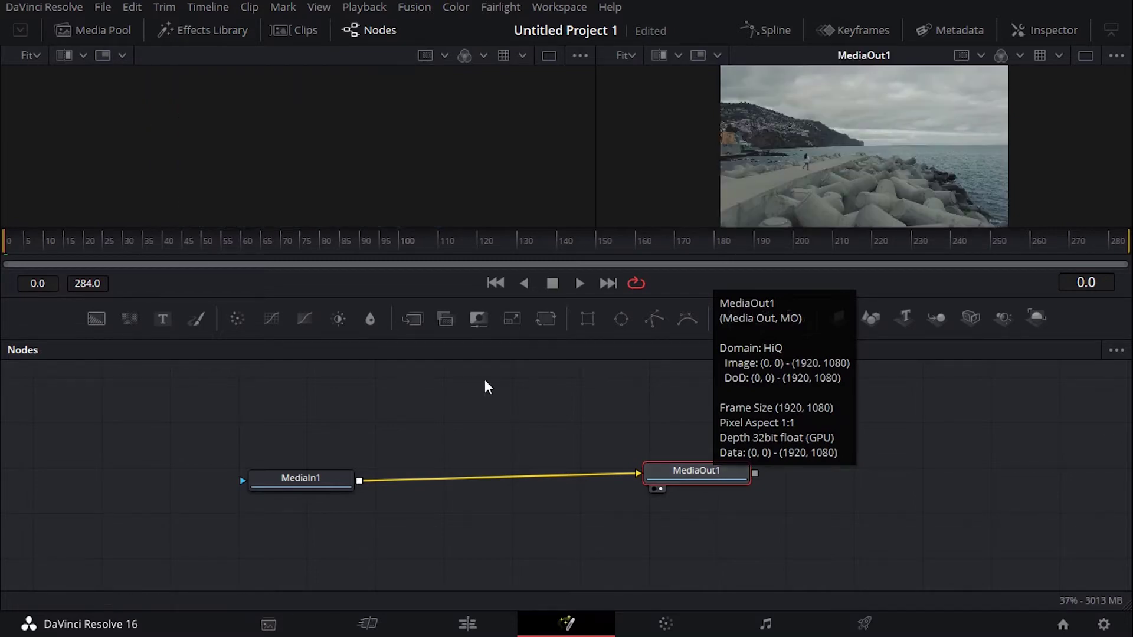
pyautogui.click(286, 491)
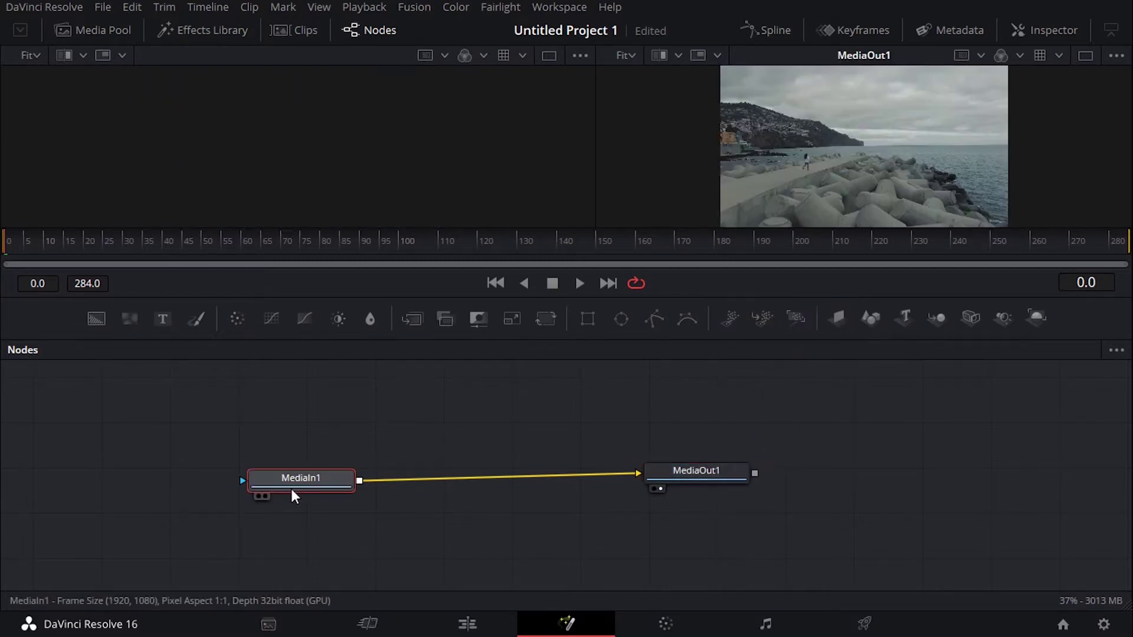
pyautogui.press('1')
# - Spread the MediaIn1 and MediaOut1 nodes farther apart in the node graph
pyautogui.moveTo(295, 481); pyautogui.dragTo(279, 470)
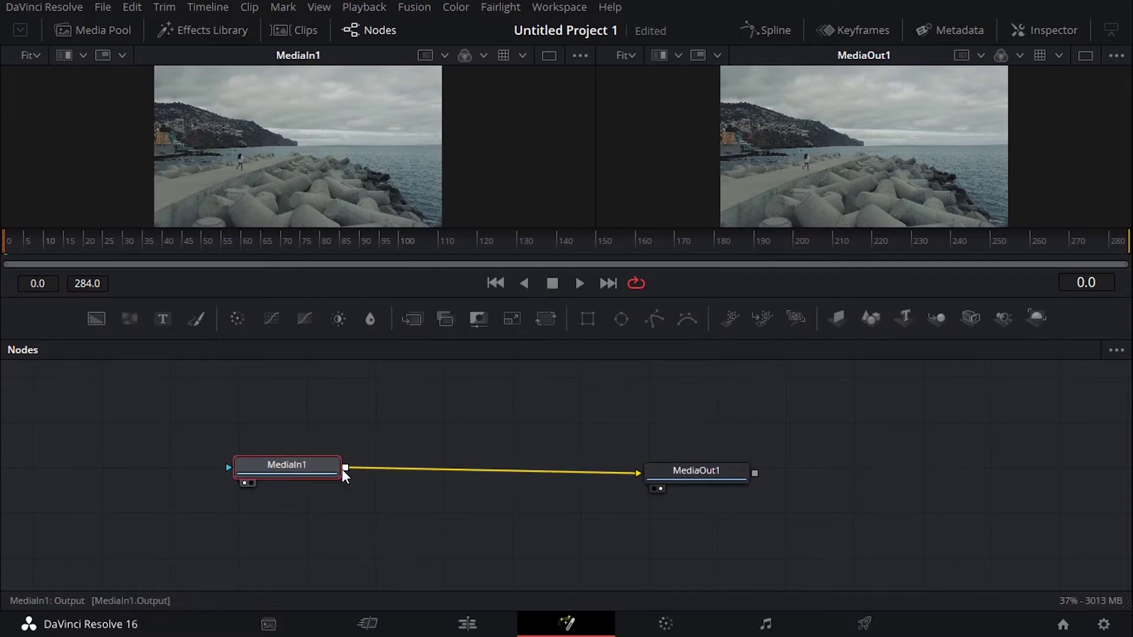
pyautogui.moveTo(714, 483); pyautogui.dragTo(809, 461)
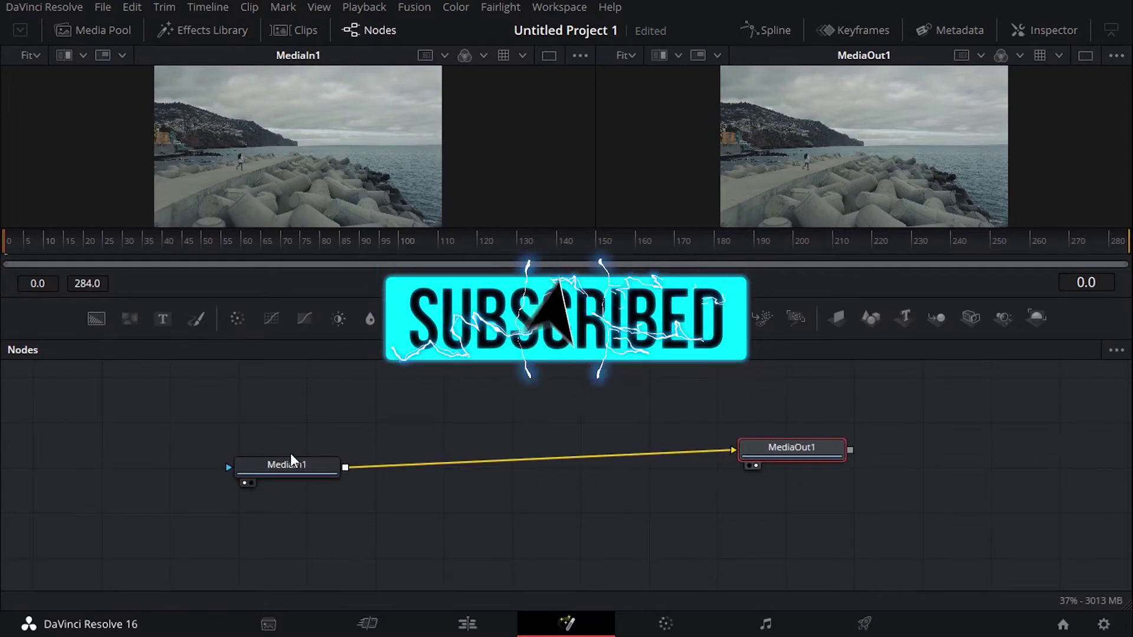
pyautogui.moveTo(301, 465)
pyautogui.mouseDown()
pyautogui.moveTo(228, 384)
pyautogui.moveTo(308, 426)
pyautogui.moveTo(308, 473)
pyautogui.mouseUp()
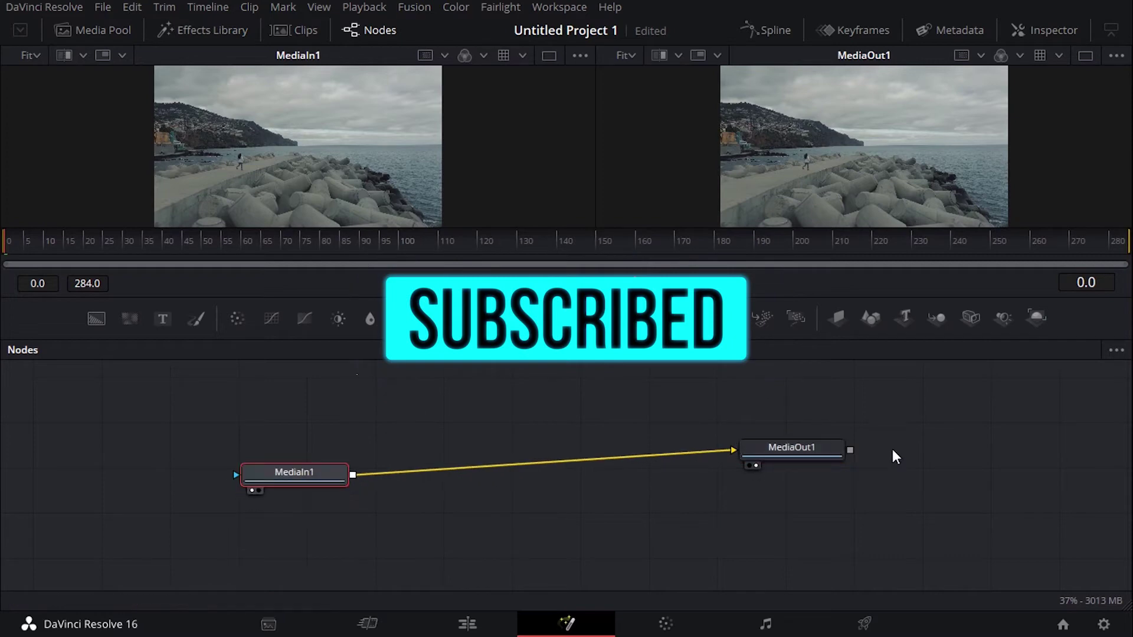
# - Bring MediaOut1 back nearer to MediaIn1 and line the two nodes up in the node graph
pyautogui.click(785, 459)
pyautogui.moveTo(784, 461); pyautogui.dragTo(577, 475)
pyautogui.scroll(-2, 610, 483)
pyautogui.moveTo(384, 470); pyautogui.dragTo(338, 468)
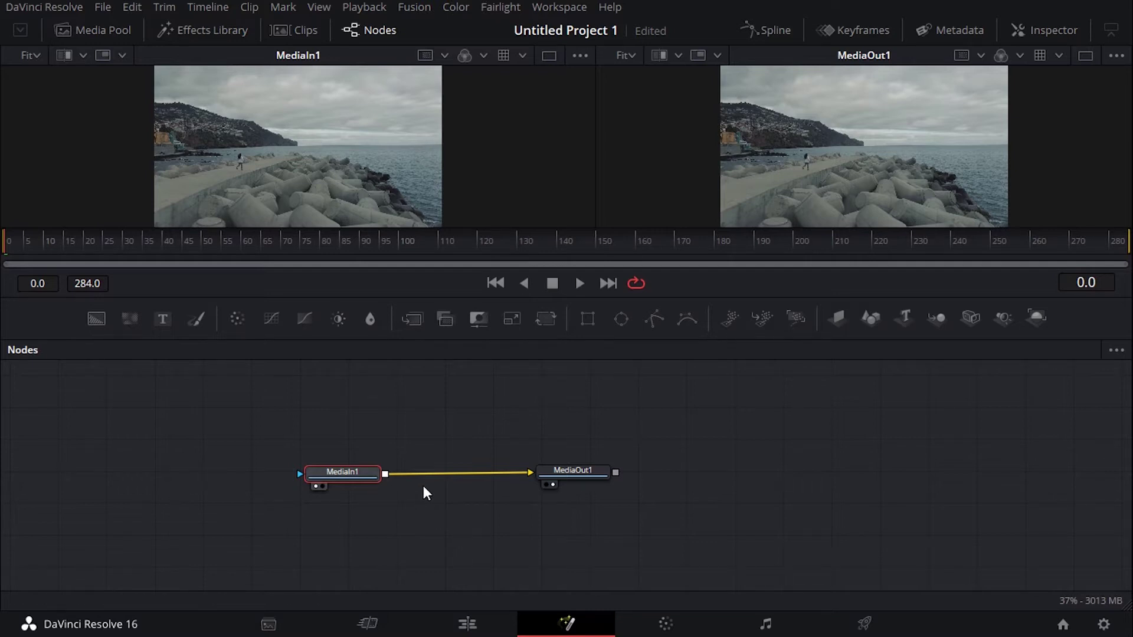
pyautogui.scroll(2, 405, 505)
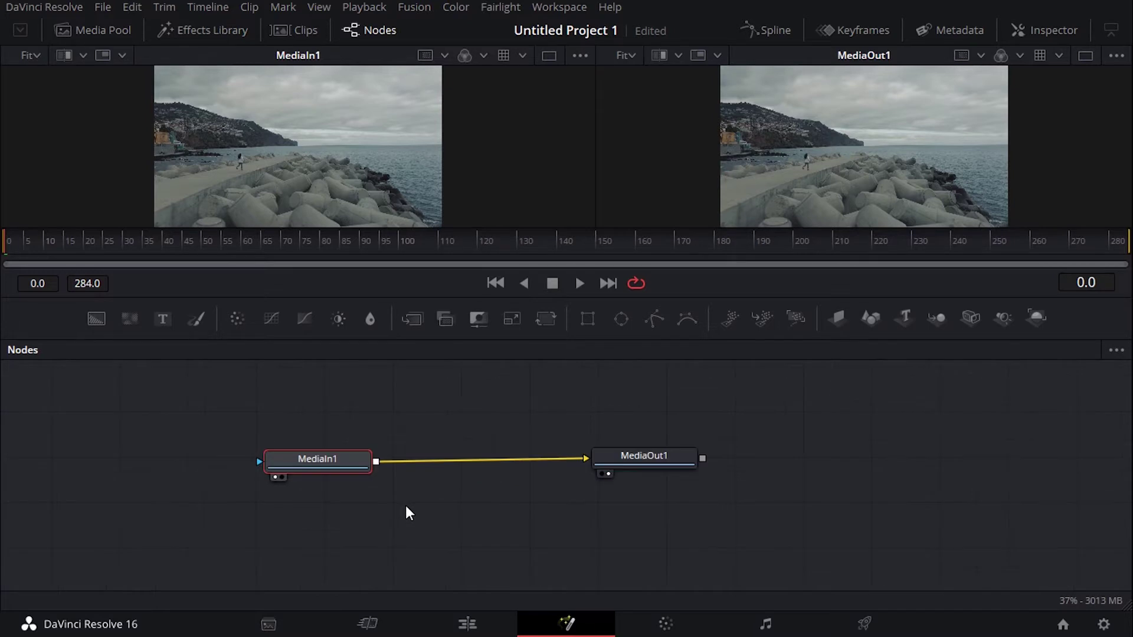
pyautogui.scroll(-2, 406, 505)
pyautogui.scroll(2, 405, 505)
pyautogui.scroll(-2, 405, 505)
pyautogui.scroll(1, 472, 492)
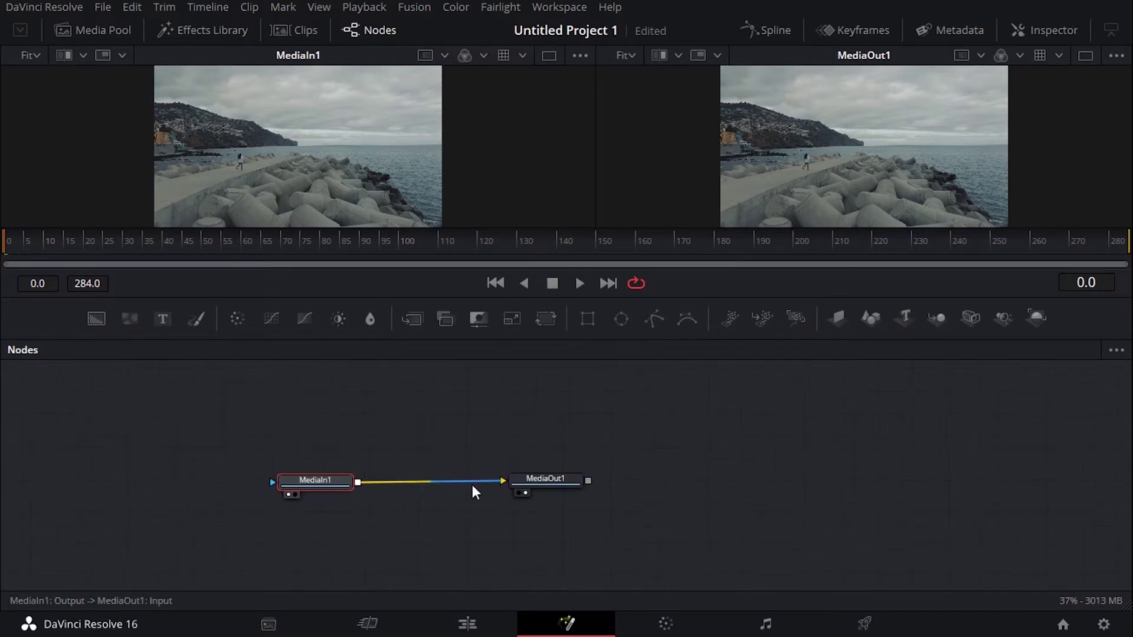
# - Reposition MediaIn1 slightly higher and MediaOut1 closer to it, keeping the two nodes connected
pyautogui.moveTo(326, 480); pyautogui.dragTo(324, 460)
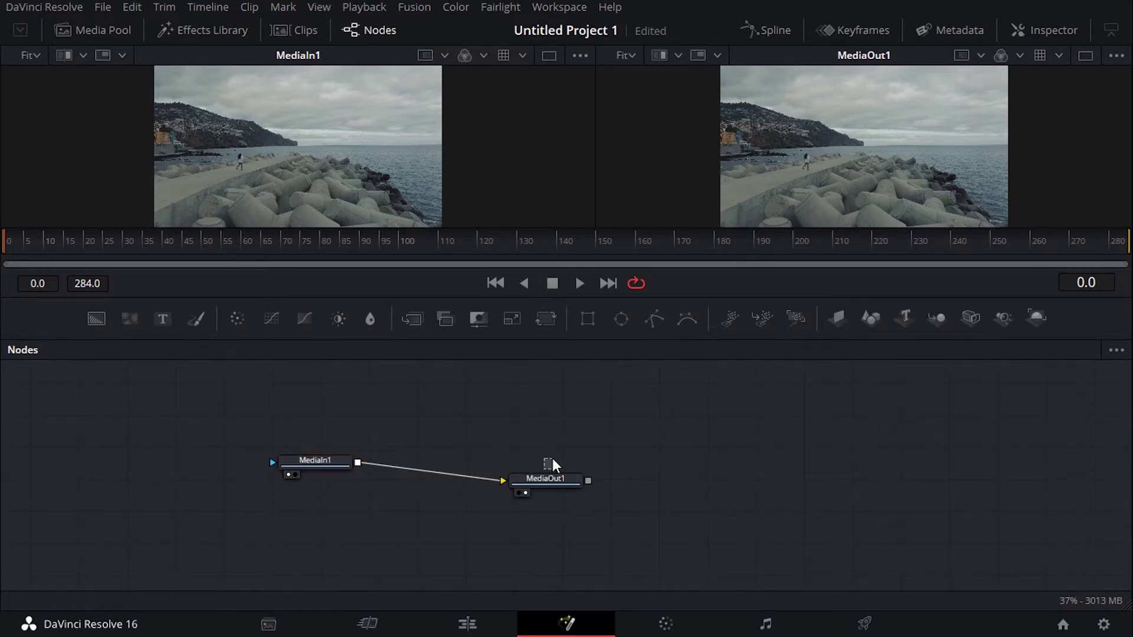
pyautogui.moveTo(551, 483); pyautogui.dragTo(523, 483)
pyautogui.moveTo(314, 465); pyautogui.dragTo(314, 473)
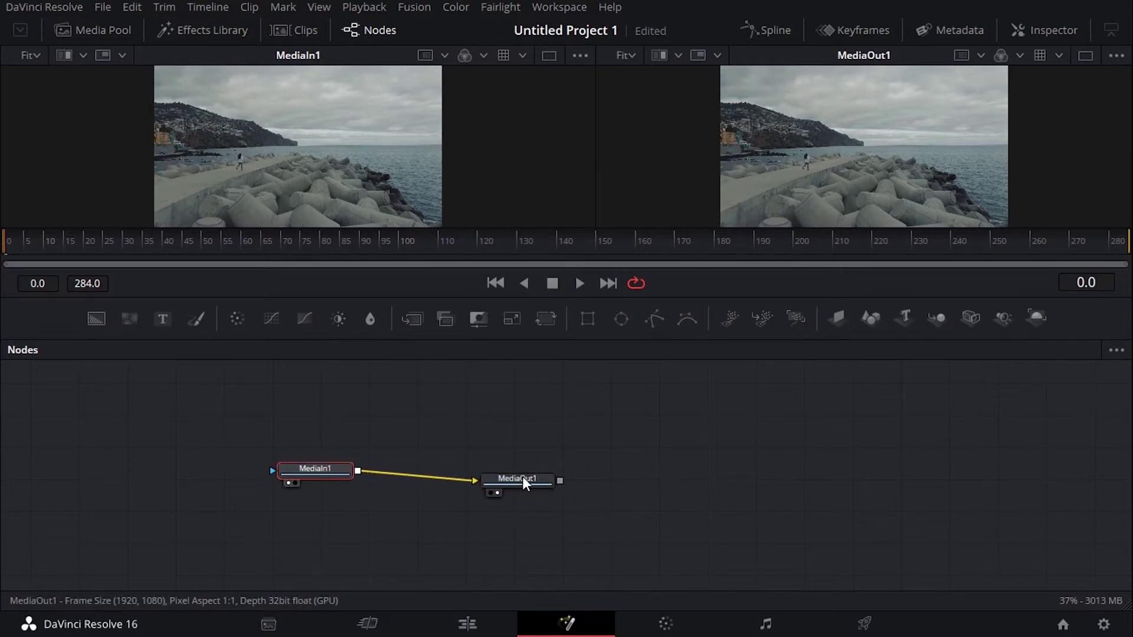
# - Raise MediaOut1 slightly above the level of MediaIn1 in the node graph
pyautogui.moveTo(523, 477); pyautogui.dragTo(525, 471)
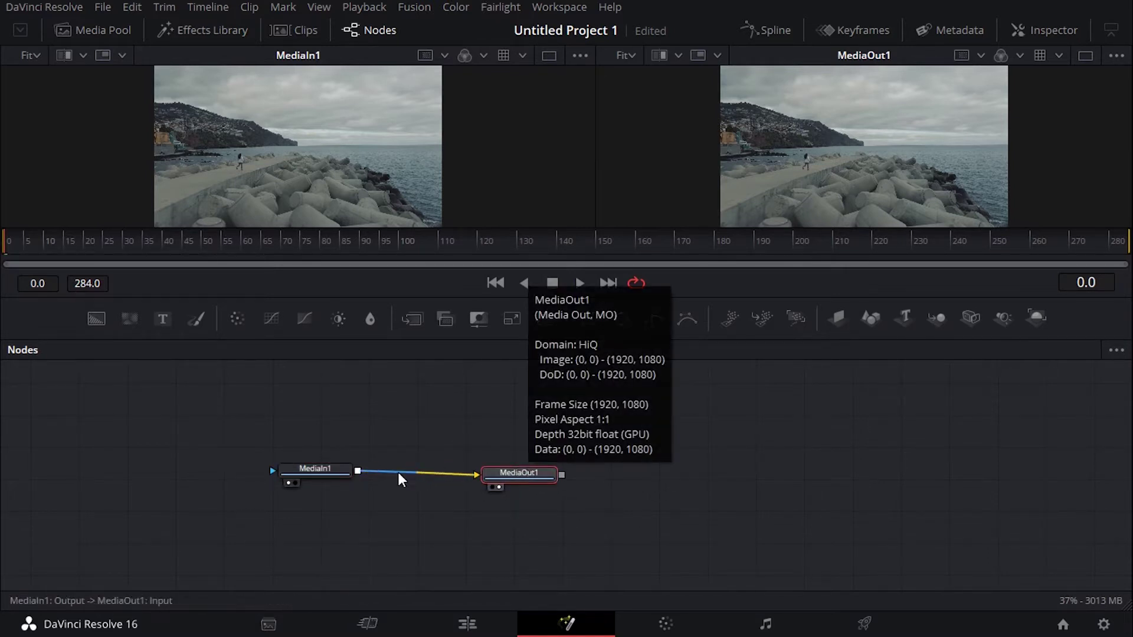
pyautogui.click(307, 470)
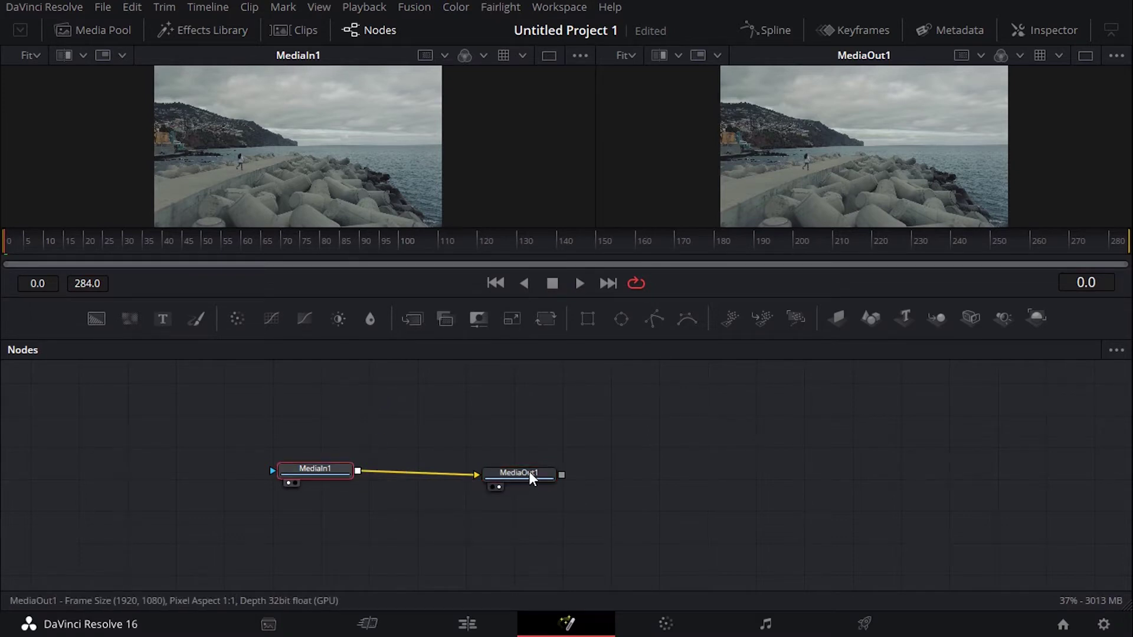
pyautogui.moveTo(530, 472)
pyautogui.mouseDown()
pyautogui.moveTo(507, 471)
pyautogui.moveTo(582, 457)
pyautogui.moveTo(576, 472)
pyautogui.moveTo(530, 480)
pyautogui.moveTo(535, 458)
pyautogui.mouseUp()
pyautogui.moveTo(511, 465)
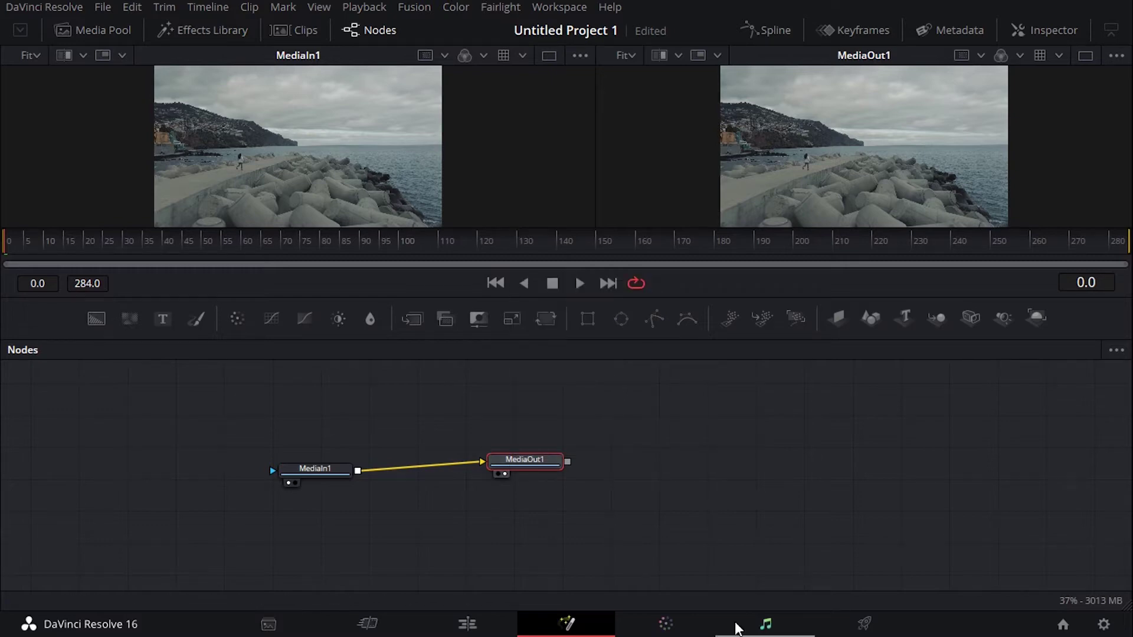
# - Shift both nodes down in the node graph, placing MediaIn1 a little lower than MediaOut1
pyautogui.moveTo(523, 460)
pyautogui.mouseDown()
pyautogui.moveTo(525, 490)
pyautogui.moveTo(525, 477)
pyautogui.mouseUp()
pyautogui.moveTo(331, 467)
pyautogui.mouseDown()
pyautogui.moveTo(278, 480)
pyautogui.moveTo(345, 476)
pyautogui.moveTo(328, 474)
pyautogui.mouseUp()
pyautogui.moveTo(514, 469); pyautogui.dragTo(536, 487)
pyautogui.click(536, 487)
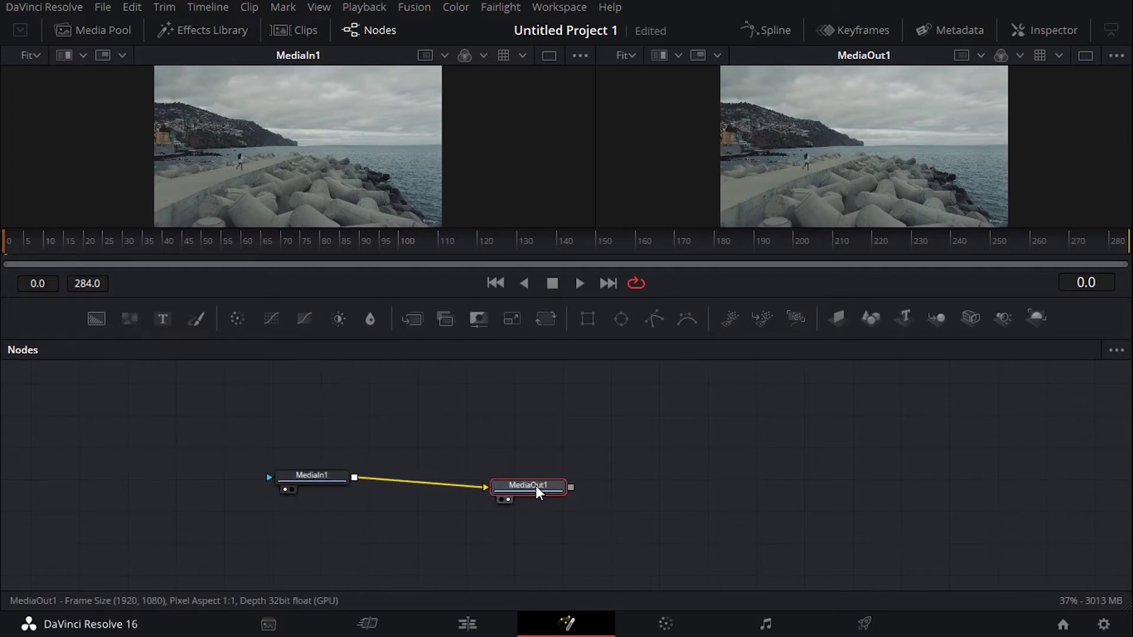
pyautogui.moveTo(326, 477); pyautogui.dragTo(313, 504)
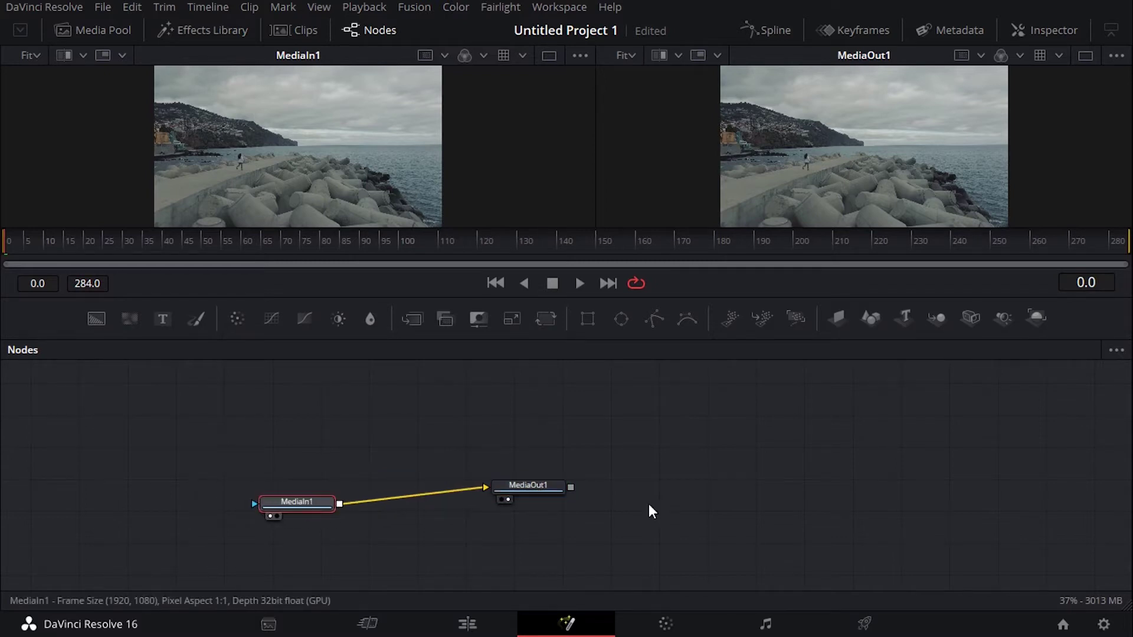
# - Spread MediaIn1 and MediaOut1 farther apart and line them up roughly level, higher in the node graph
pyautogui.moveTo(550, 482); pyautogui.dragTo(606, 481)
pyautogui.moveTo(307, 496)
pyautogui.mouseDown()
pyautogui.moveTo(302, 464)
pyautogui.moveTo(315, 491)
pyautogui.moveTo(312, 473)
pyautogui.mouseUp()
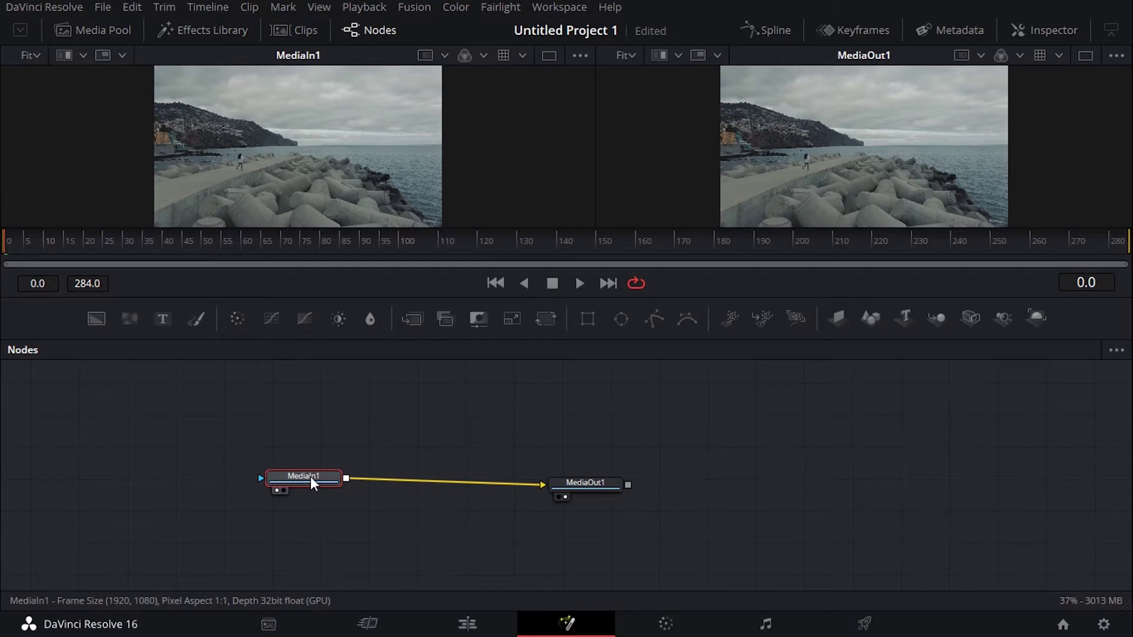
pyautogui.moveTo(310, 476); pyautogui.dragTo(313, 480)
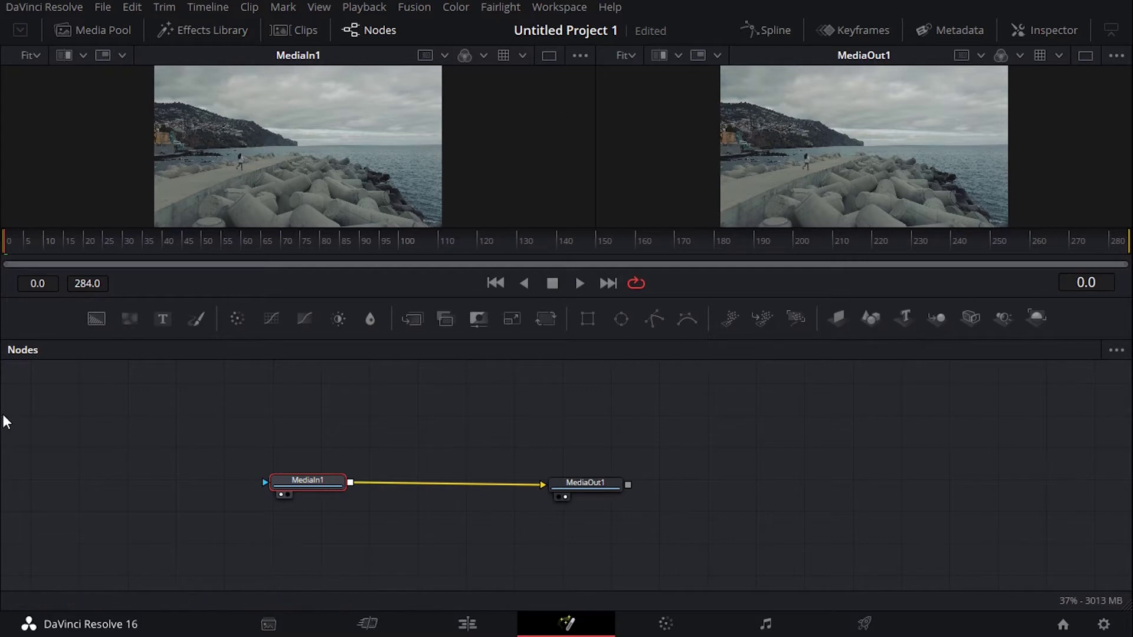
pyautogui.moveTo(339, 483); pyautogui.dragTo(303, 485)
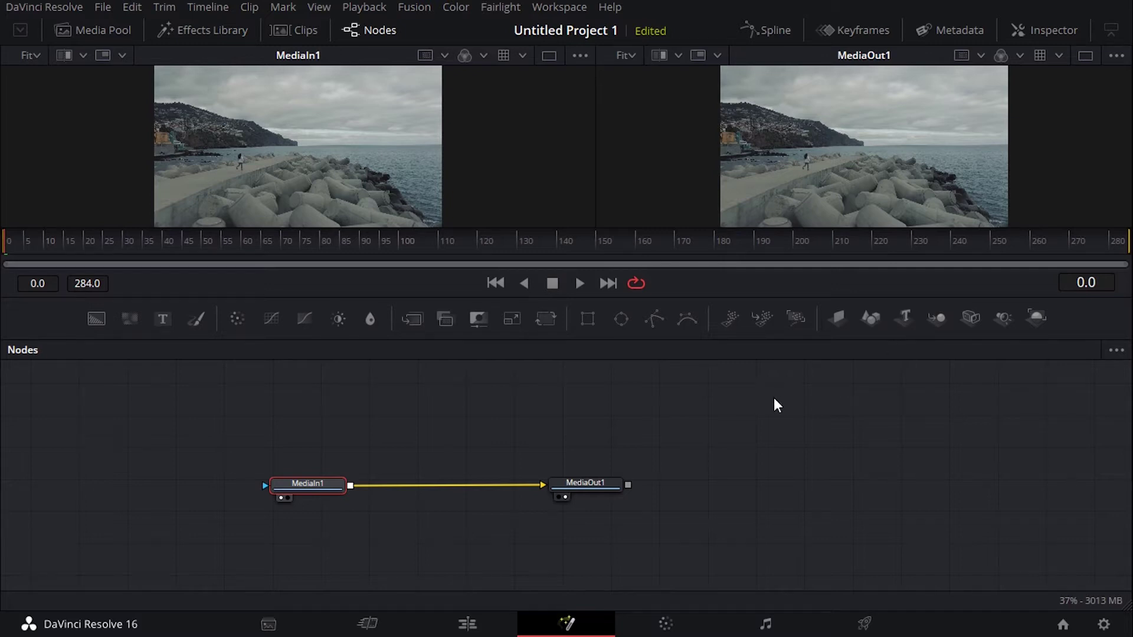
pyautogui.moveTo(302, 488); pyautogui.dragTo(302, 477)
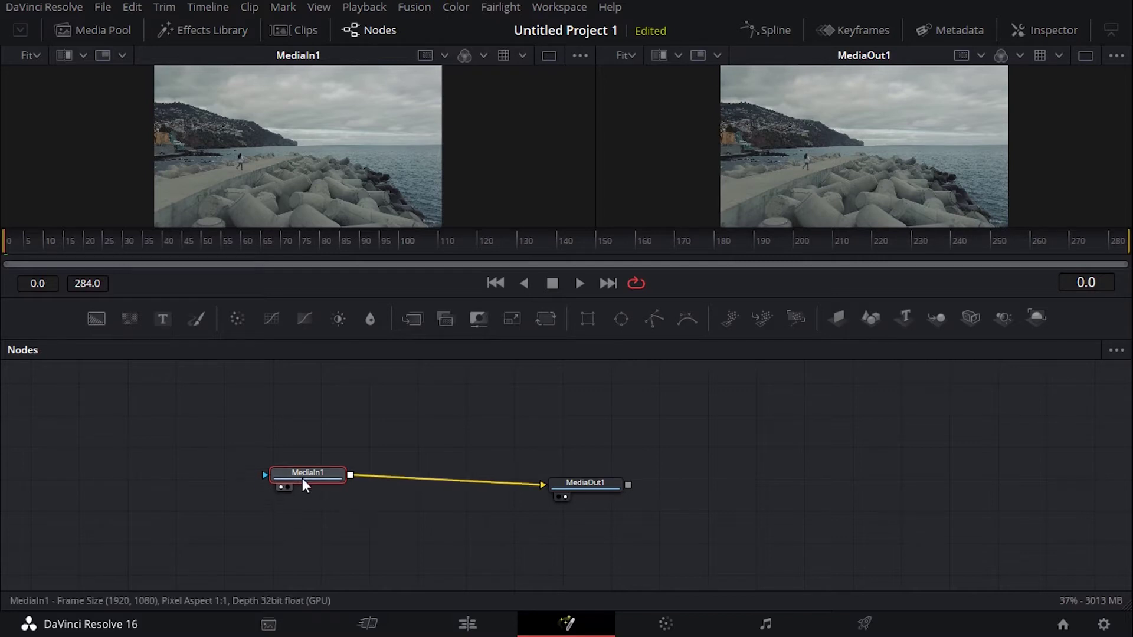
pyautogui.moveTo(586, 484); pyautogui.dragTo(619, 446)
pyautogui.moveTo(294, 480); pyautogui.dragTo(299, 438)
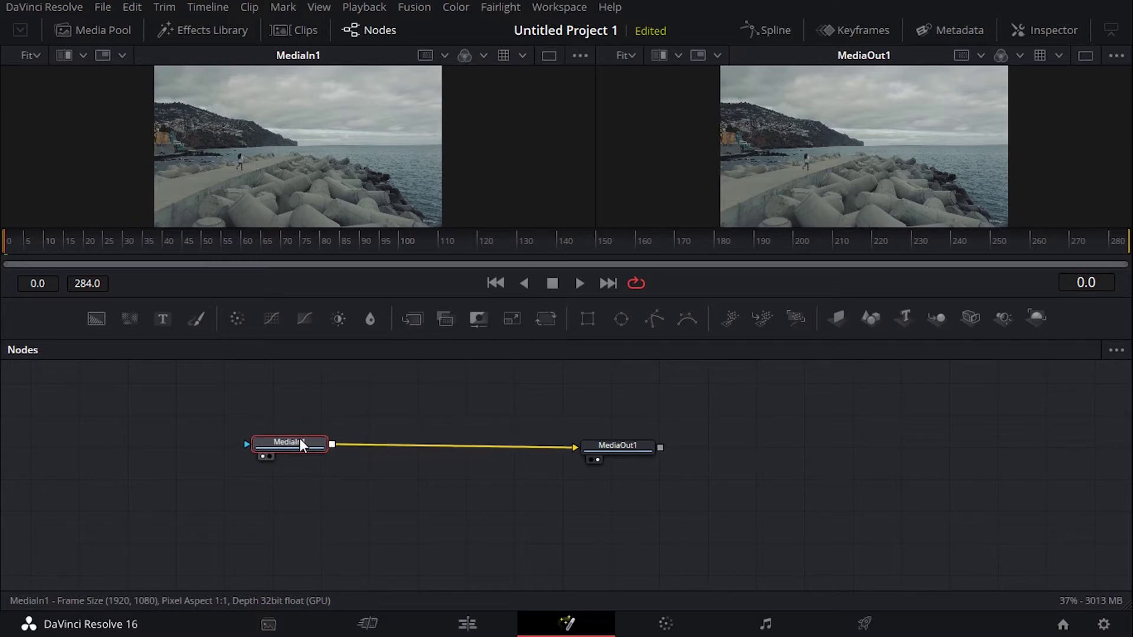
# - Add a Color Corrector node between MediaIn1 and MediaOut1, then delete it
pyautogui.click(236, 319)
pyautogui.moveTo(389, 442)
pyautogui.mouseDown()
pyautogui.moveTo(446, 395)
pyautogui.moveTo(443, 463)
pyautogui.moveTo(407, 446)
pyautogui.mouseUp()
pyautogui.press('Delete')
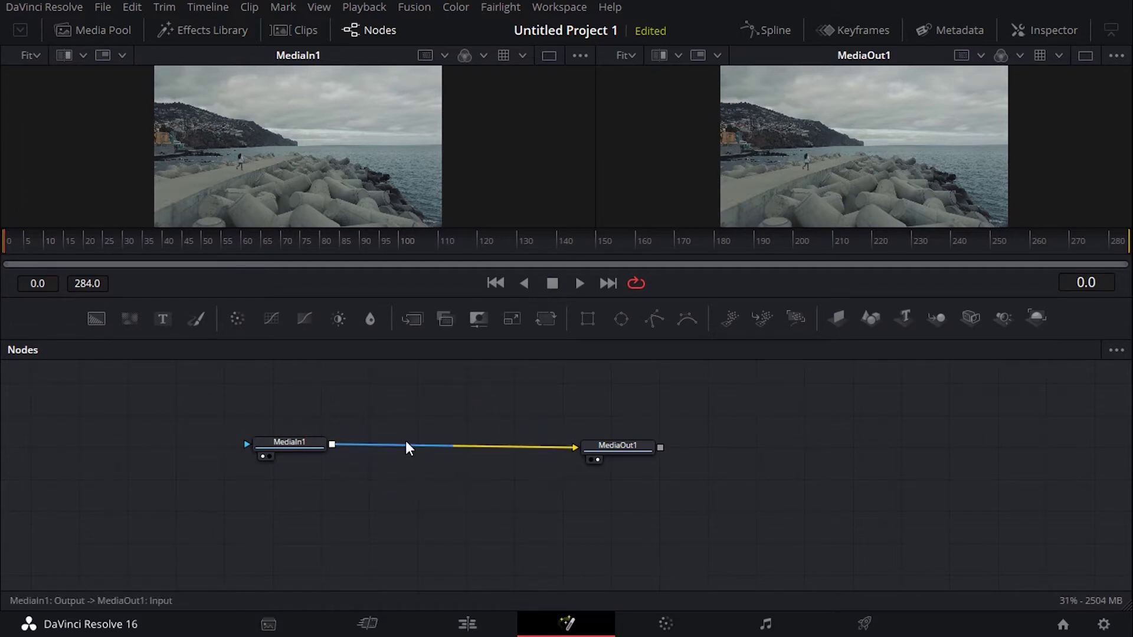
# - Place an unconnected Color Corrector node above the line between MediaIn1 and MediaOut1, deleting the duplicate ColorCorrector2
pyautogui.click(246, 321)
pyautogui.moveTo(246, 321); pyautogui.dragTo(437, 396)
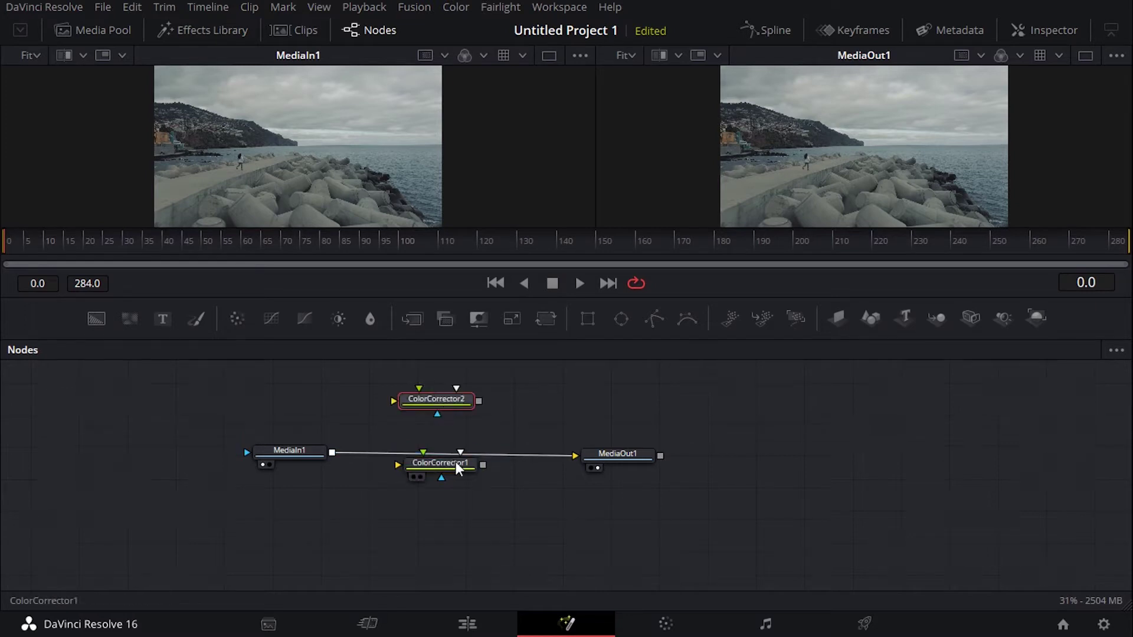
pyautogui.press('Delete')
pyautogui.moveTo(439, 466); pyautogui.dragTo(457, 403)
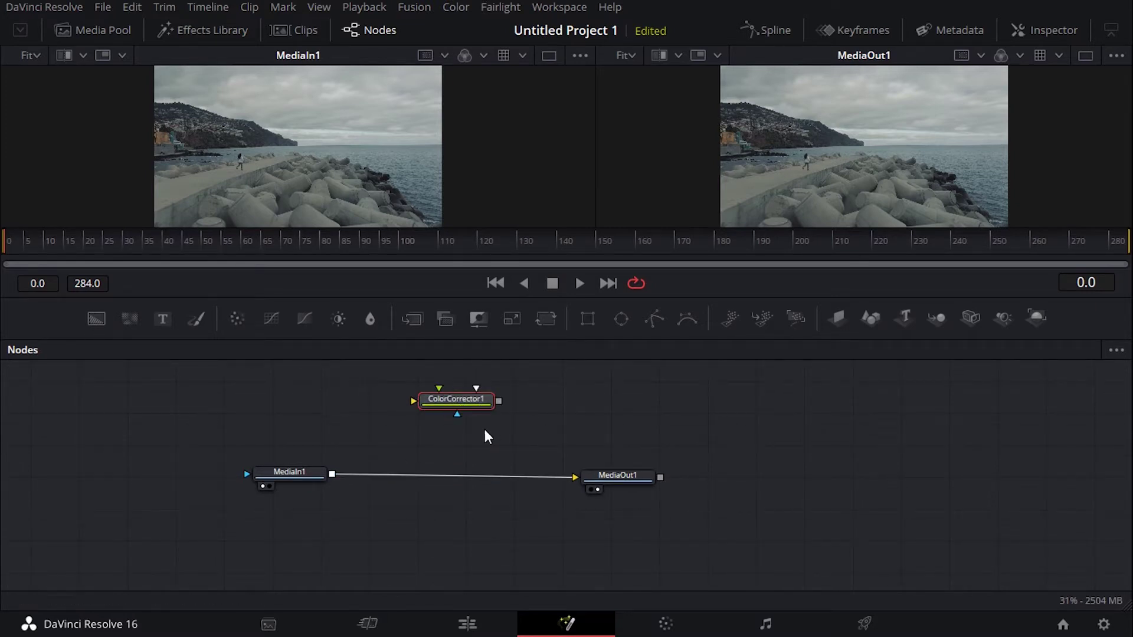
# - Insert the loose Color Corrector into the connection between MediaIn1 and MediaOut1 and raise it slightly above both nodes
pyautogui.moveTo(441, 402); pyautogui.dragTo(434, 474)
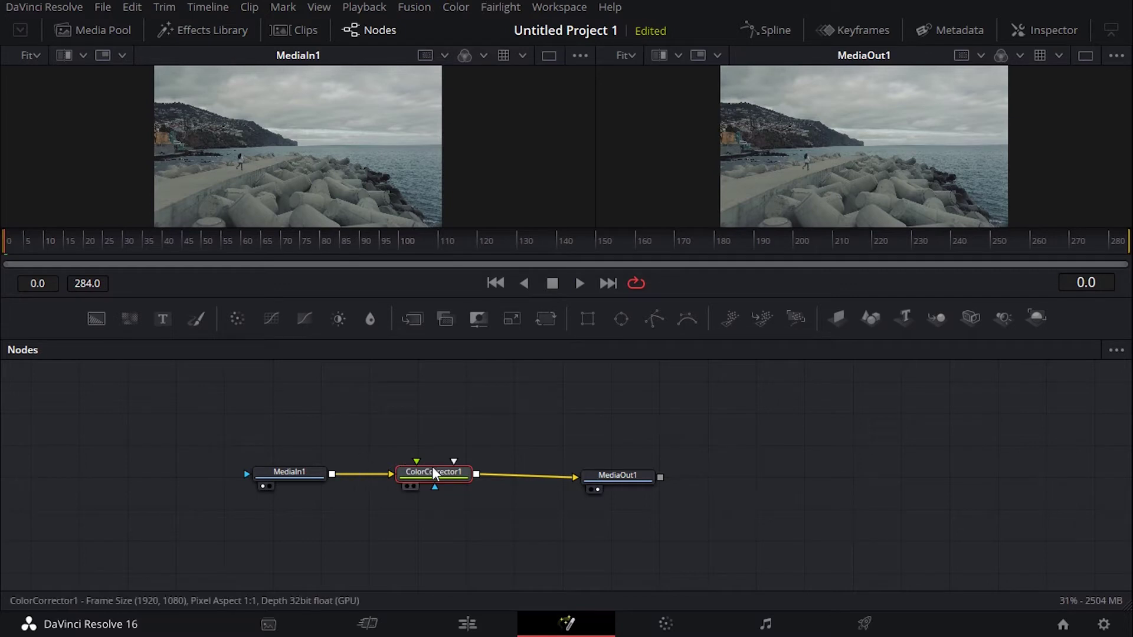
pyautogui.moveTo(442, 479); pyautogui.dragTo(448, 446)
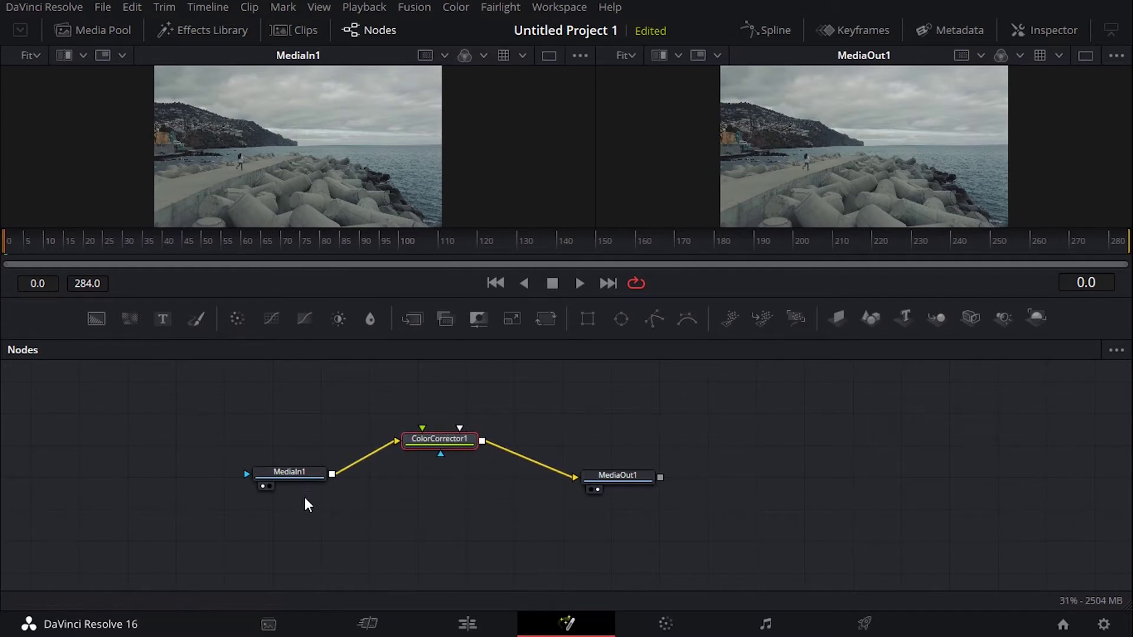
pyautogui.click(292, 472)
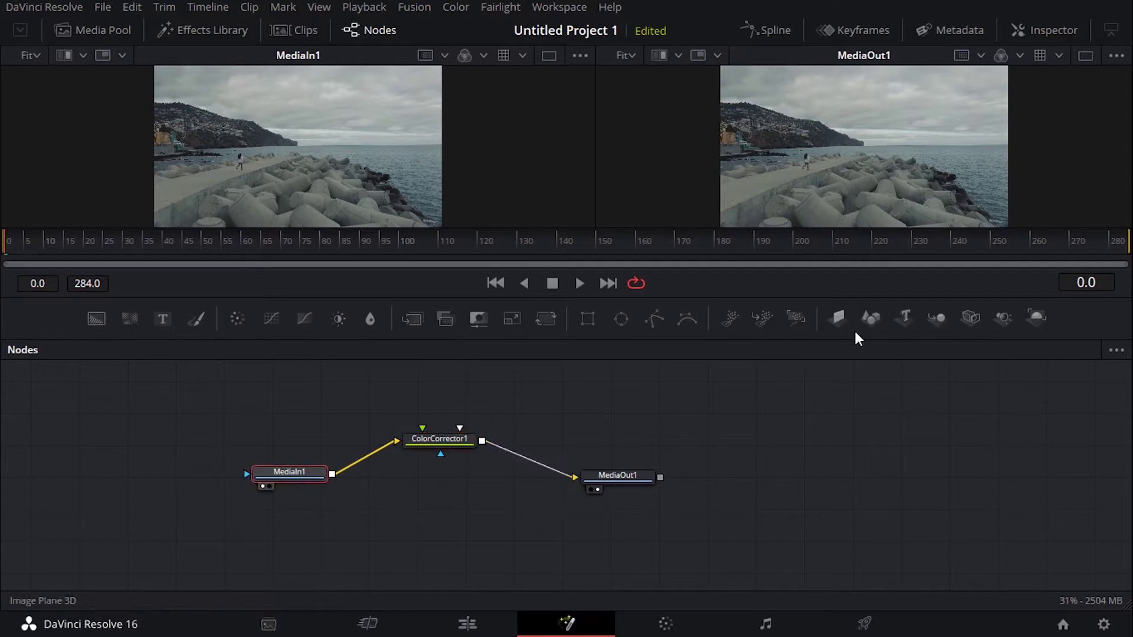
pyautogui.click(472, 439)
# - Undo the Color Corrector's insertion into the connection and delete the detached node
pyautogui.hotkey('ctrl', 'z')
pyautogui.hotkey('ctrl', 'z')
pyautogui.hotkey('ctrl', 'z')
pyautogui.hotkey('ctrl', 'z')
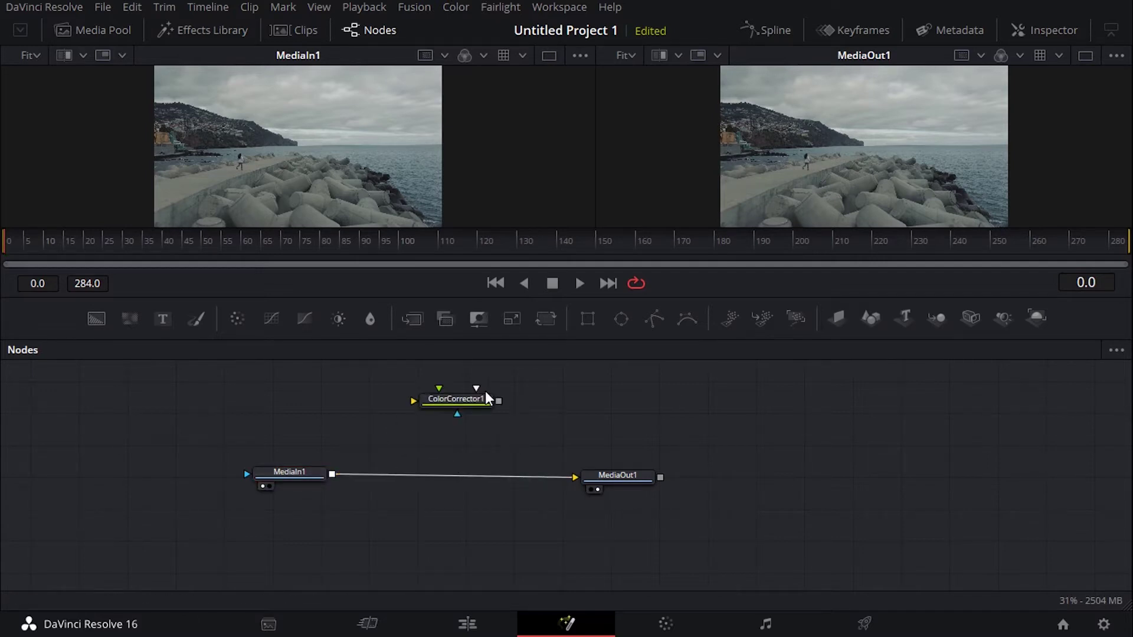
pyautogui.click(474, 401)
pyautogui.press('Delete')
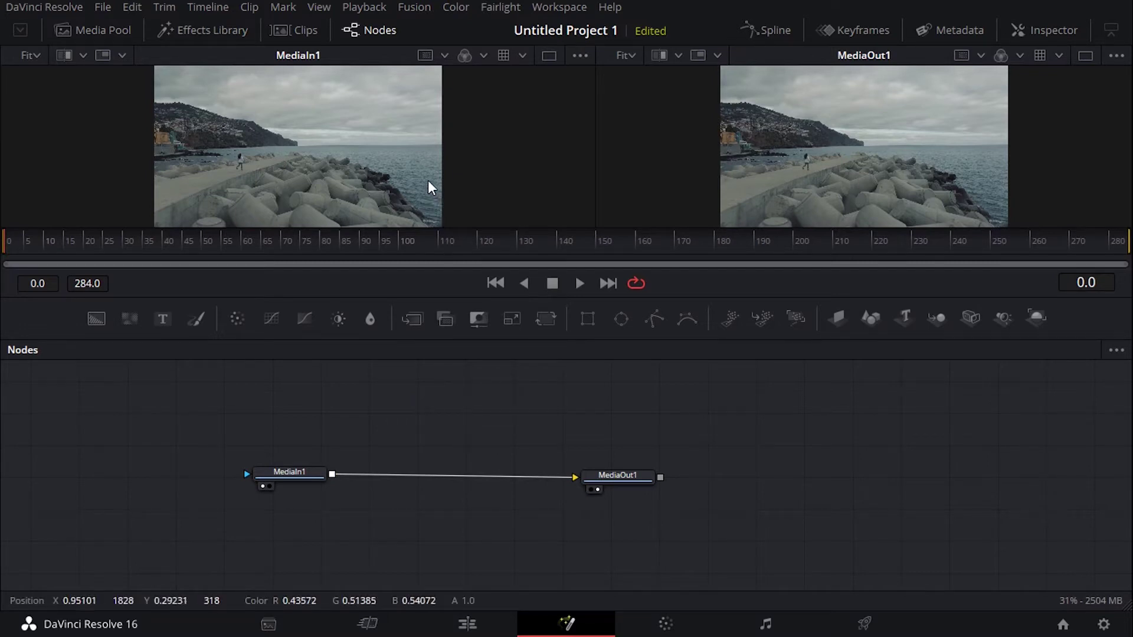
# - Search the tool list for "color", add a Color Corrector, and insert it between MediaIn1 and MediaOut1, slightly above them
pyautogui.hotkey('shift', 'space')
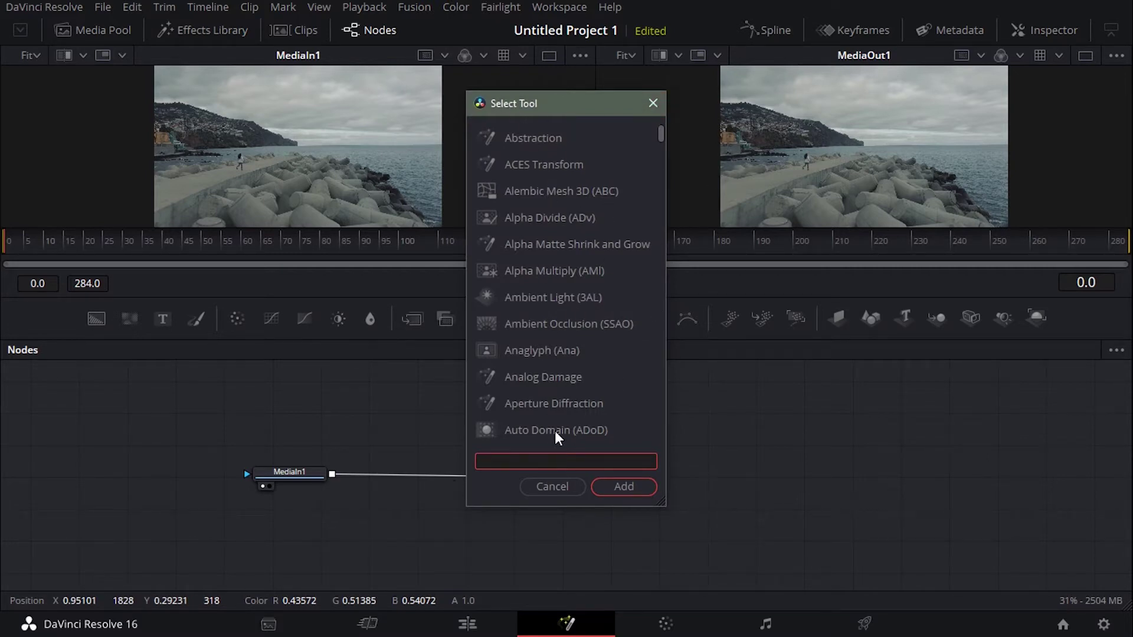
pyautogui.write('color')
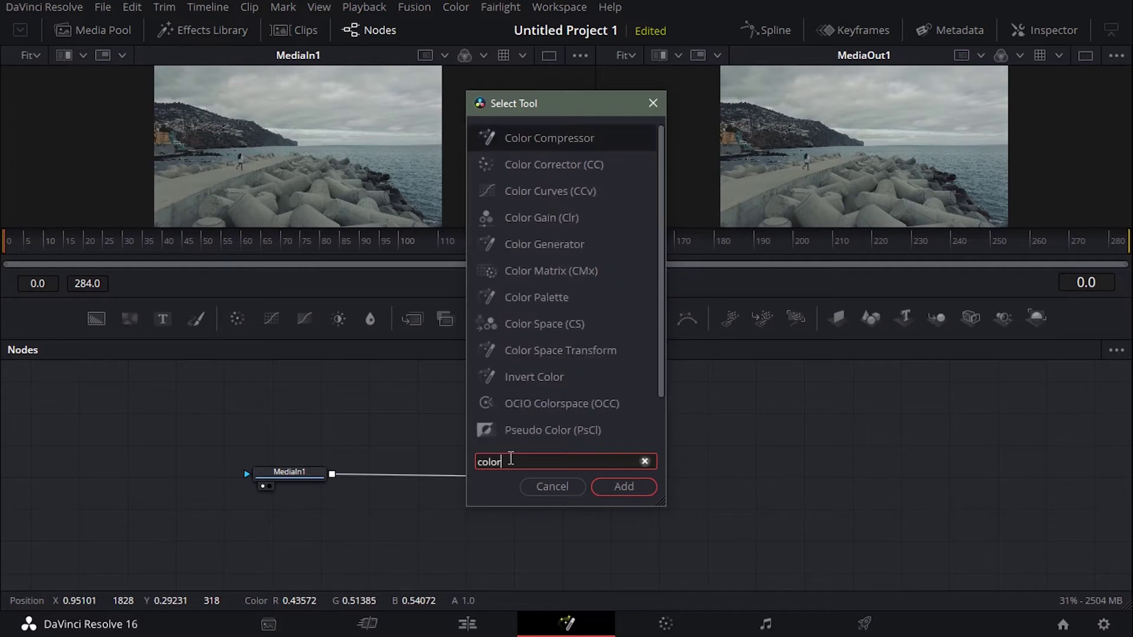
pyautogui.click(571, 175)
pyautogui.click(613, 488)
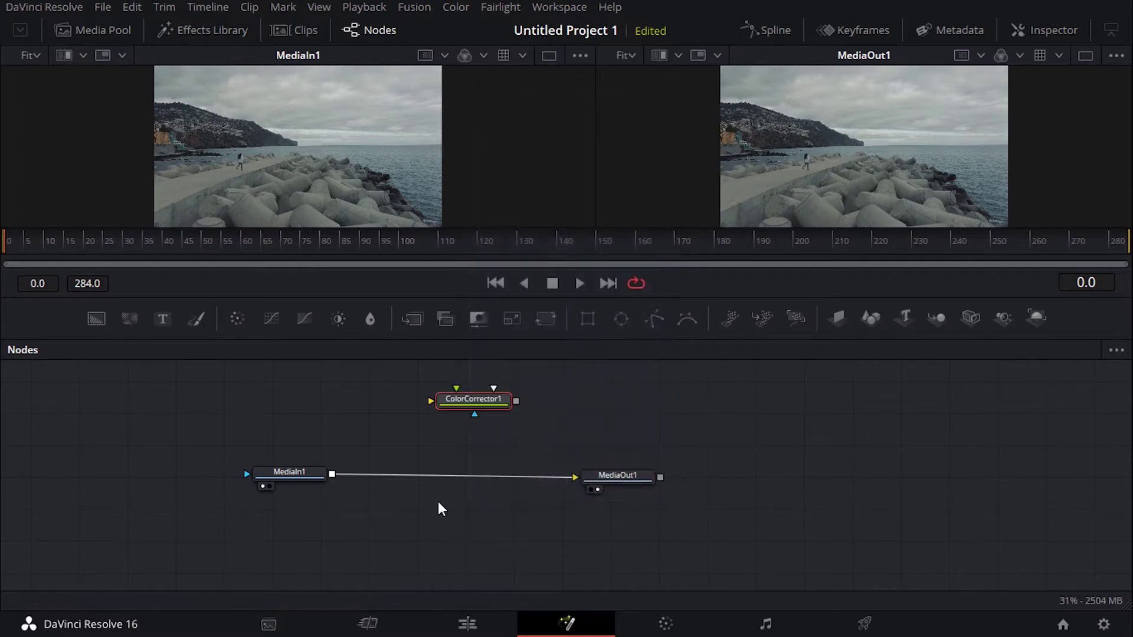
pyautogui.moveTo(480, 403); pyautogui.dragTo(447, 459)
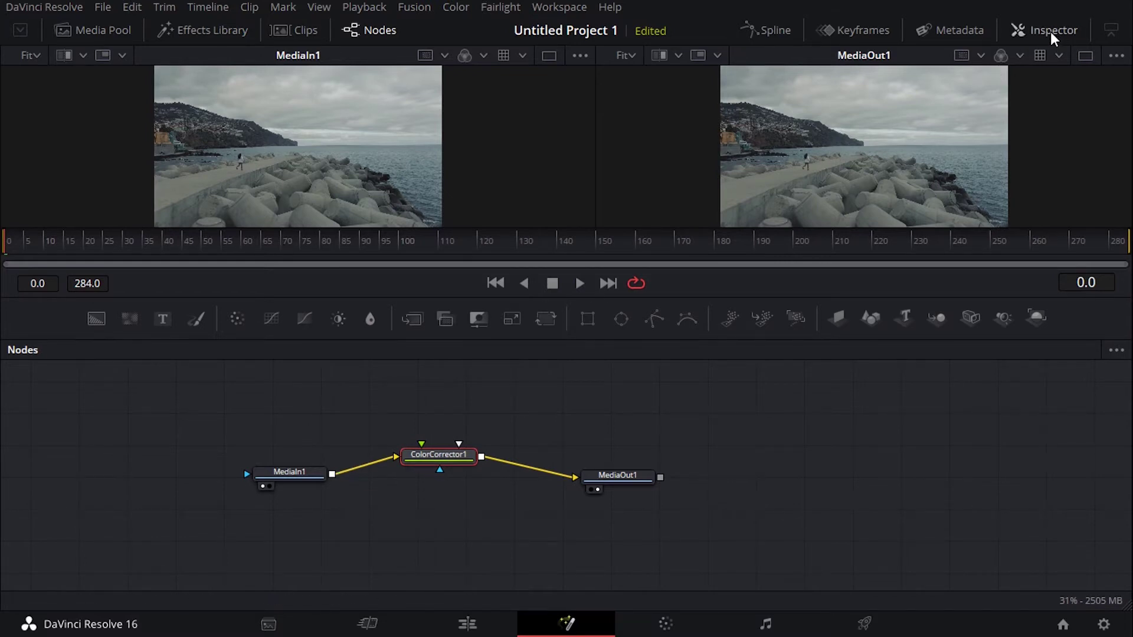
pyautogui.moveTo(454, 441); pyautogui.dragTo(436, 423)
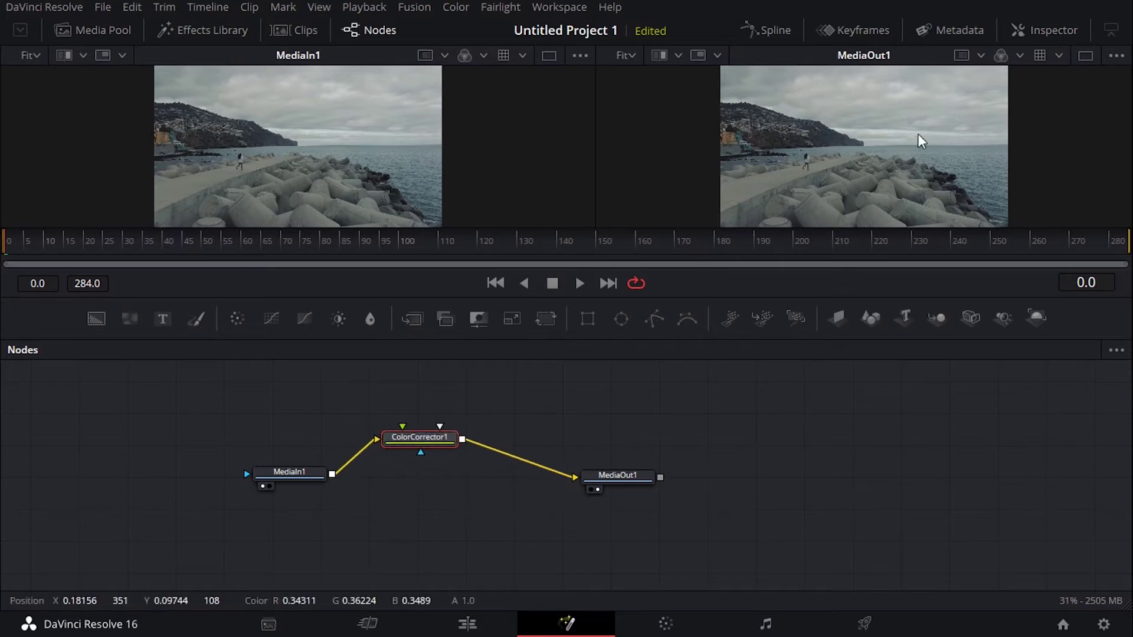
# - Show the Color Corrector's settings and tint Master toward blue at about 0.07 strength and Shadows toward orange at about 0.13
pyautogui.click(1043, 30)
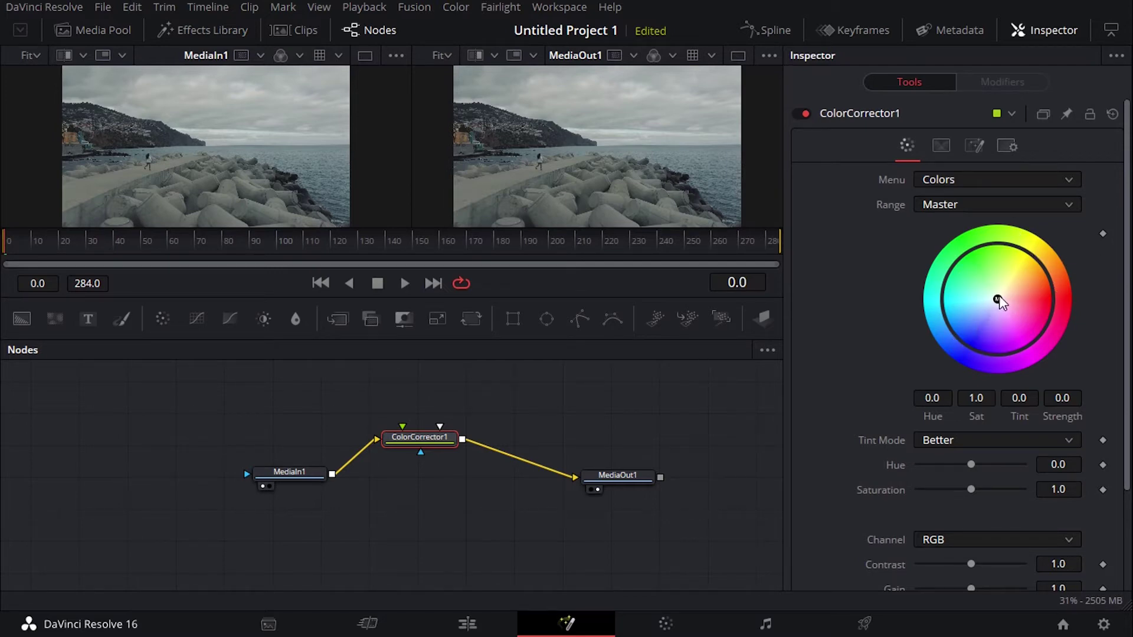
pyautogui.moveTo(997, 300)
pyautogui.mouseDown()
pyautogui.moveTo(972, 316)
pyautogui.moveTo(985, 306)
pyautogui.mouseUp()
pyautogui.click(994, 207)
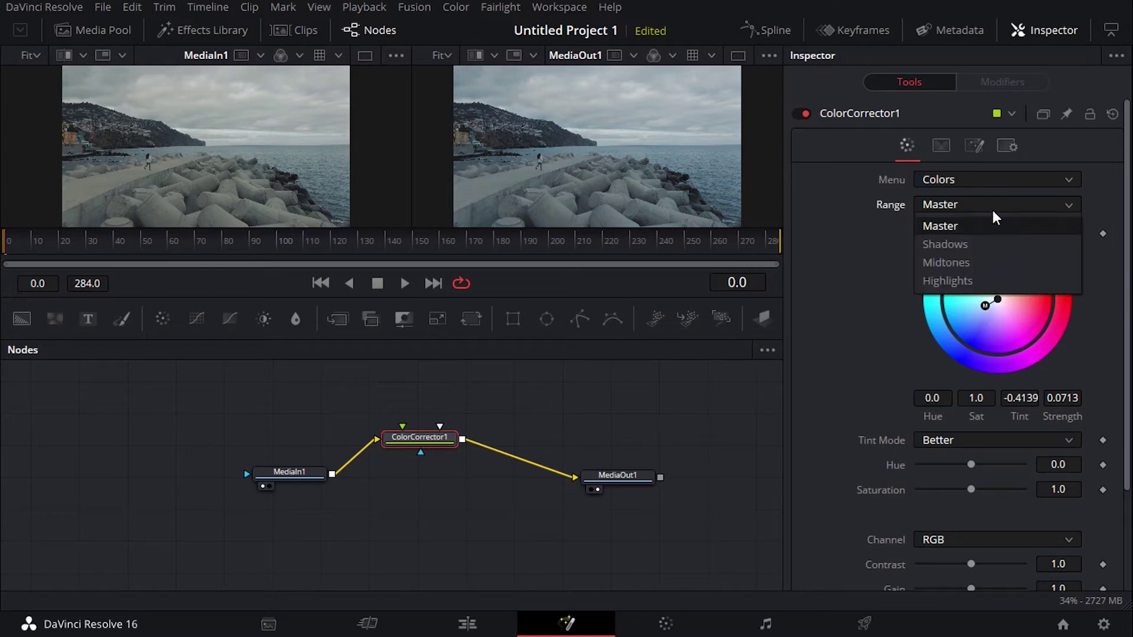
pyautogui.click(988, 243)
pyautogui.moveTo(1005, 307)
pyautogui.mouseDown()
pyautogui.moveTo(989, 307)
pyautogui.moveTo(1011, 286)
pyautogui.mouseUp()
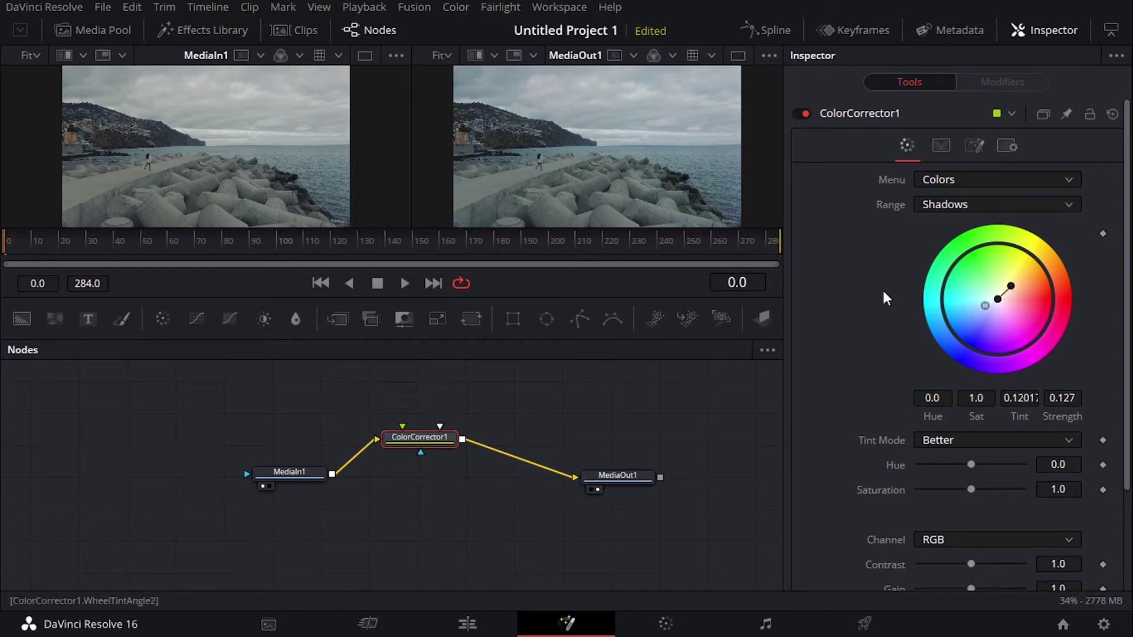
# - Tint the Color Corrector's Highlights range slightly toward magenta, with a strength of about 0.03
pyautogui.click(964, 203)
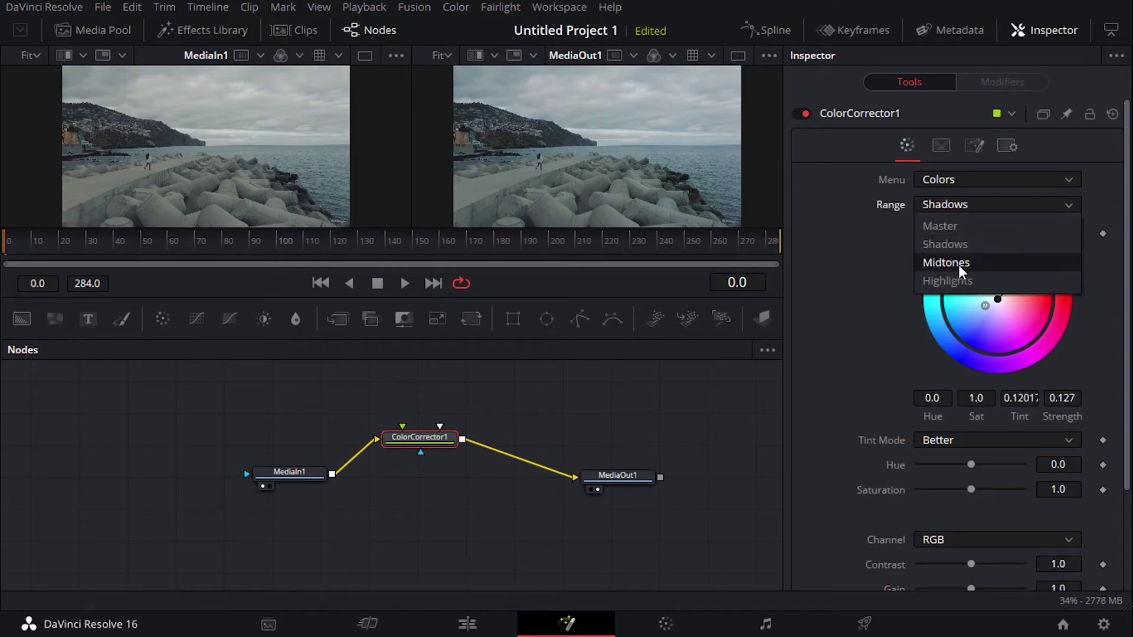
pyautogui.click(947, 281)
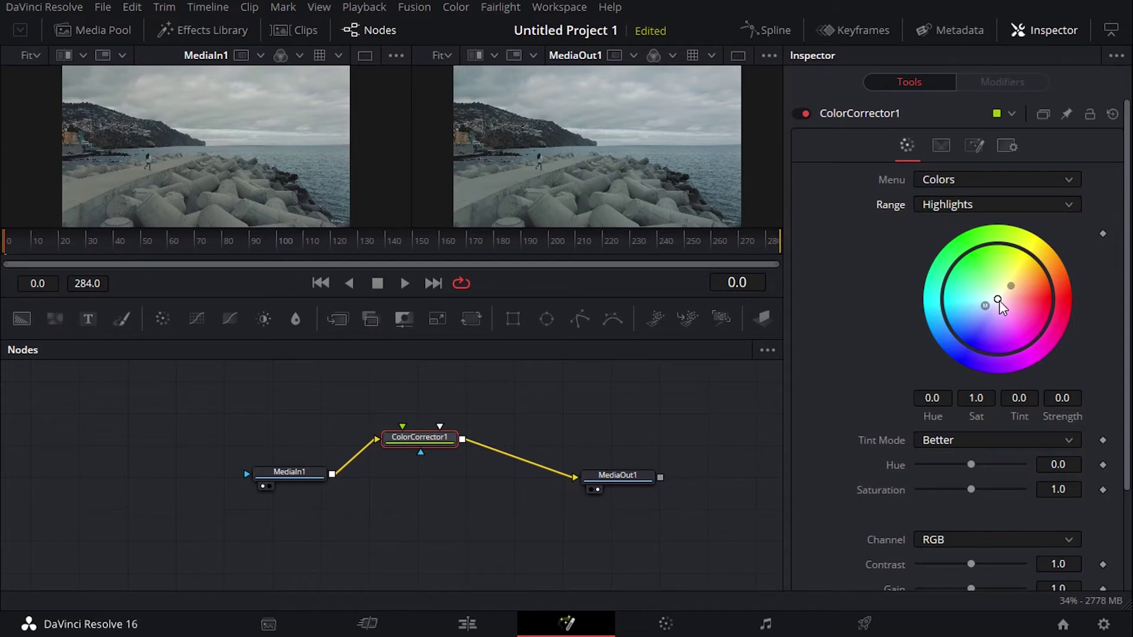
pyautogui.click(998, 299)
pyautogui.moveTo(998, 301); pyautogui.dragTo(1001, 308)
# - Look through the Color Corrector's Levels, Histogram and Suppress settings, then return to Colors
pyautogui.click(954, 179)
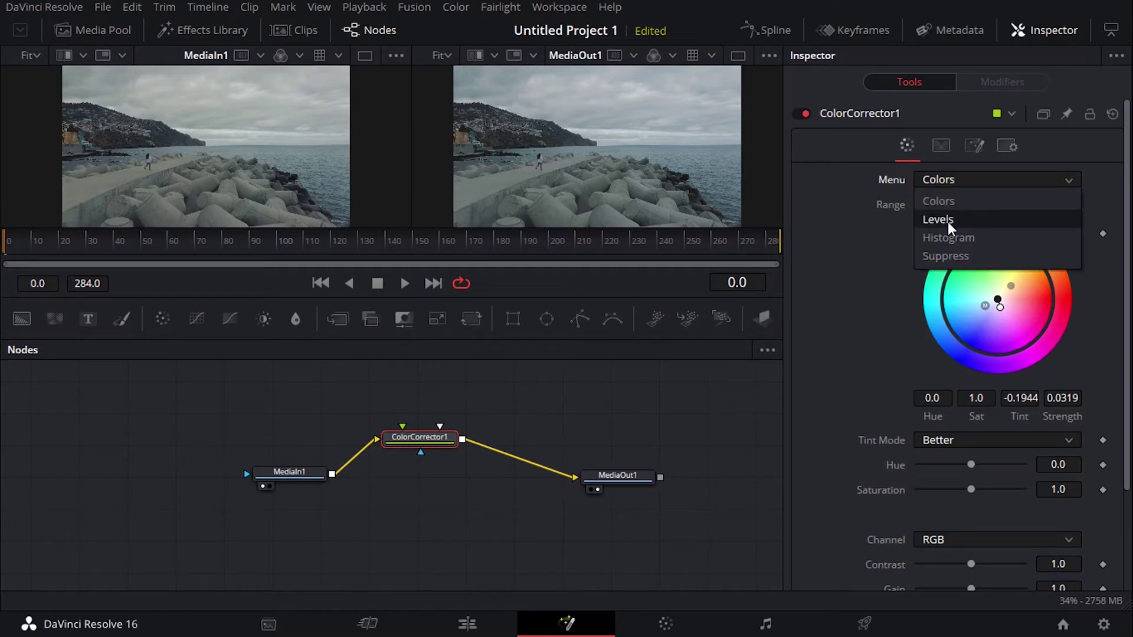
pyautogui.click(948, 219)
pyautogui.click(955, 175)
pyautogui.click(965, 237)
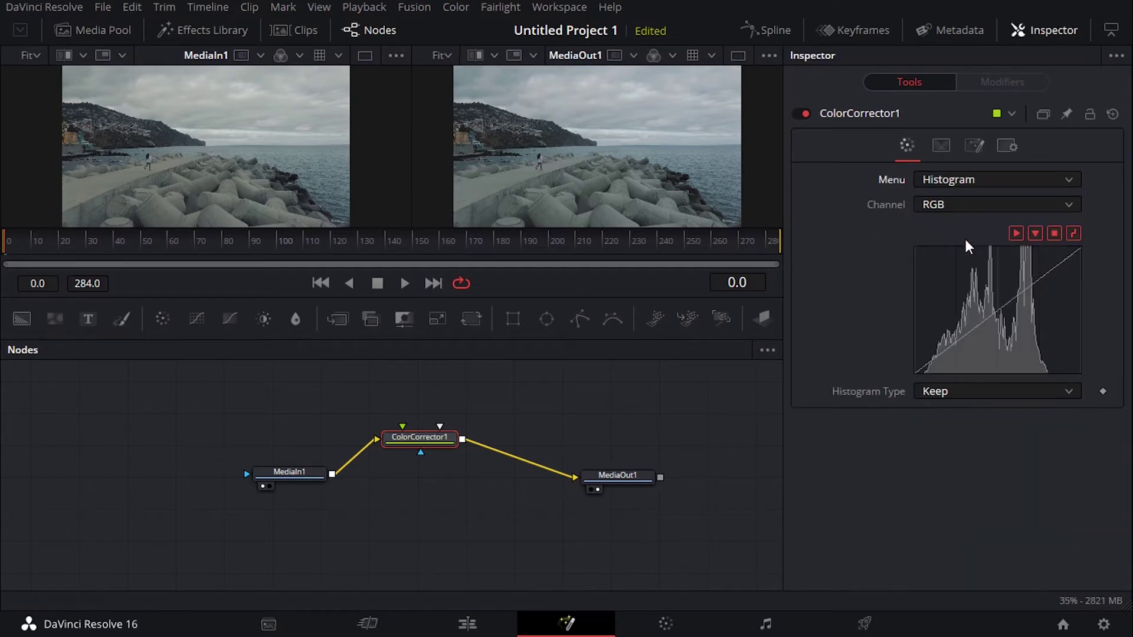
pyautogui.click(964, 179)
pyautogui.click(965, 256)
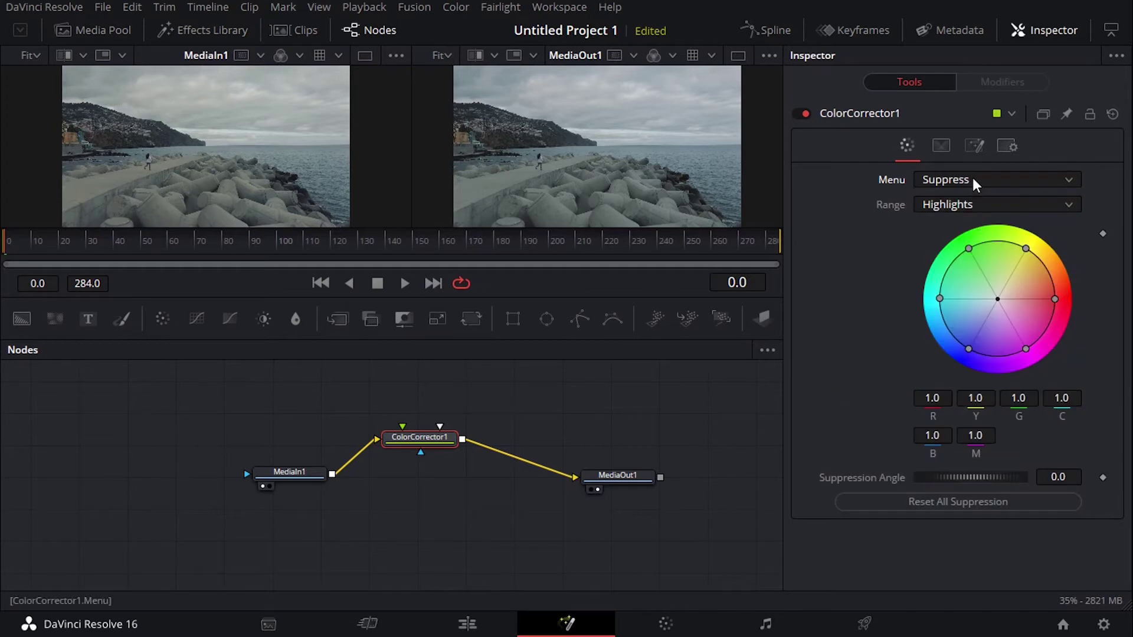
pyautogui.click(972, 178)
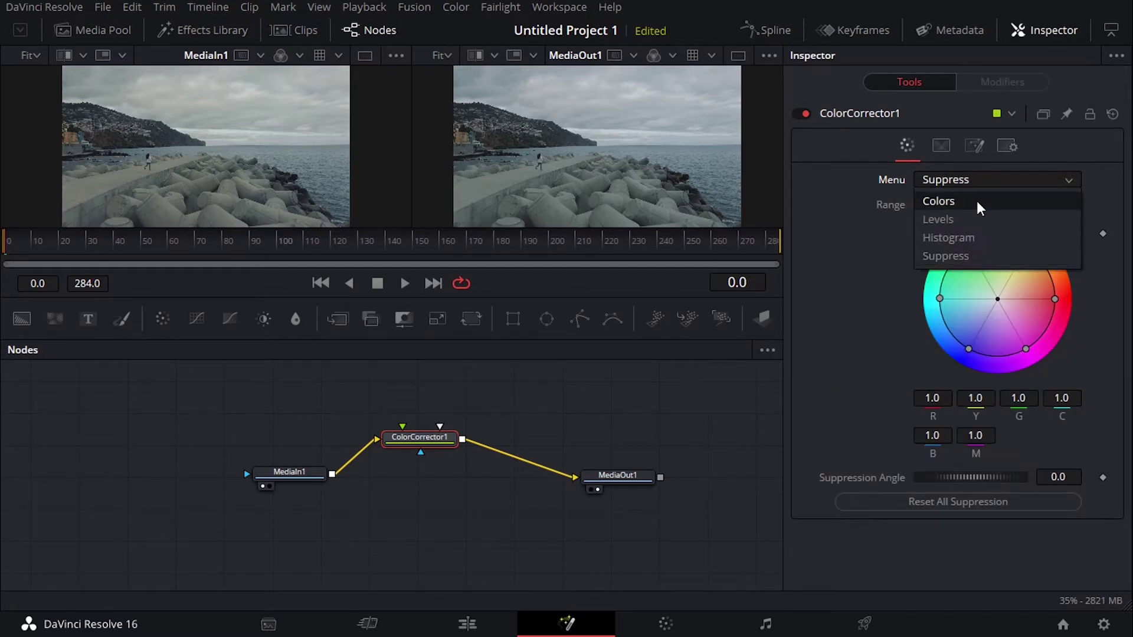
pyautogui.click(976, 201)
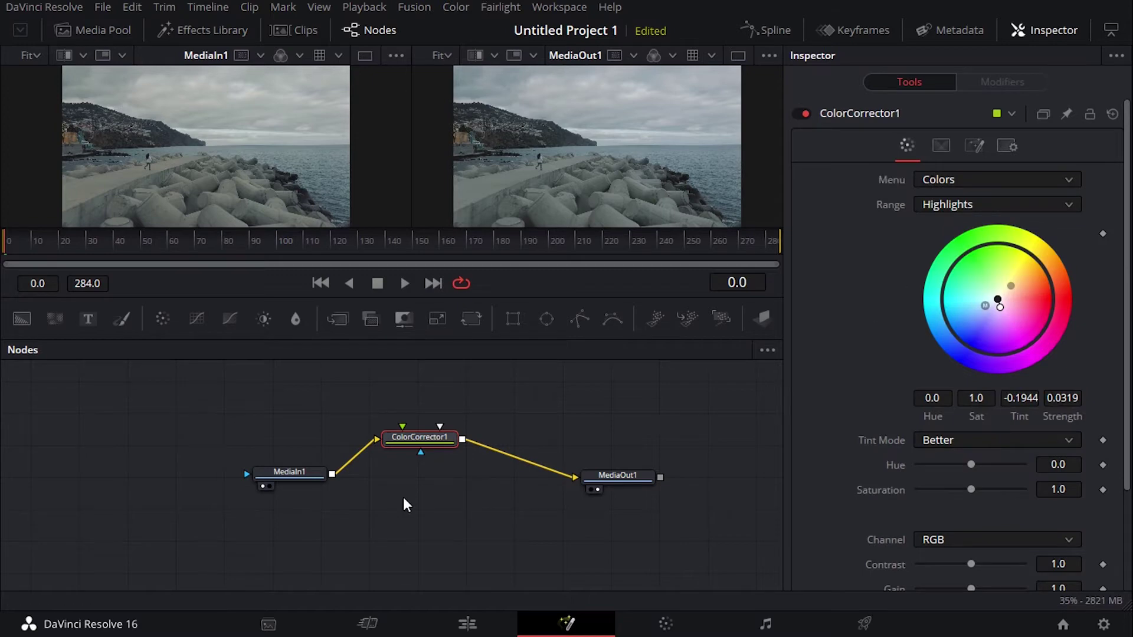
# - Move ColorCorrector1 down nearly in line with the other nodes and select MediaOut1
pyautogui.moveTo(413, 442); pyautogui.dragTo(405, 466)
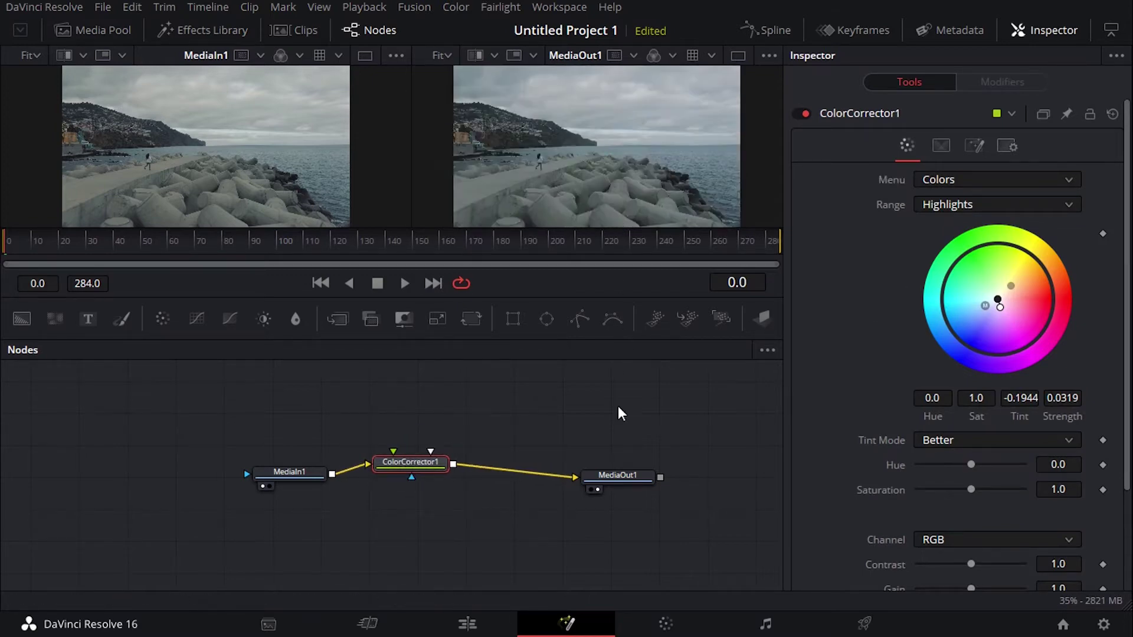
pyautogui.click(621, 475)
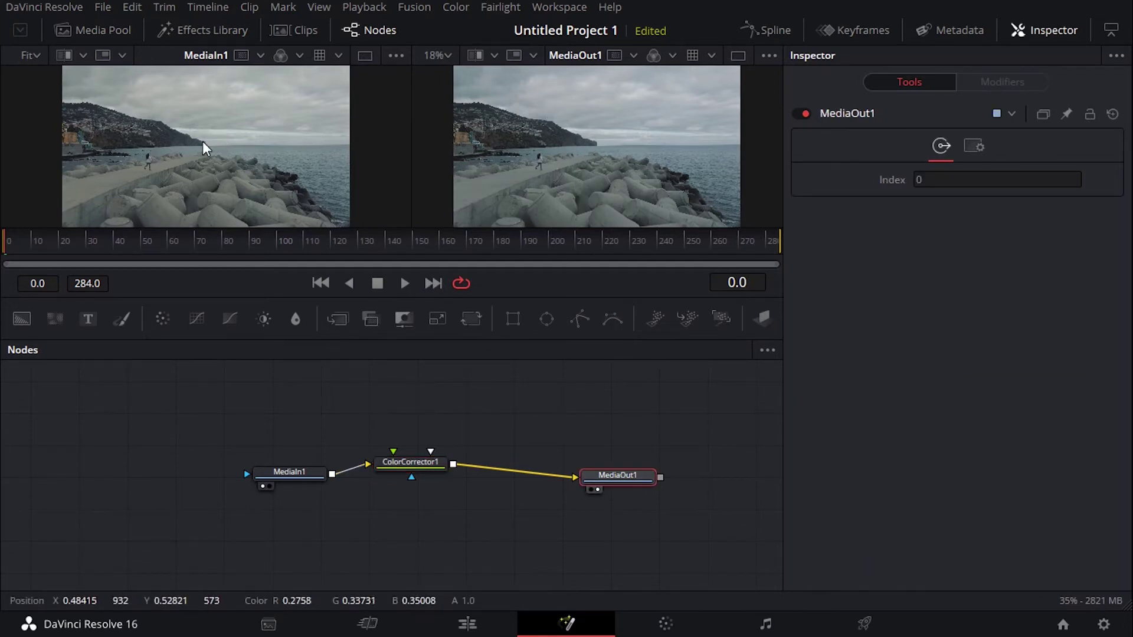
# - Reposition MediaIn1 and ColorCorrector1, and tint the Color Corrector's Midtones toward green at about 0.12 strength
pyautogui.moveTo(262, 463); pyautogui.dragTo(246, 468)
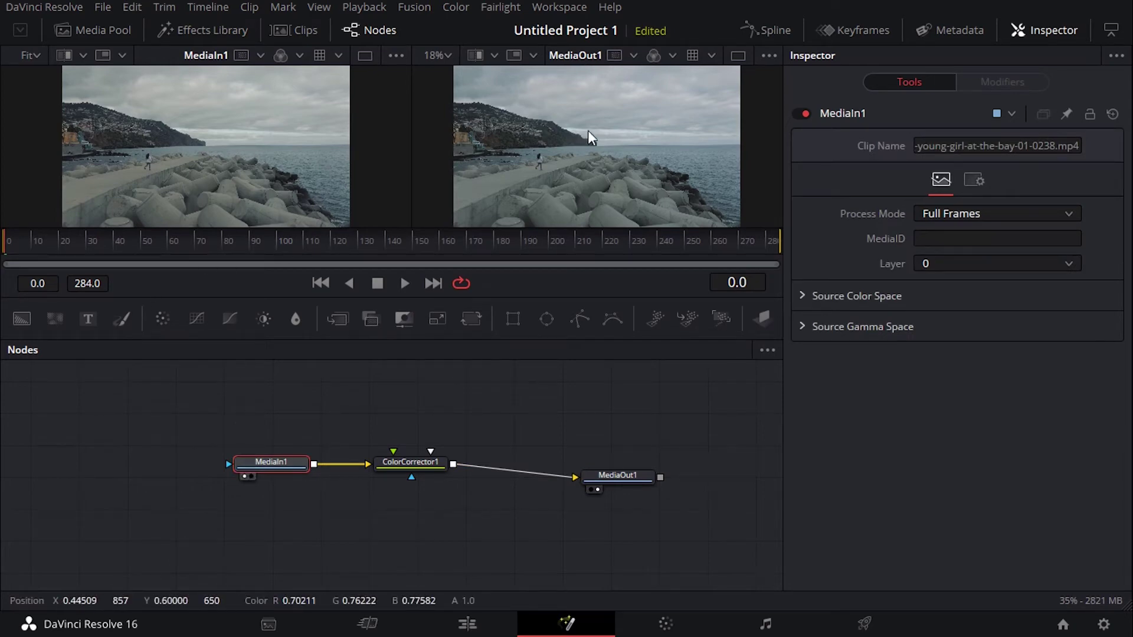
pyautogui.moveTo(427, 460); pyautogui.dragTo(443, 446)
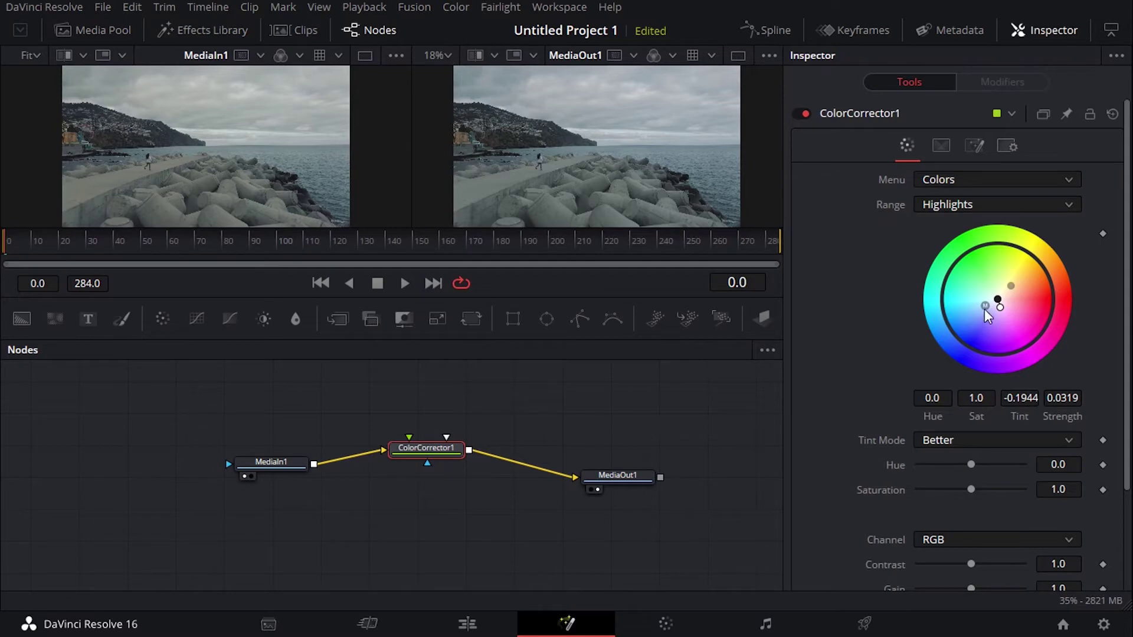
pyautogui.click(1039, 205)
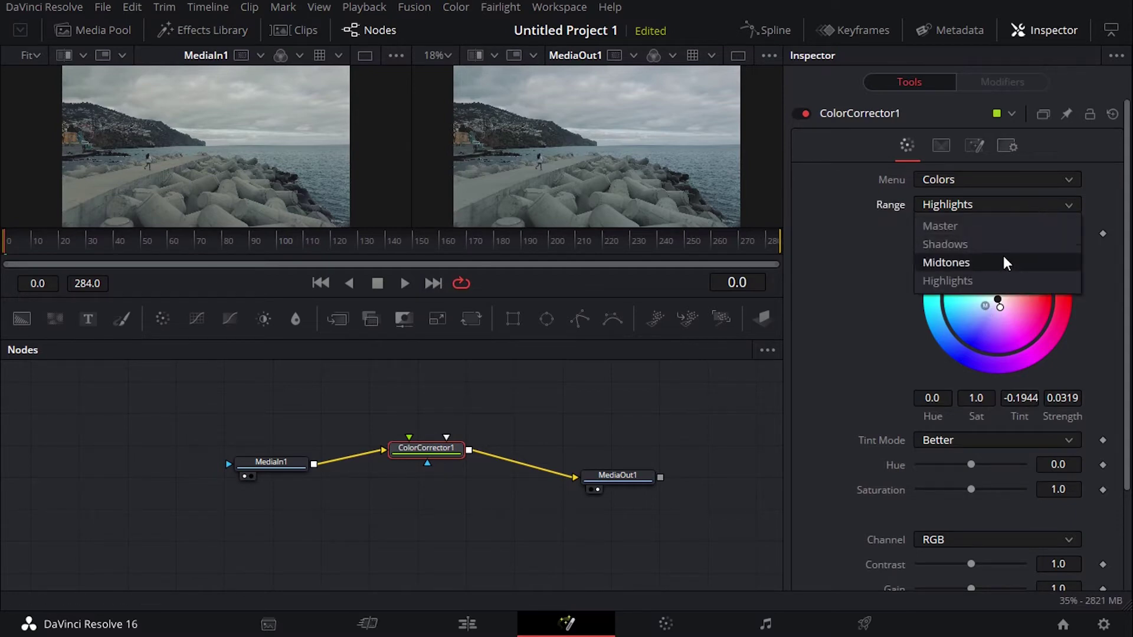
pyautogui.click(1006, 264)
pyautogui.moveTo(999, 301); pyautogui.dragTo(989, 283)
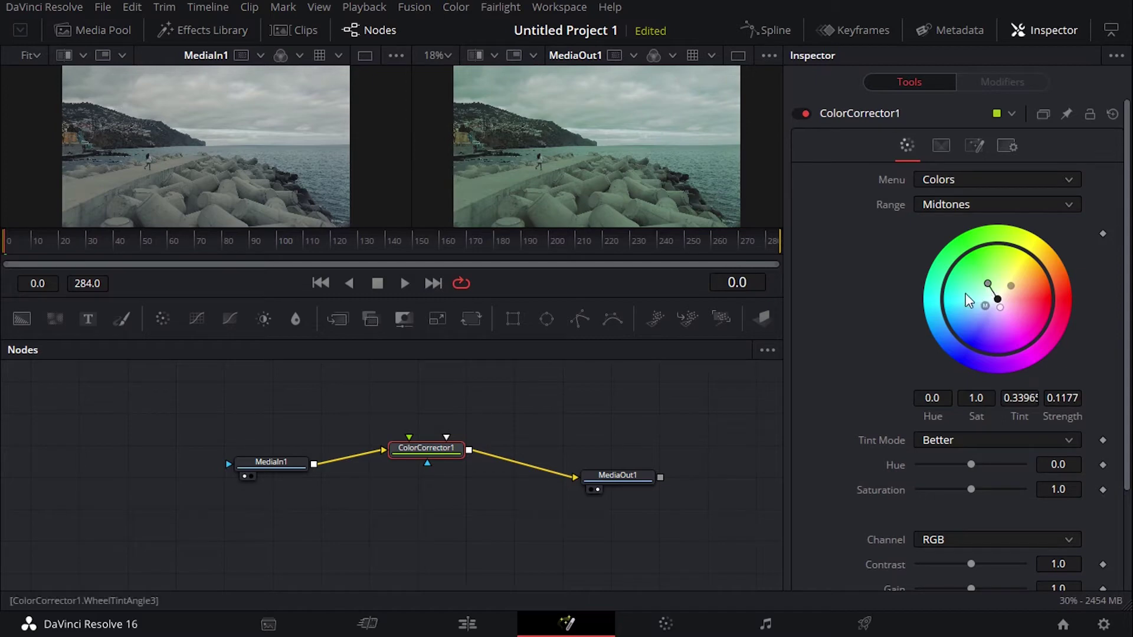
# - Hide the Inspector and spread the nodes out, with ColorCorrector1 raised midway between MediaIn1 and MediaOut1
pyautogui.scroll(-4, 774, 440)
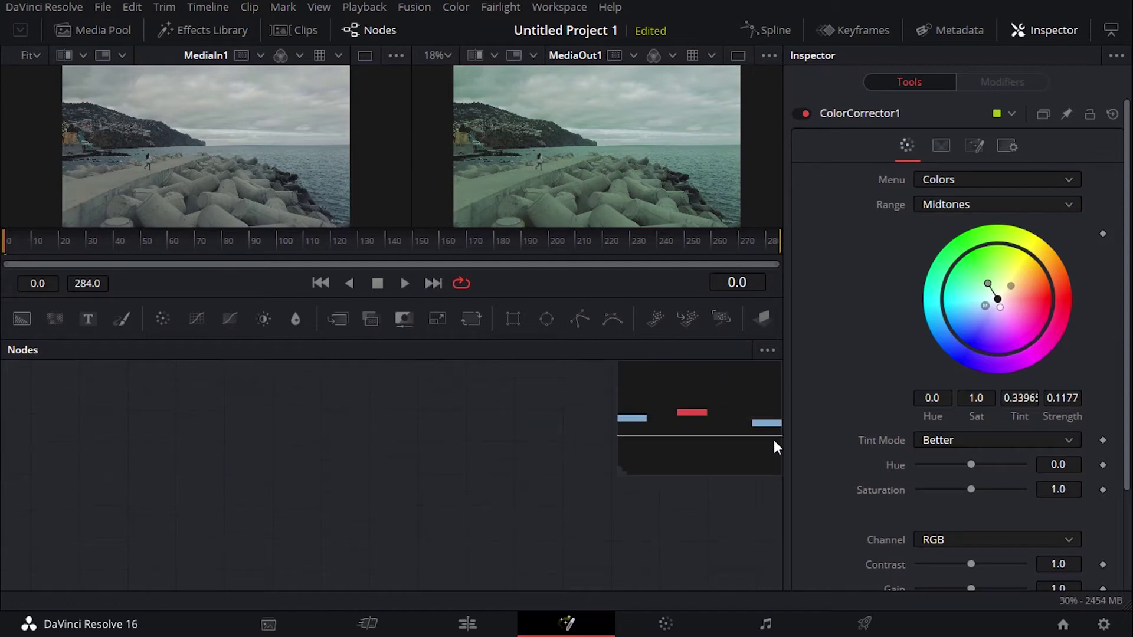
pyautogui.scroll(2, 649, 447)
pyautogui.moveTo(649, 447); pyautogui.dragTo(725, 410)
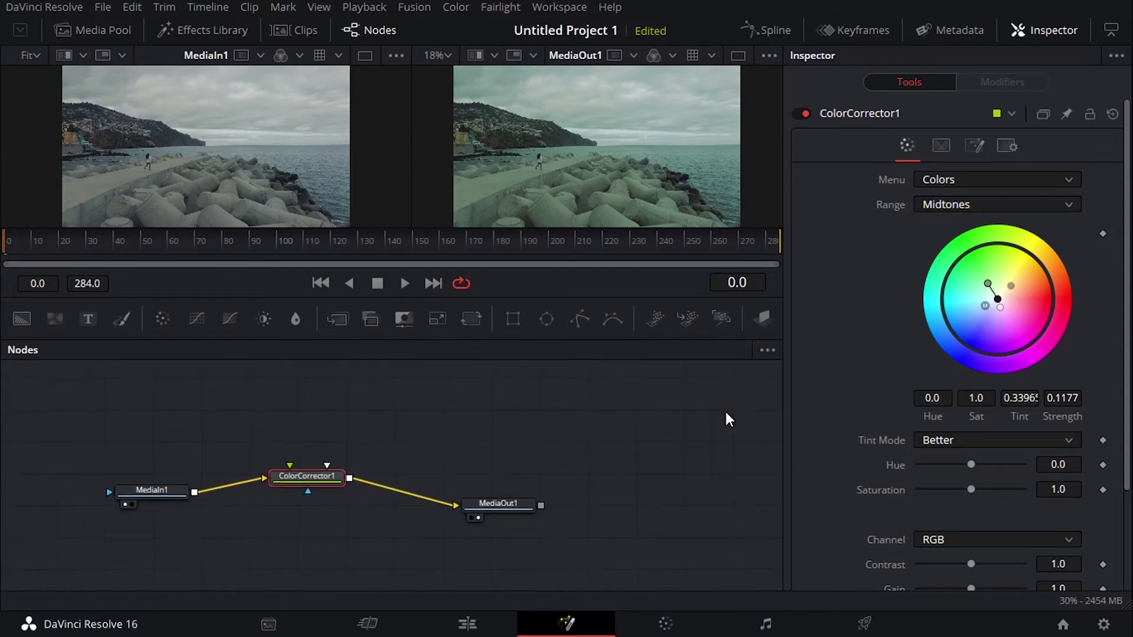
pyautogui.click(1057, 32)
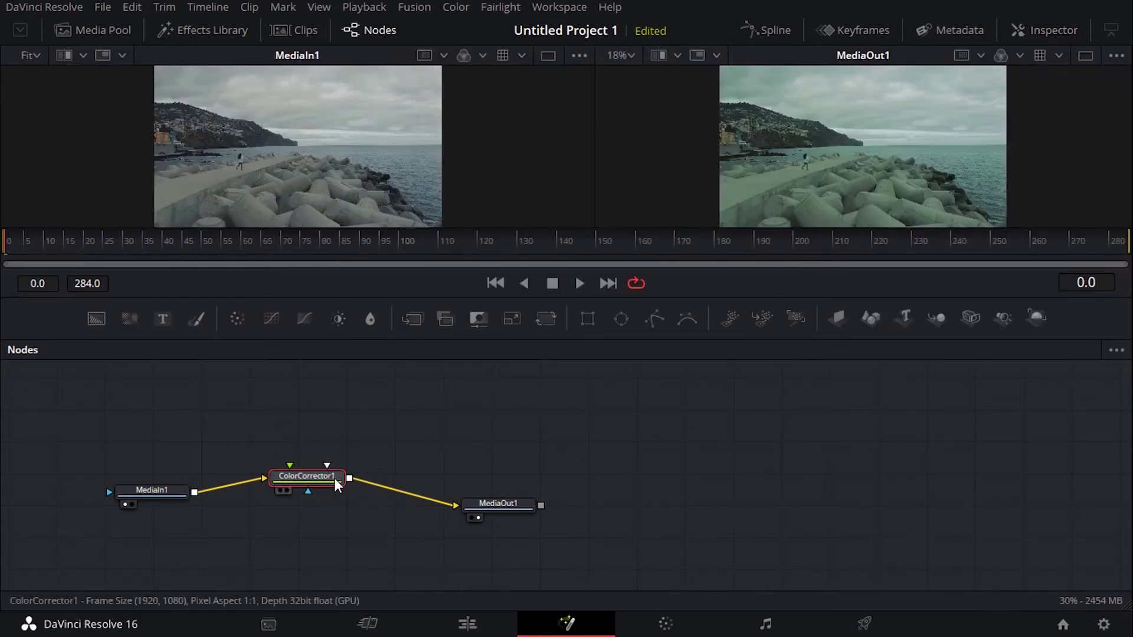
pyautogui.moveTo(314, 478); pyautogui.dragTo(338, 457)
pyautogui.moveTo(132, 496); pyautogui.dragTo(176, 501)
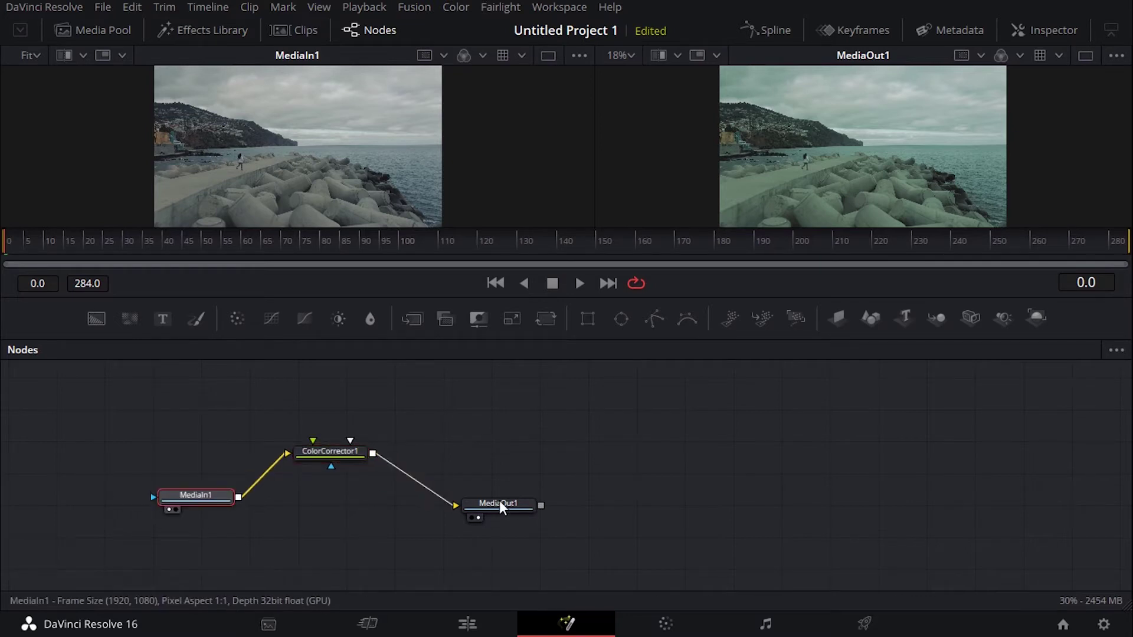
pyautogui.moveTo(499, 503); pyautogui.dragTo(554, 502)
pyautogui.moveTo(306, 457); pyautogui.dragTo(393, 454)
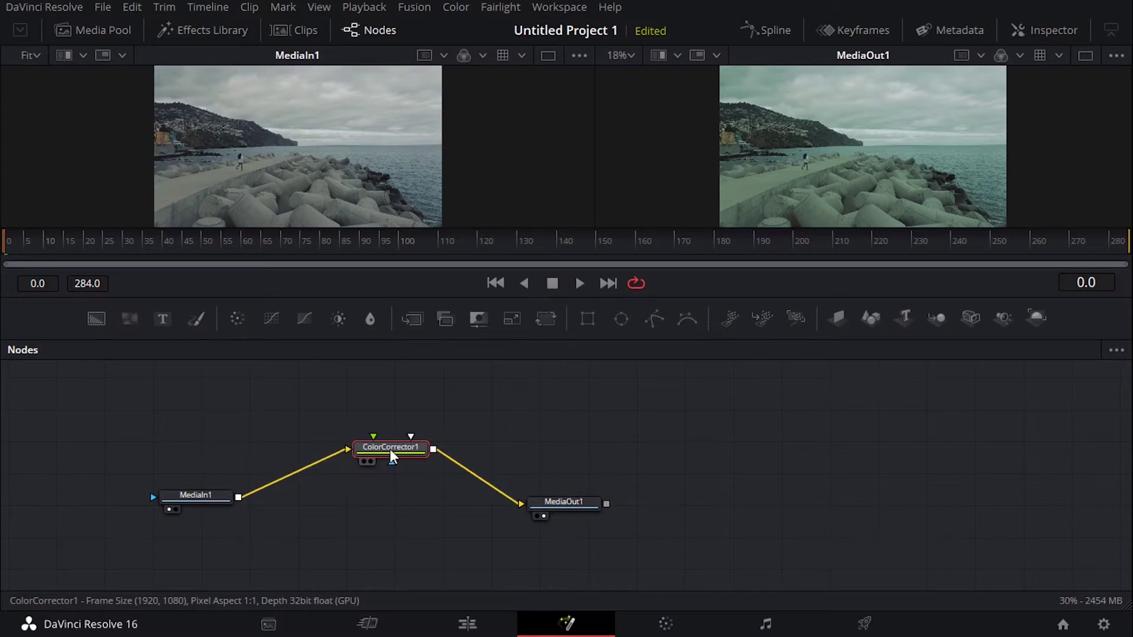
# - Add 16_HUD.mov from the Media Pool to the node graph and display it in the first viewer
pyautogui.click(103, 30)
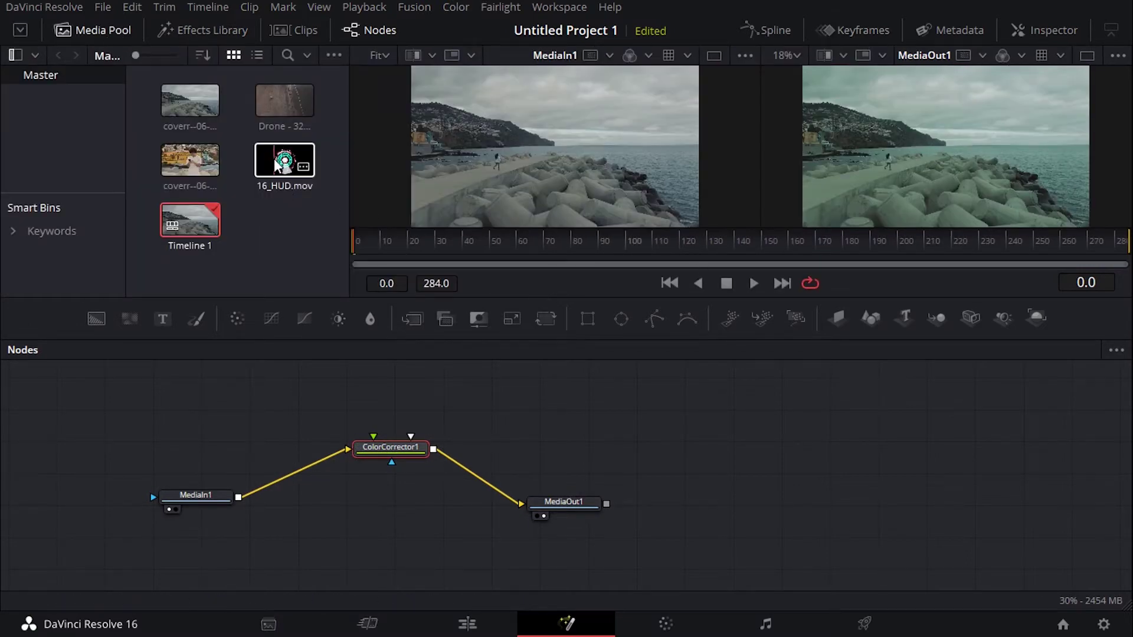
pyautogui.moveTo(301, 157); pyautogui.dragTo(362, 399)
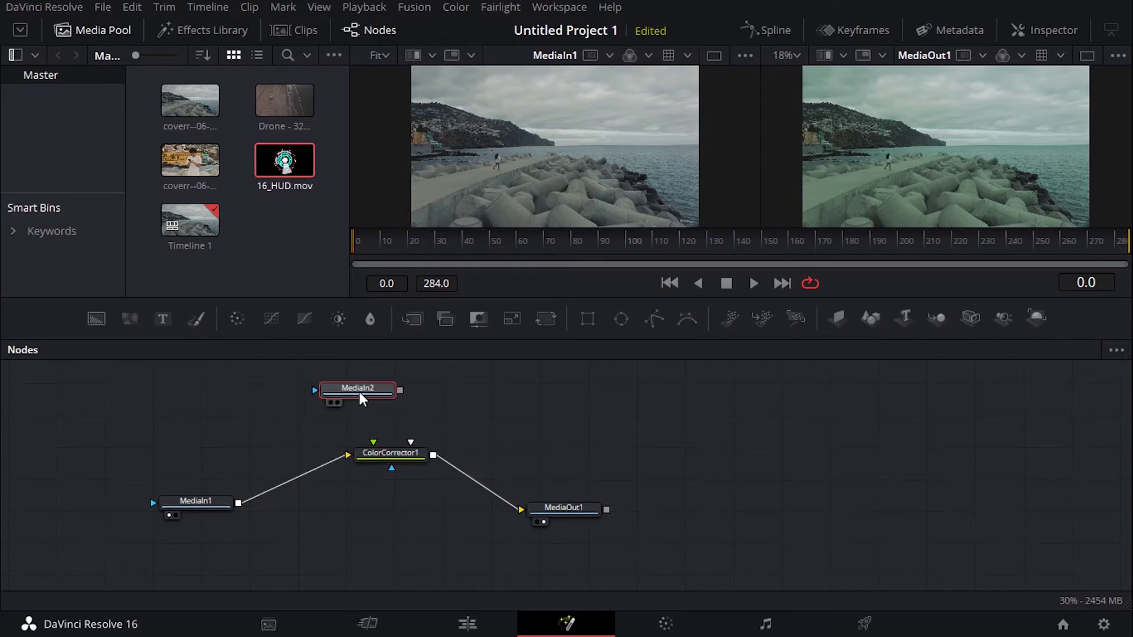
pyautogui.click(331, 402)
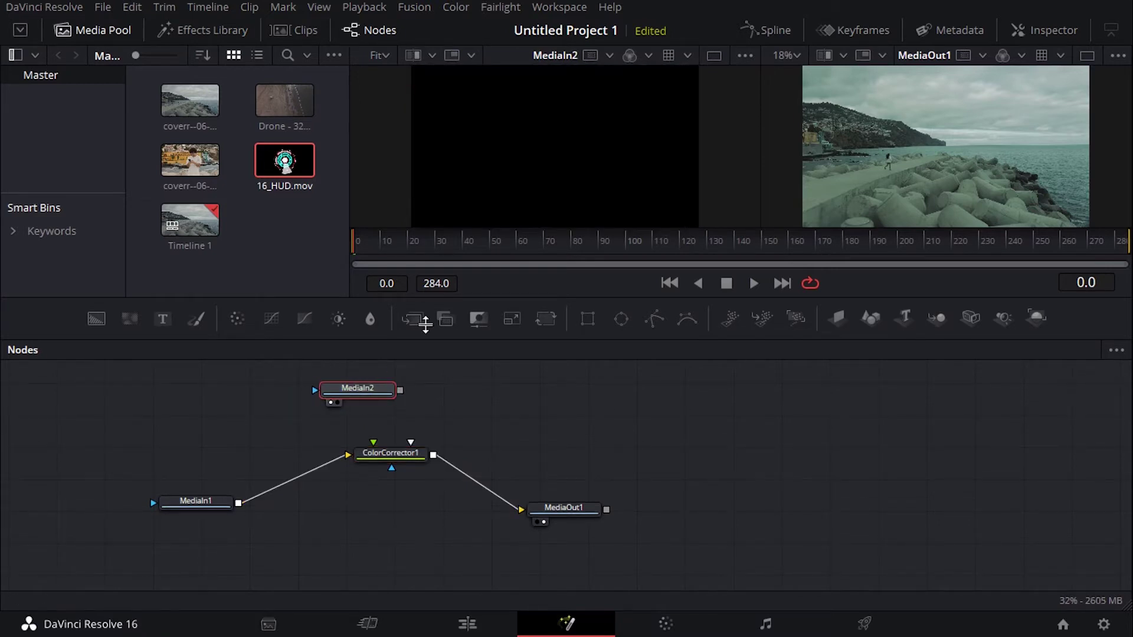
# - Scrub through the composition to frame 92 to preview the HUD animation
pyautogui.click(402, 239)
pyautogui.click(538, 236)
pyautogui.click(605, 241)
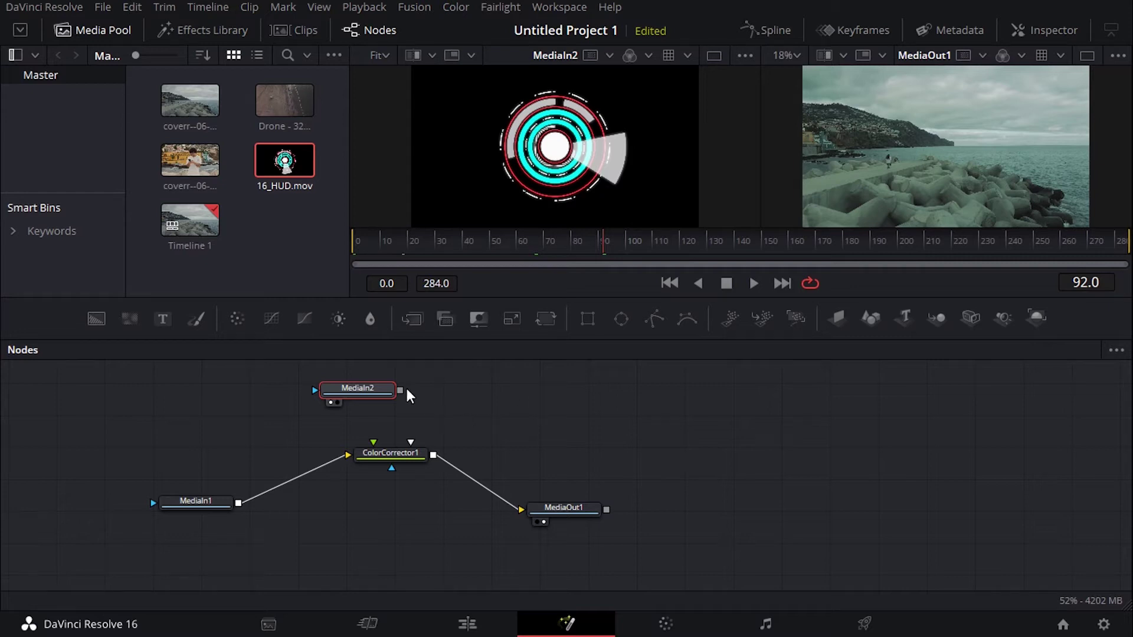
# - Merge MediaIn2 over MediaIn1 ahead of ColorCorrector1, and hide the Media Pool
pyautogui.moveTo(407, 390); pyautogui.dragTo(358, 390)
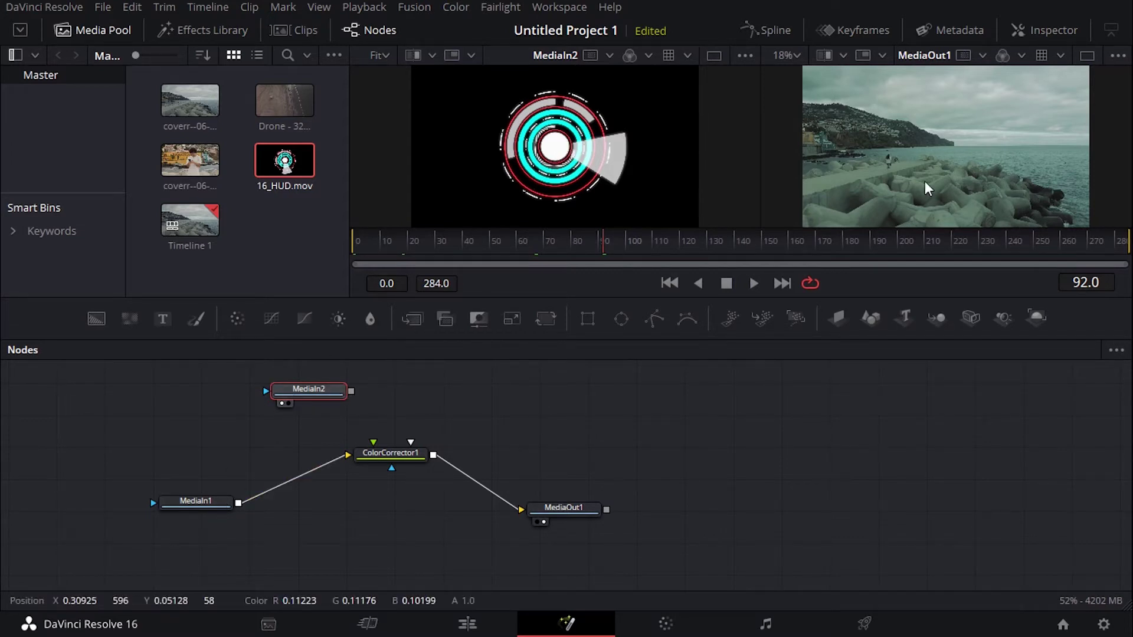
pyautogui.moveTo(300, 387); pyautogui.dragTo(294, 483)
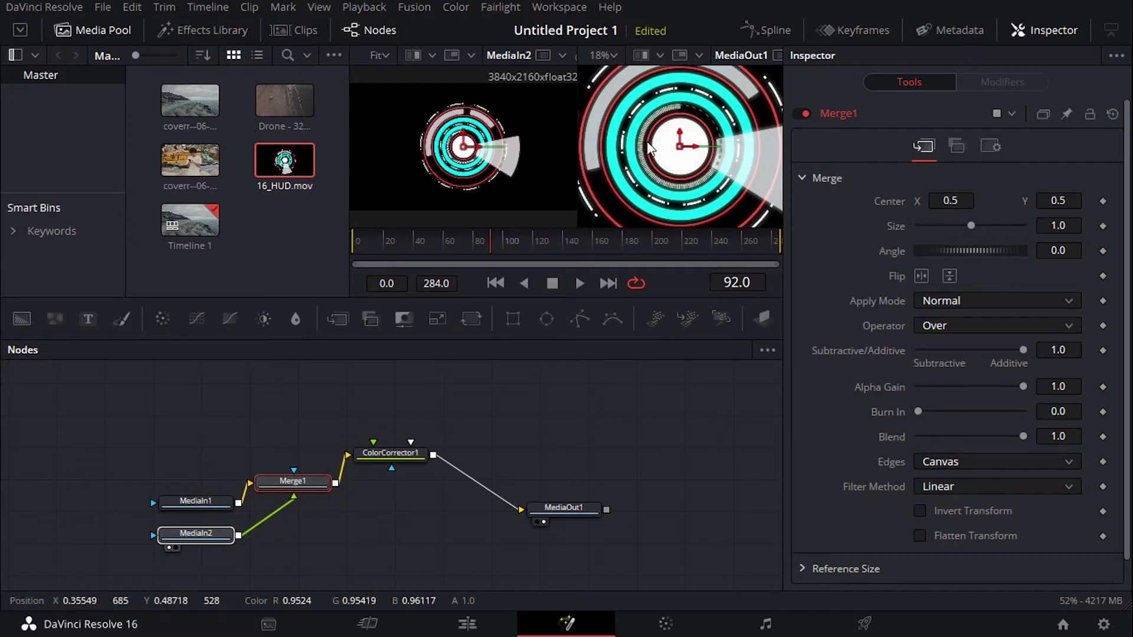
pyautogui.click(62, 30)
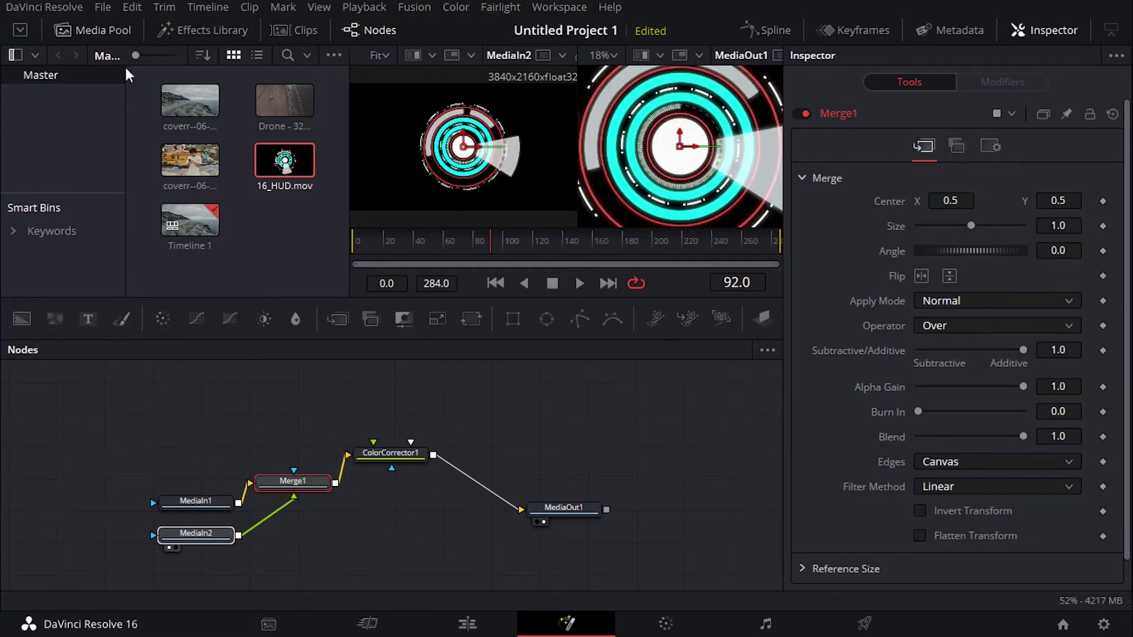
# - Rearrange the nodes so MediaIn1 sits above MediaIn2, with Merge1 and ColorCorrector1 between them and MediaOut1
pyautogui.moveTo(298, 487); pyautogui.dragTo(345, 509)
pyautogui.scroll(3, 349, 509)
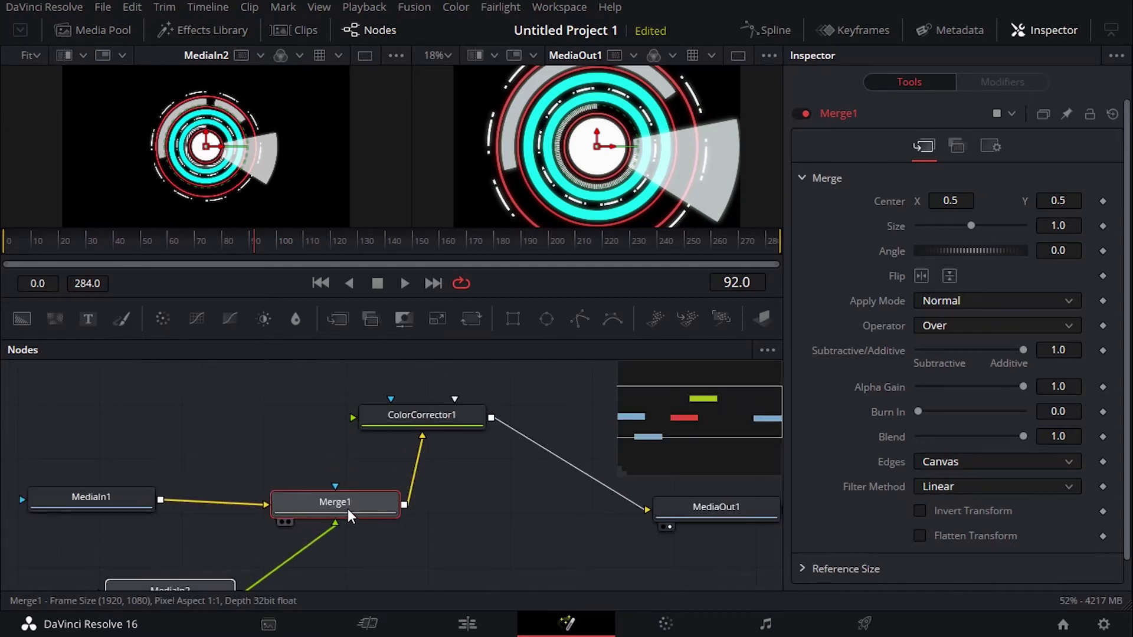
pyautogui.scroll(-3, 348, 509)
pyautogui.click(189, 491)
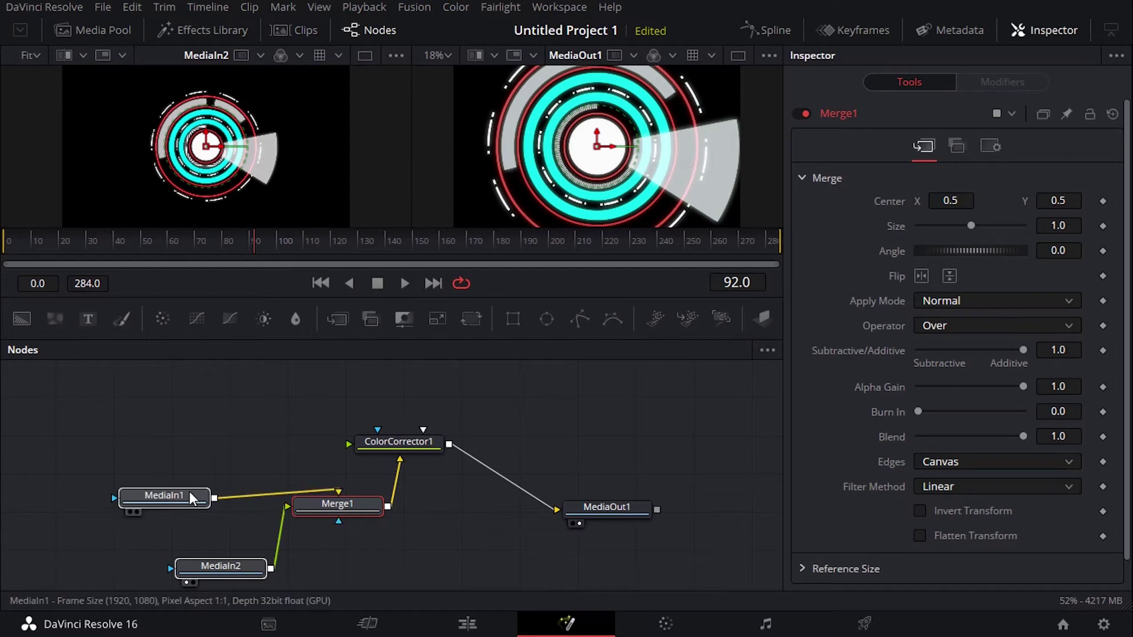
pyautogui.moveTo(189, 491); pyautogui.dragTo(197, 437)
pyautogui.moveTo(214, 572); pyautogui.dragTo(164, 535)
pyautogui.moveTo(404, 445); pyautogui.dragTo(437, 470)
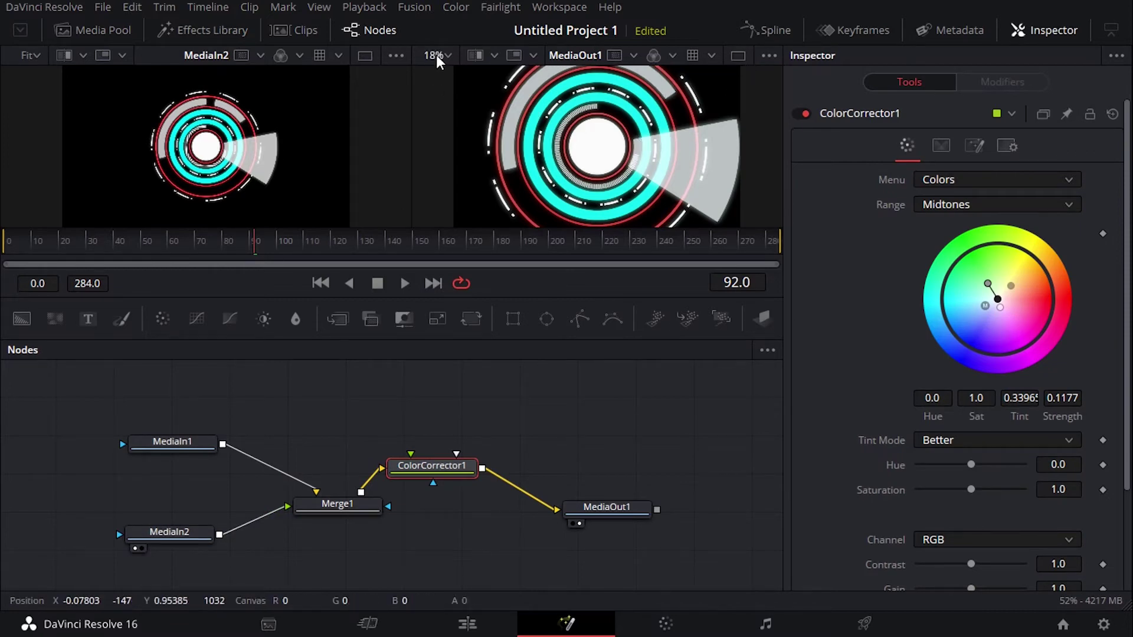
# - Examine the HUD overlay in the MediaOut1 viewer at fit size and at different zoom levels
pyautogui.click(451, 55)
pyautogui.click(452, 75)
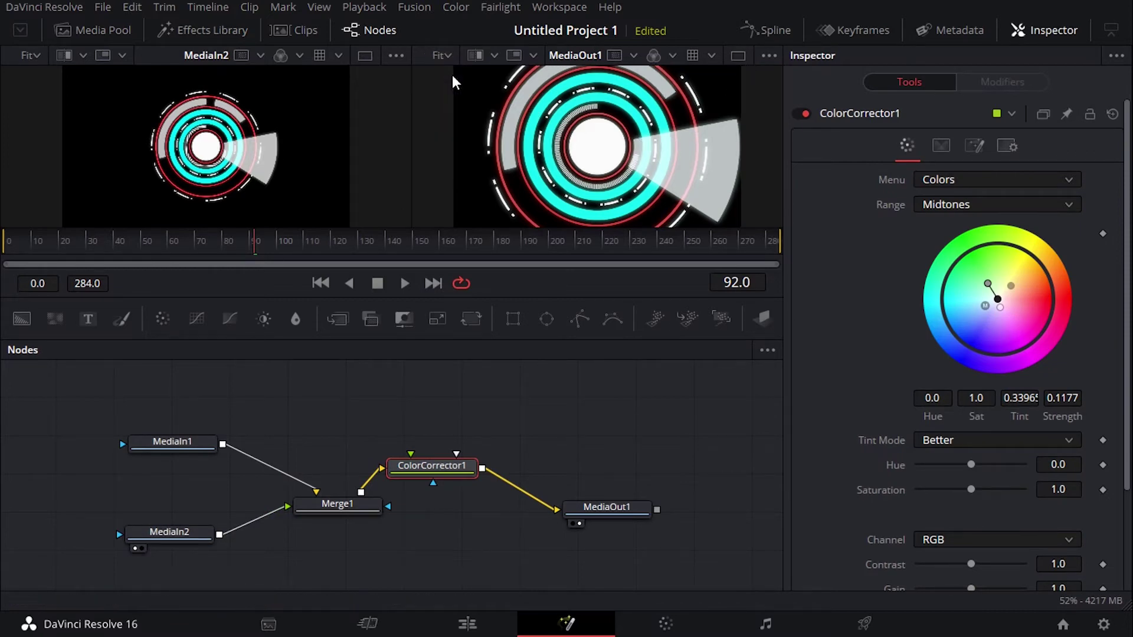
pyautogui.click(446, 55)
pyautogui.click(449, 73)
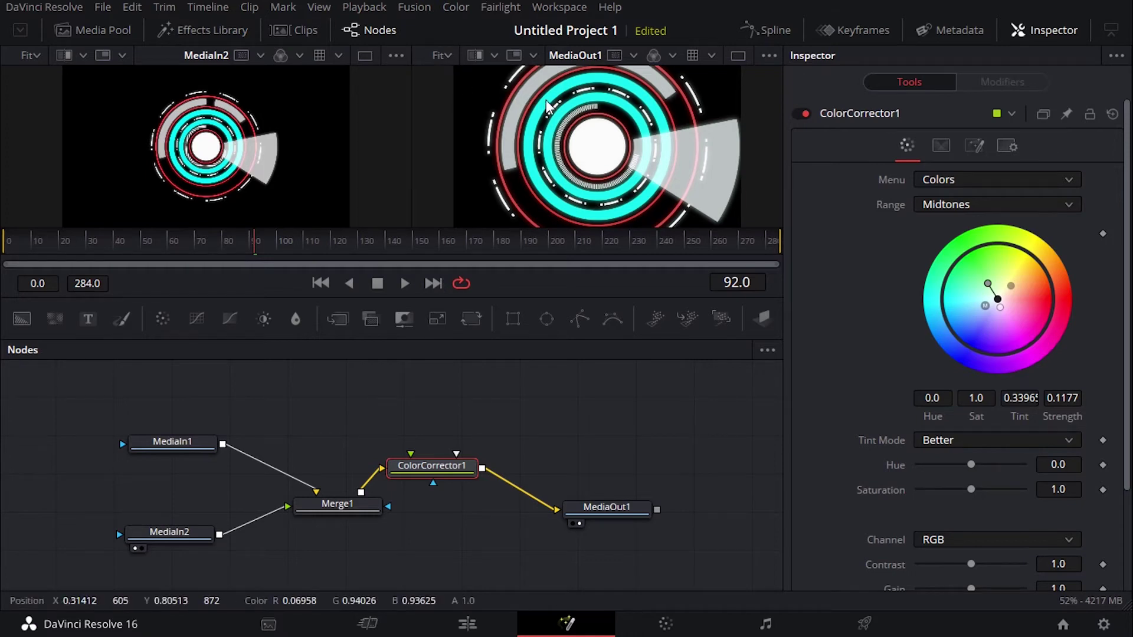
pyautogui.scroll(-1, 545, 106)
pyautogui.scroll(1, 571, 119)
pyautogui.scroll(-1, 571, 119)
pyautogui.scroll(1, 571, 119)
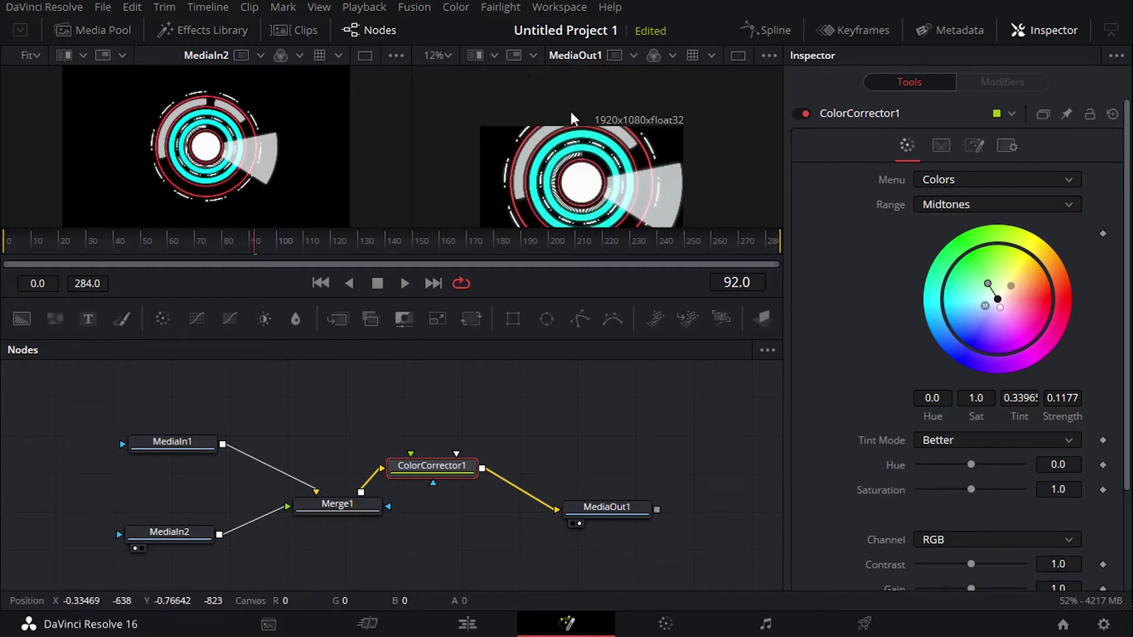
pyautogui.scroll(-1, 581, 156)
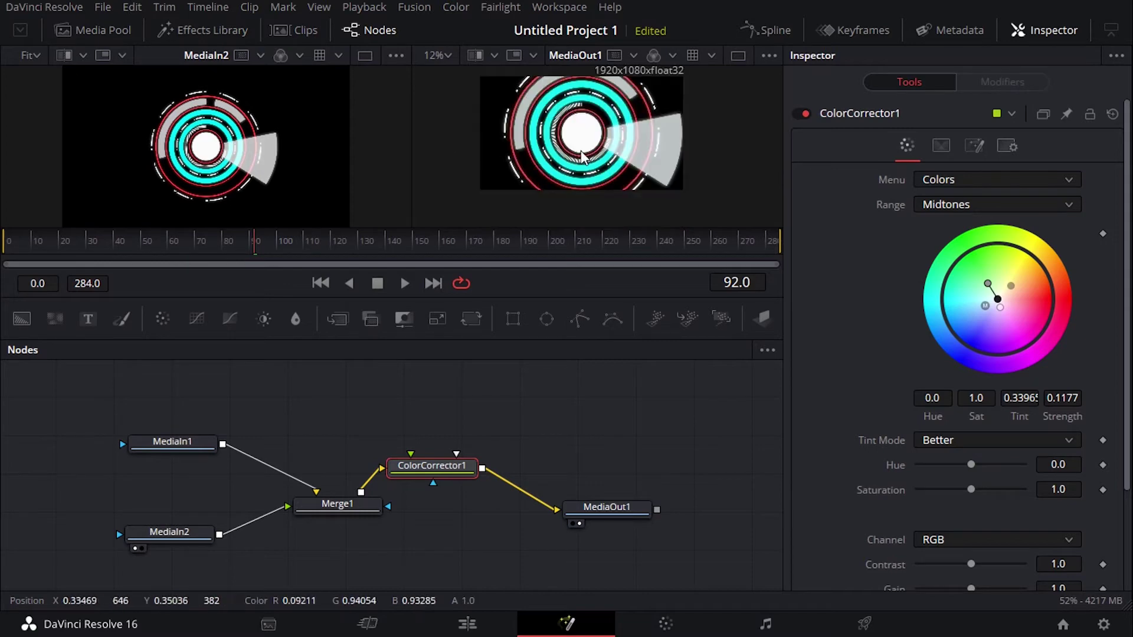
pyautogui.scroll(2, 581, 156)
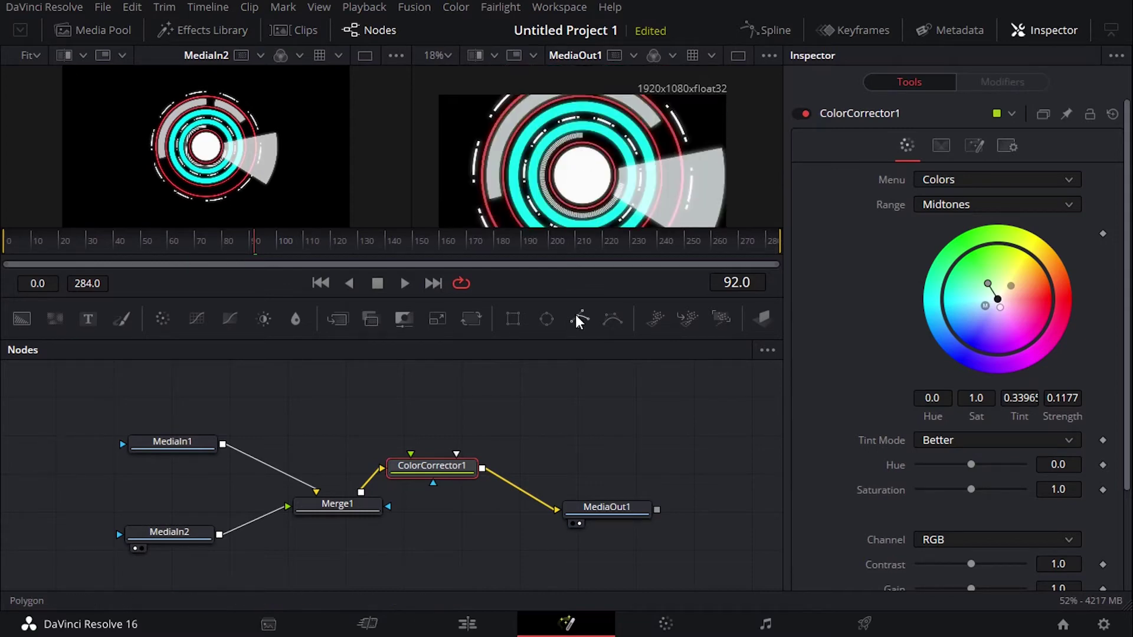
# - Enlarge the viewer area and fit the MediaOut1 image to its viewer
pyautogui.moveTo(578, 297); pyautogui.dragTo(579, 380)
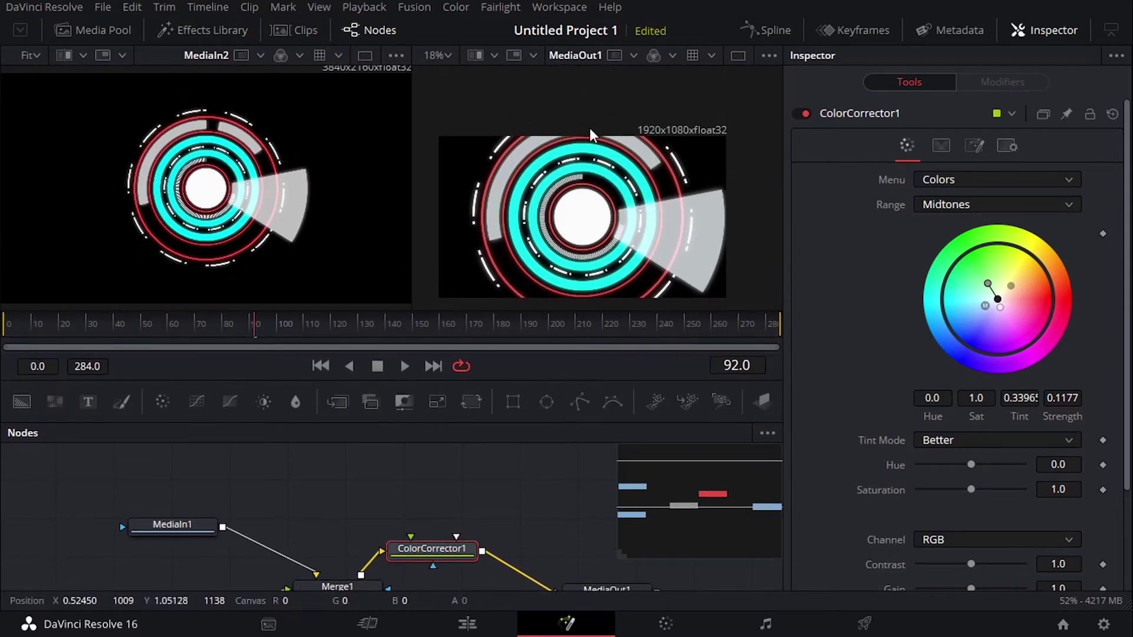
pyautogui.click(444, 54)
pyautogui.click(445, 70)
pyautogui.scroll(-2, 344, 528)
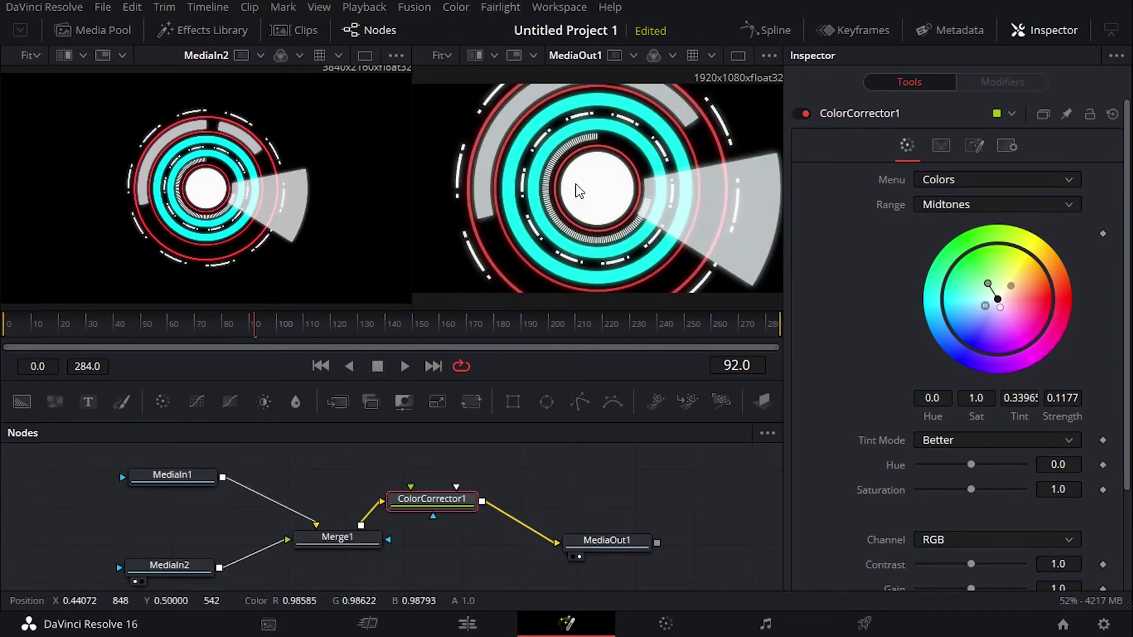
# - Display MediaIn1 in the first viewer, and shift MediaIn2 and ColorCorrector1 to tidy the node layout
pyautogui.moveTo(135, 572); pyautogui.dragTo(124, 532)
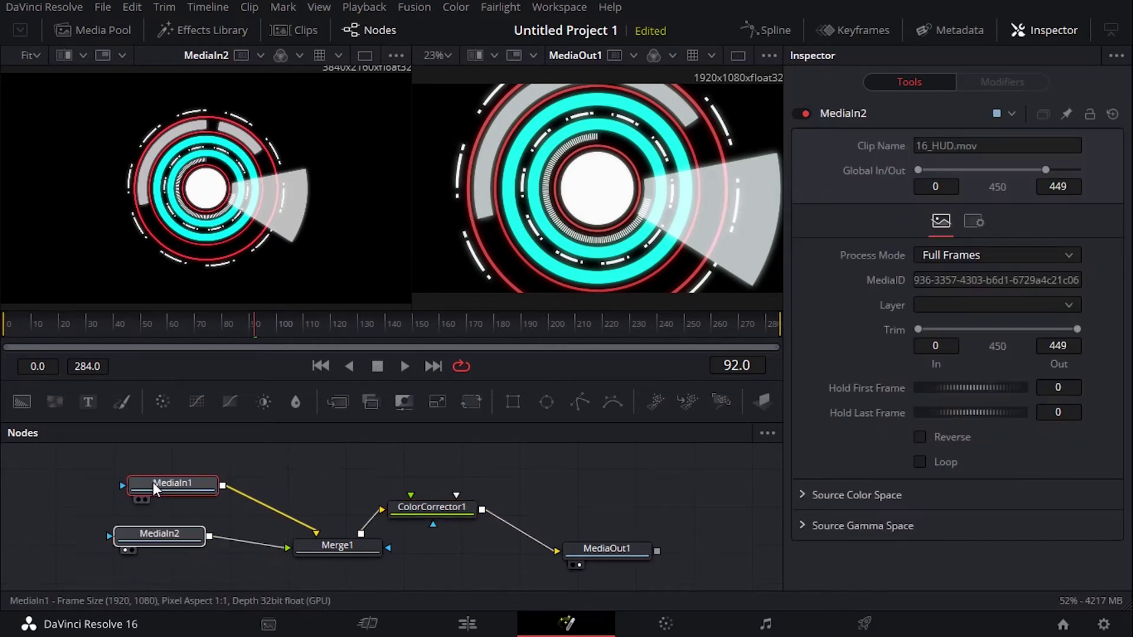
pyautogui.click(154, 493)
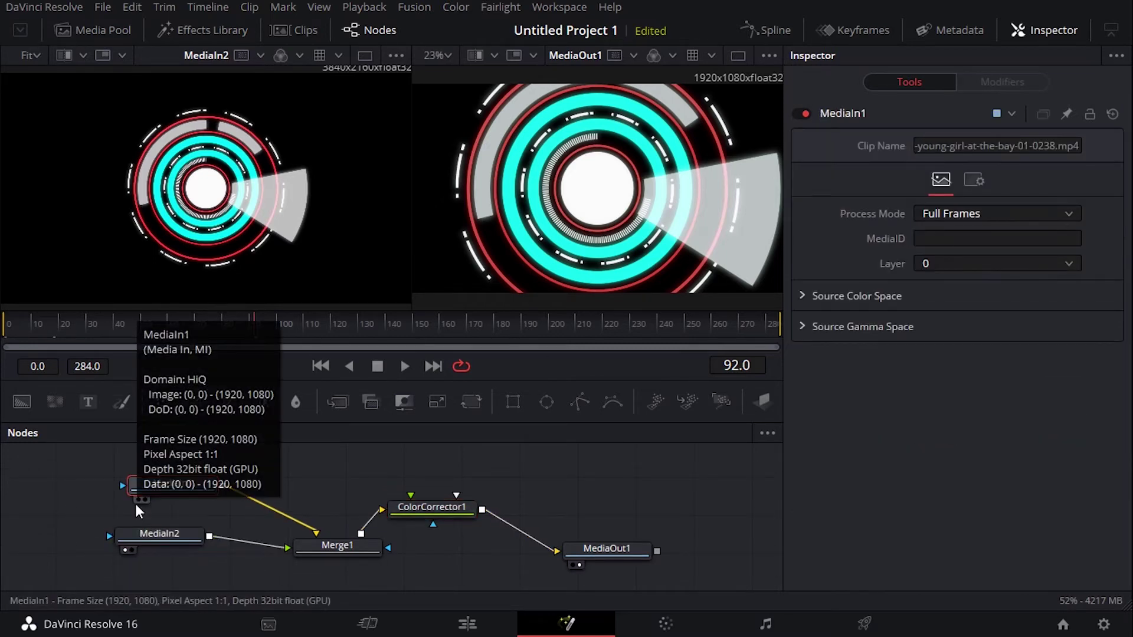
pyautogui.click(136, 501)
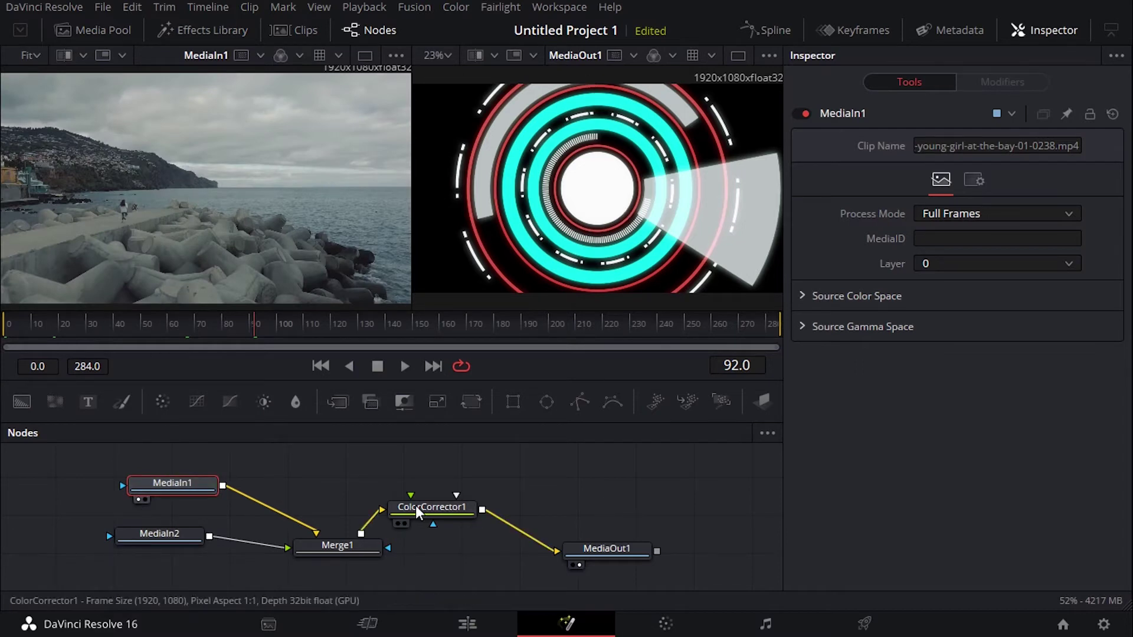
pyautogui.moveTo(417, 509); pyautogui.dragTo(442, 492)
# - Display Merge1 in the first viewer and reduce its Size to 0.5
pyautogui.click(344, 540)
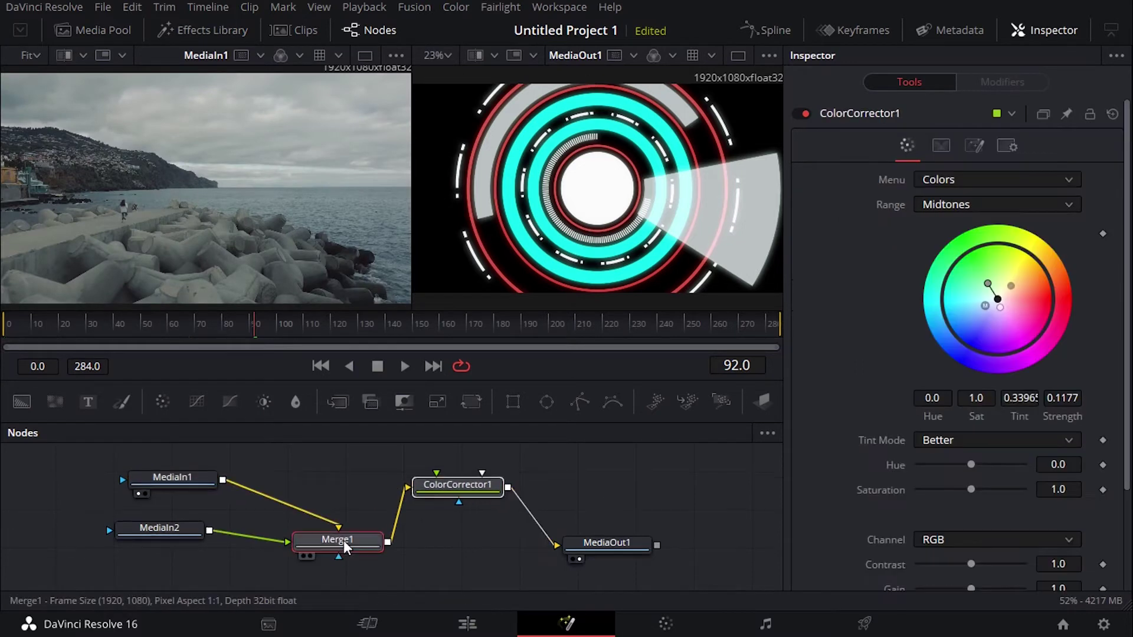
pyautogui.click(303, 556)
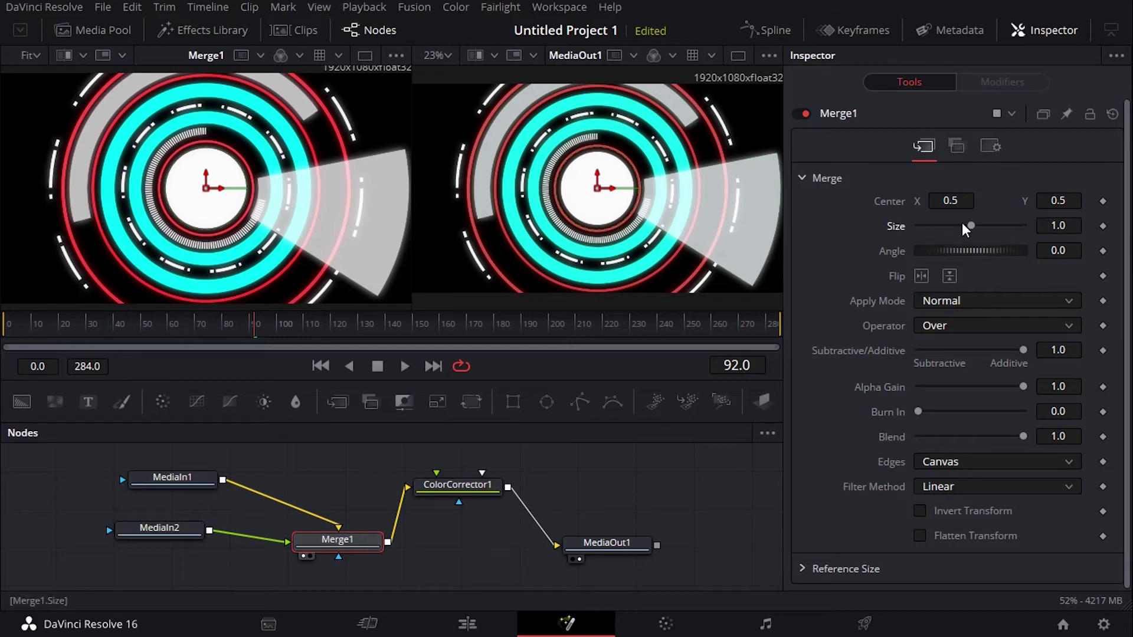
pyautogui.moveTo(970, 225); pyautogui.dragTo(943, 228)
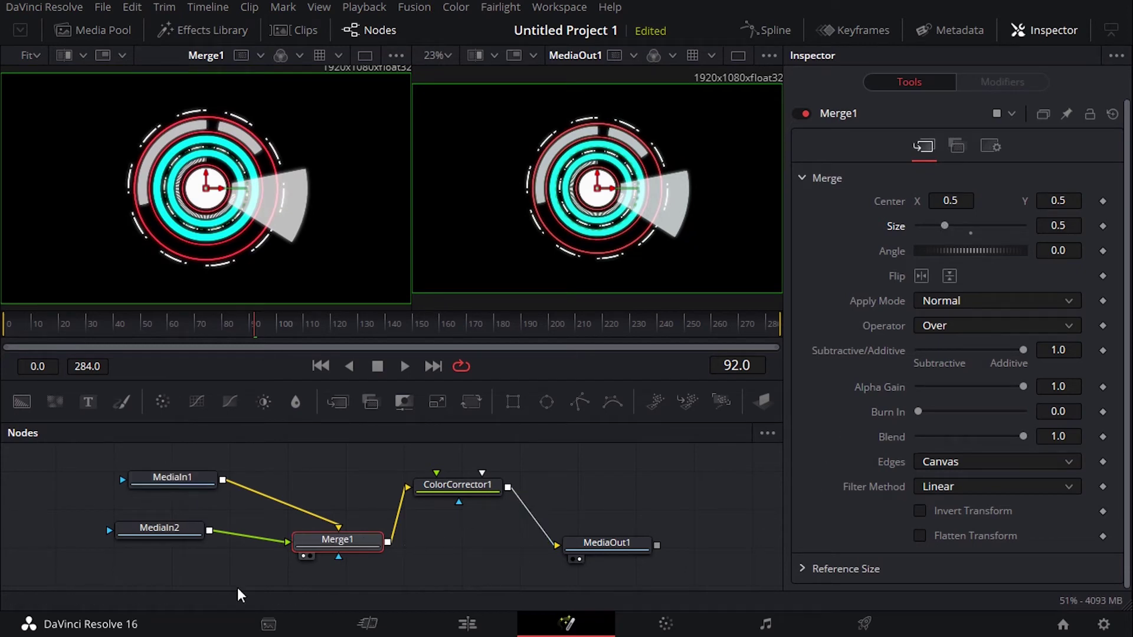
# - Move MediaIn2 slightly closer to Merge1 and rename it Hud
pyautogui.moveTo(131, 533)
pyautogui.mouseDown()
pyautogui.moveTo(161, 534)
pyautogui.moveTo(151, 539)
pyautogui.mouseUp()
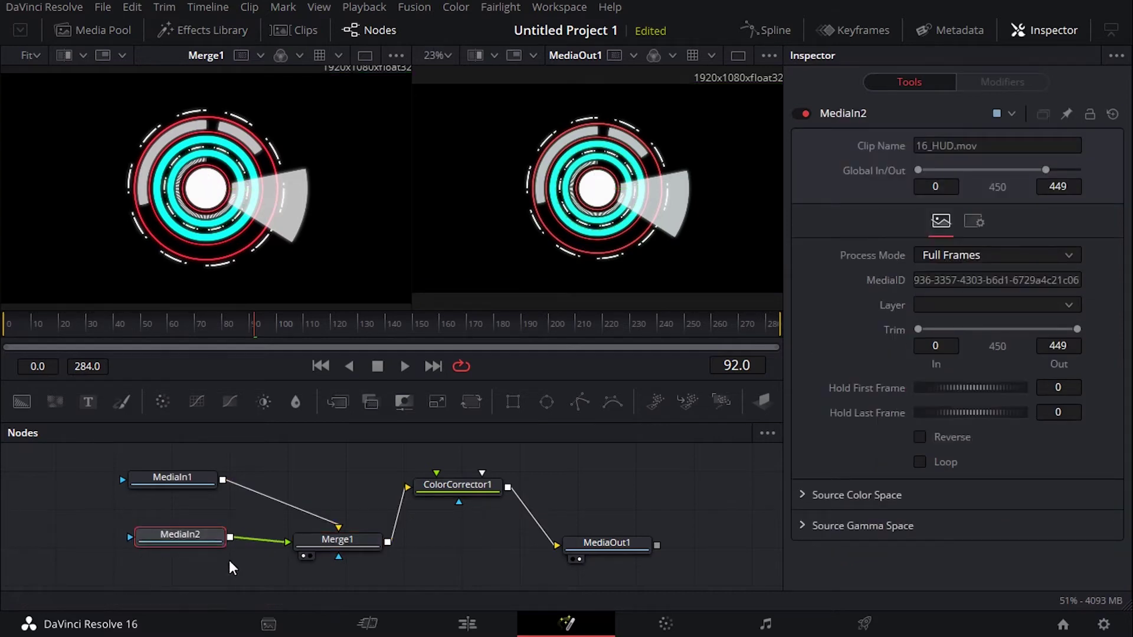
pyautogui.press('F2')
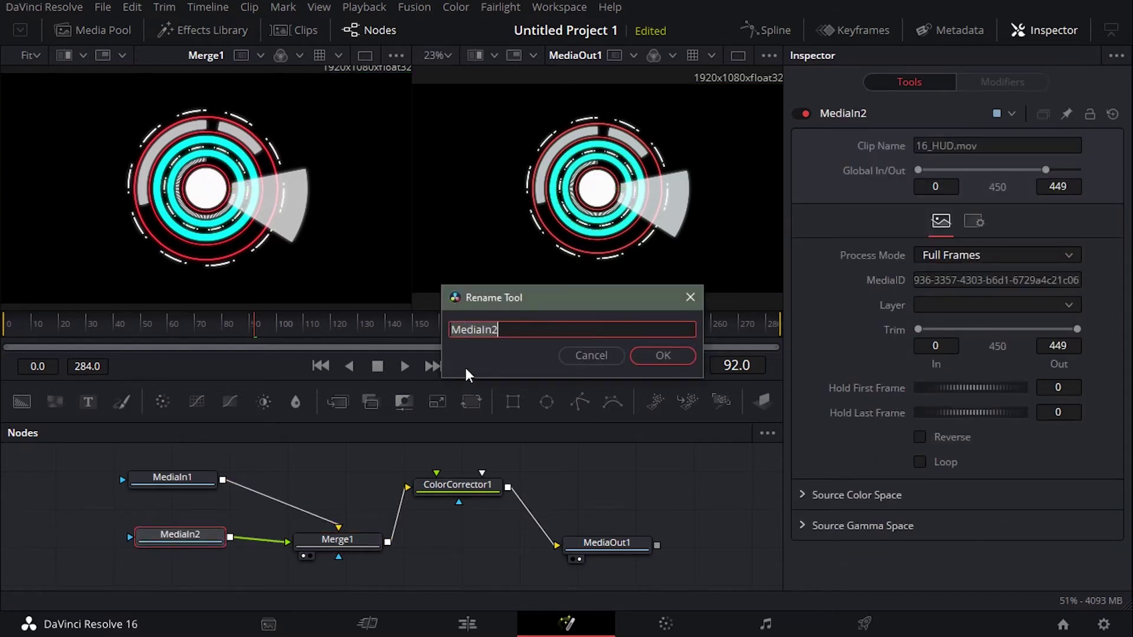
pyautogui.write('Hud')
pyautogui.press('Return')
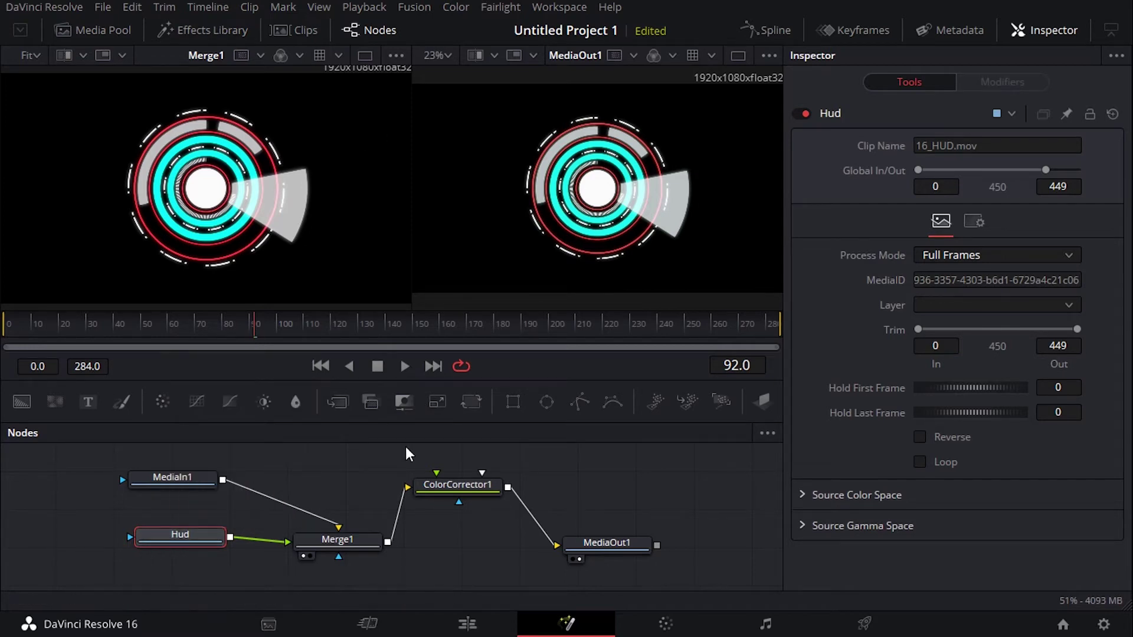
# - Insert a Channel Booleans node between Hud and Merge1, and space out the neighbouring nodes
pyautogui.click(372, 402)
pyautogui.moveTo(301, 551); pyautogui.dragTo(296, 568)
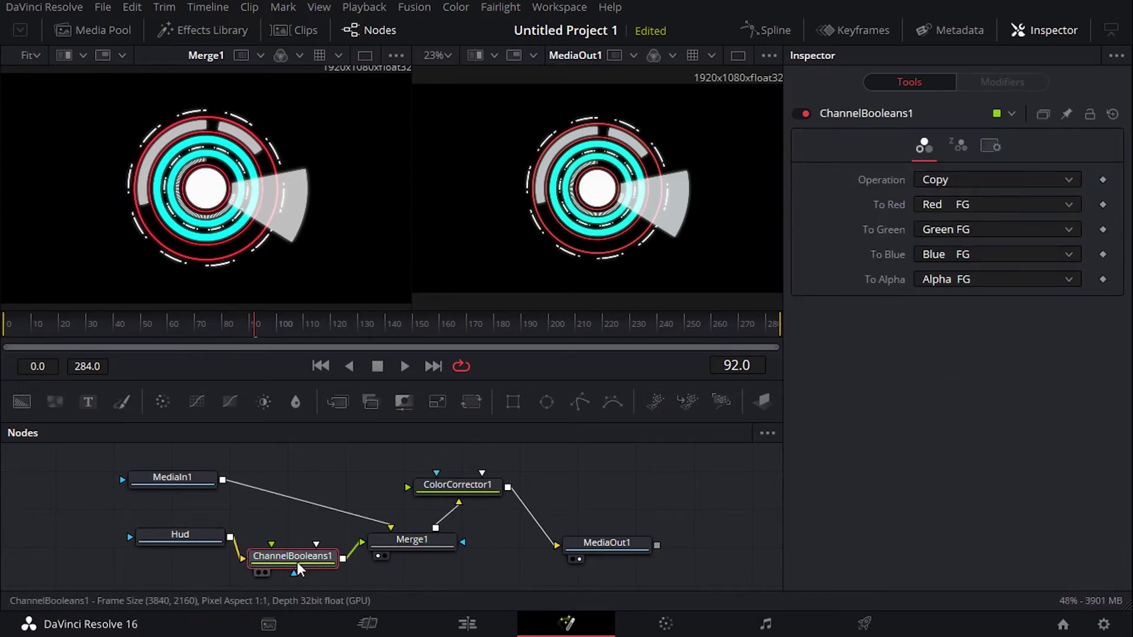
pyautogui.moveTo(425, 545); pyautogui.dragTo(438, 545)
pyautogui.moveTo(280, 557); pyautogui.dragTo(294, 557)
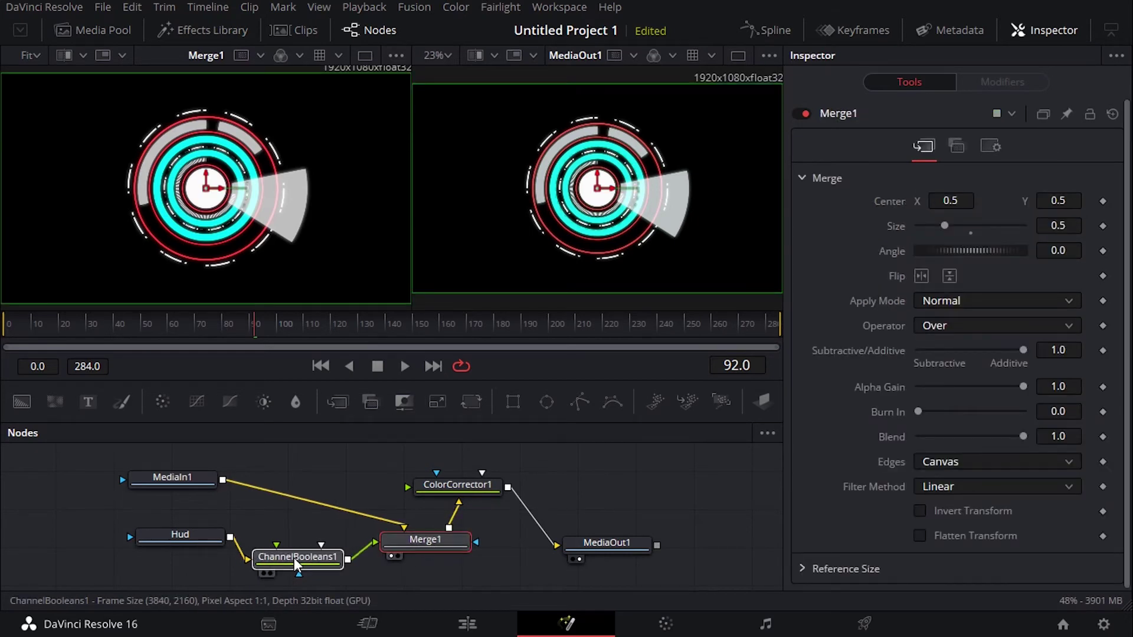
# - Set the To Alpha channel of ChannelBooleans1 to Lightness BG
pyautogui.scroll(-1, 295, 557)
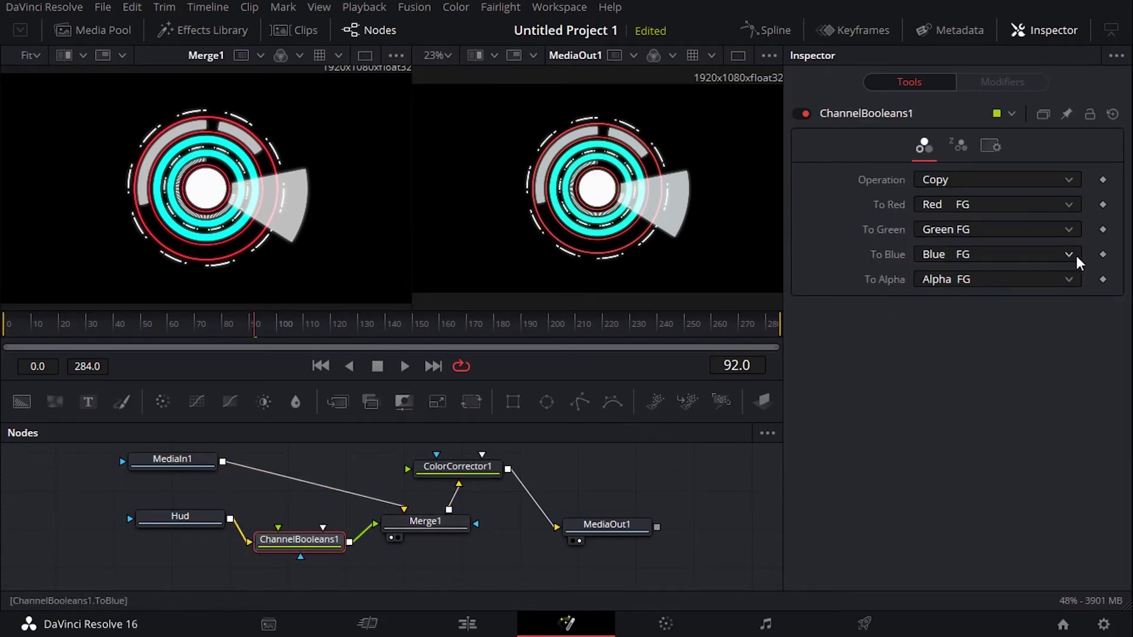
pyautogui.click(982, 282)
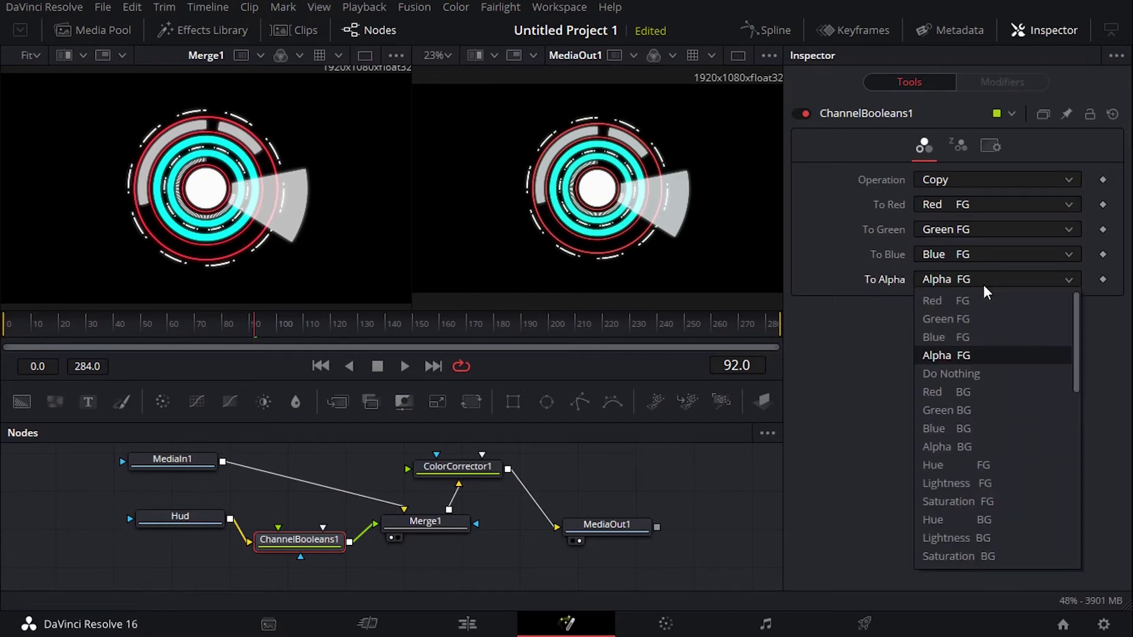
pyautogui.scroll(-1, 1010, 480)
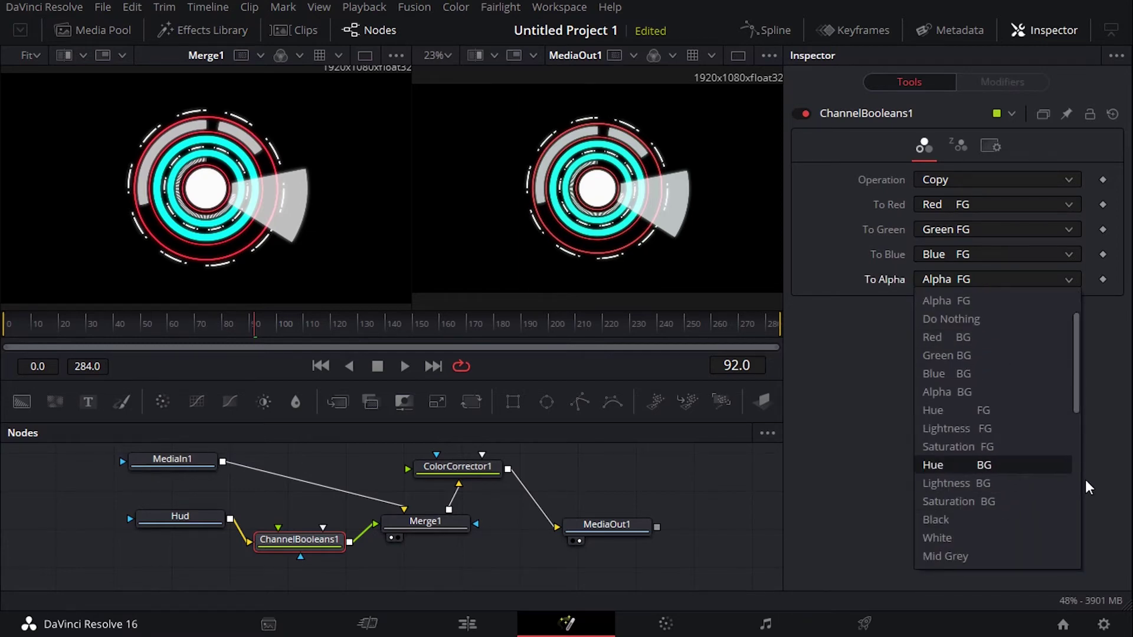
pyautogui.click(991, 485)
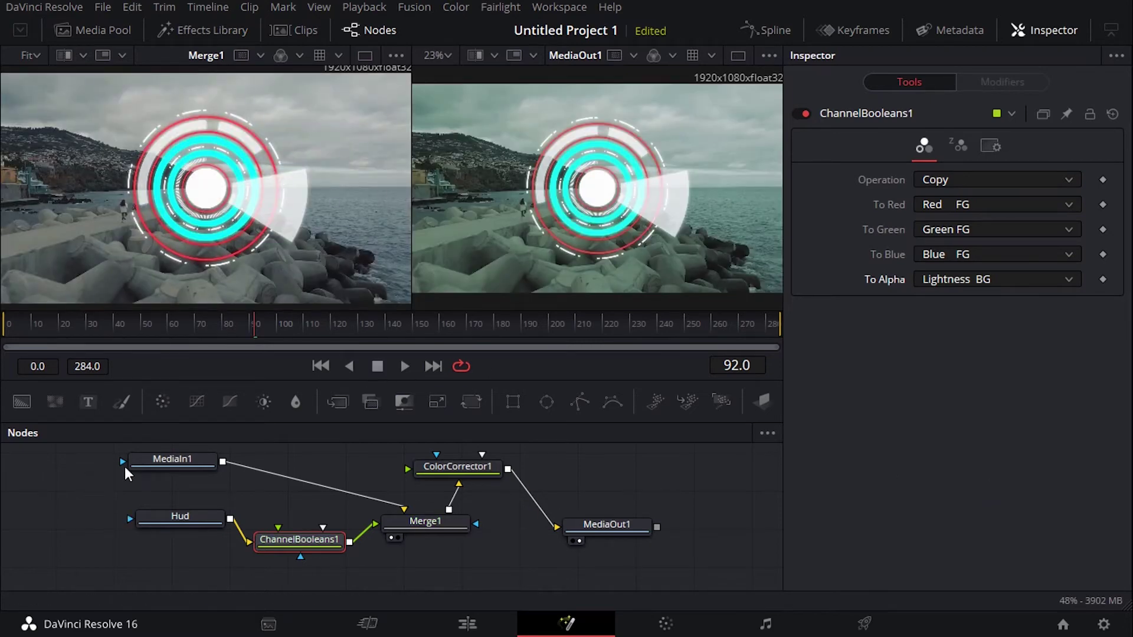
# - Display MediaIn1 in the first viewer and shift ChannelBooleans1 slightly toward Merge1
pyautogui.click(179, 461)
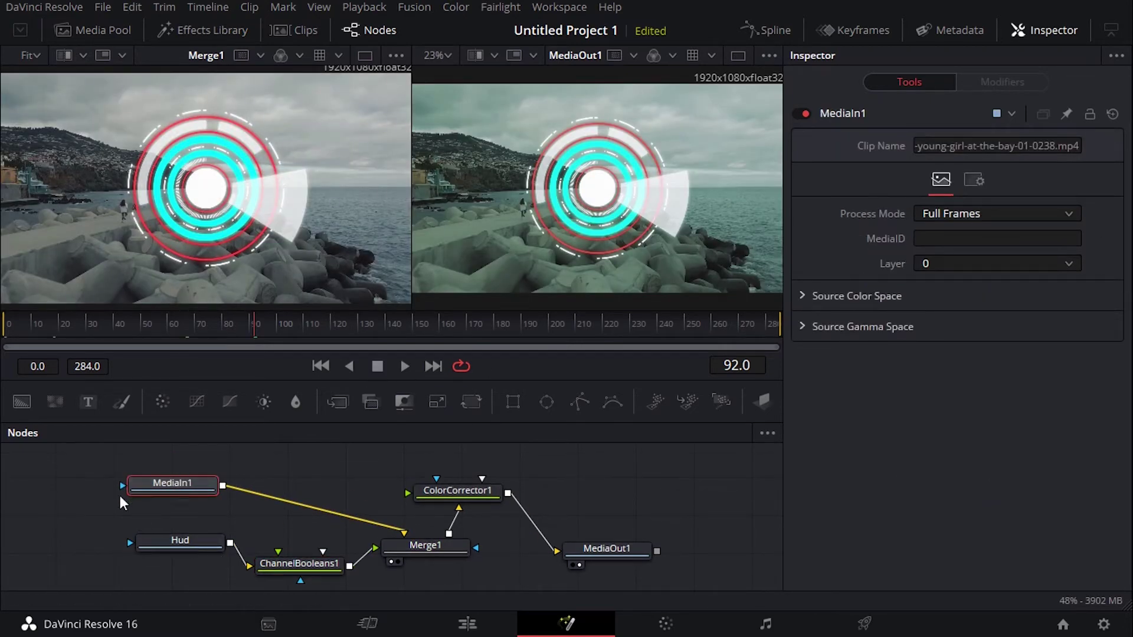
pyautogui.click(137, 497)
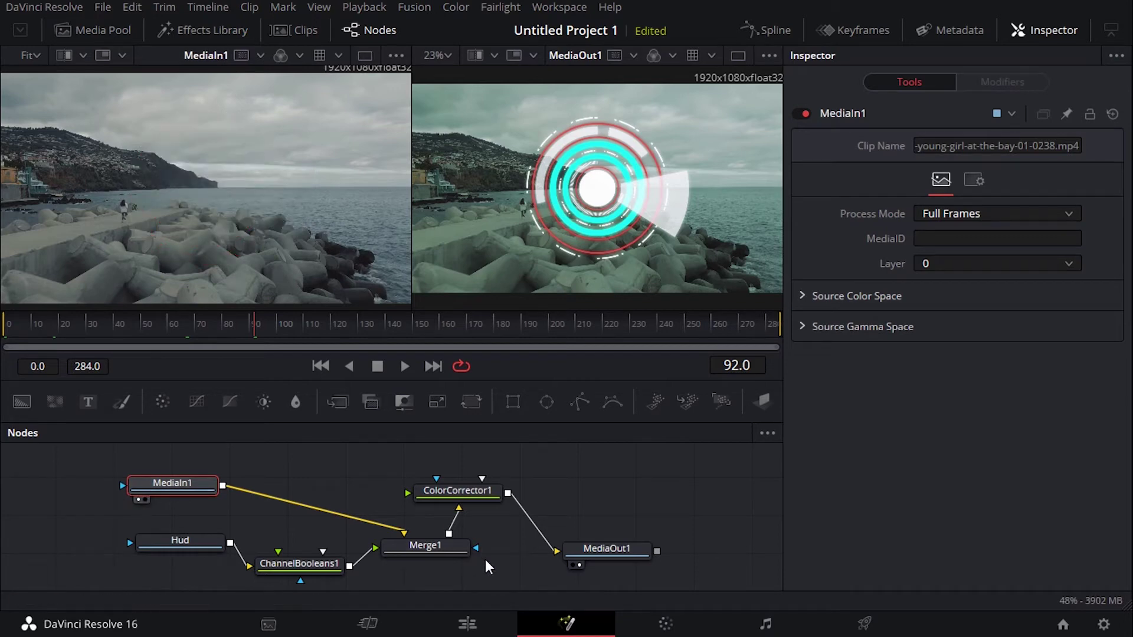
pyautogui.click(614, 555)
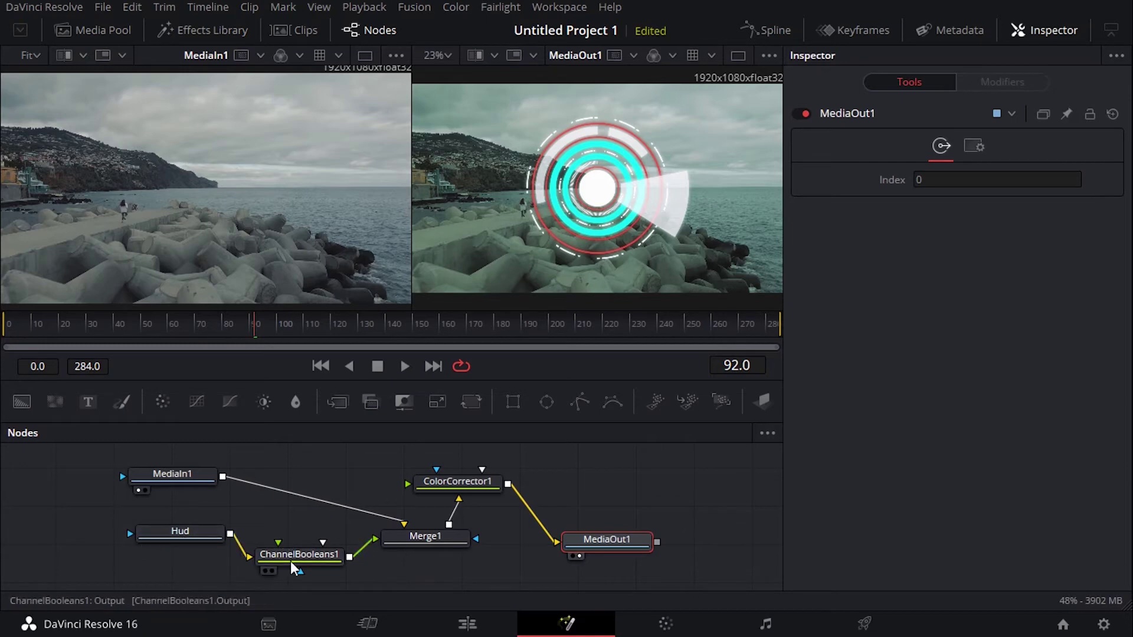
pyautogui.moveTo(304, 560); pyautogui.dragTo(323, 562)
pyautogui.scroll(-1, 323, 561)
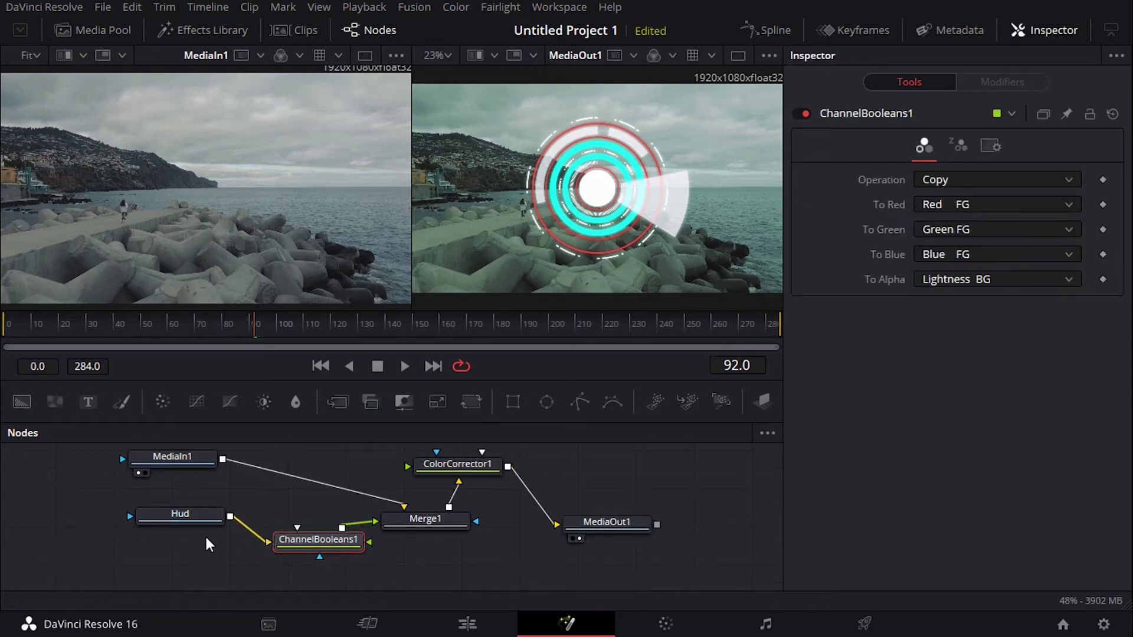
# - Insert a Transform node between Hud and ChannelBooleans1, and spread the three nodes apart
pyautogui.click(193, 515)
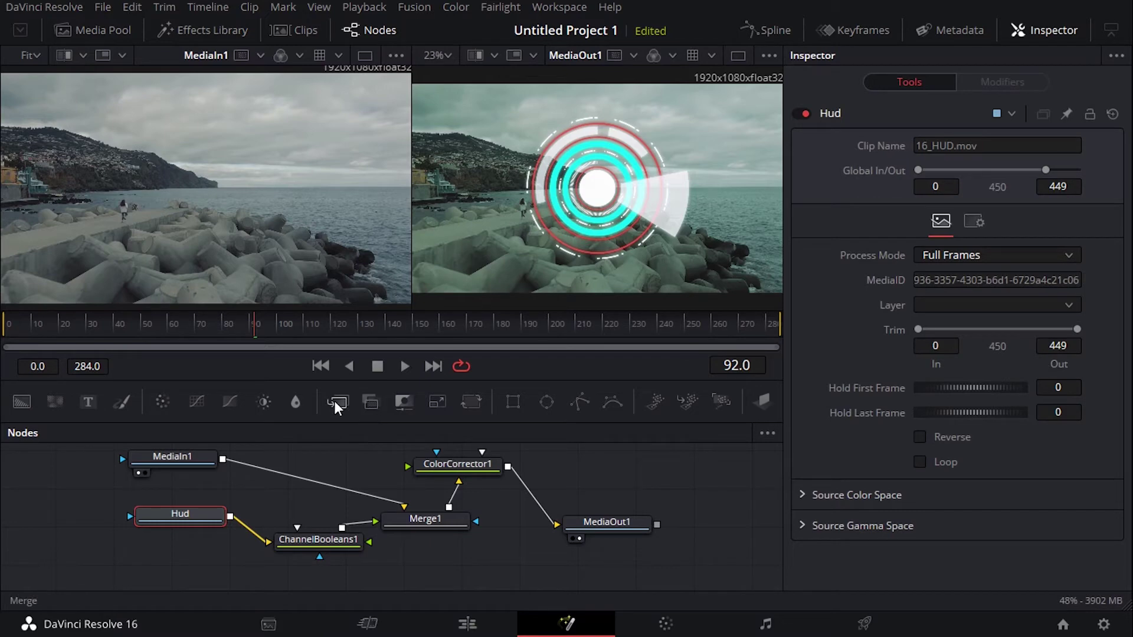
pyautogui.click(473, 395)
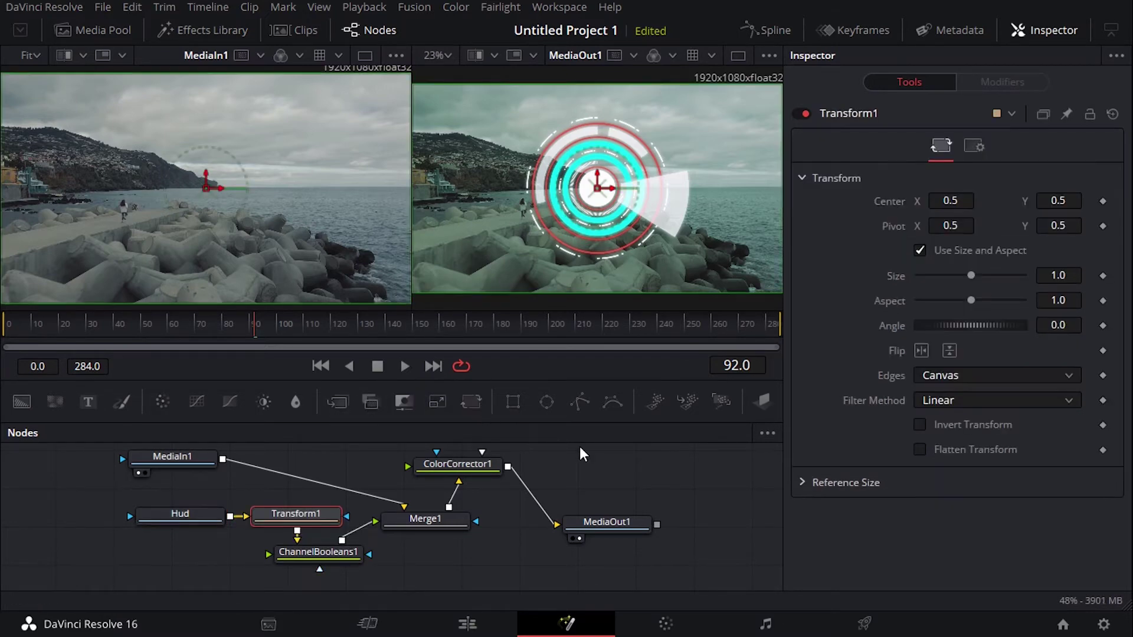
pyautogui.moveTo(206, 519); pyautogui.dragTo(142, 524)
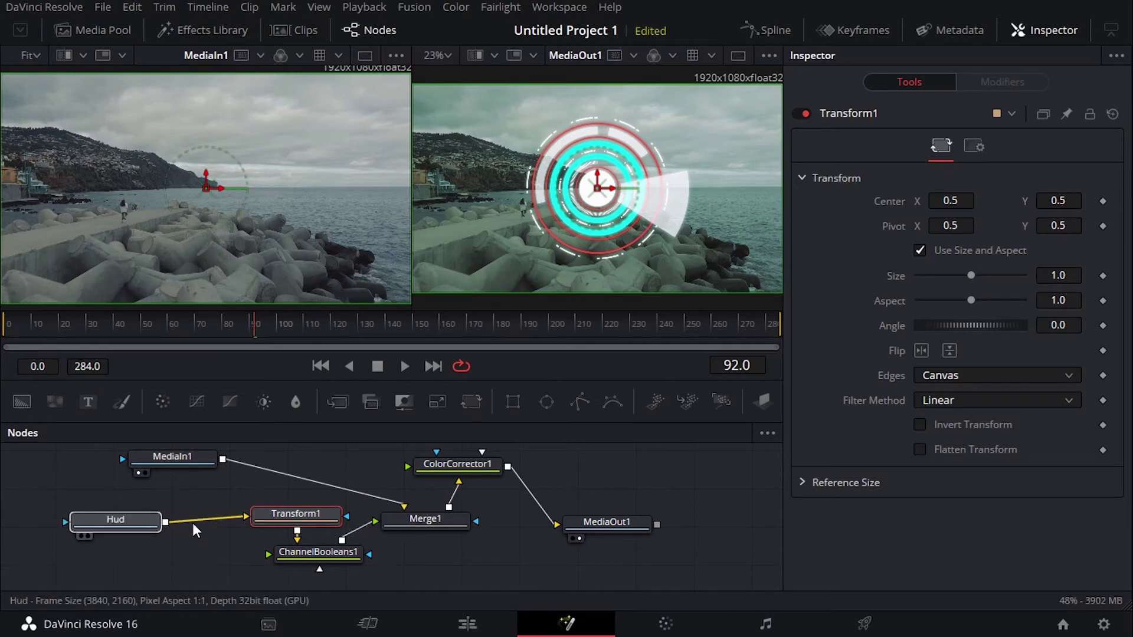
pyautogui.moveTo(311, 520); pyautogui.dragTo(286, 519)
pyautogui.click(290, 517)
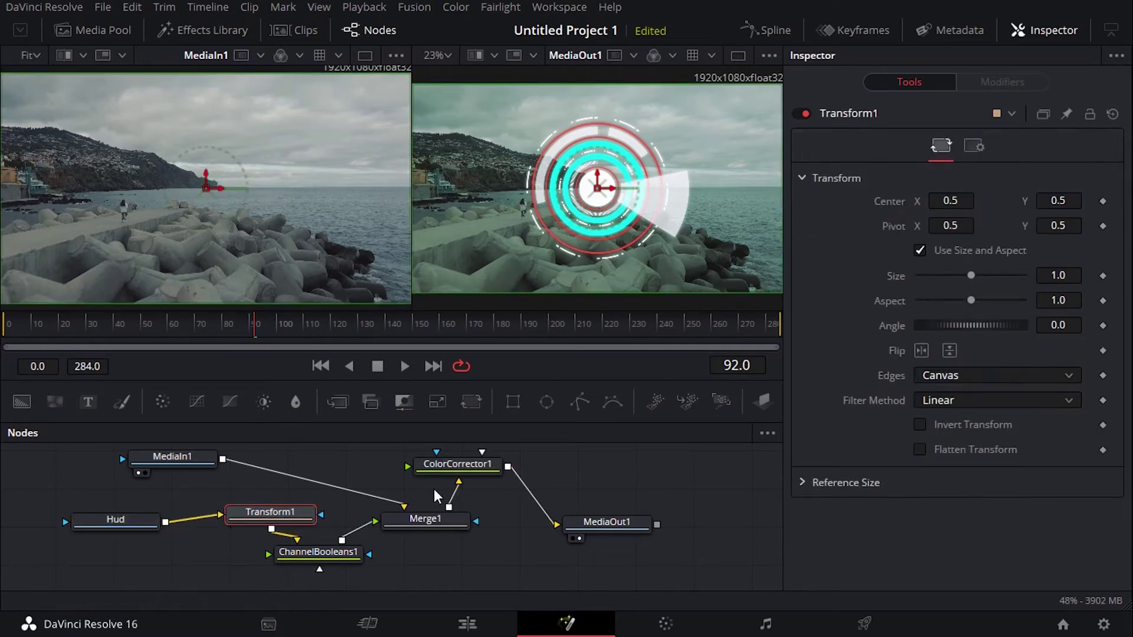
pyautogui.moveTo(322, 555); pyautogui.dragTo(322, 564)
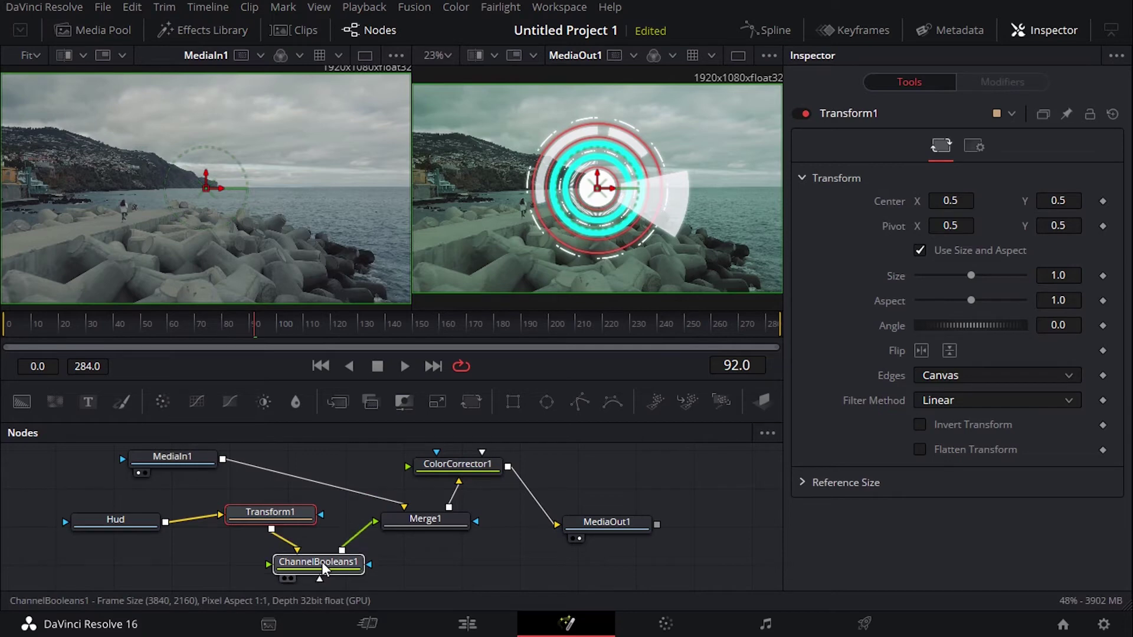
# - Set Transform1's Center X to 0.598 and switch to a single viewer showing MediaOut1
pyautogui.scroll(2, 573, 502)
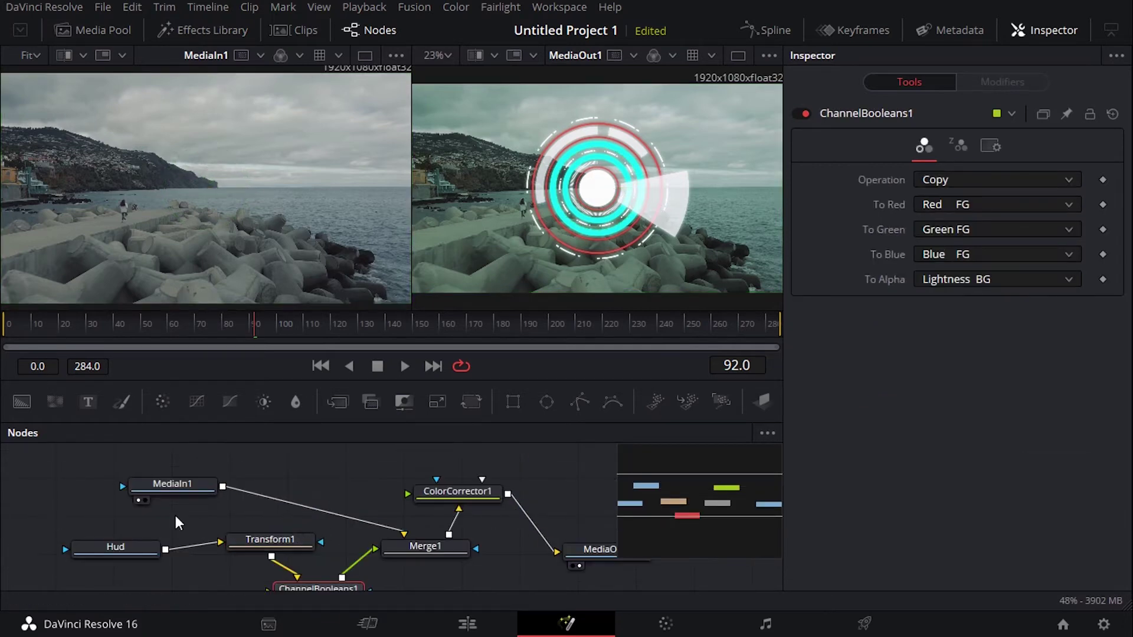
pyautogui.scroll(-2, 593, 507)
pyautogui.scroll(2, 588, 510)
pyautogui.scroll(-2, 581, 508)
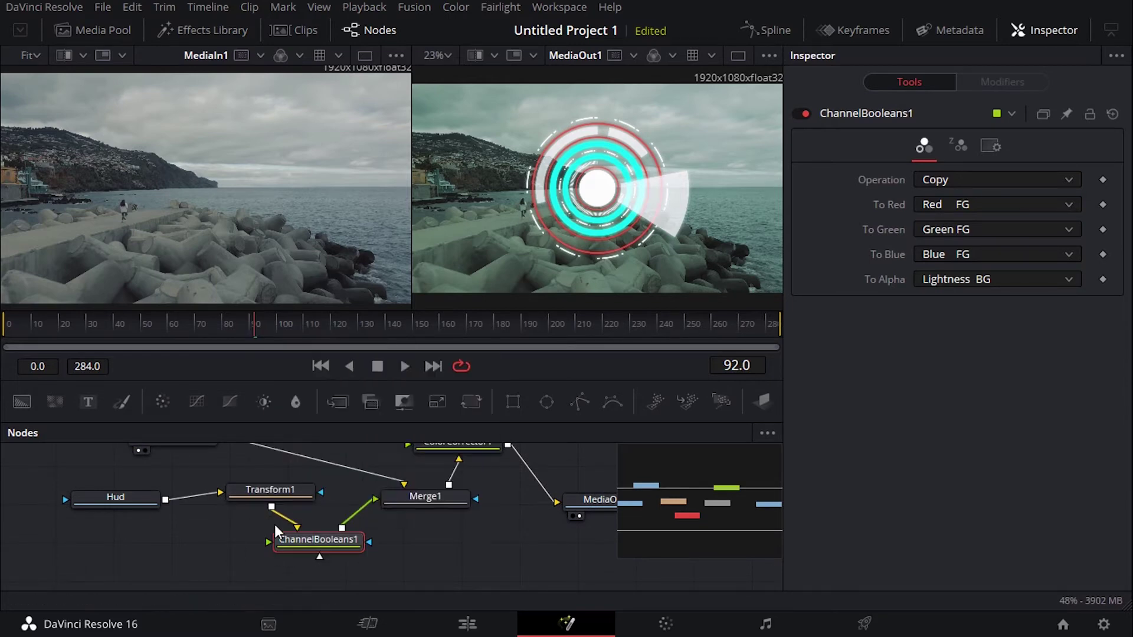
pyautogui.click(257, 491)
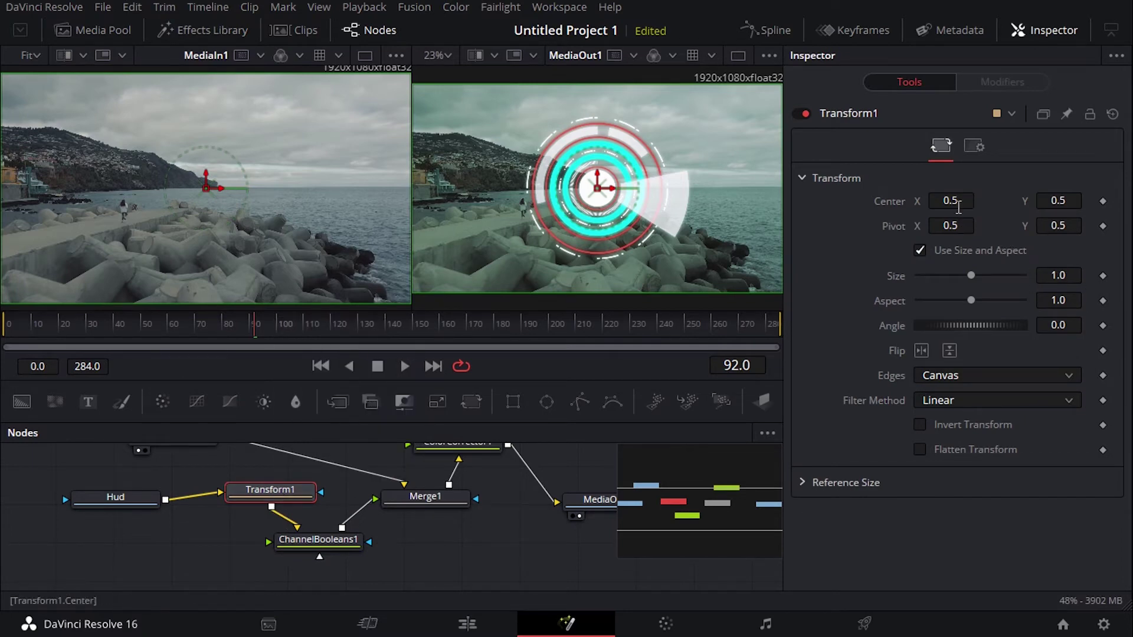
pyautogui.moveTo(939, 200); pyautogui.dragTo(997, 200)
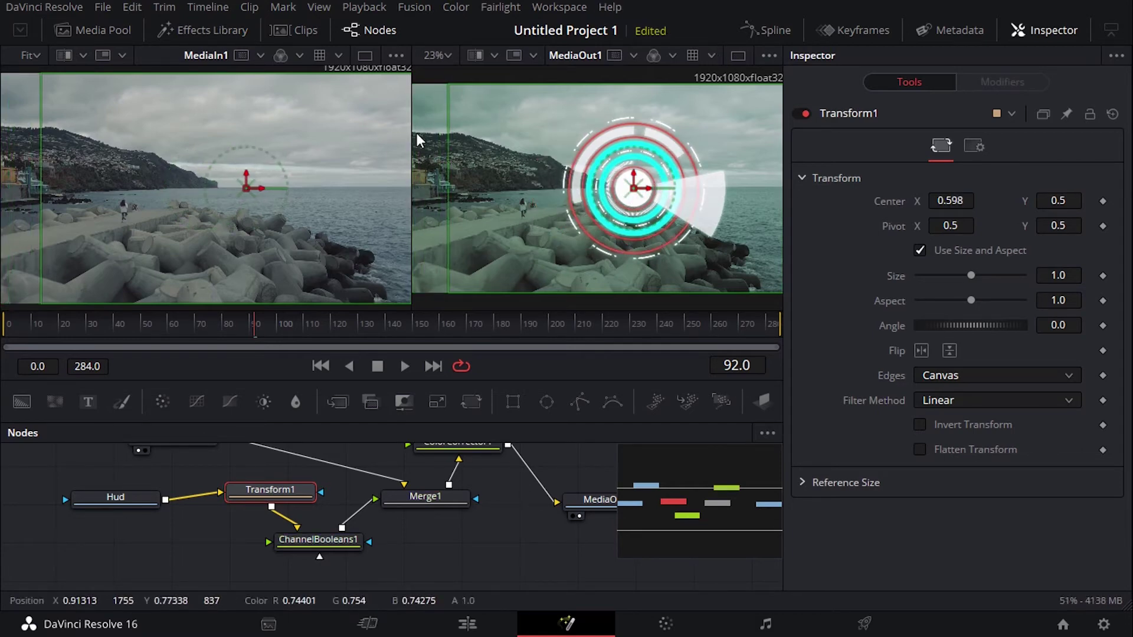
pyautogui.click(737, 55)
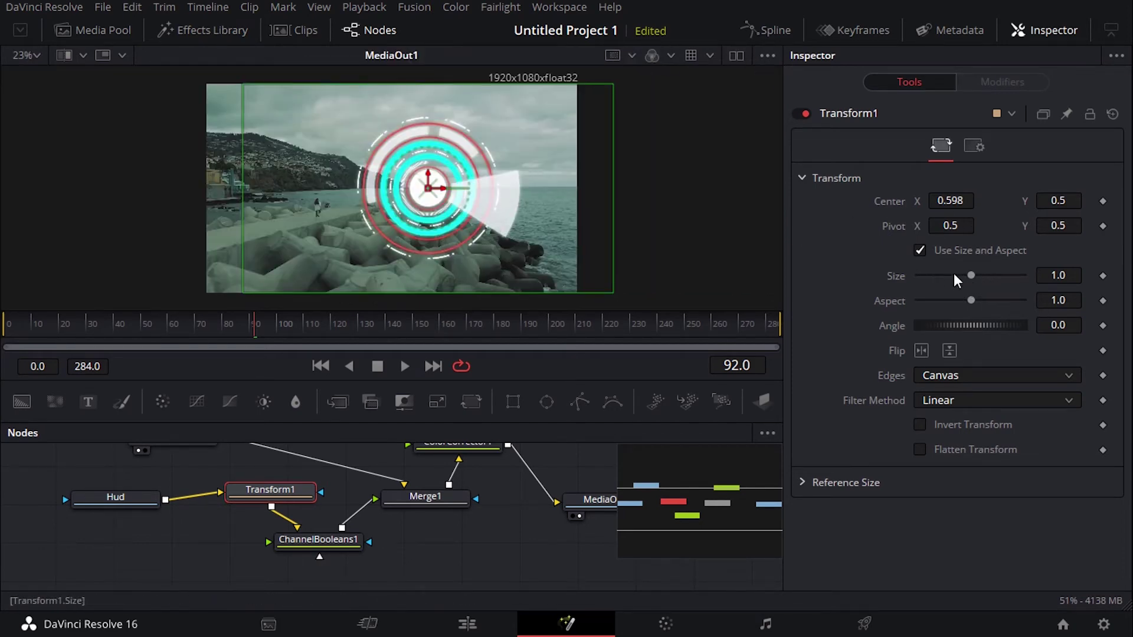
# - Reduce Transform1's Size to 0.713 and move its Center to X 0.804, Y 0.711
pyautogui.moveTo(1059, 281); pyautogui.dragTo(889, 280)
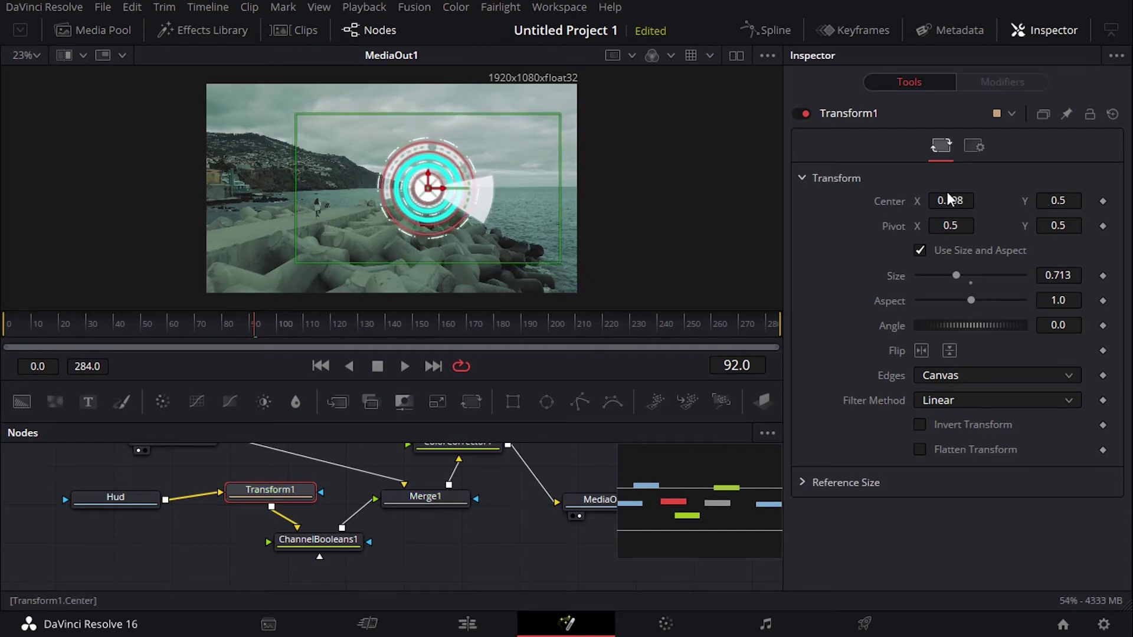
pyautogui.moveTo(943, 201); pyautogui.dragTo(1065, 201)
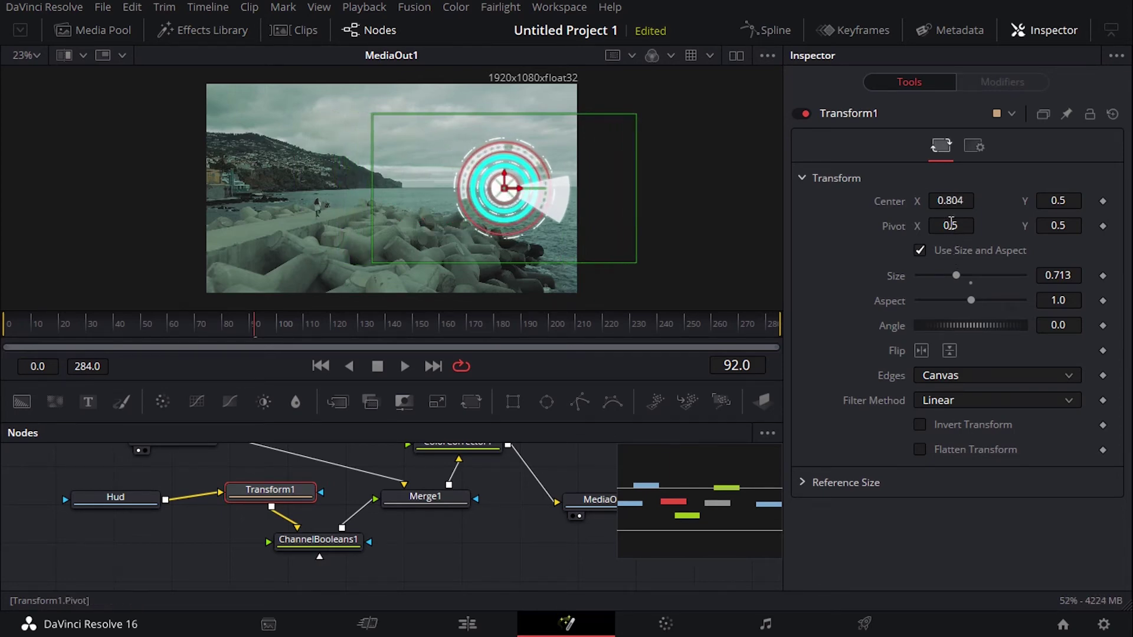
pyautogui.moveTo(1046, 204); pyautogui.dragTo(111, 323)
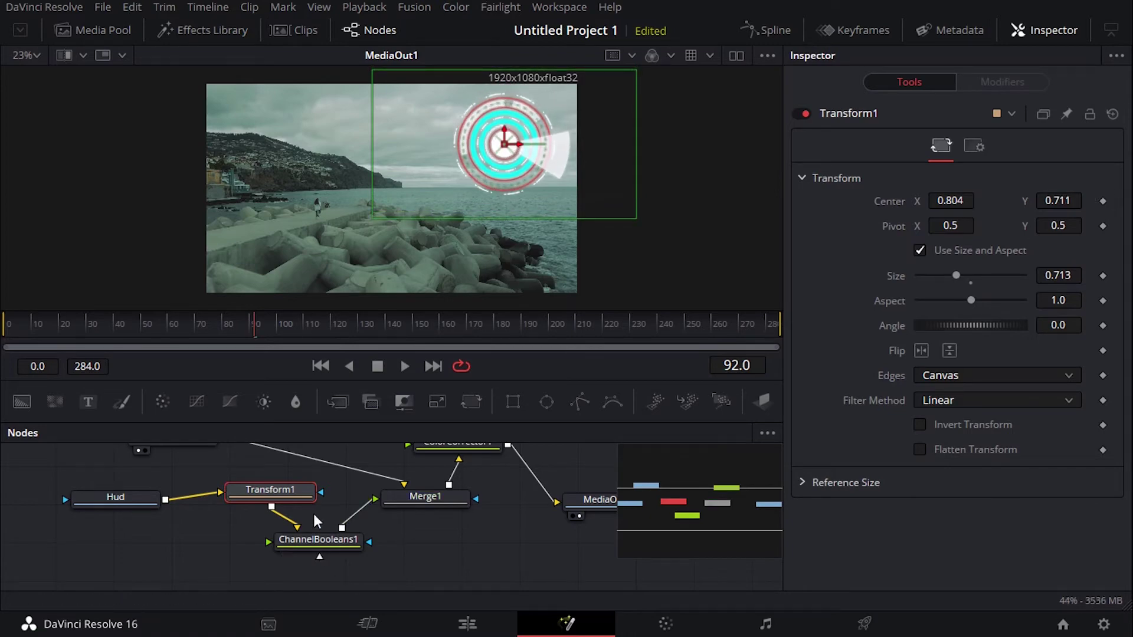
# - Nudge Transform1 slightly closer to Hud and set its Edges option to Wrap
pyautogui.scroll(2, 368, 509)
pyautogui.scroll(-2, 369, 509)
pyautogui.moveTo(651, 511); pyautogui.dragTo(725, 502)
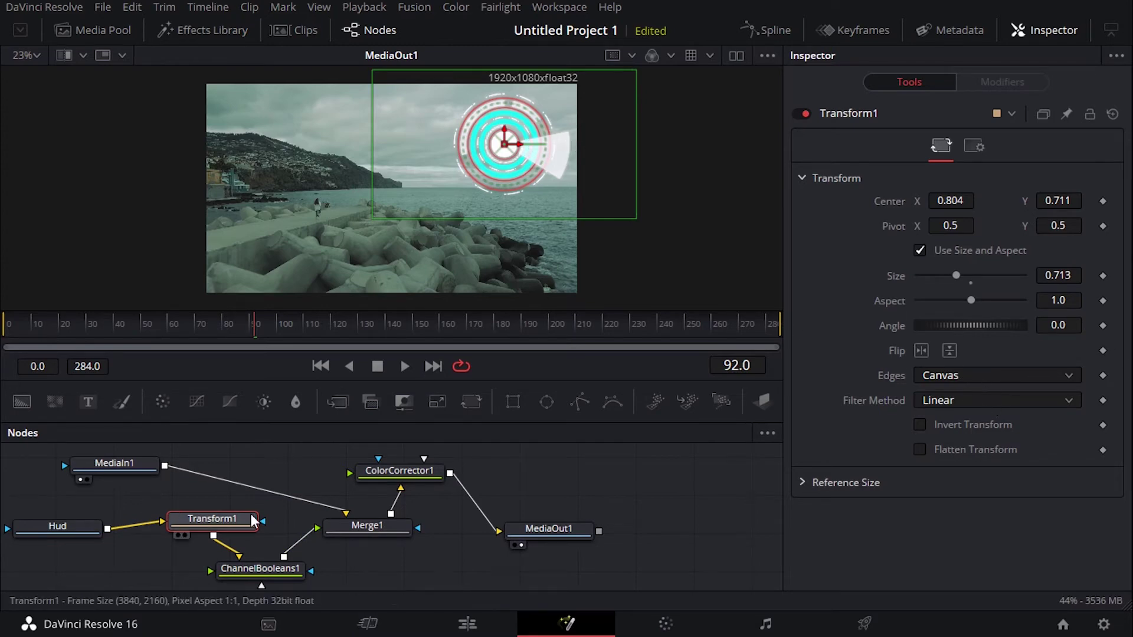
pyautogui.moveTo(244, 519); pyautogui.dragTo(235, 519)
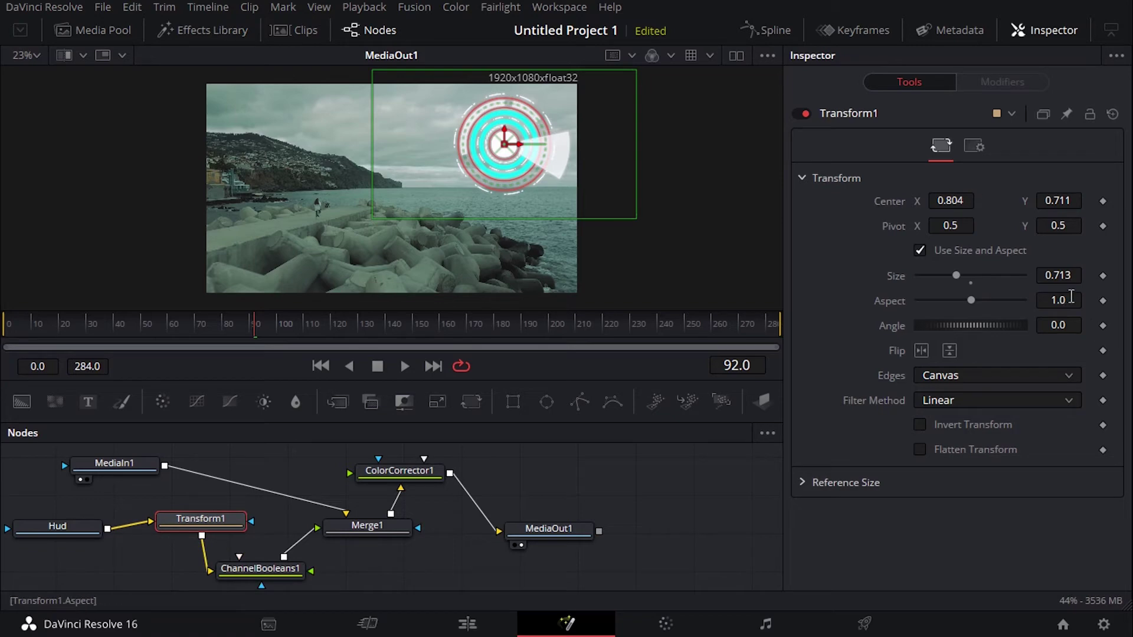
pyautogui.click(1008, 377)
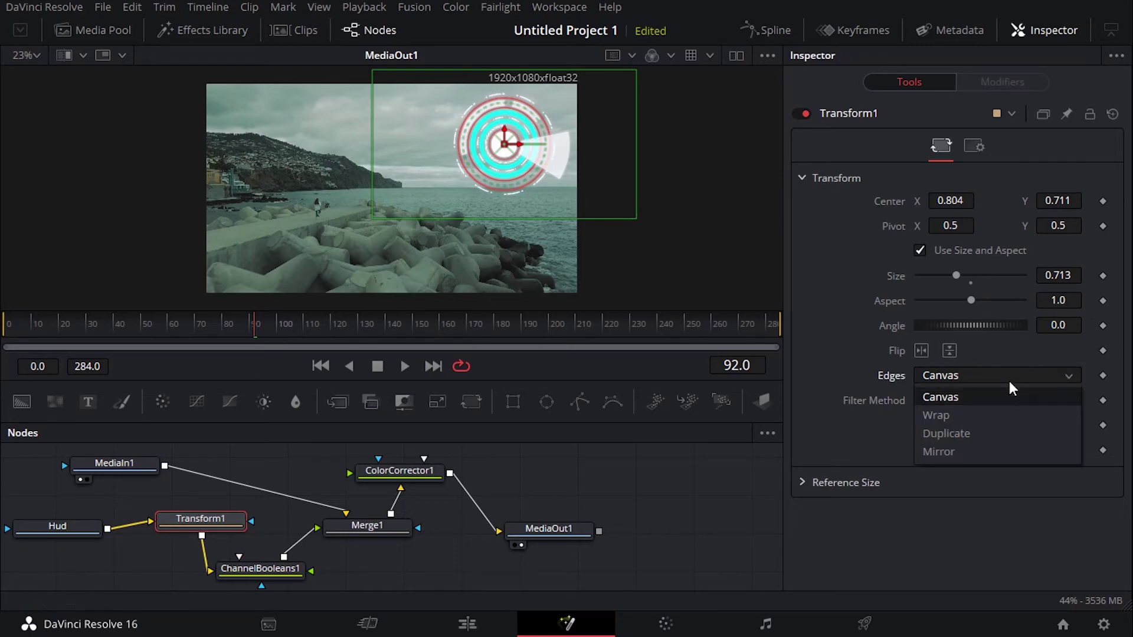
pyautogui.click(1002, 413)
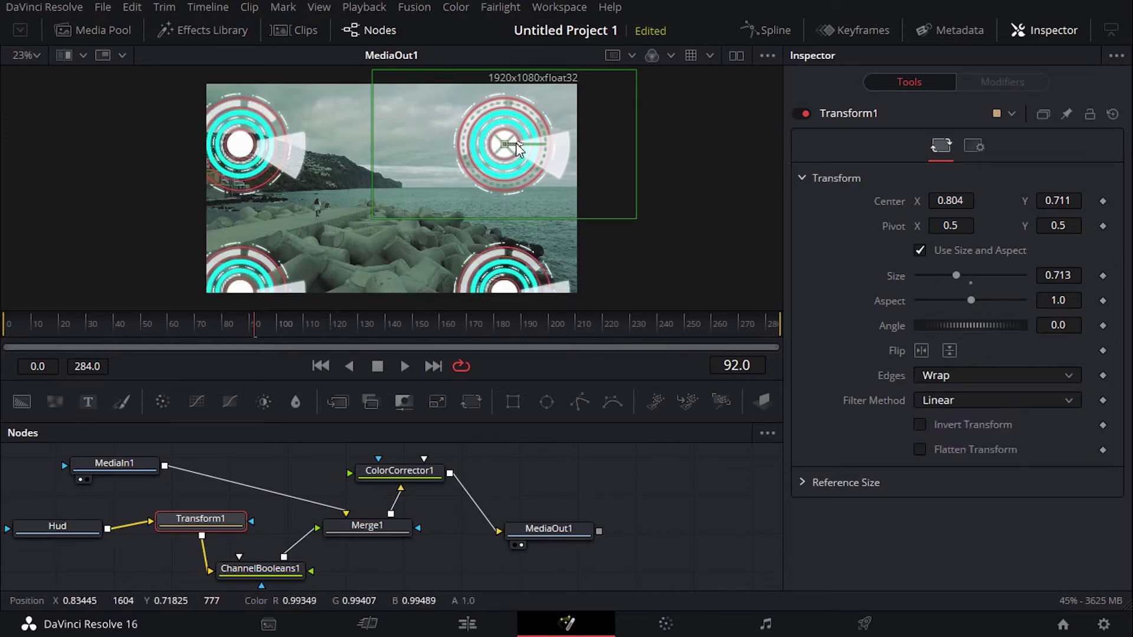
# - Adjust Transform1 to Center X about 0.777 and Y about 0.786, Size 0.586 and Pivot X 0.471
pyautogui.moveTo(517, 145); pyautogui.dragTo(519, 118)
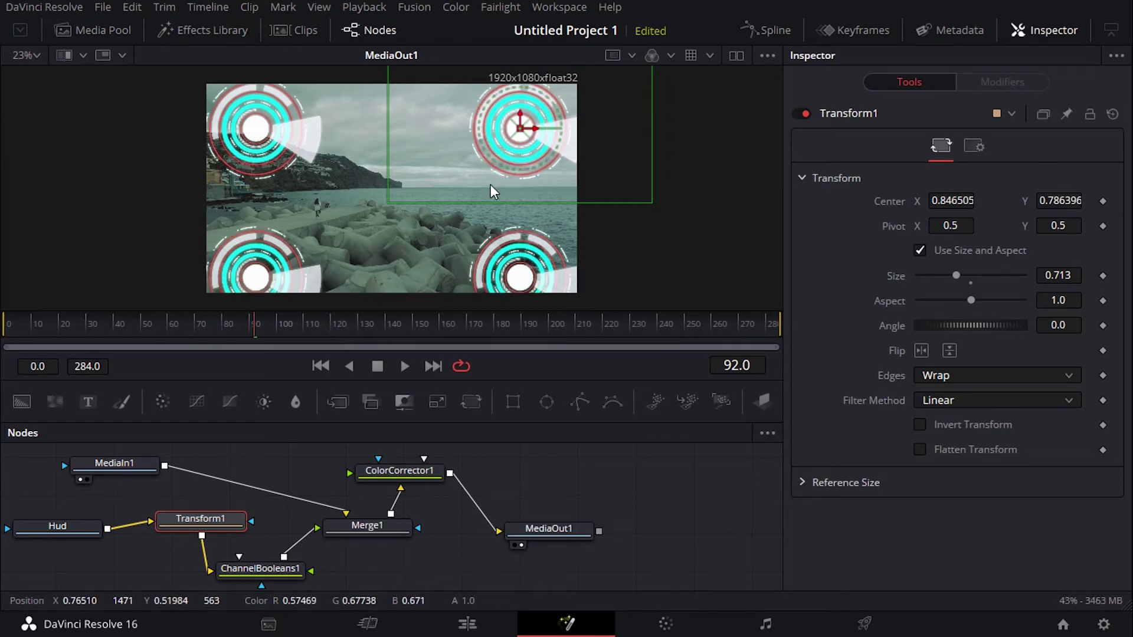
pyautogui.moveTo(1058, 276); pyautogui.dragTo(984, 276)
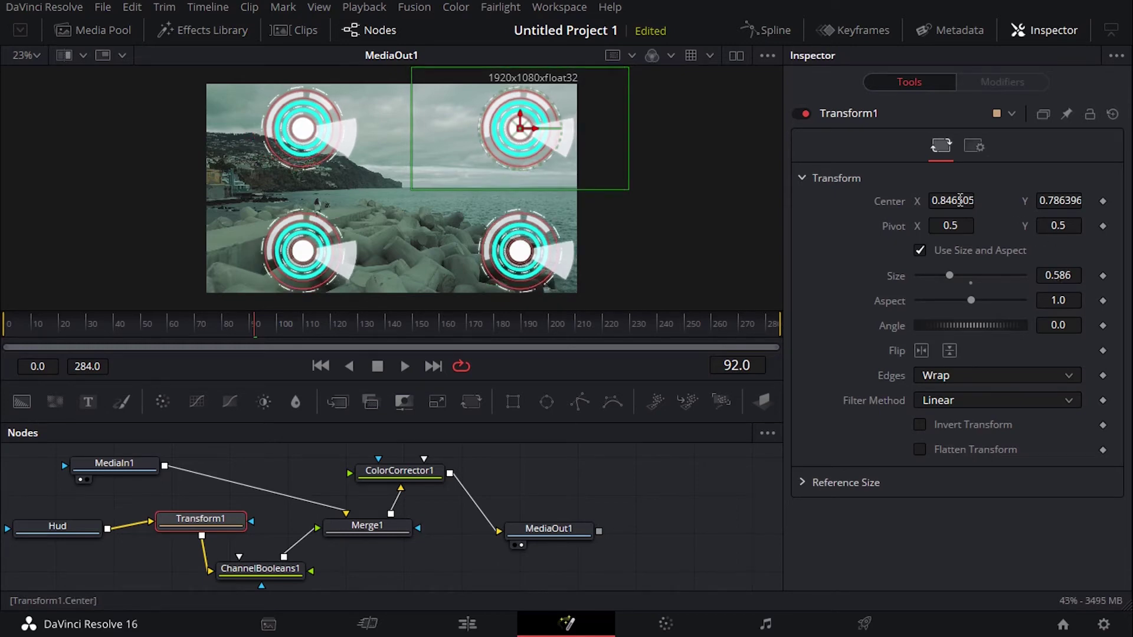
pyautogui.moveTo(960, 200); pyautogui.dragTo(956, 229)
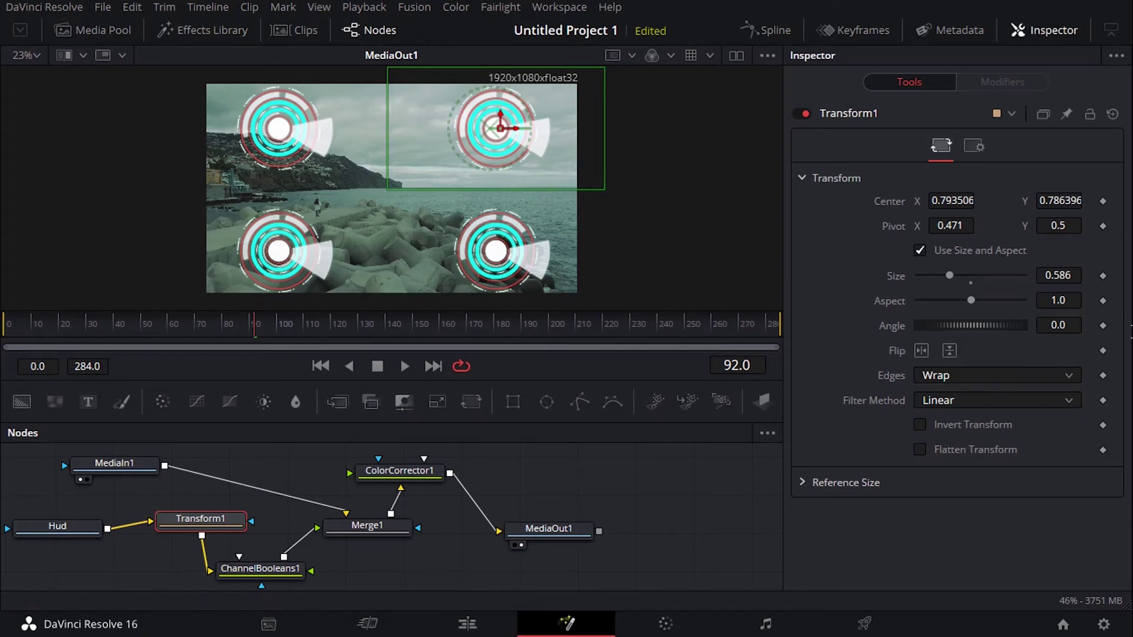
pyautogui.moveTo(960, 196); pyautogui.dragTo(948, 196)
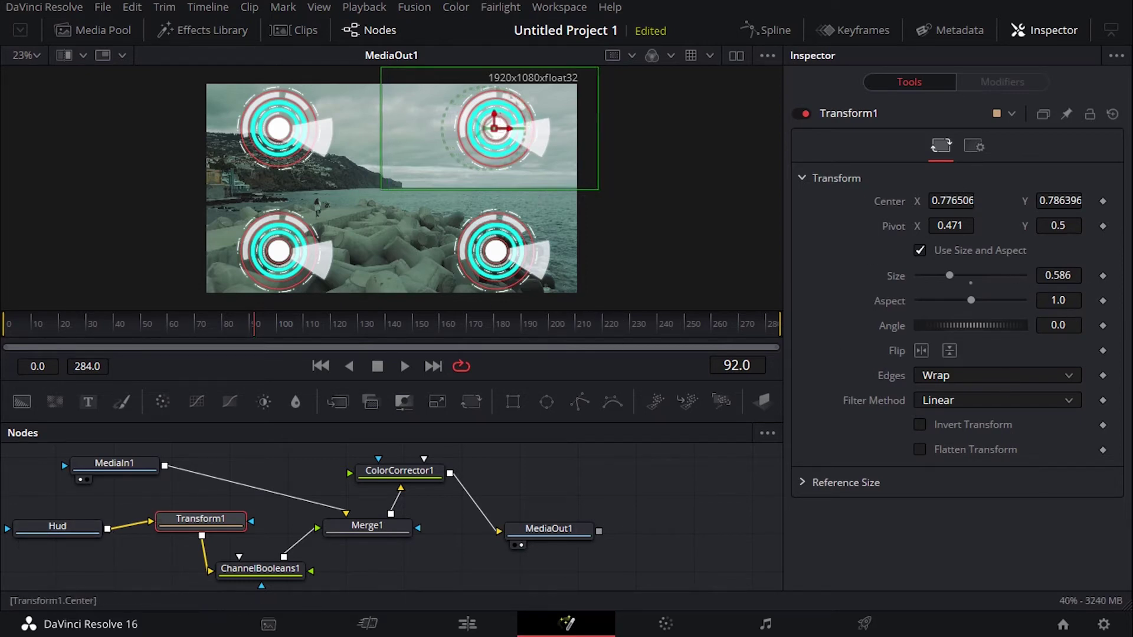
# - Insert a Blur node between Hud and Transform1 and set its Blur Size to 6.3
pyautogui.click(51, 526)
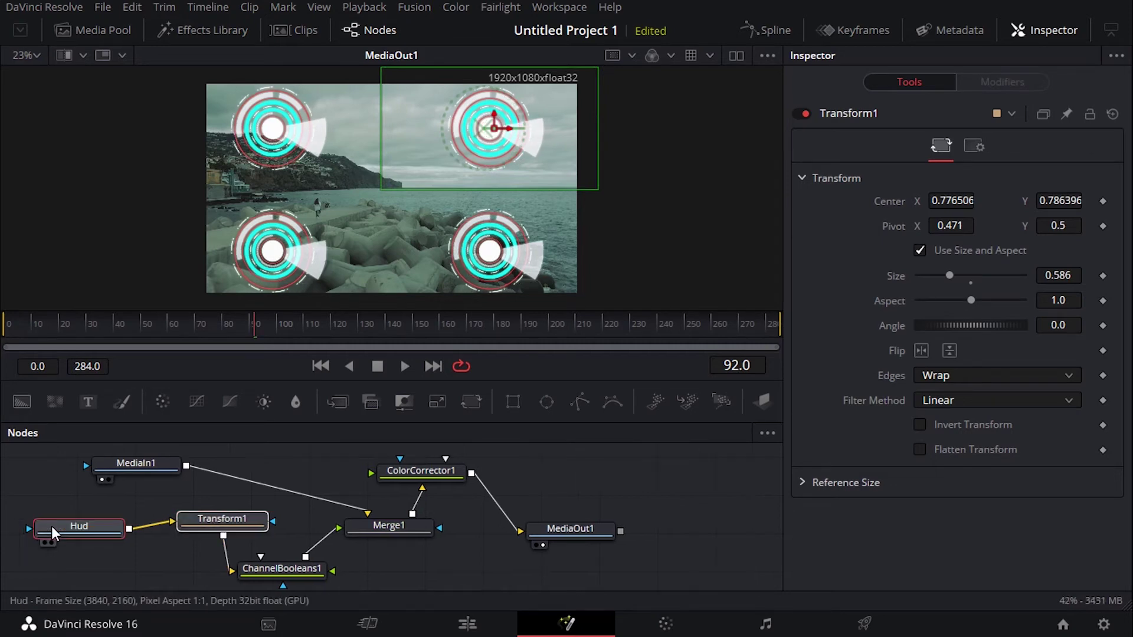
pyautogui.click(296, 404)
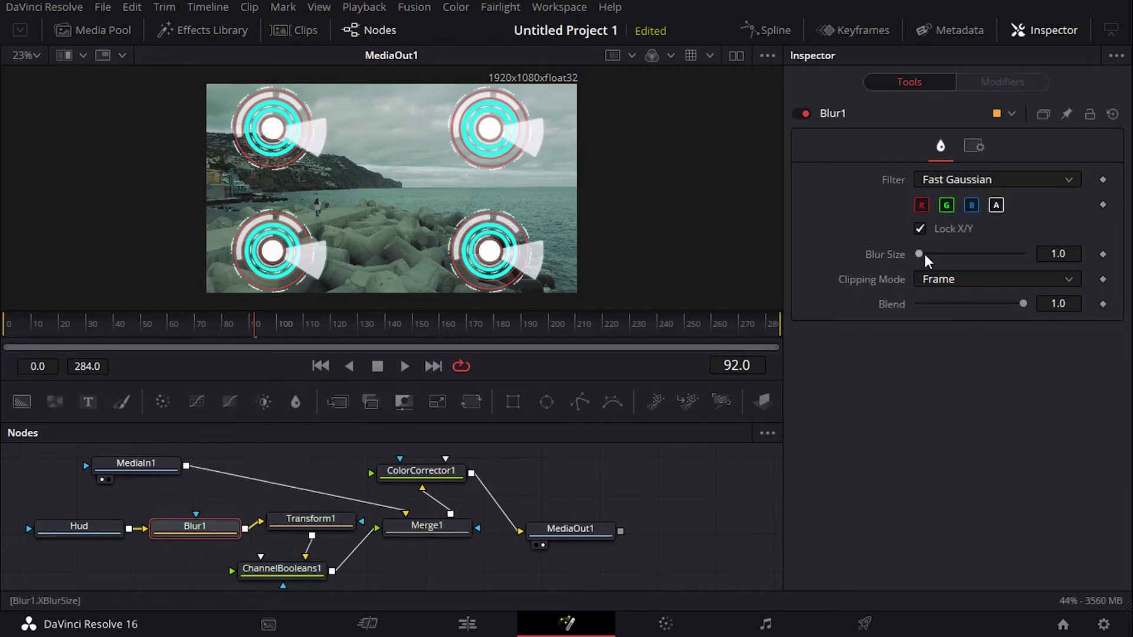
pyautogui.moveTo(925, 255)
pyautogui.mouseDown()
pyautogui.moveTo(939, 253)
pyautogui.moveTo(926, 257)
pyautogui.mouseUp()
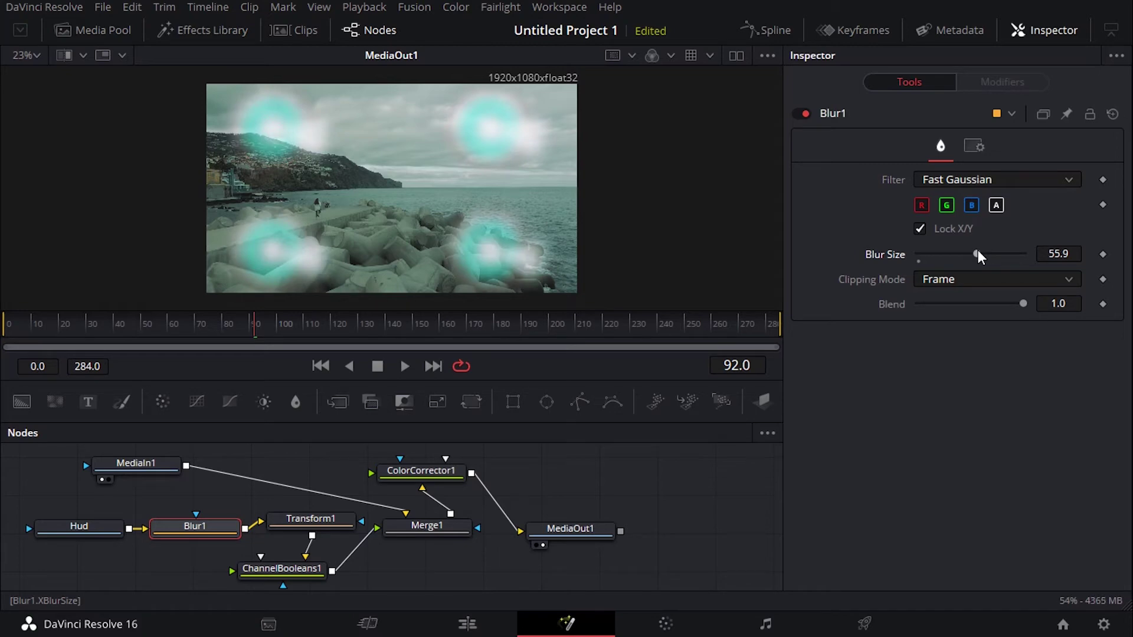
pyautogui.moveTo(978, 252); pyautogui.dragTo(915, 250)
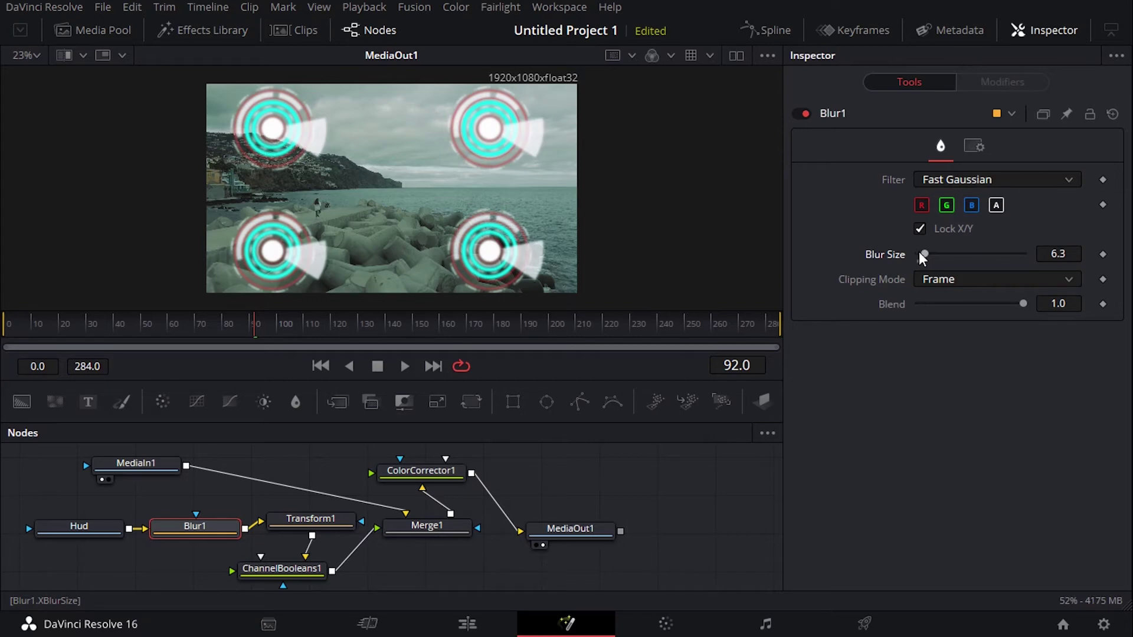
# - Set the Blur1 node's Blur Size to 1.3
pyautogui.click(1051, 253)
pyautogui.moveTo(1051, 253); pyautogui.dragTo(1101, 250)
pyautogui.write('1.3')
pyautogui.press('Tab')
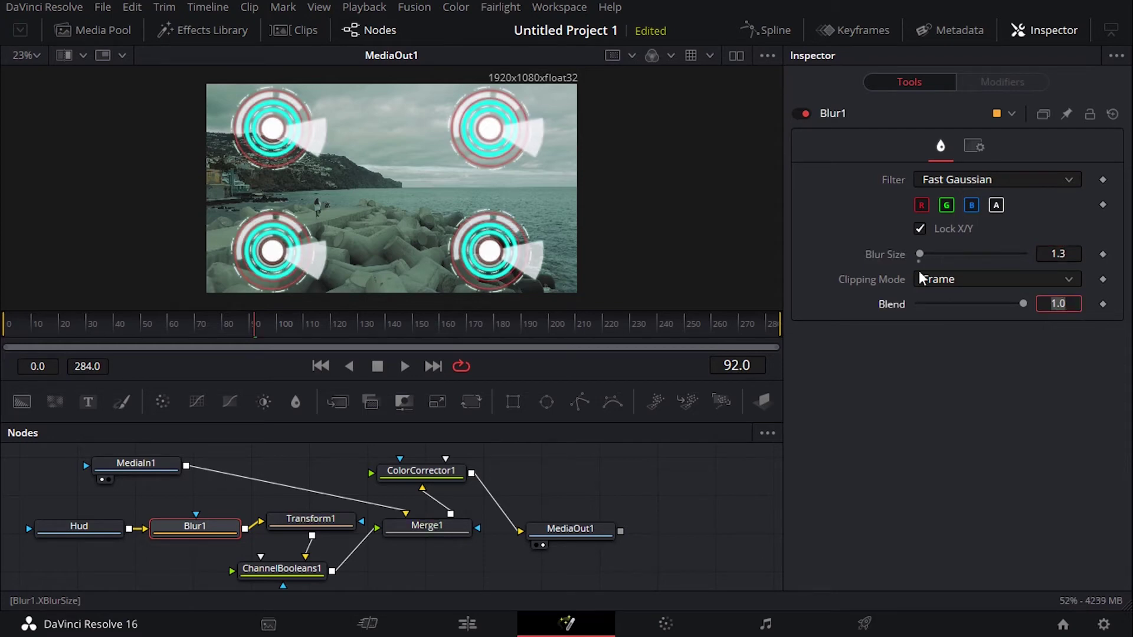
# - Tidy the node layout by moving Blur1, ColorCorrector1 and Transform1 slightly to even out their spacing
pyautogui.moveTo(169, 533); pyautogui.dragTo(187, 531)
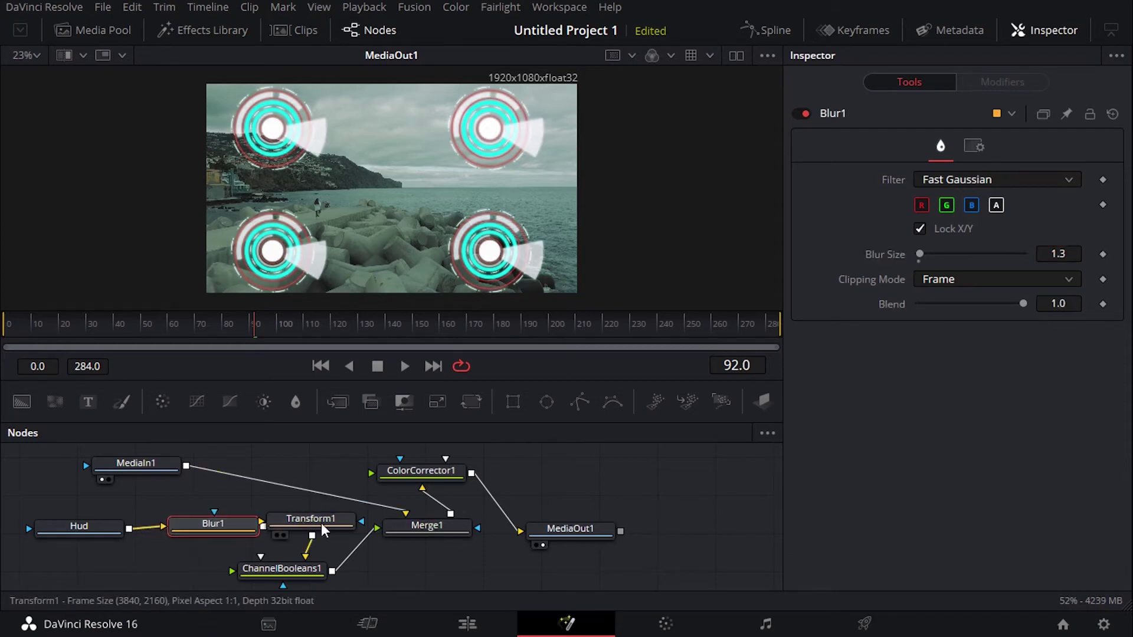
pyautogui.moveTo(434, 476); pyautogui.dragTo(456, 473)
pyautogui.moveTo(312, 537); pyautogui.dragTo(324, 537)
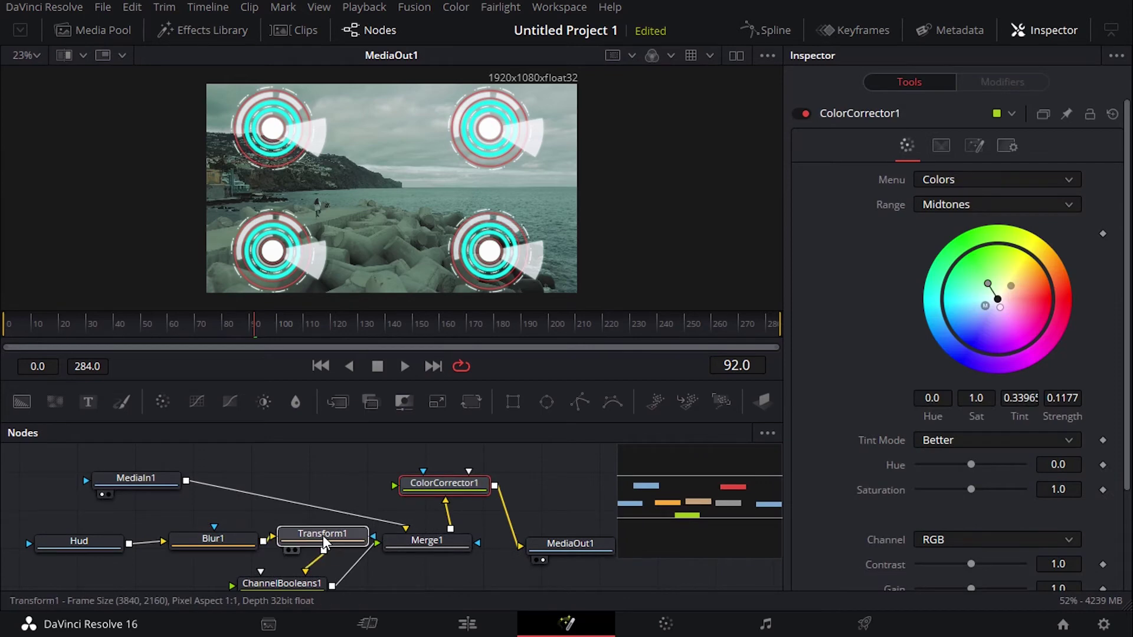
pyautogui.moveTo(710, 493); pyautogui.dragTo(714, 494)
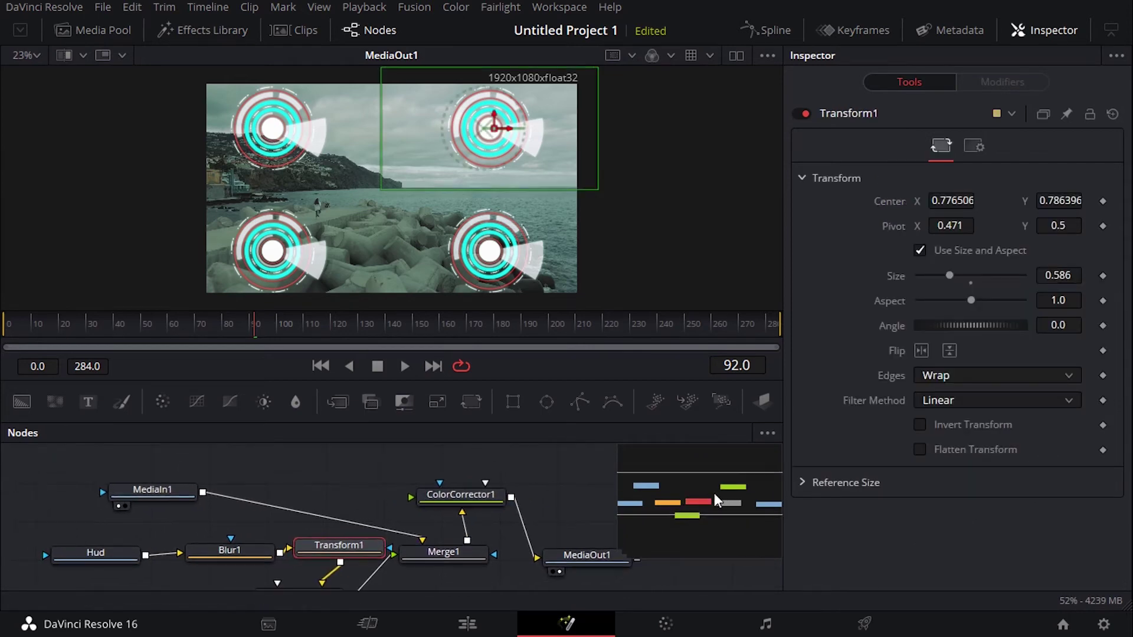
# - Switch to dual viewers and zoom the MediaIn1 view out to 18% so the whole image fits
pyautogui.click(736, 55)
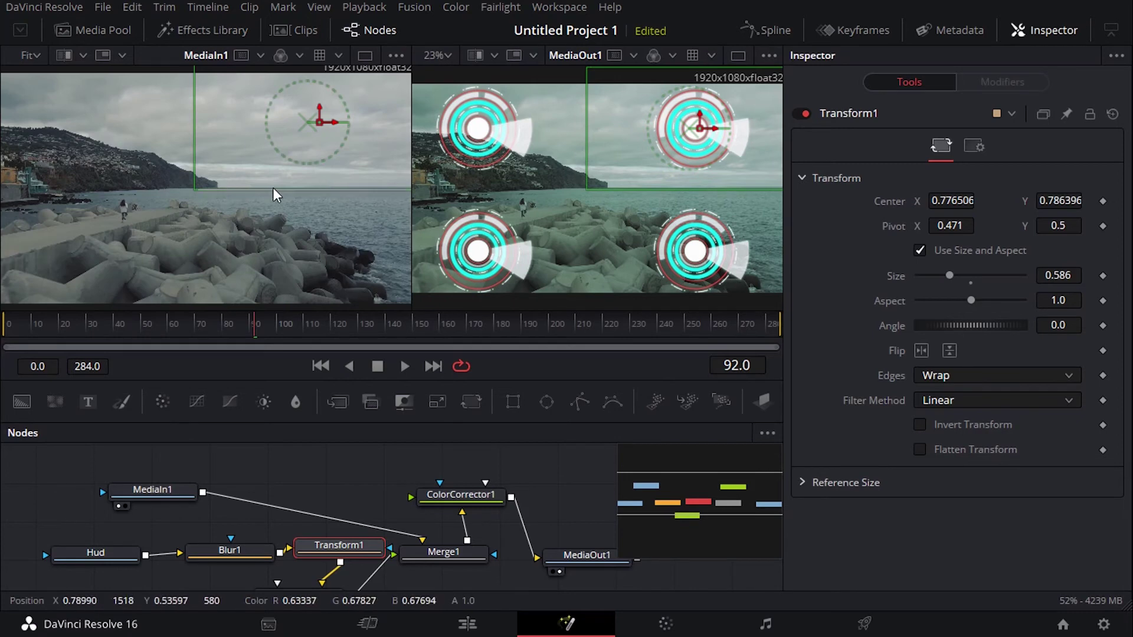
pyautogui.scroll(-3, 270, 187)
pyautogui.scroll(3, 270, 188)
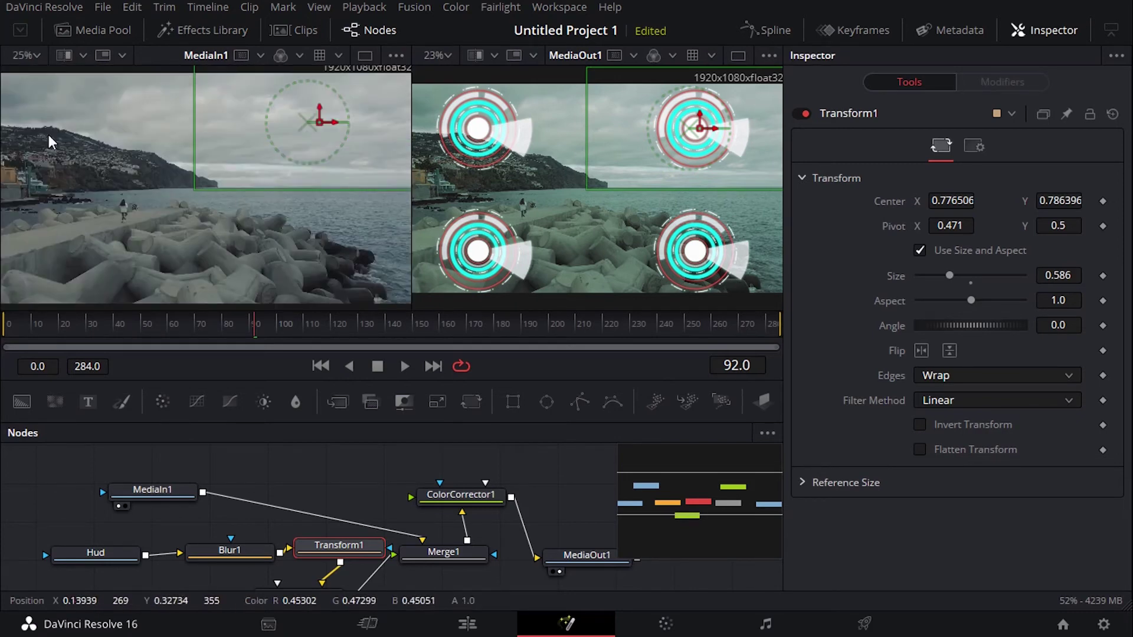
pyautogui.click(27, 55)
pyautogui.click(23, 76)
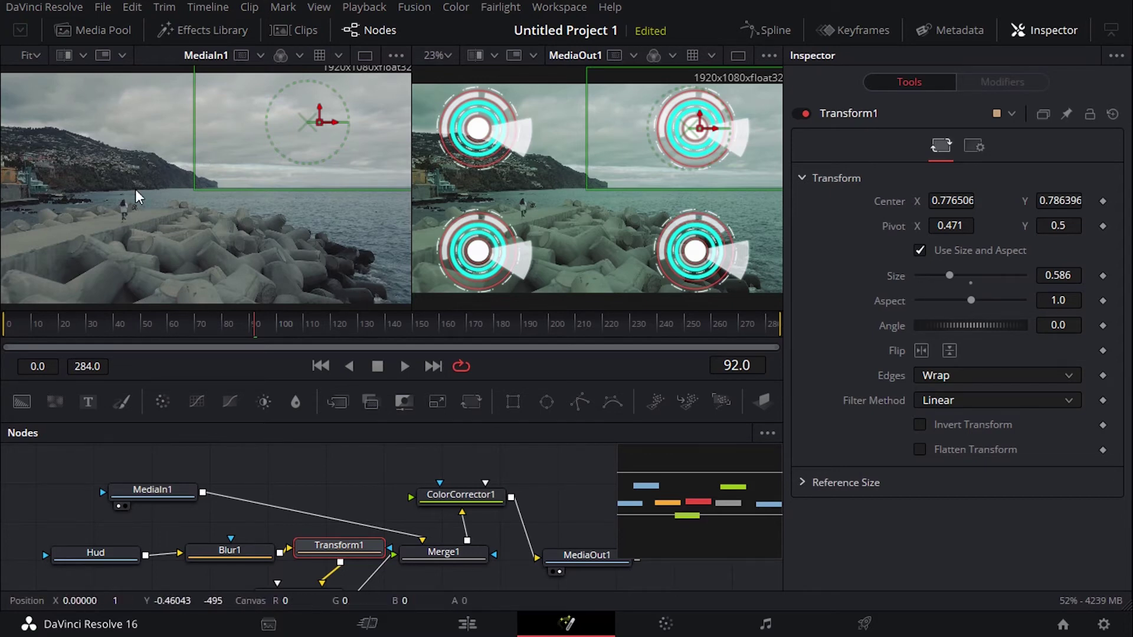
pyautogui.scroll(-1, 136, 190)
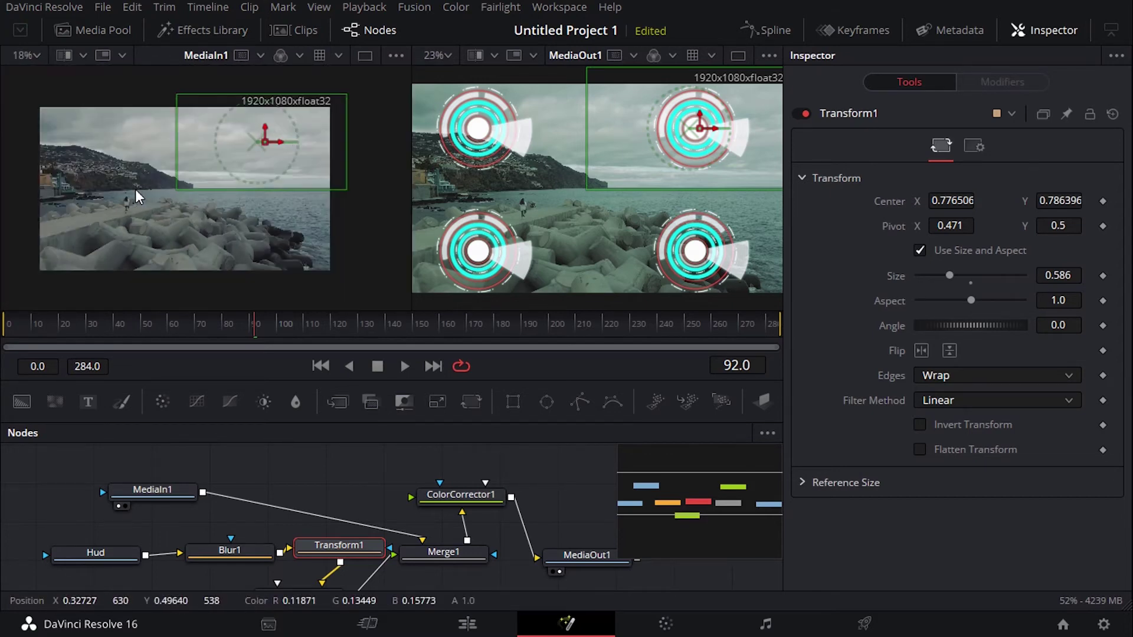
pyautogui.scroll(1, 270, 216)
pyautogui.scroll(-1, 270, 216)
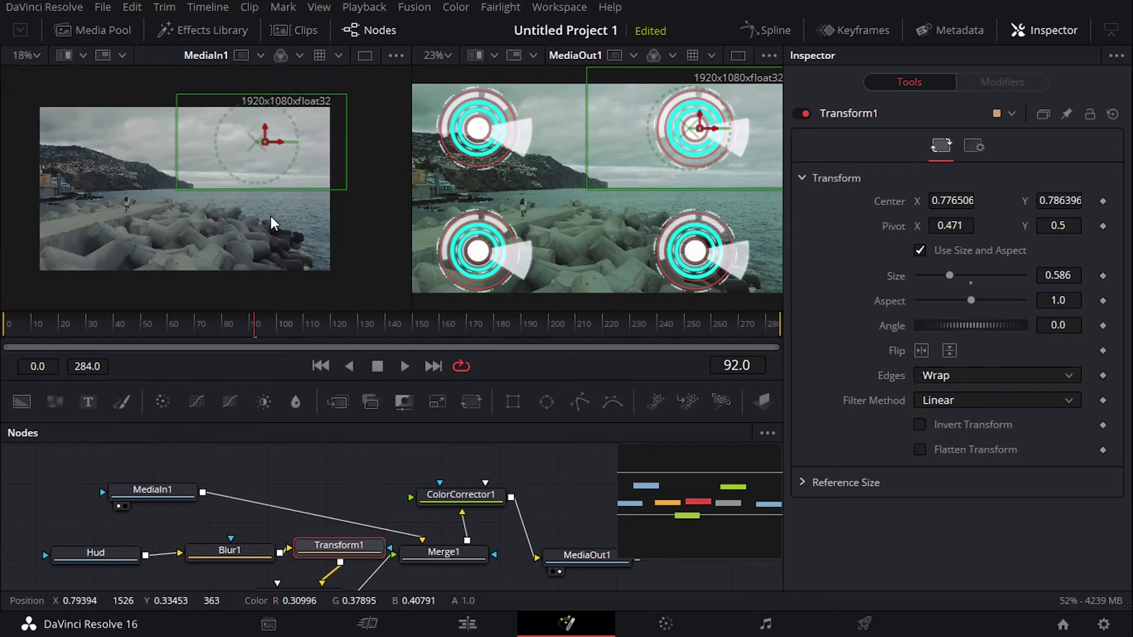
# - Hide the Inspector and set both the MediaIn1 and MediaOut1 viewers to Fit
pyautogui.moveTo(700, 494); pyautogui.dragTo(737, 469)
pyautogui.click(1061, 24)
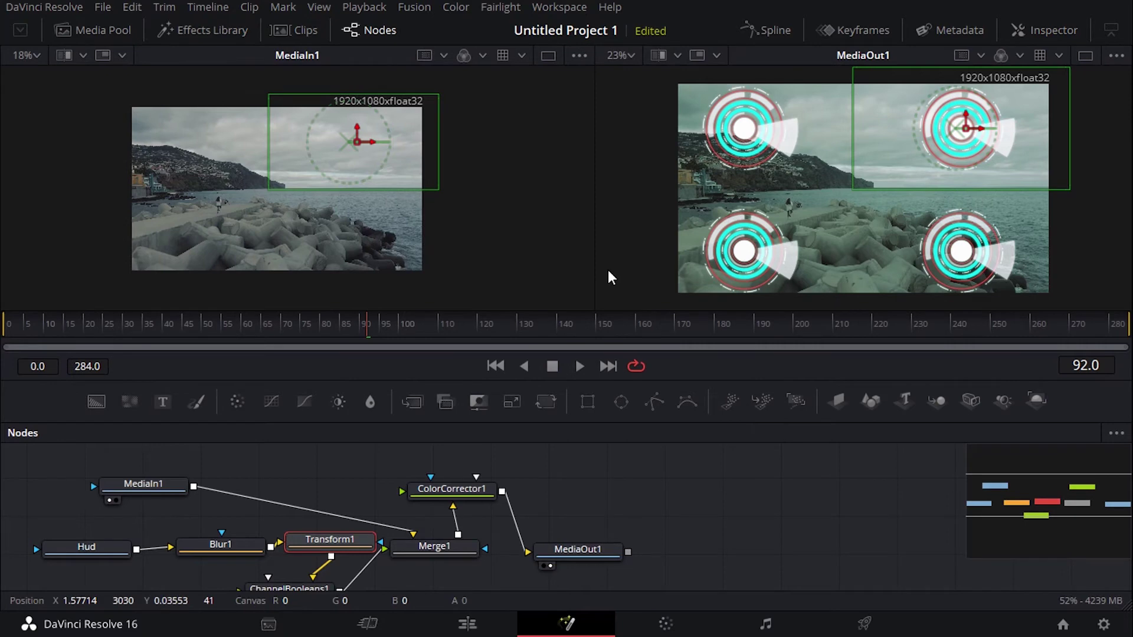
pyautogui.click(34, 57)
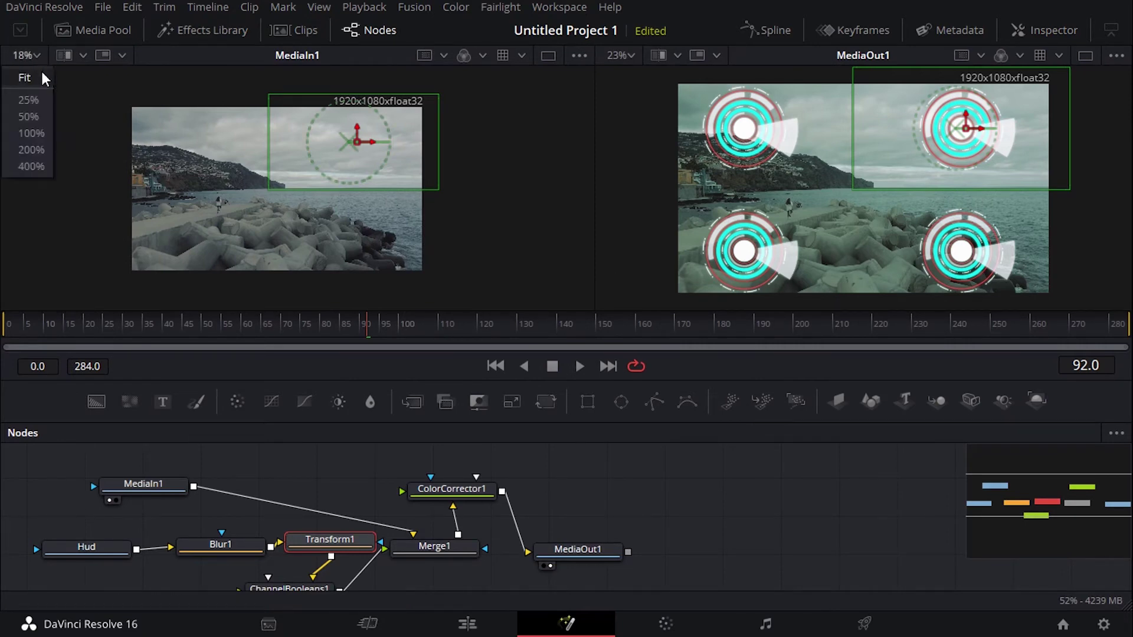
pyautogui.click(41, 69)
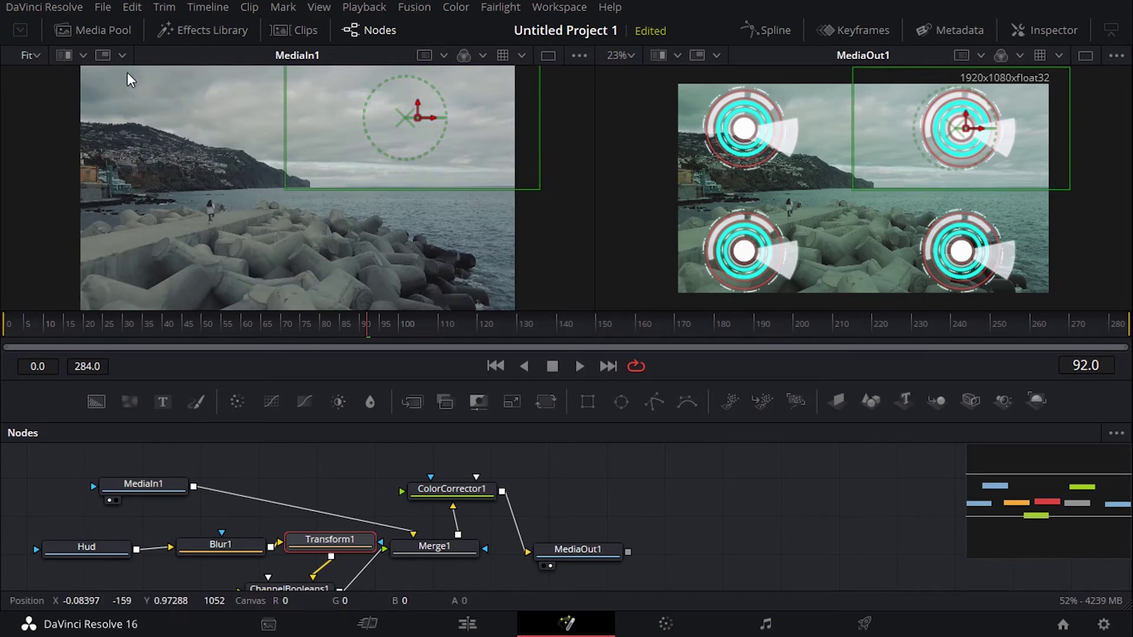
pyautogui.click(634, 58)
pyautogui.click(620, 77)
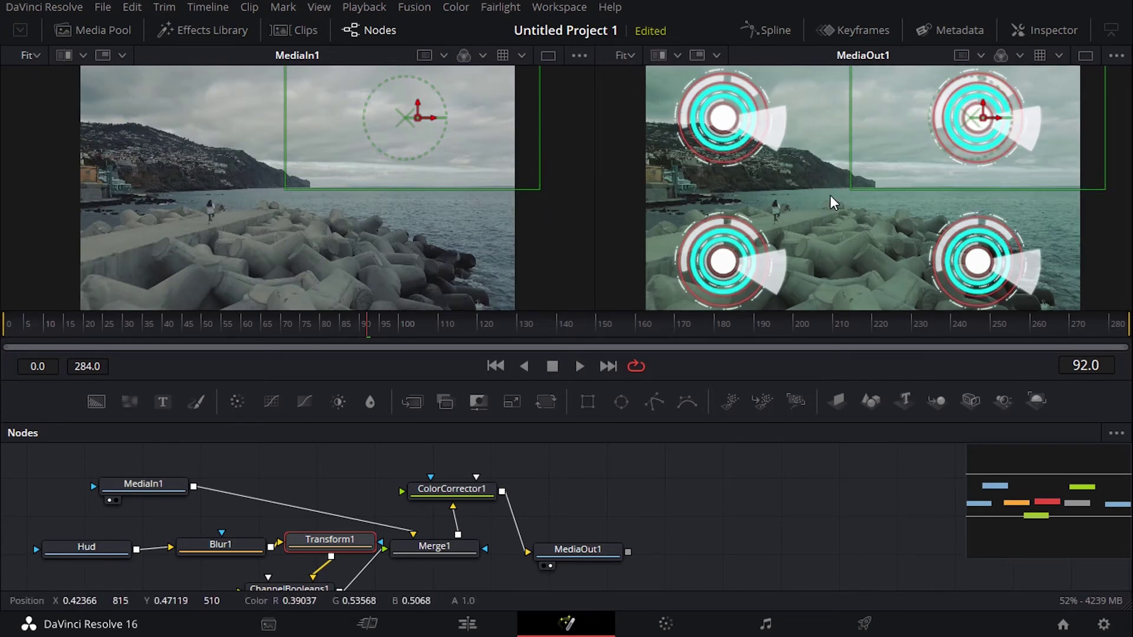
# - Bring the whole node tree into view and show Merge1's settings in the Inspector
pyautogui.click(1050, 501)
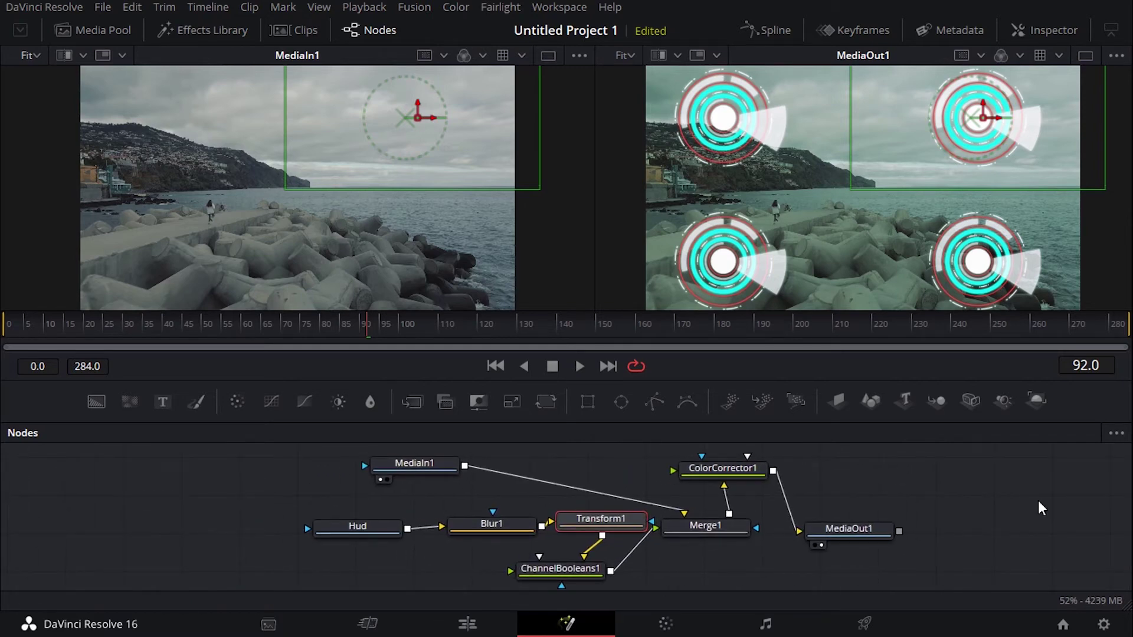
pyautogui.click(702, 529)
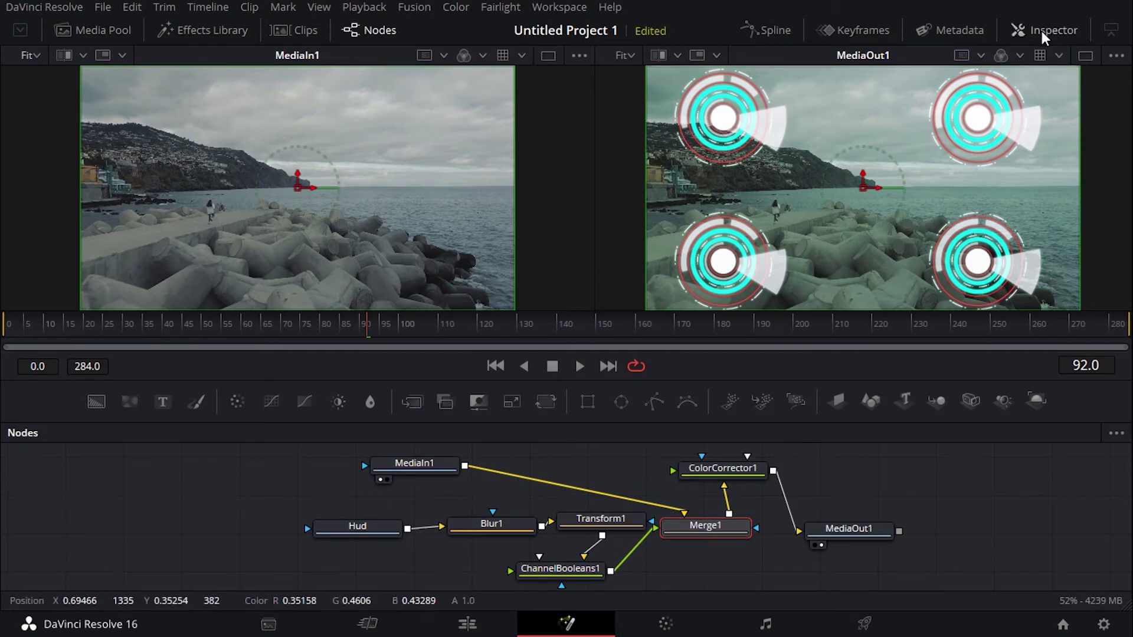
pyautogui.click(1042, 32)
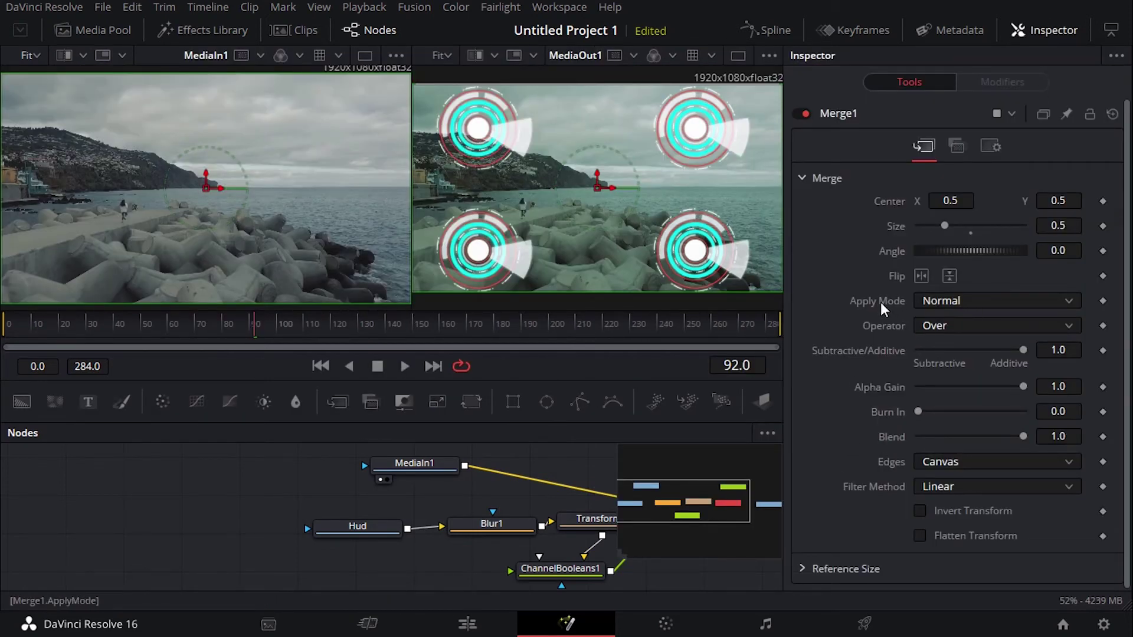
# - Try the Overlay, Color Dodge, Hue, Soft Light and Dissolve apply modes on Merge1, ending on Overlay again
pyautogui.click(975, 300)
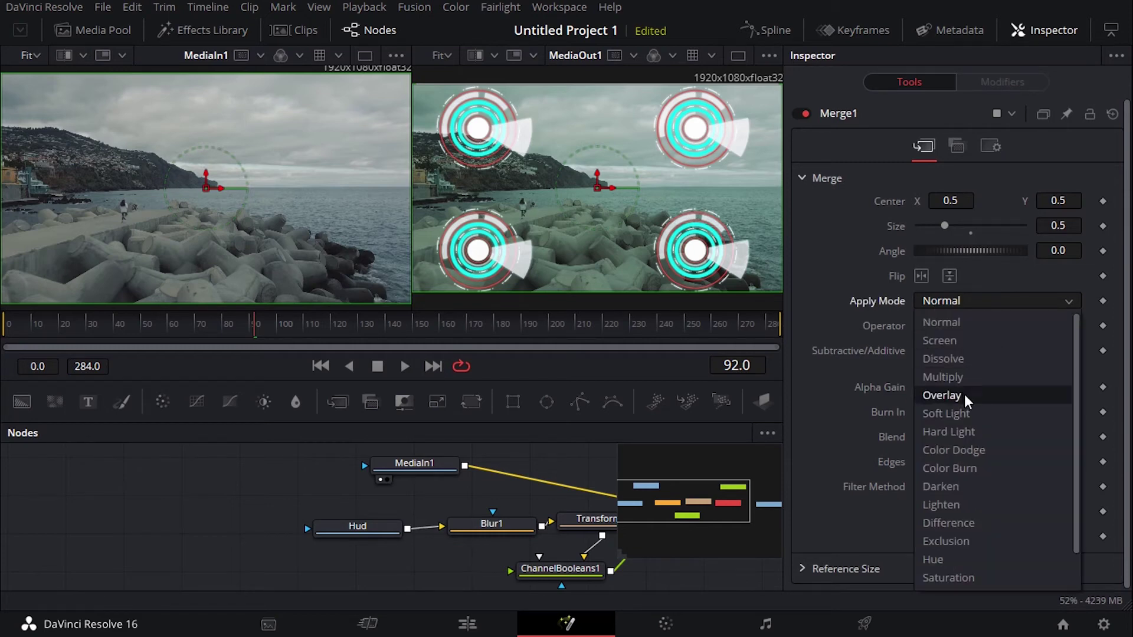
pyautogui.click(964, 394)
pyautogui.click(996, 300)
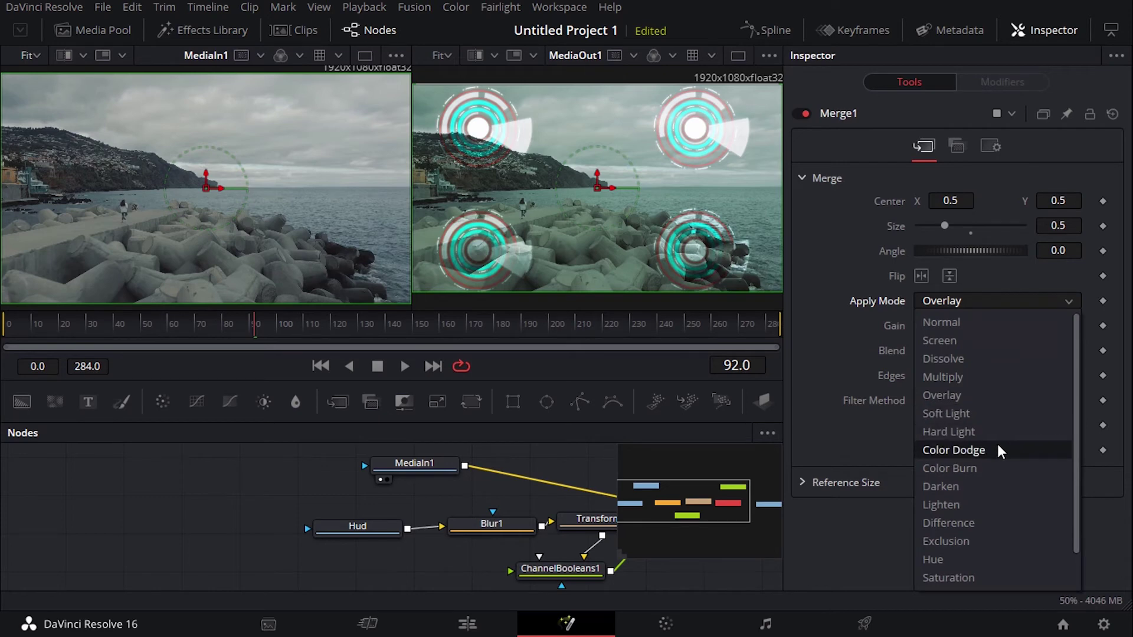
pyautogui.click(997, 447)
pyautogui.click(1021, 299)
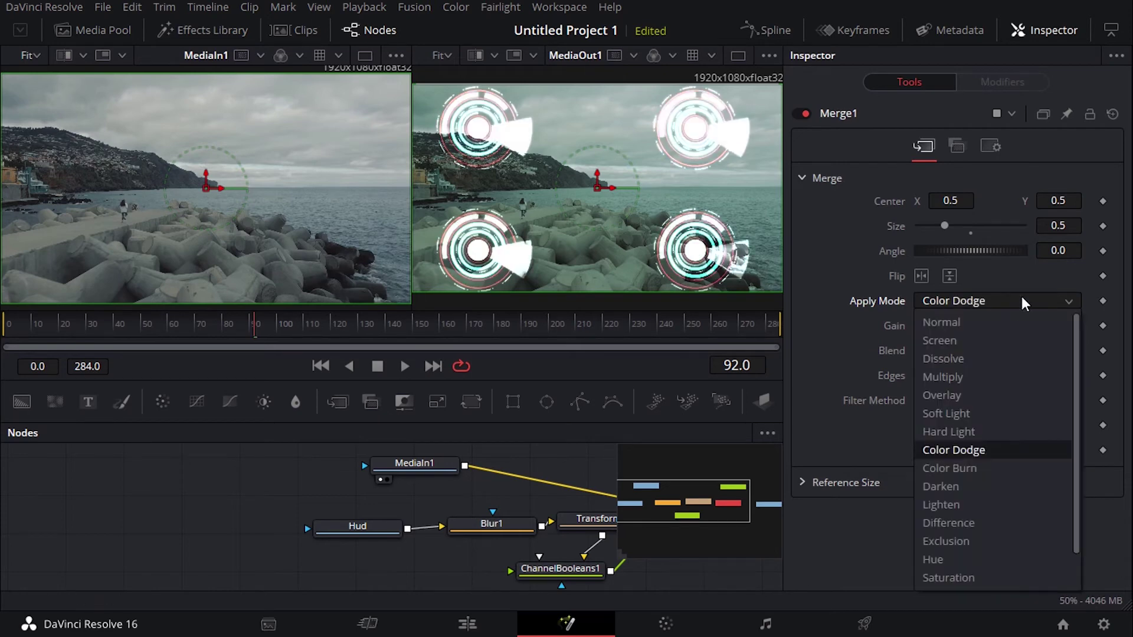
pyautogui.click(991, 562)
pyautogui.click(982, 303)
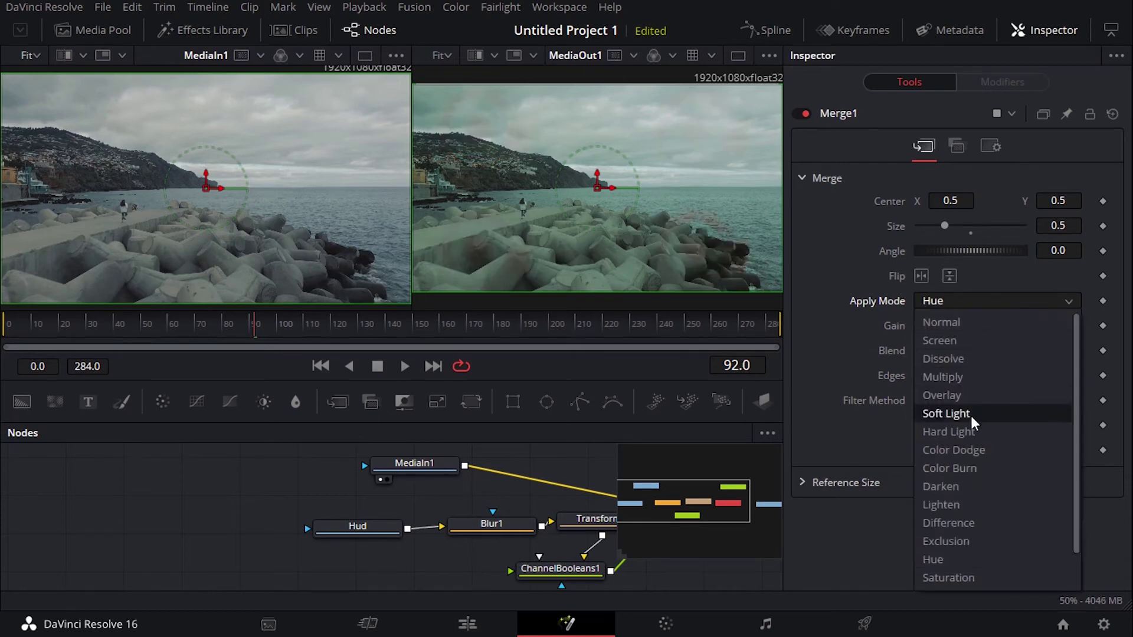
pyautogui.click(971, 415)
pyautogui.click(973, 300)
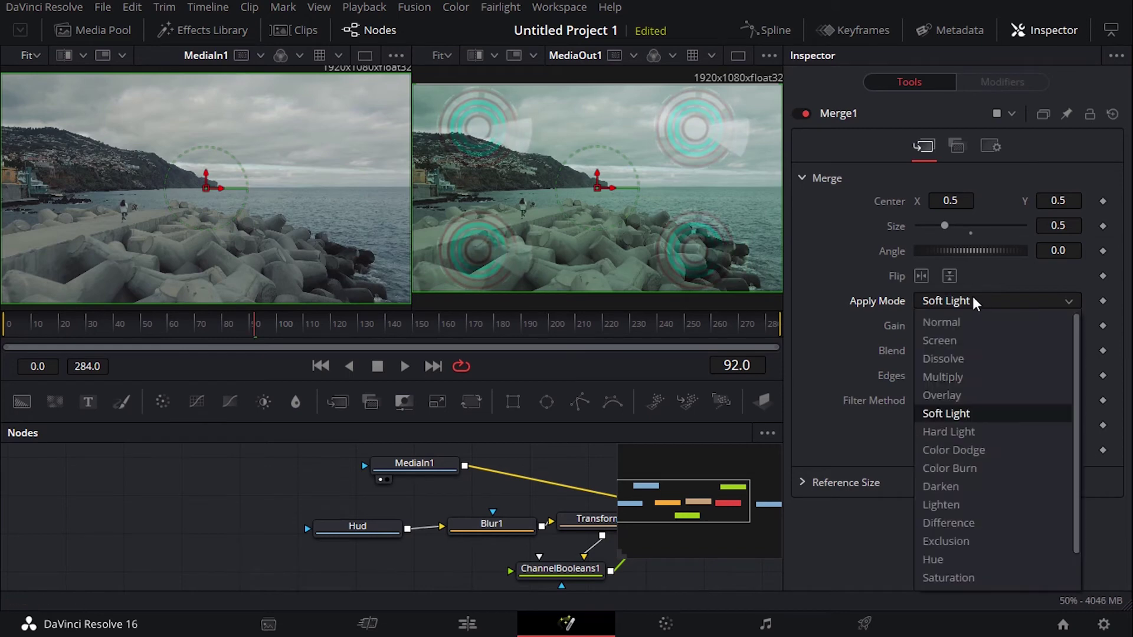
pyautogui.click(975, 357)
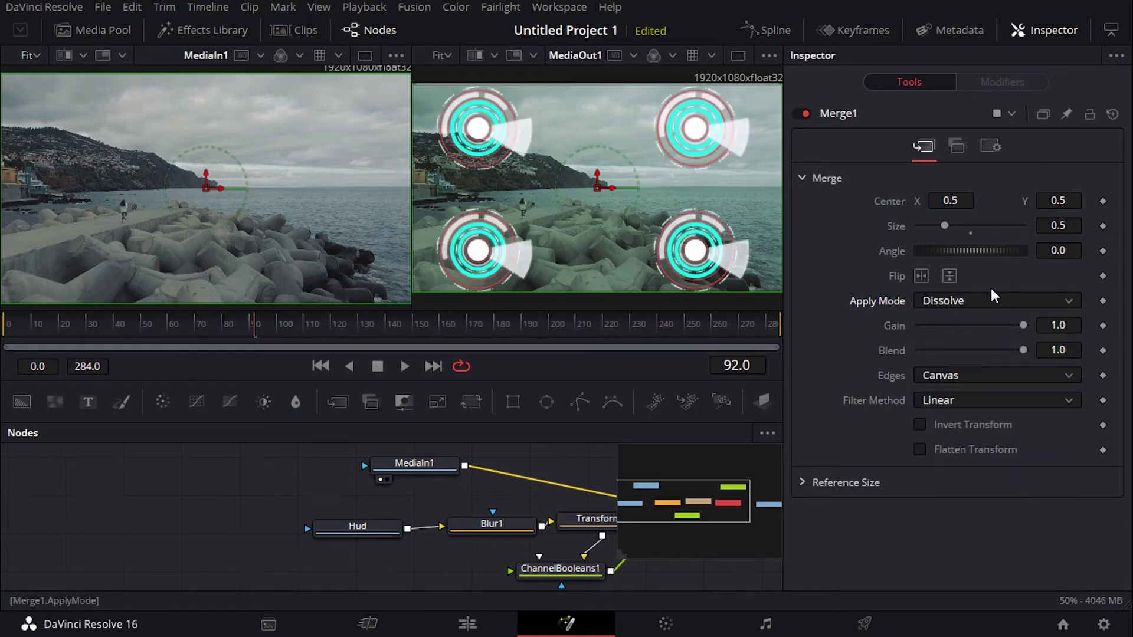
pyautogui.click(989, 296)
pyautogui.click(1015, 399)
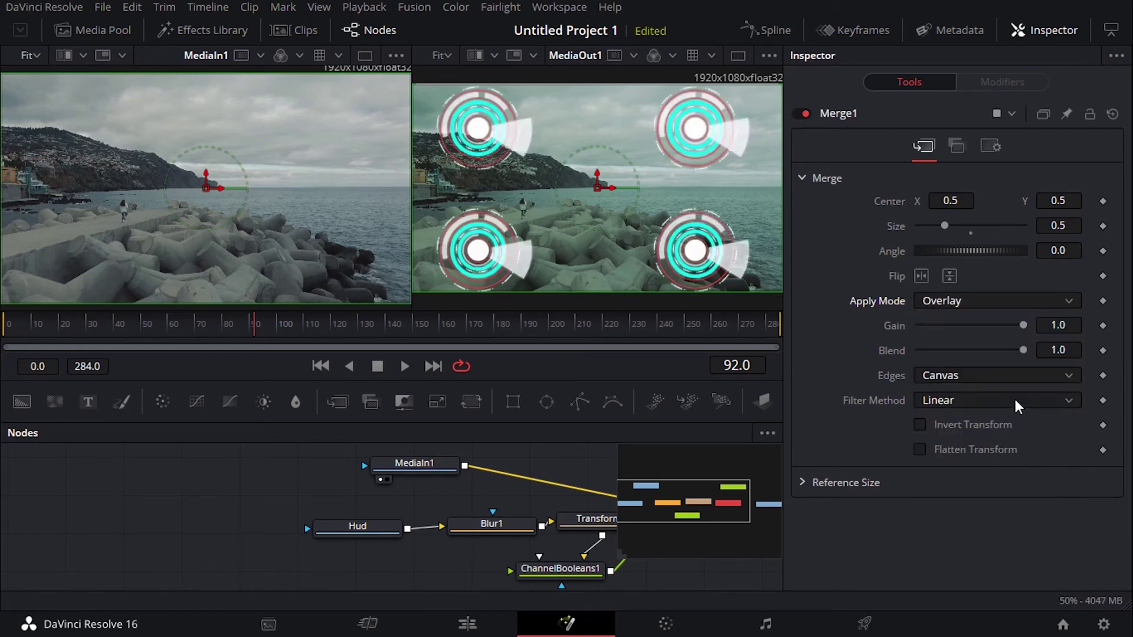
# - Set Merge1's Apply Mode to Normal and its Burn In to about 0.134
pyautogui.click(1014, 298)
pyautogui.click(1006, 321)
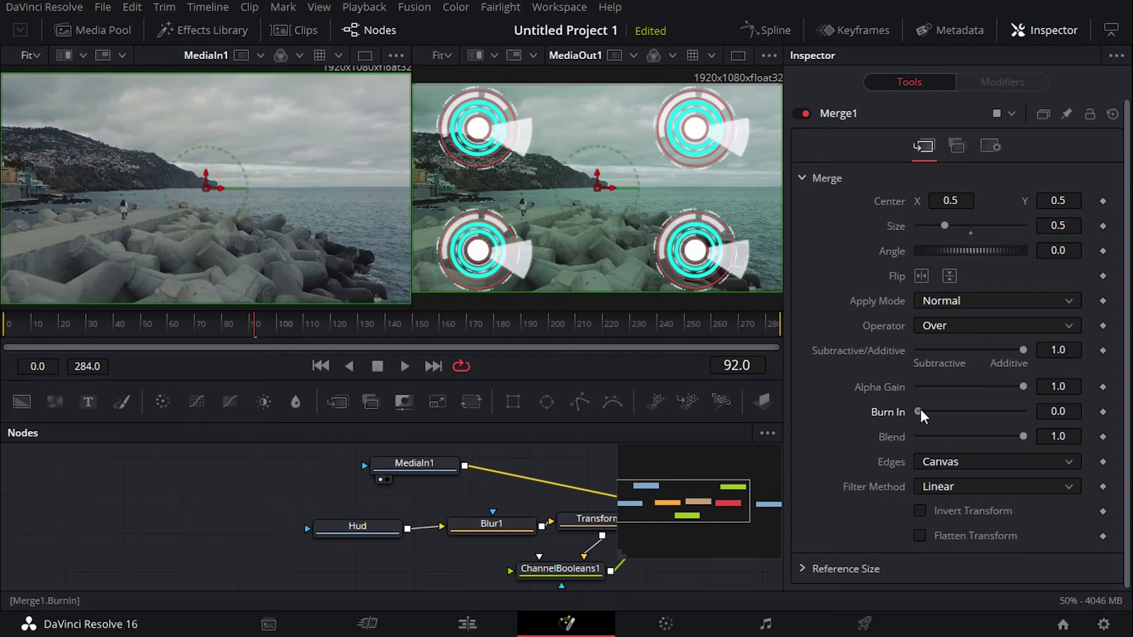
pyautogui.moveTo(920, 410)
pyautogui.mouseDown()
pyautogui.moveTo(943, 411)
pyautogui.moveTo(933, 415)
pyautogui.mouseUp()
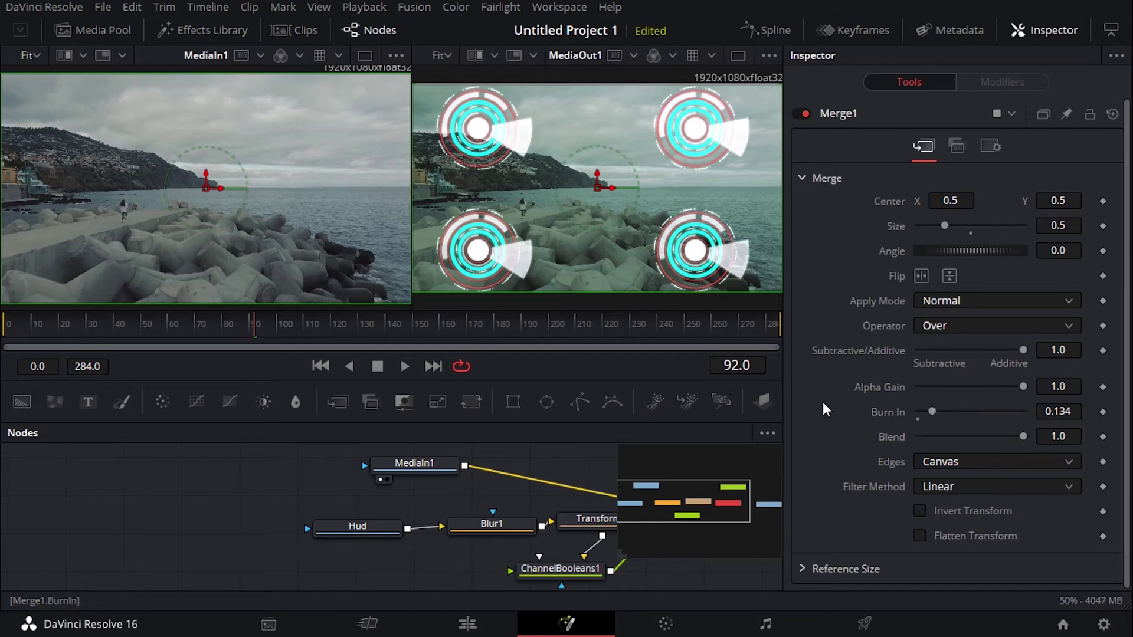
# - Insert the Glow effect from the ResolveFX Light category between Hud and Blur1
pyautogui.moveTo(736, 496); pyautogui.dragTo(708, 500)
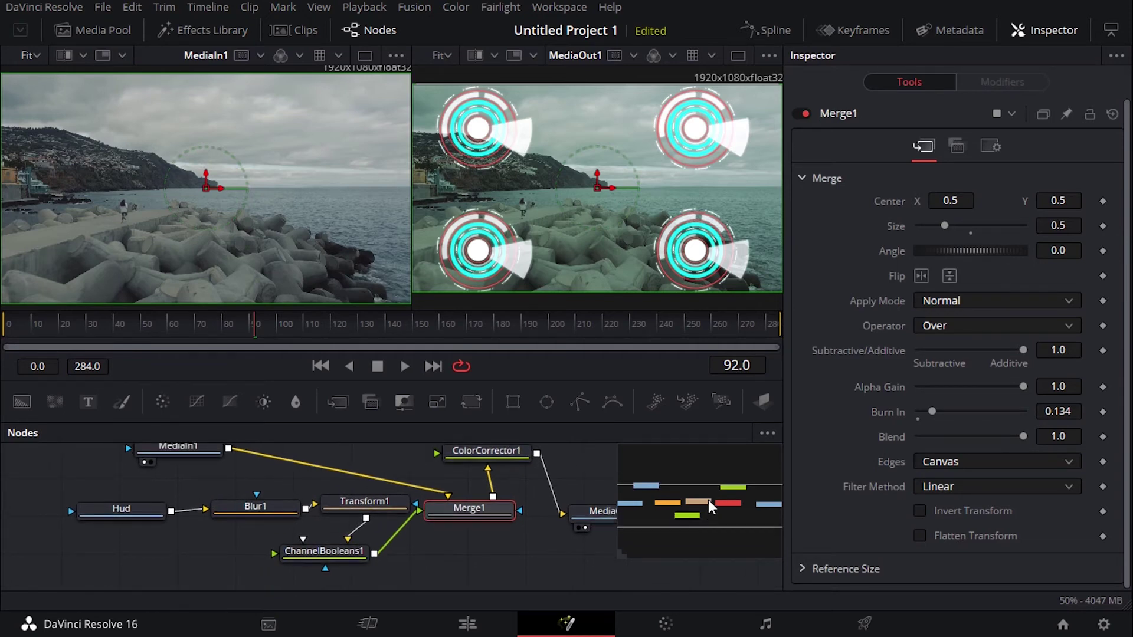
pyautogui.click(118, 506)
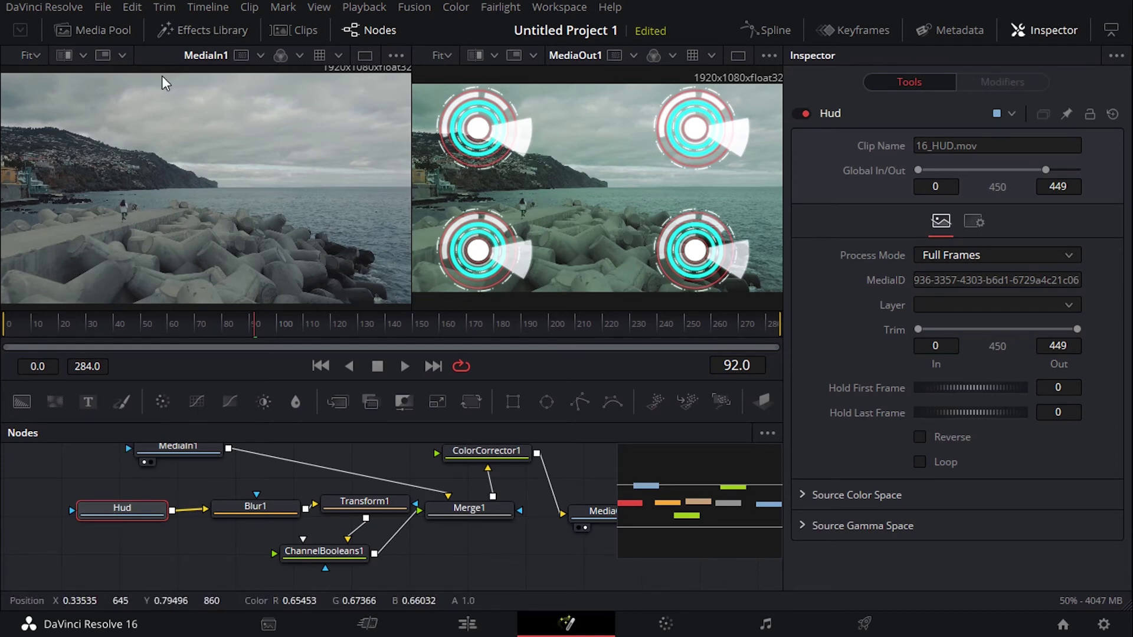
pyautogui.click(193, 30)
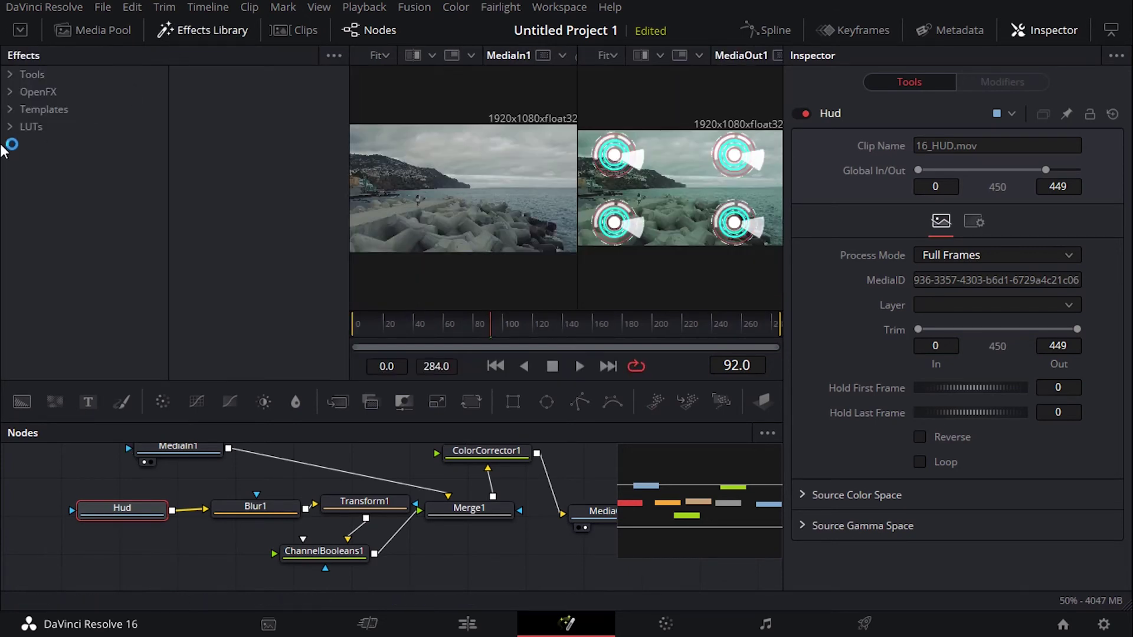
pyautogui.click(7, 98)
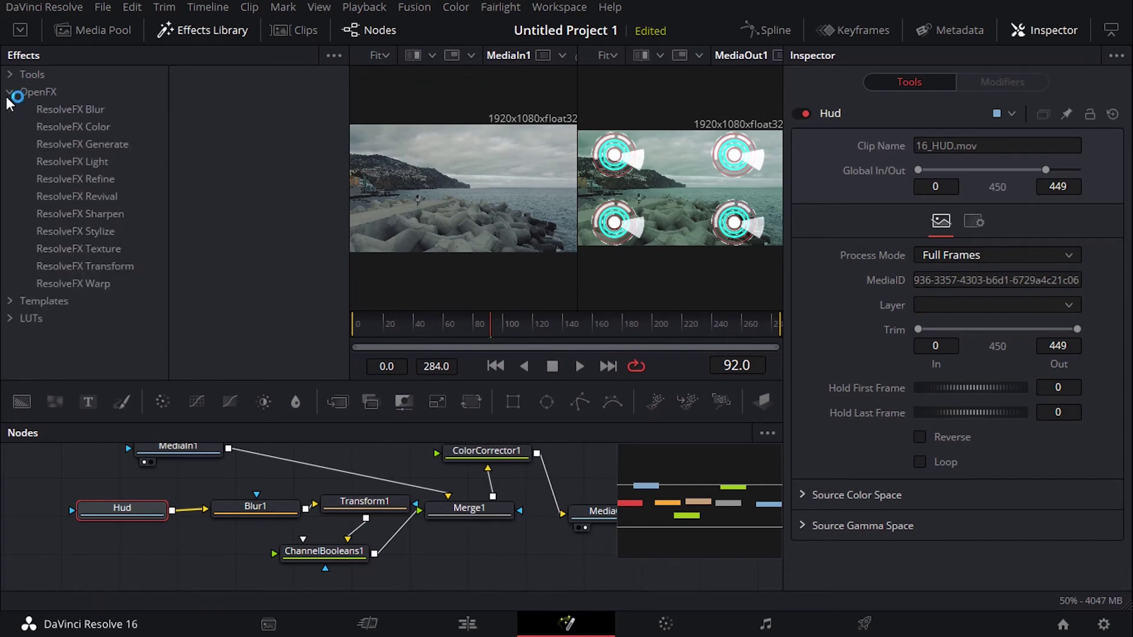
pyautogui.click(83, 163)
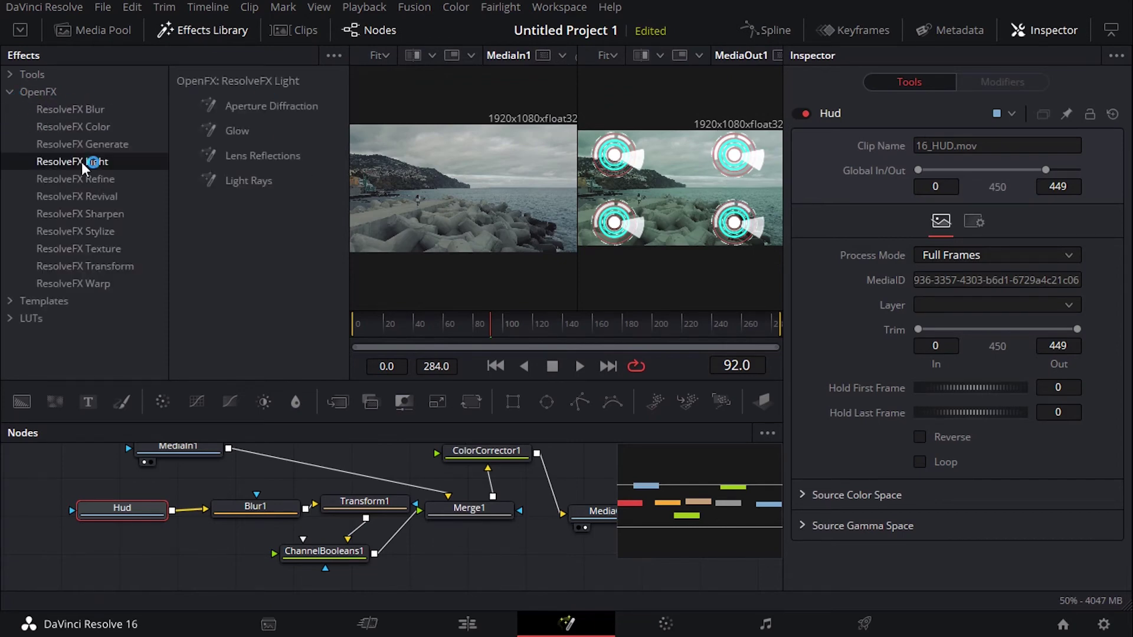
pyautogui.click(233, 126)
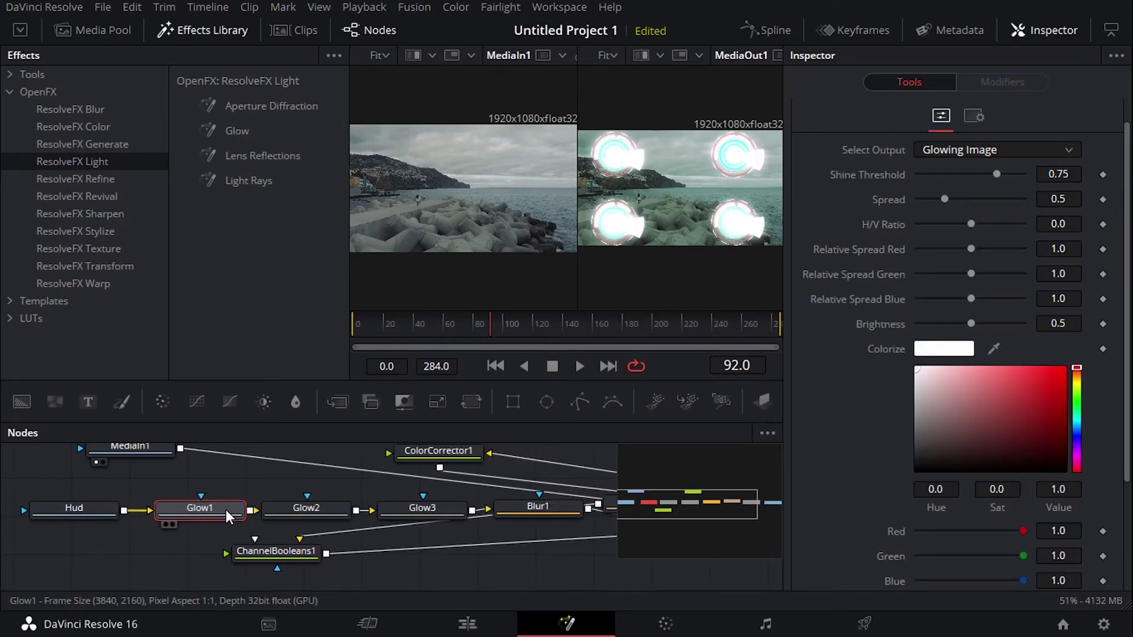
# - Delete the surplus Glow1 and Glow2 nodes, keeping only Glow3 after Hud
pyautogui.press('Delete')
pyautogui.moveTo(317, 510); pyautogui.dragTo(253, 509)
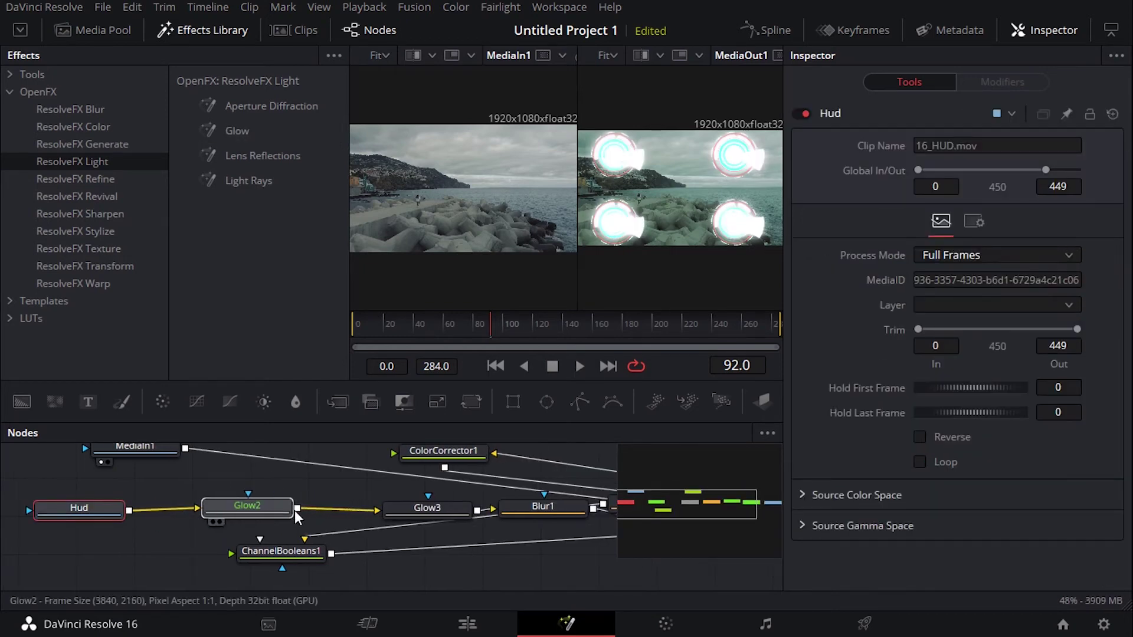
pyautogui.press('Delete')
# - Move Glow3 and Blur1 closer to Hud in the node graph and hide the Effects Library
pyautogui.moveTo(423, 508); pyautogui.dragTo(210, 509)
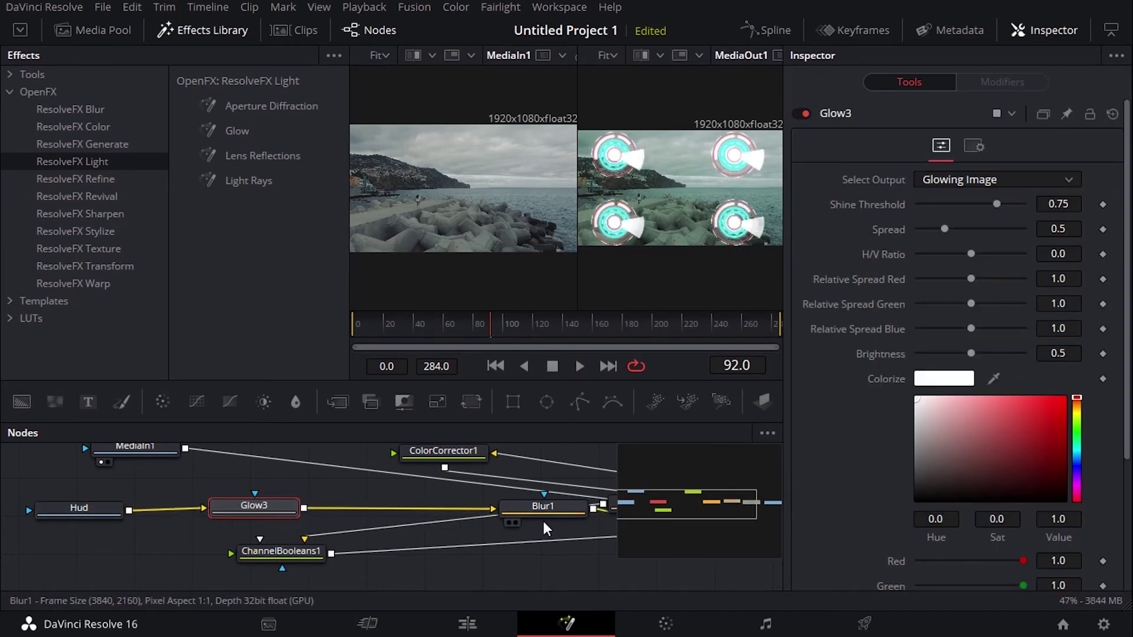
pyautogui.moveTo(546, 510); pyautogui.dragTo(390, 508)
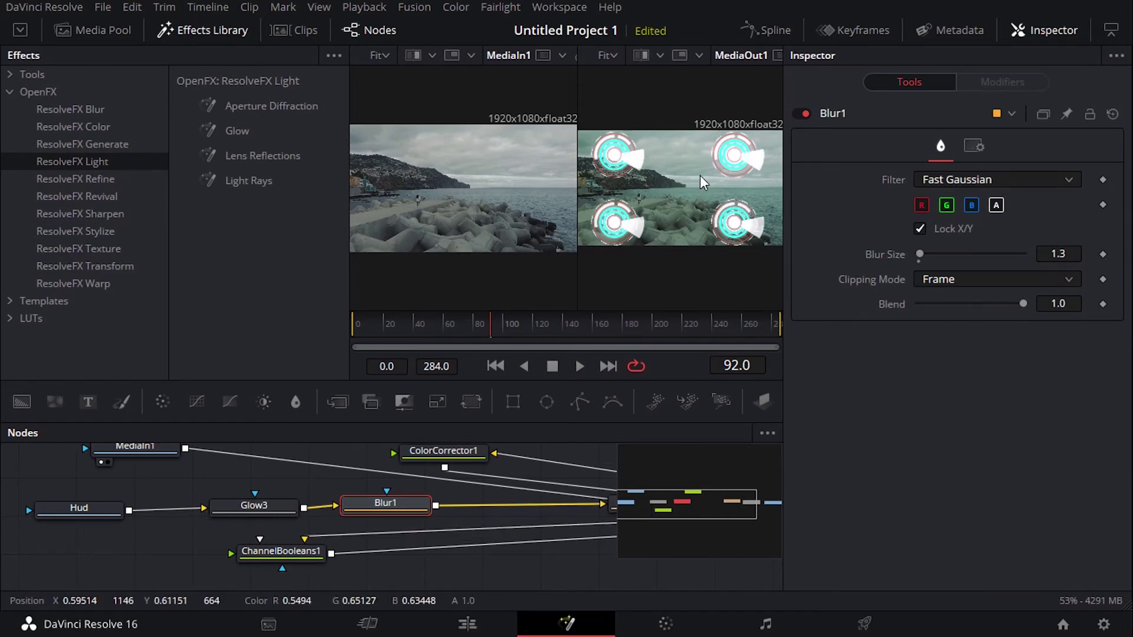
pyautogui.click(224, 31)
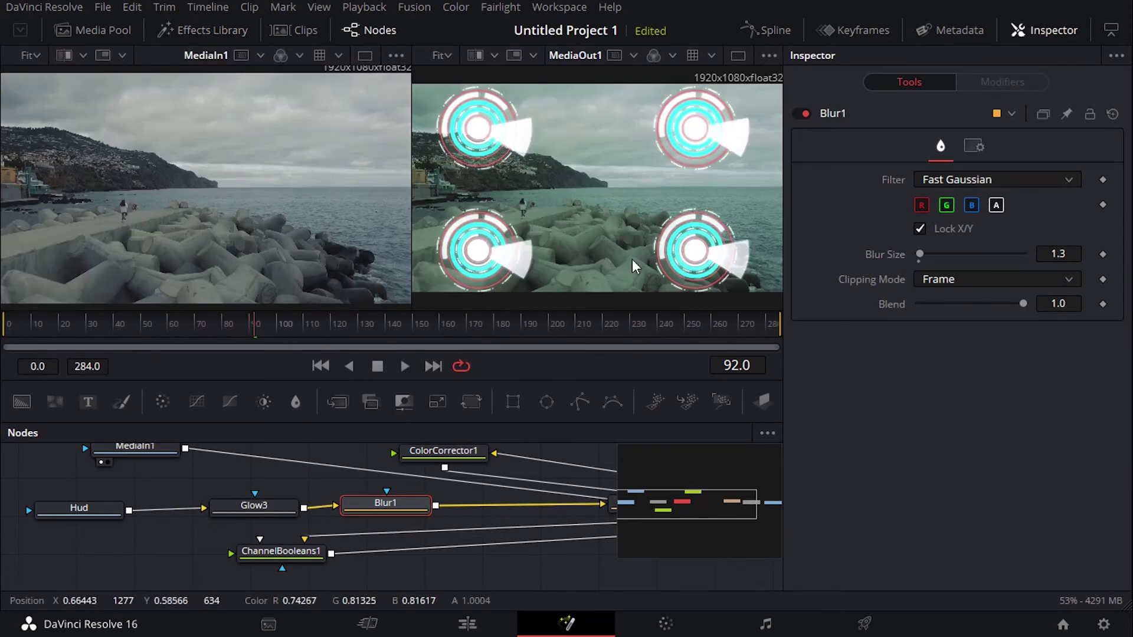
# - Set Glow3's Spread to about 0.11 and its Brightness to about 0.2
pyautogui.click(256, 504)
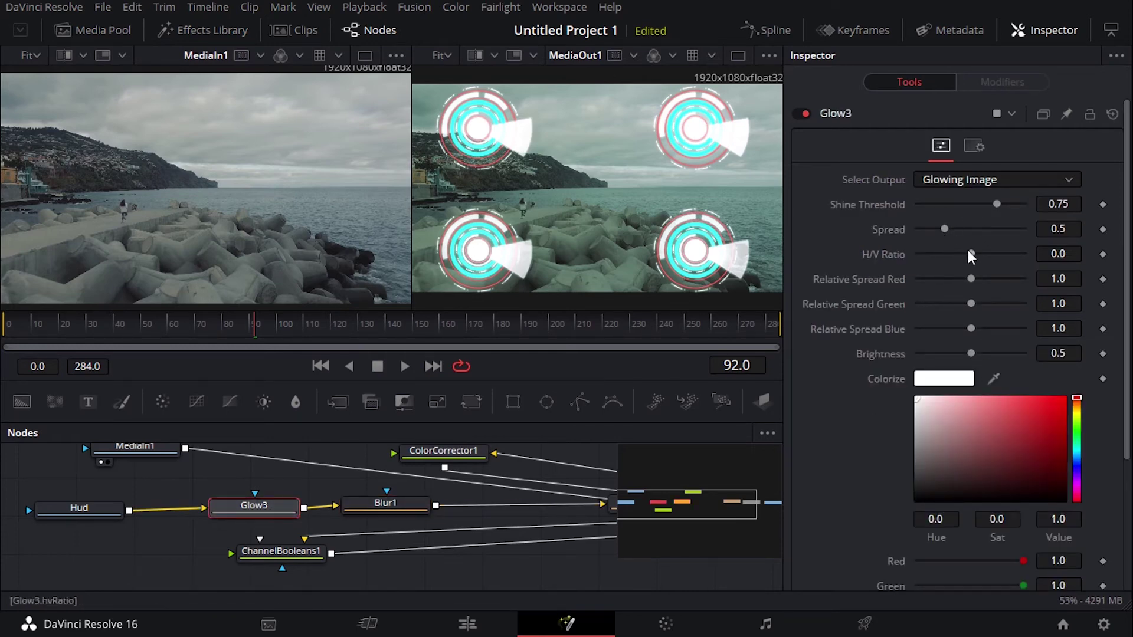
pyautogui.moveTo(943, 228); pyautogui.dragTo(924, 229)
pyautogui.moveTo(968, 353); pyautogui.dragTo(943, 350)
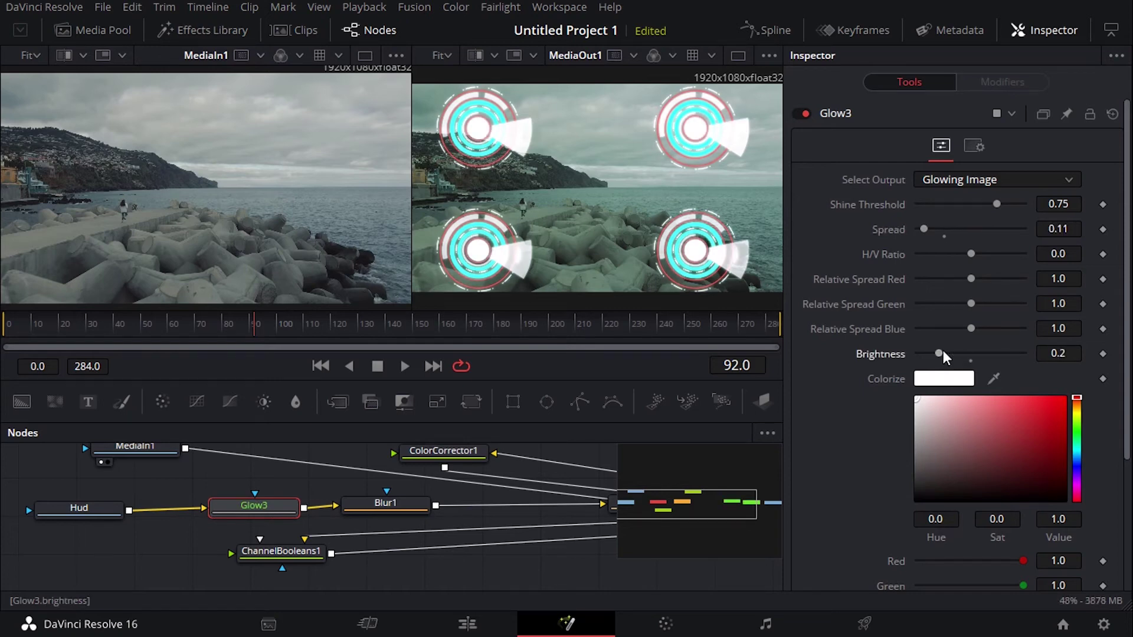
# - Set Glow3's Colorize color to black, then shift it to a very dark blue with saturation about 0.306 and value about 0.134
pyautogui.scroll(-2, 944, 413)
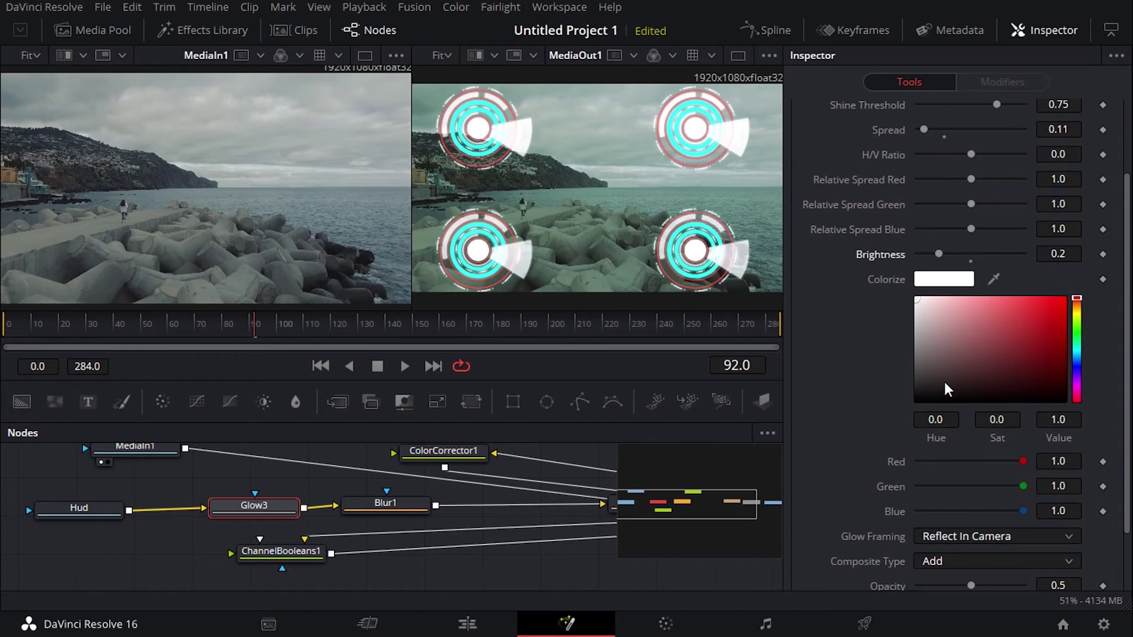
pyautogui.click(938, 278)
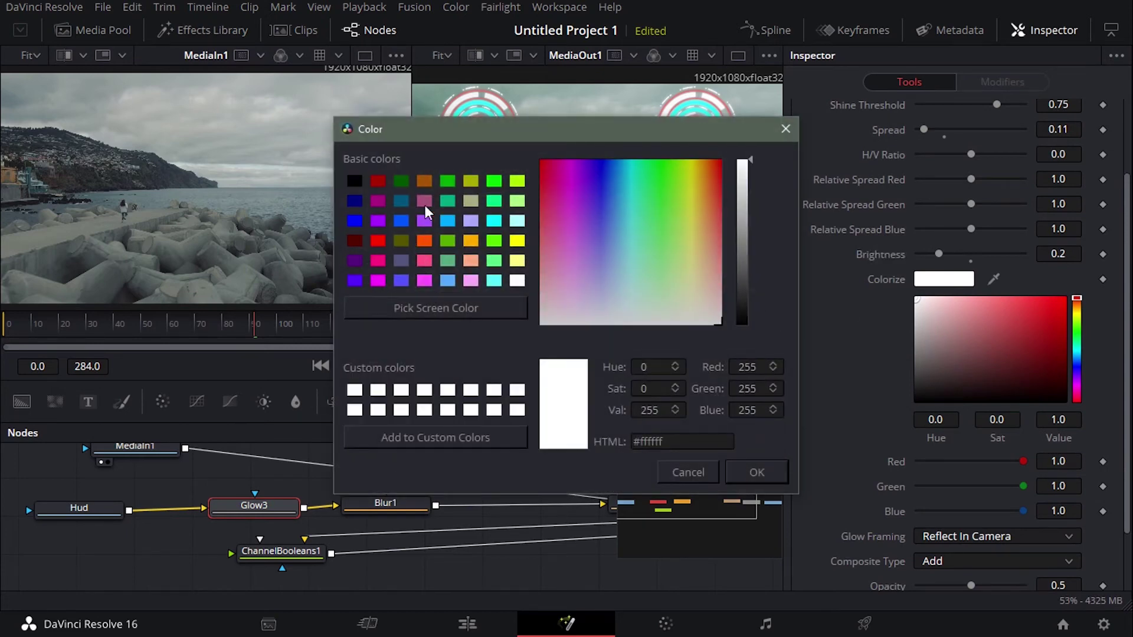
pyautogui.click(354, 180)
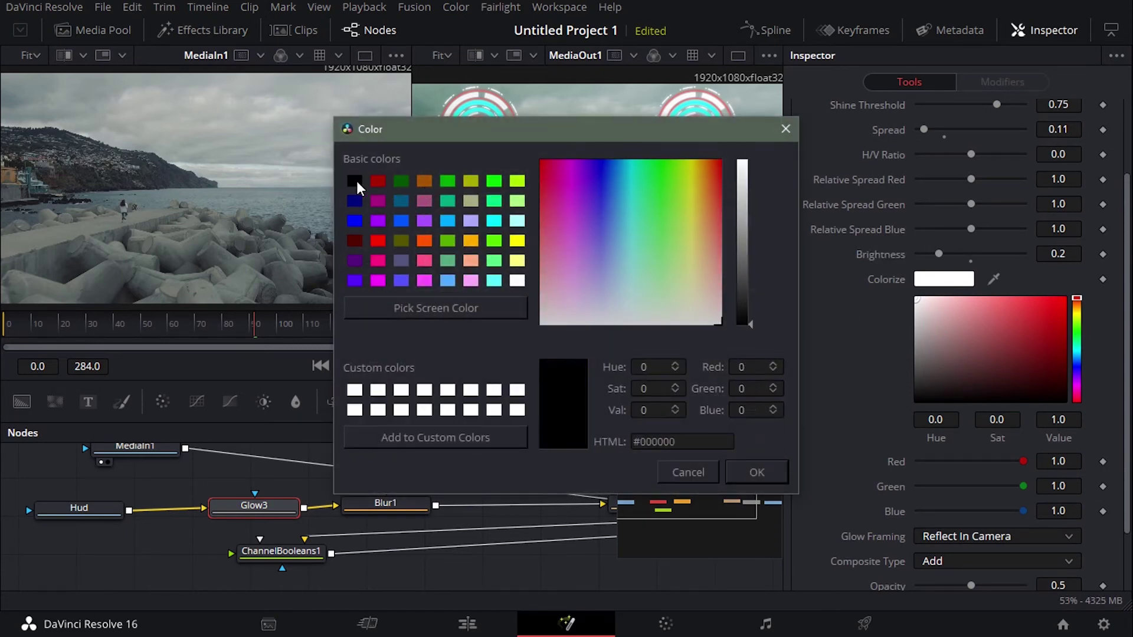
pyautogui.click(753, 473)
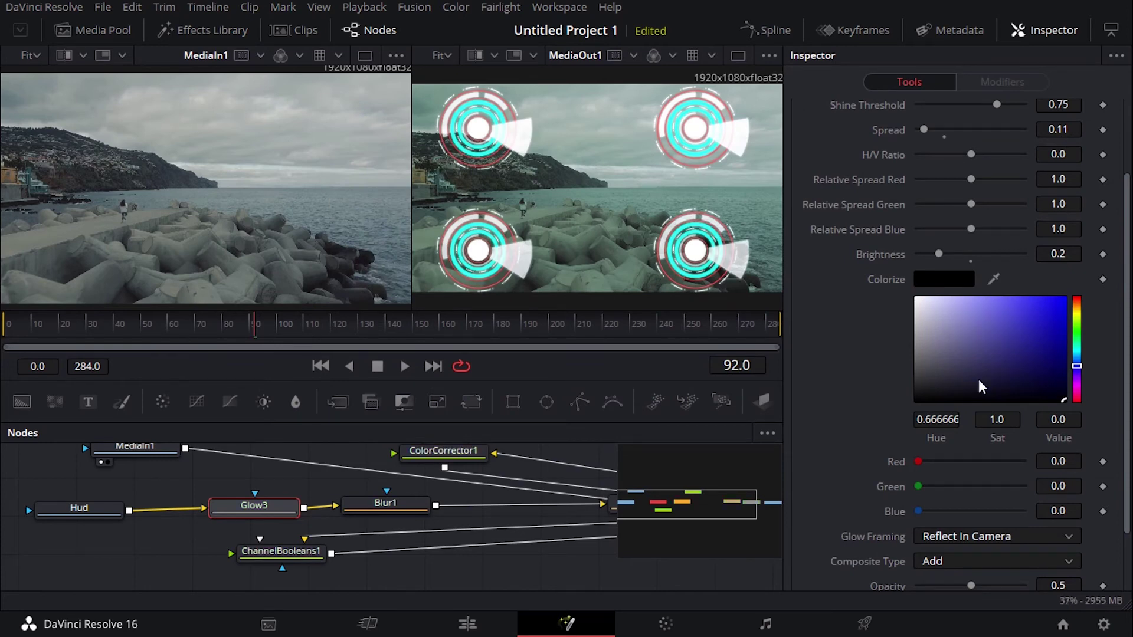
pyautogui.moveTo(978, 380)
pyautogui.mouseDown()
pyautogui.moveTo(1000, 391)
pyautogui.moveTo(960, 389)
pyautogui.mouseUp()
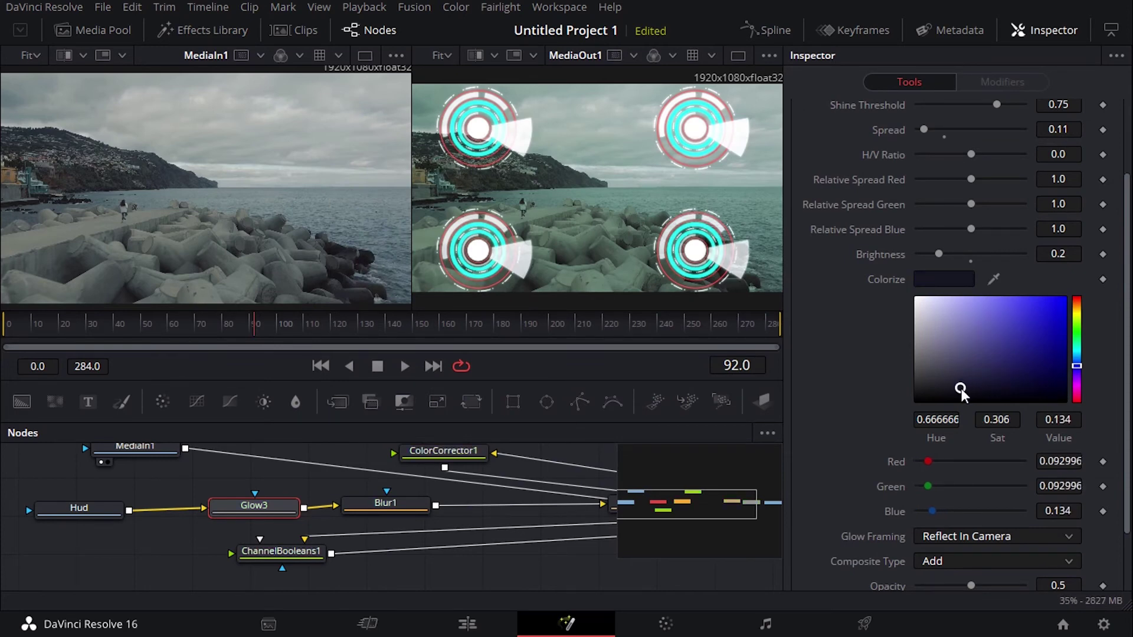
# - Check Glow3's output options, keeping Glowing Image, and fine-tune its Brightness to about 0.205
pyautogui.scroll(-3, 862, 435)
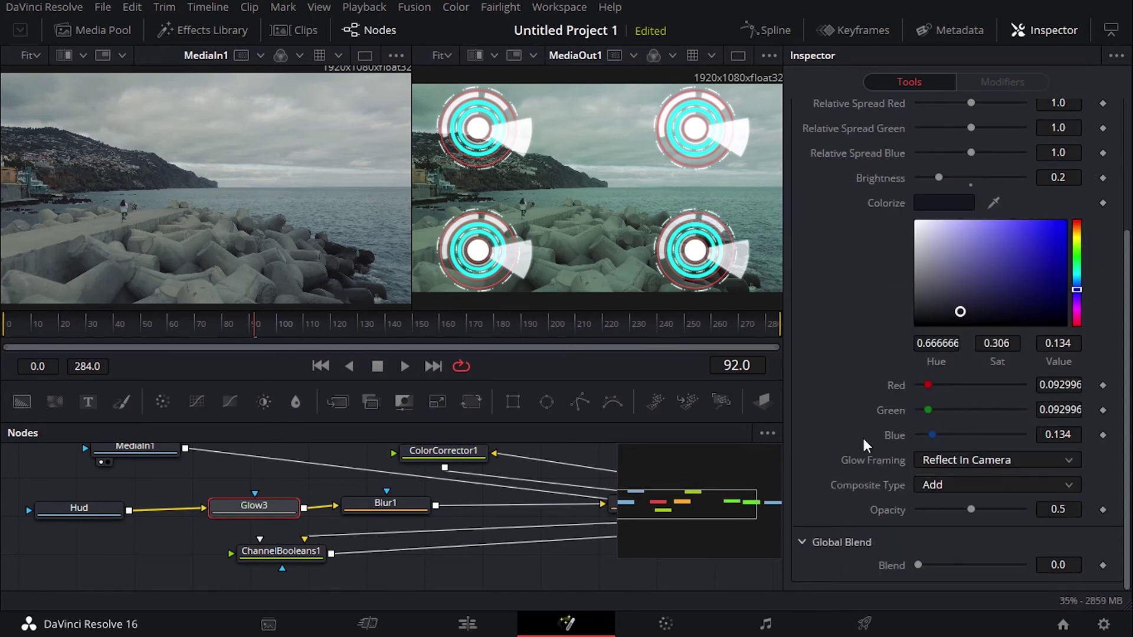
pyautogui.scroll(7, 862, 435)
pyautogui.click(980, 181)
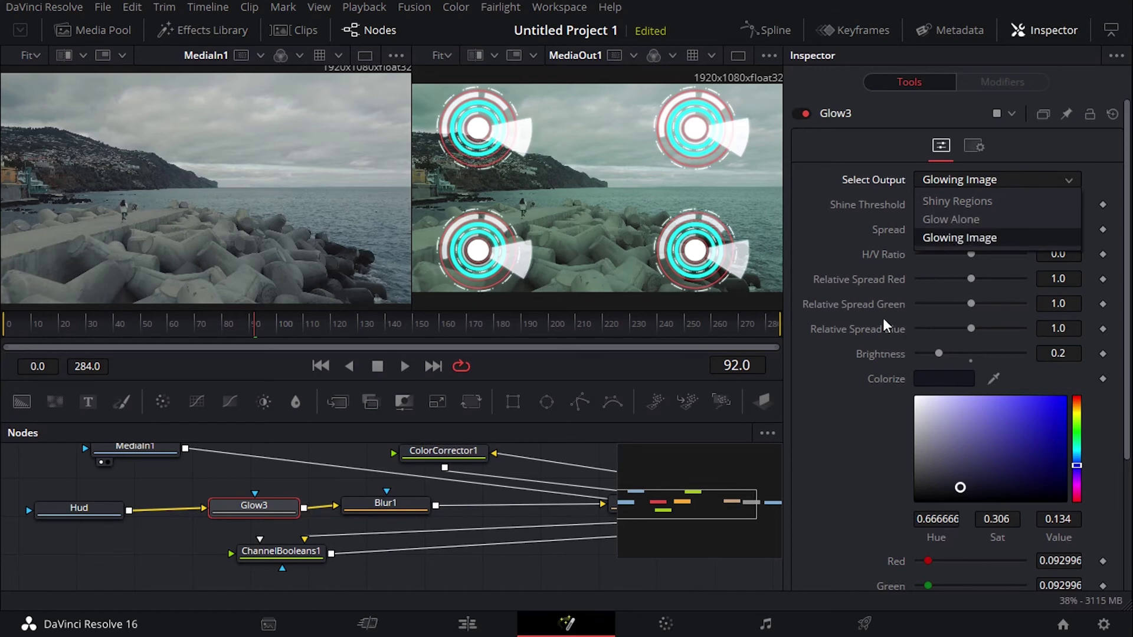
pyautogui.click(862, 403)
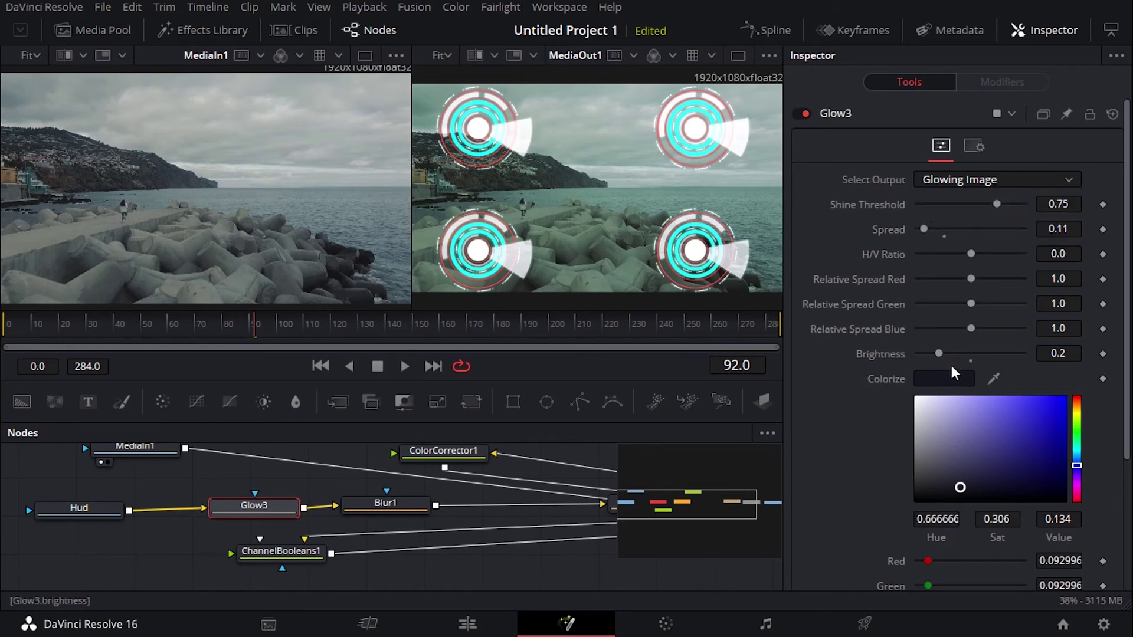
pyautogui.moveTo(935, 352); pyautogui.dragTo(1059, 349)
pyautogui.moveTo(956, 355)
pyautogui.mouseDown()
pyautogui.moveTo(947, 355)
pyautogui.moveTo(979, 352)
pyautogui.moveTo(941, 356)
pyautogui.mouseUp()
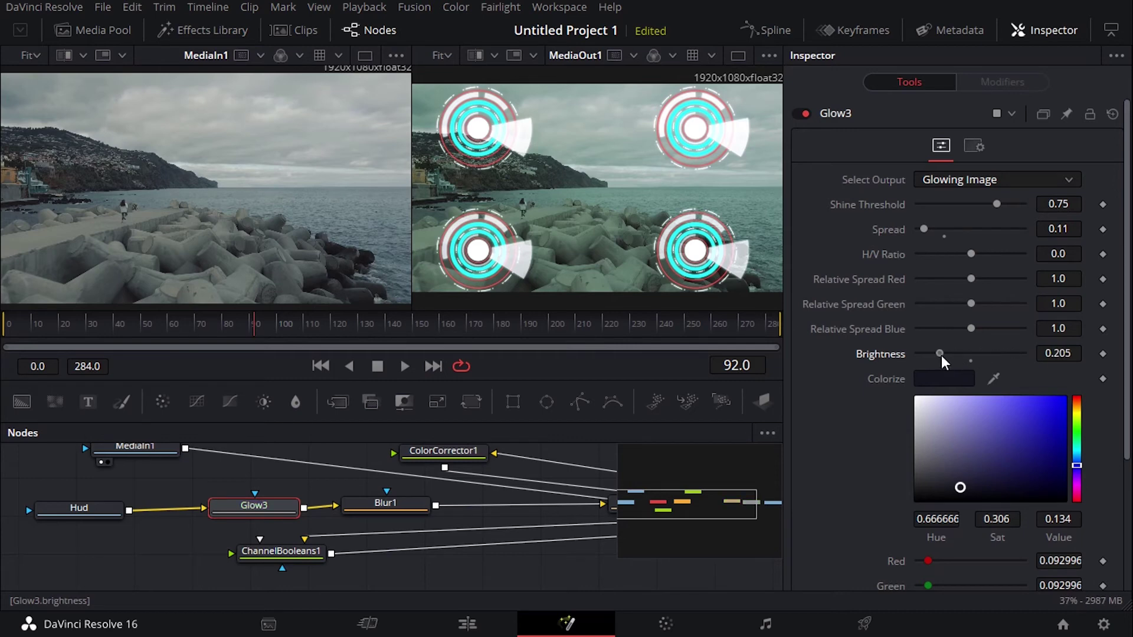
# - Rearrange the node graph compactly: Transform1 above Blur1, Merge1 below a shifted ColorCorrector1, and MediaOut1 closer to Merge1
pyautogui.click(711, 500)
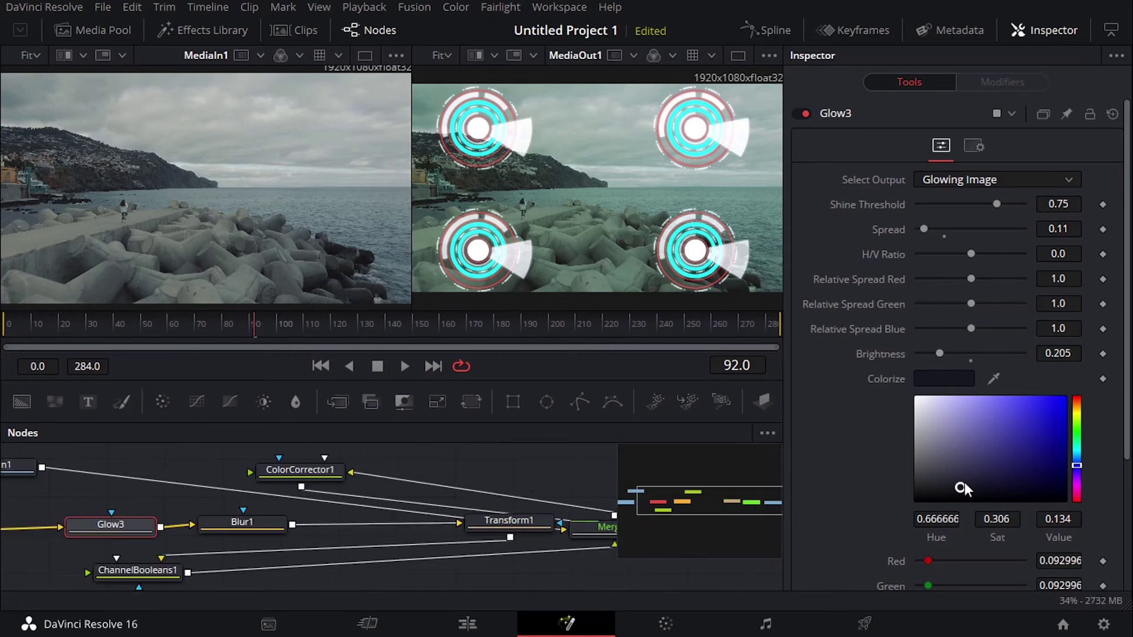
pyautogui.scroll(-2, 489, 520)
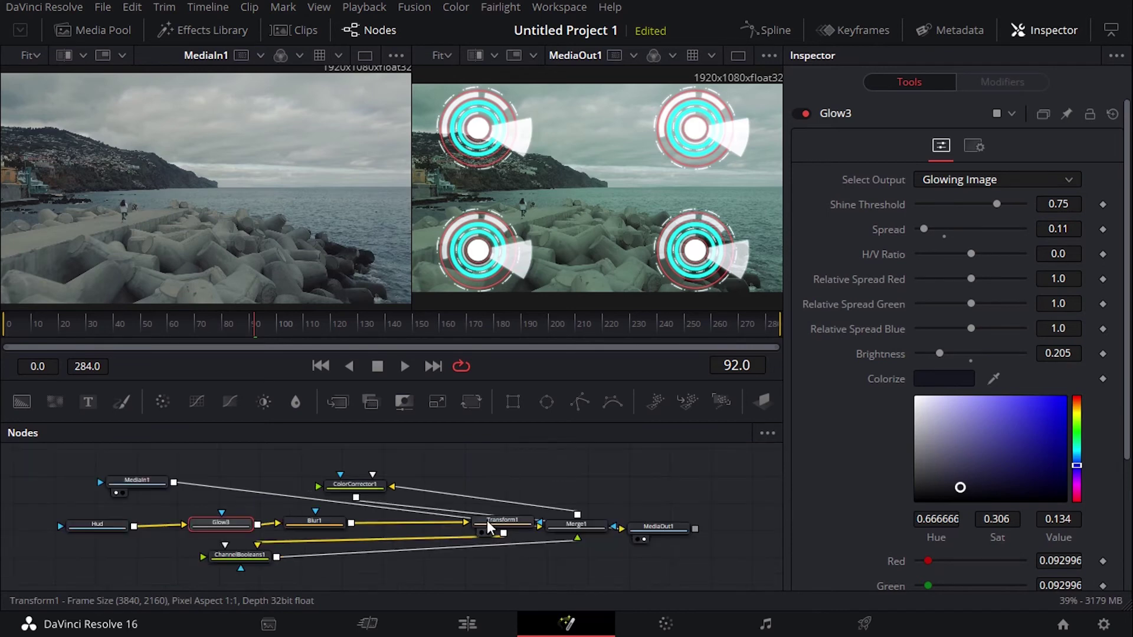
pyautogui.moveTo(354, 484); pyautogui.dragTo(432, 481)
pyautogui.scroll(-2, 551, 513)
pyautogui.moveTo(706, 508)
pyautogui.mouseDown()
pyautogui.moveTo(710, 490)
pyautogui.moveTo(724, 496)
pyautogui.mouseUp()
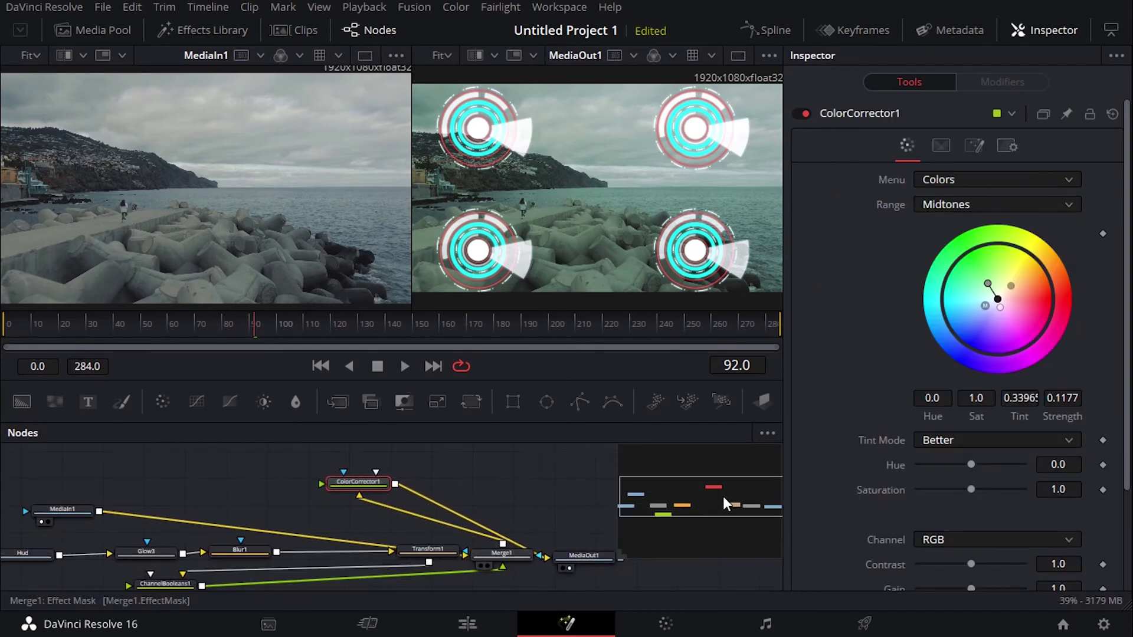
pyautogui.moveTo(431, 547); pyautogui.dragTo(225, 512)
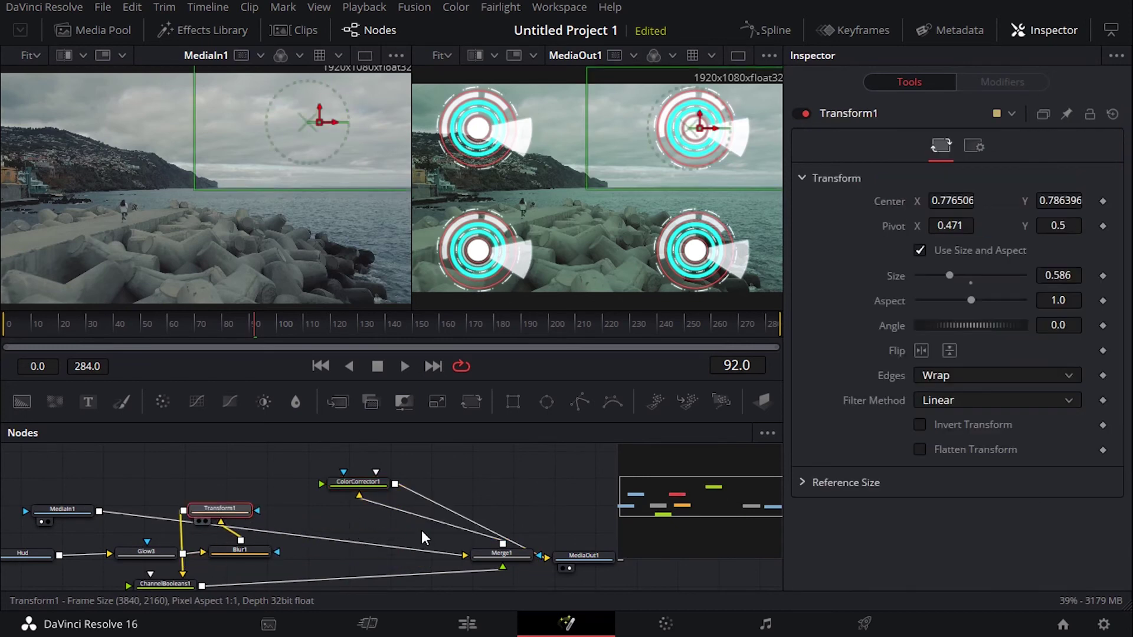
pyautogui.moveTo(498, 553); pyautogui.dragTo(378, 529)
pyautogui.moveTo(558, 557); pyautogui.dragTo(518, 547)
pyautogui.scroll(-2, 187, 530)
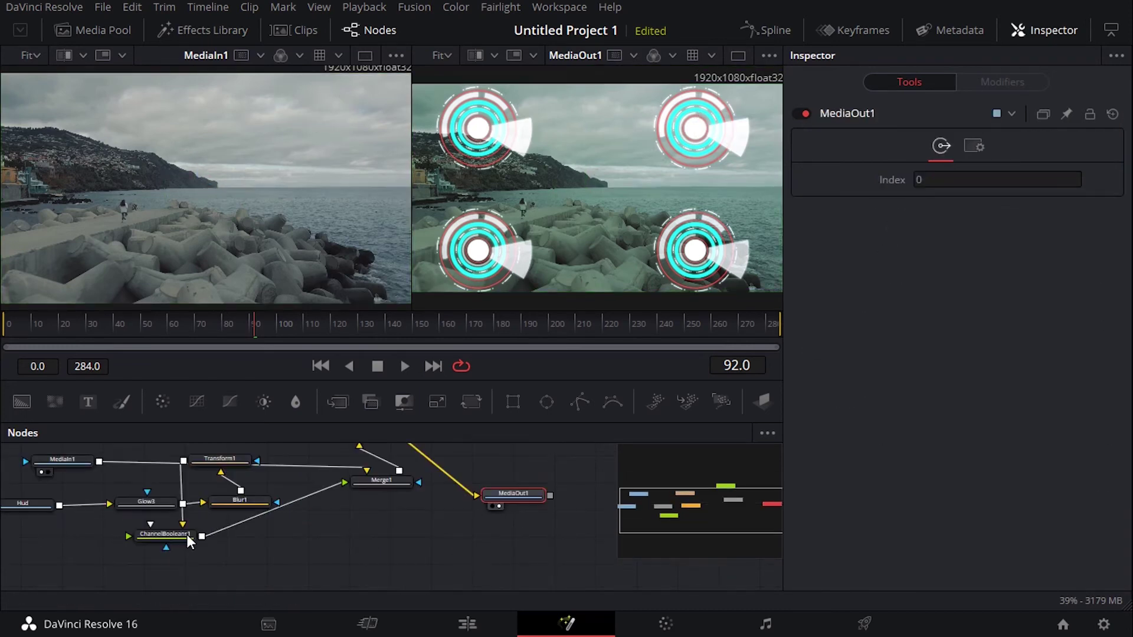
pyautogui.moveTo(682, 502); pyautogui.dragTo(707, 502)
# - Preview Glow3 alone in the viewer showing MediaIn1, and switch that viewer back to MediaIn1
pyautogui.click(254, 533)
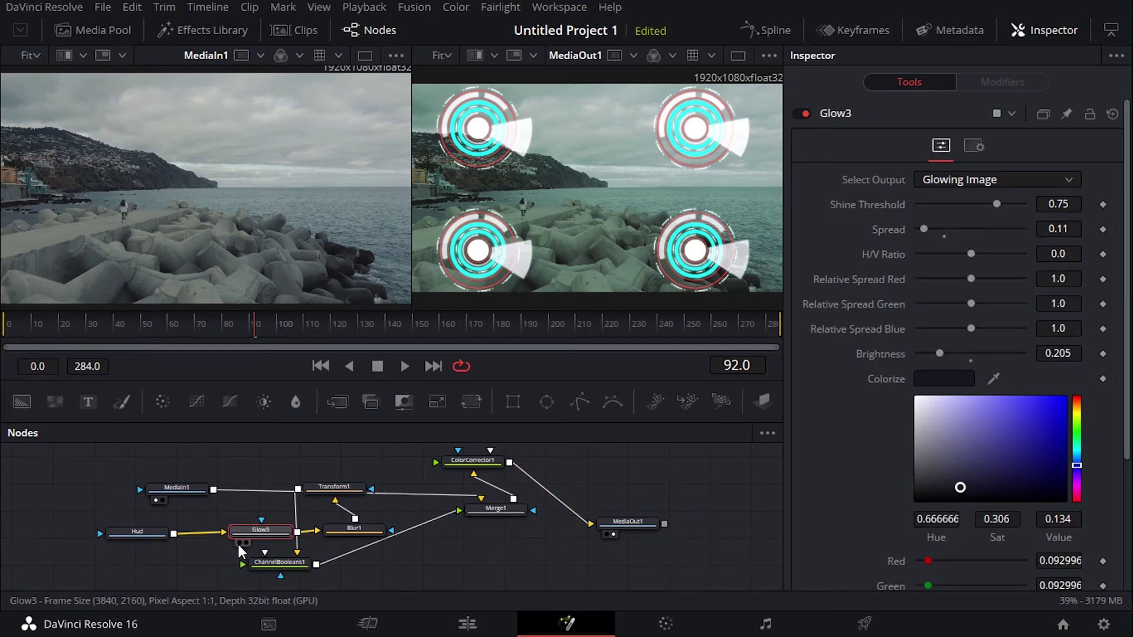
pyautogui.click(239, 542)
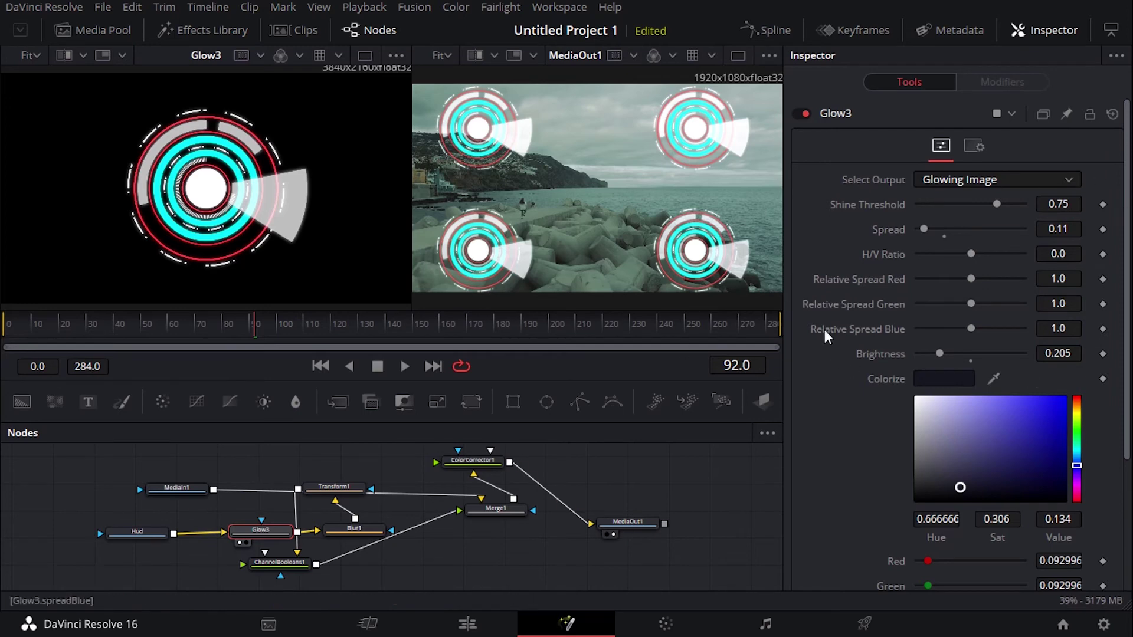
pyautogui.click(163, 491)
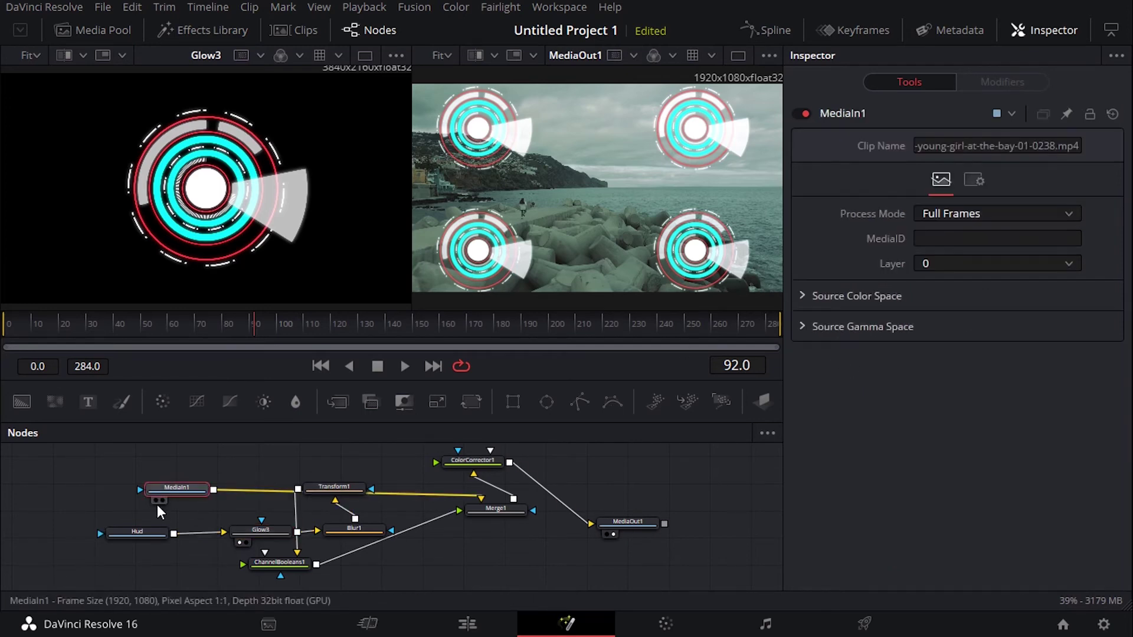
pyautogui.click(156, 501)
# - Tidy the graph by moving MediaOut1 slightly away from Merge1 and nudging Blur1 and MediaIn1 to clearer spots
pyautogui.moveTo(631, 521); pyautogui.dragTo(661, 508)
pyautogui.click(661, 510)
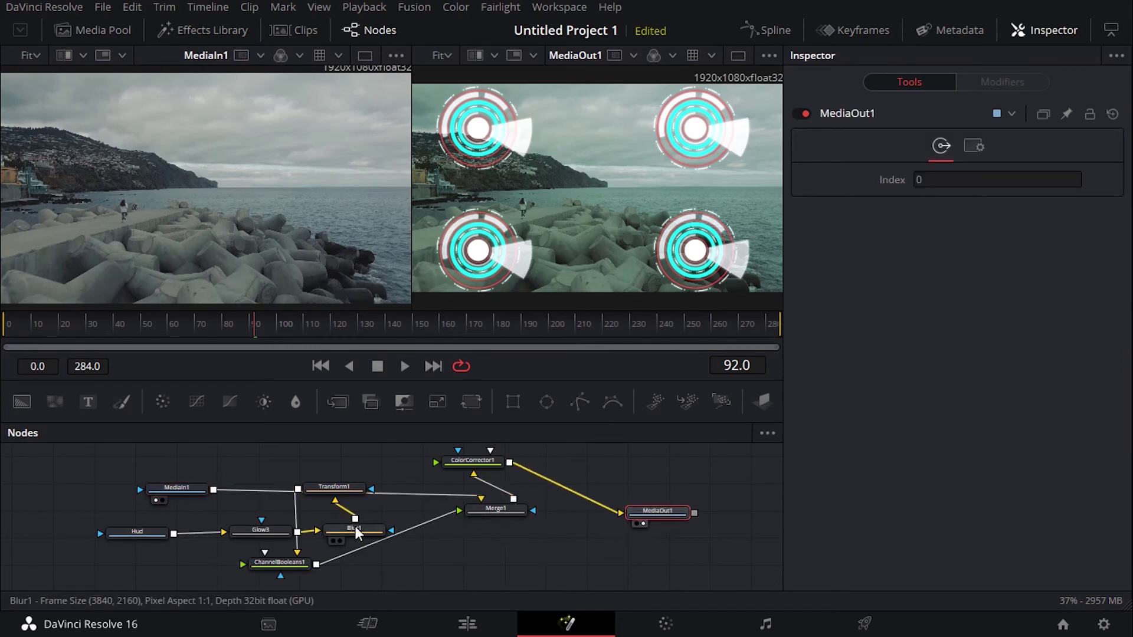
pyautogui.moveTo(355, 533); pyautogui.dragTo(349, 525)
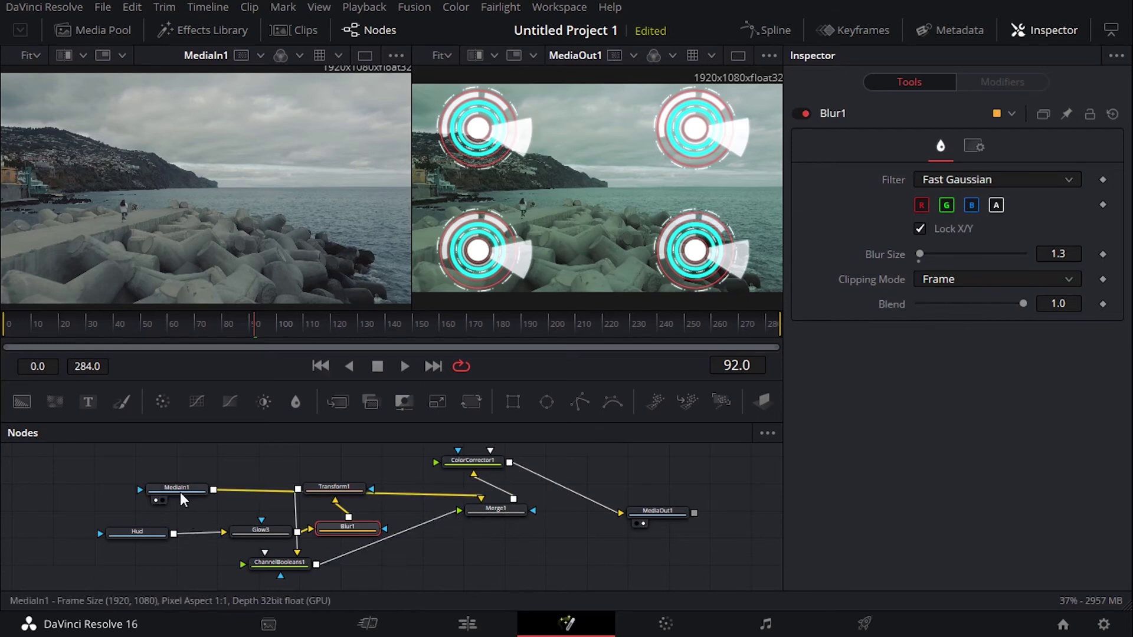
pyautogui.moveTo(179, 492); pyautogui.dragTo(161, 486)
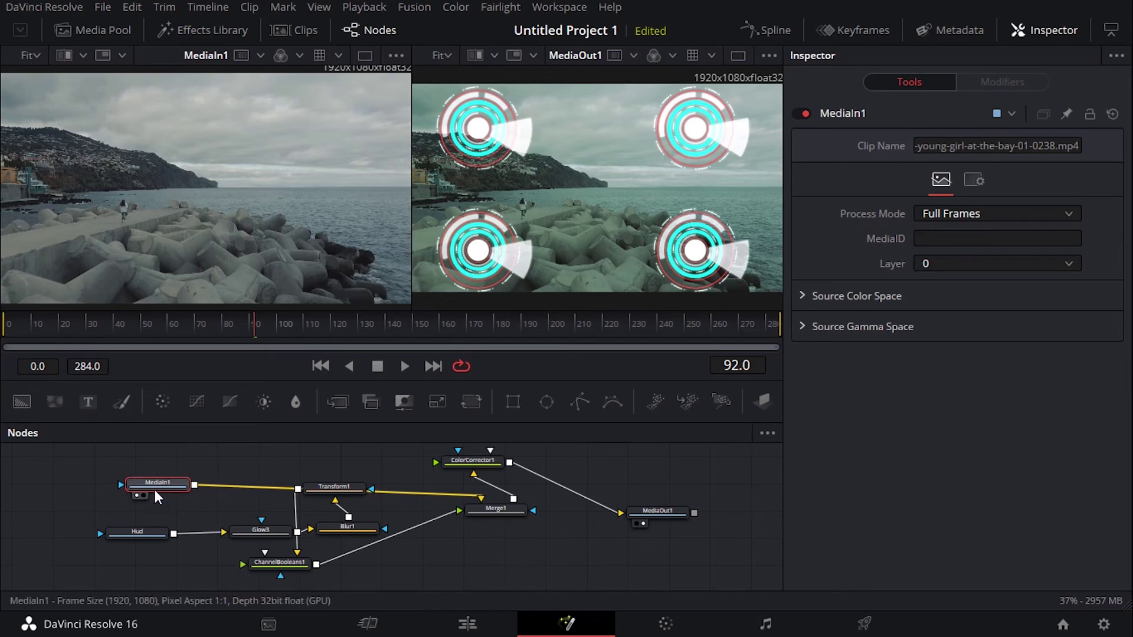
pyautogui.moveTo(155, 489); pyautogui.dragTo(151, 488)
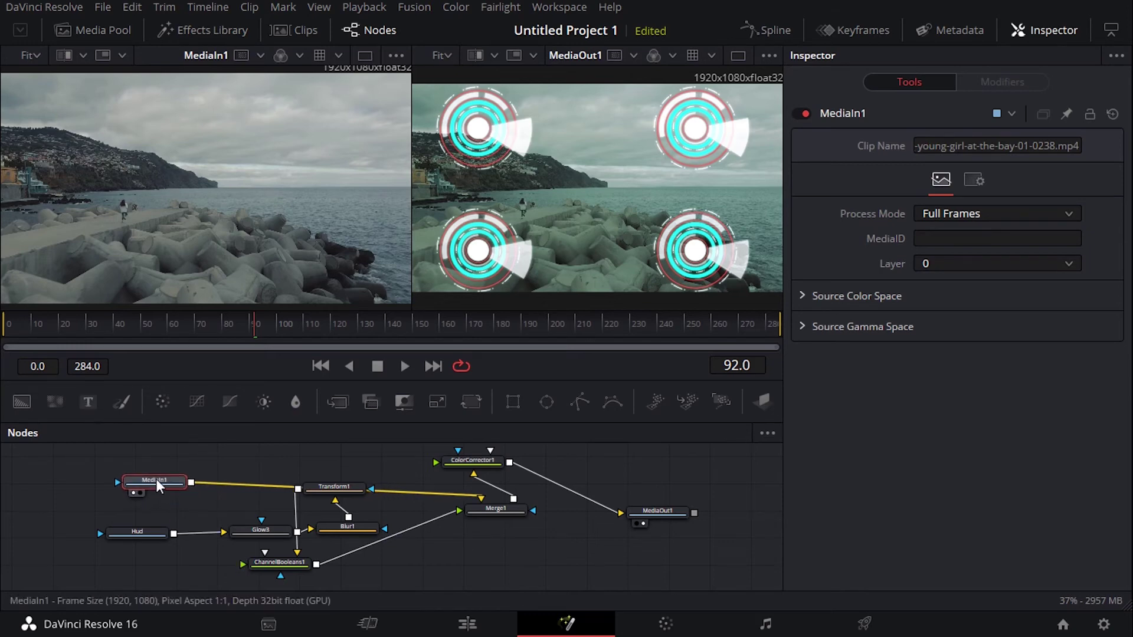
# - Add a Text node merged over MediaIn1 and place it above Merge2 in the node graph
pyautogui.click(92, 405)
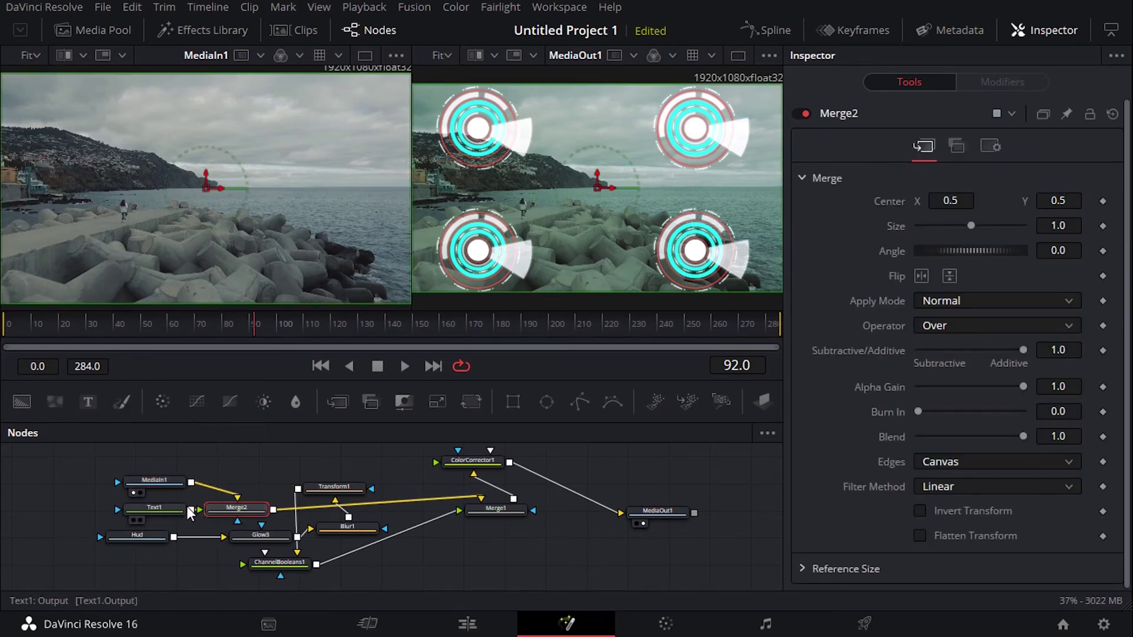
pyautogui.moveTo(186, 506); pyautogui.dragTo(253, 477)
pyautogui.click(254, 479)
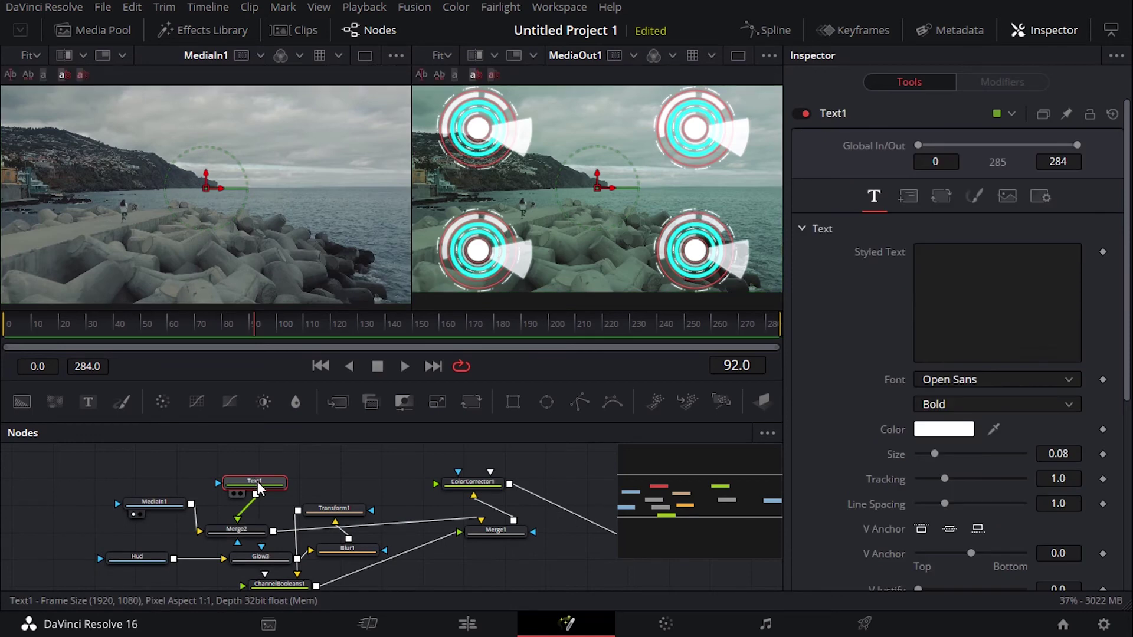
# - Enter "Runing inside the huds" as Text1's styled text and set its font to Normograf
pyautogui.click(960, 288)
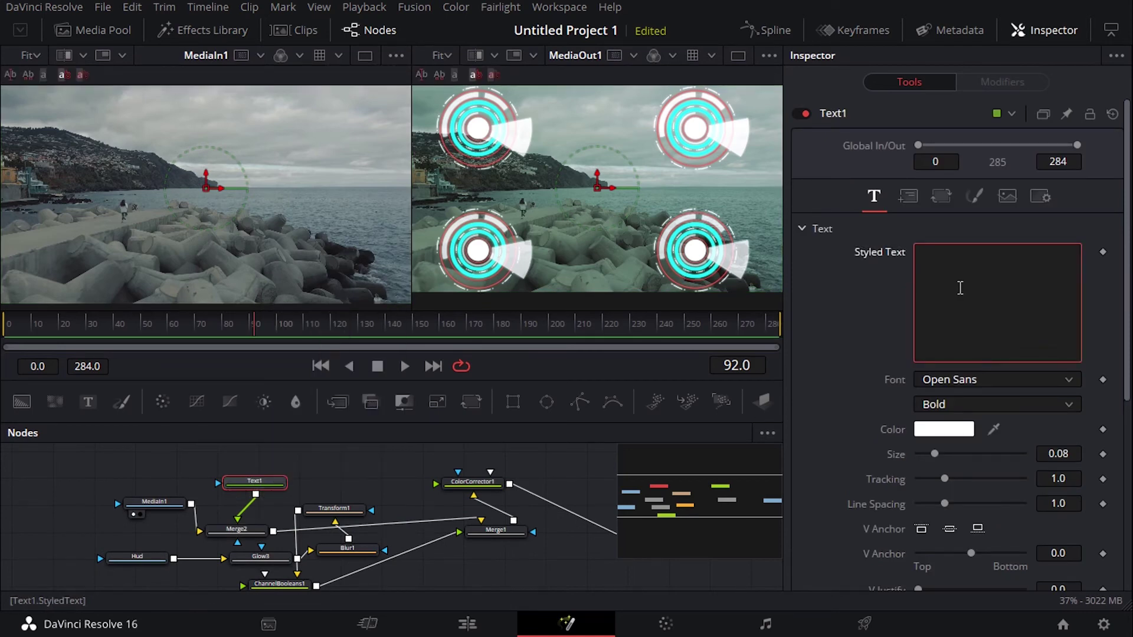
pyautogui.write('R')
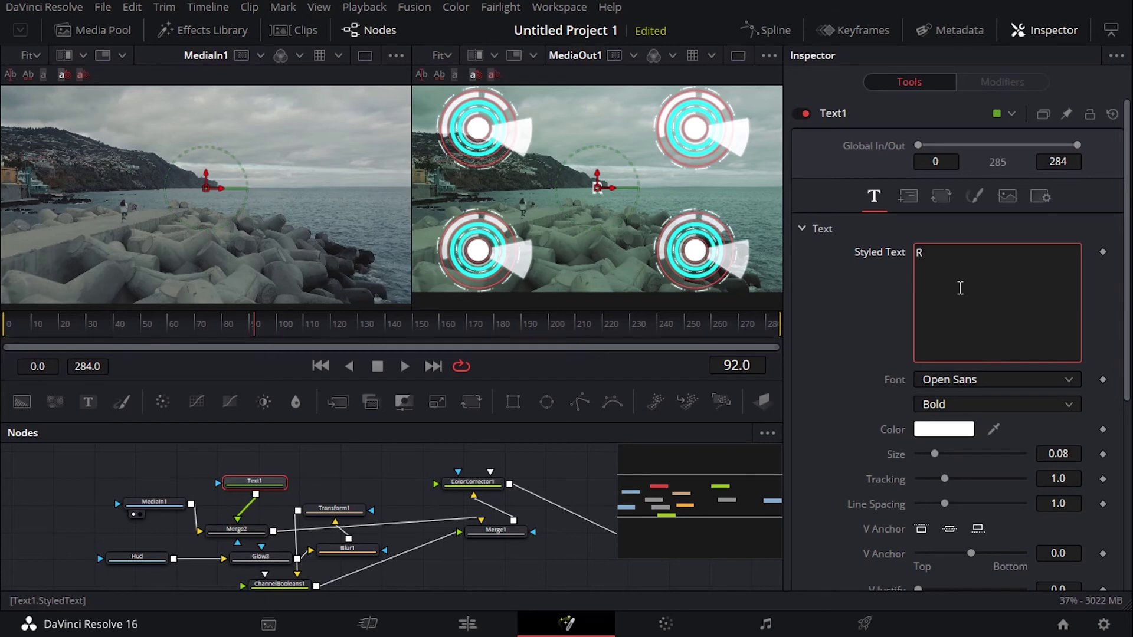
pyautogui.write('uning')
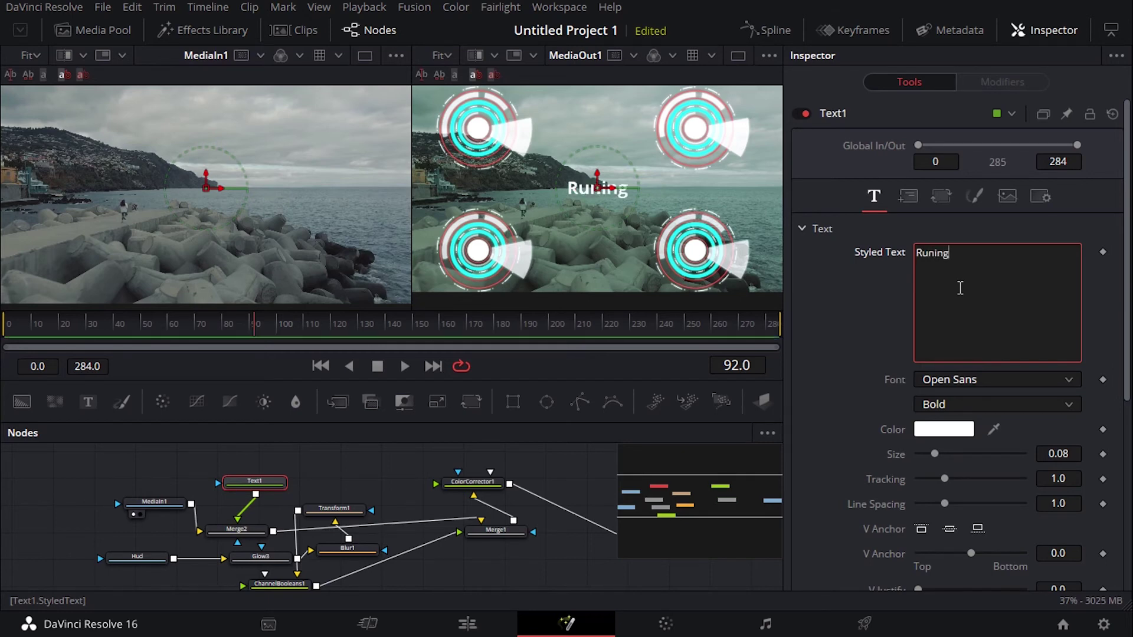
pyautogui.write(' insid')
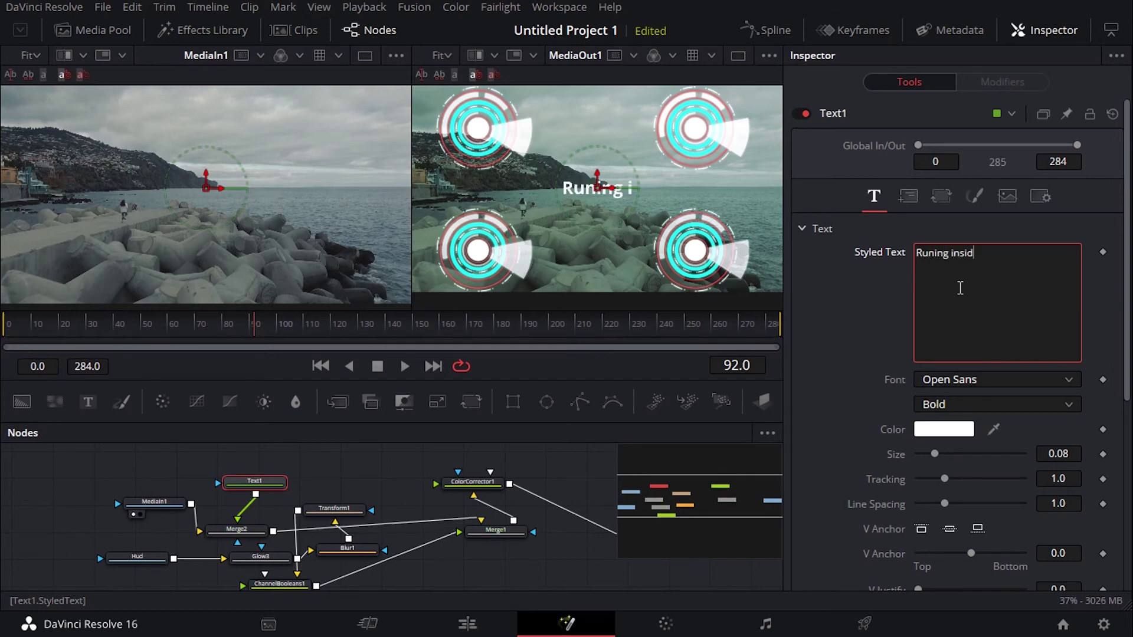
pyautogui.write('e the hu')
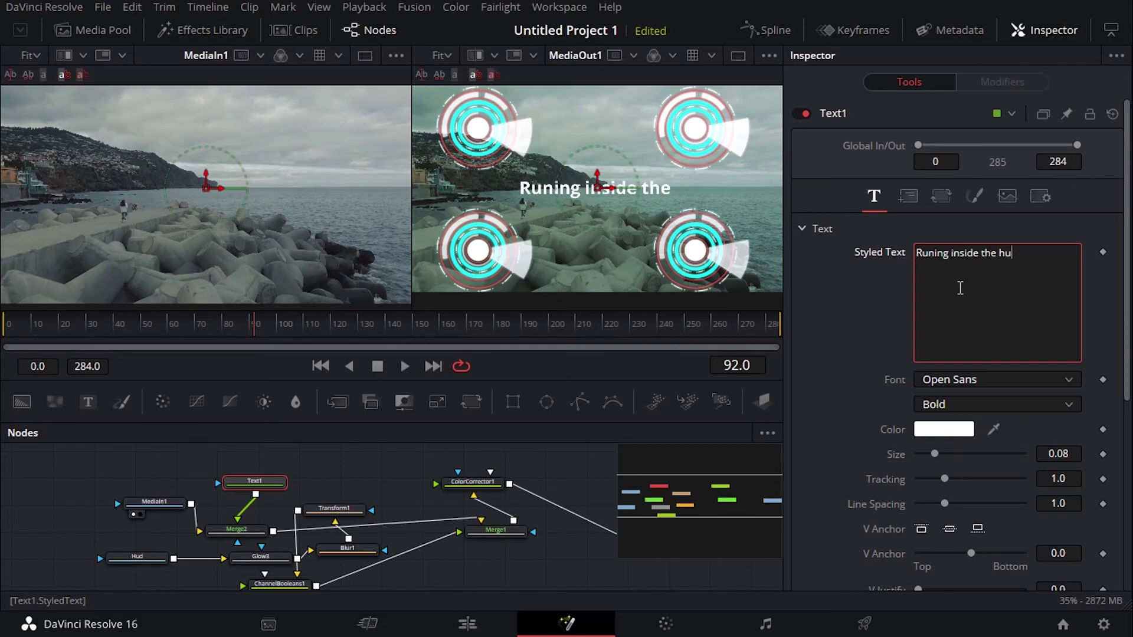
pyautogui.write('ds')
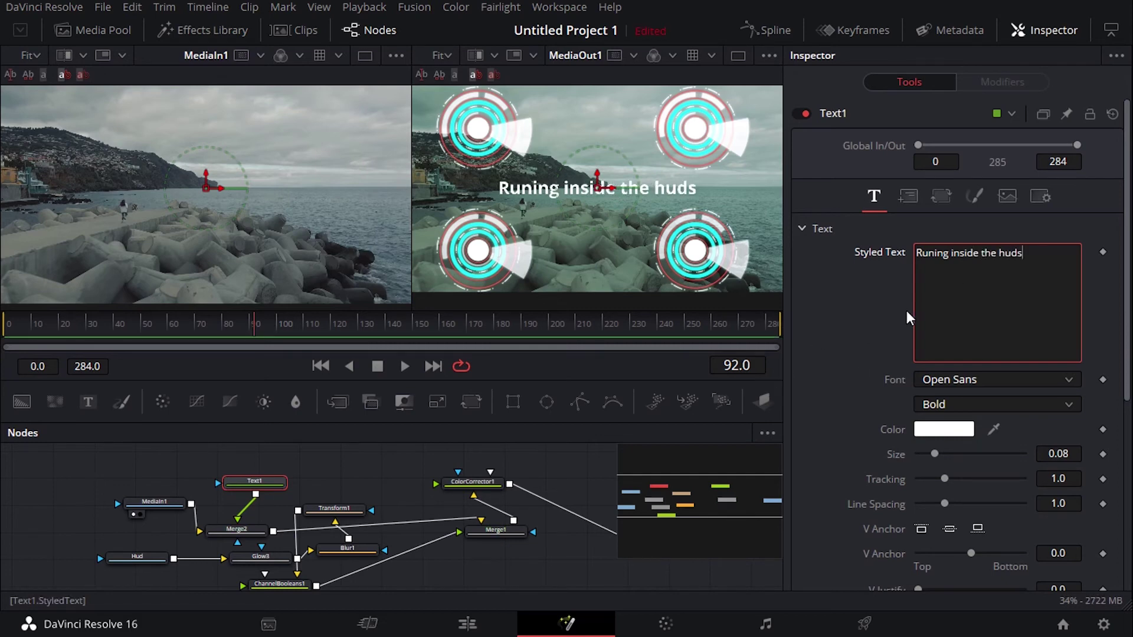
pyautogui.click(944, 377)
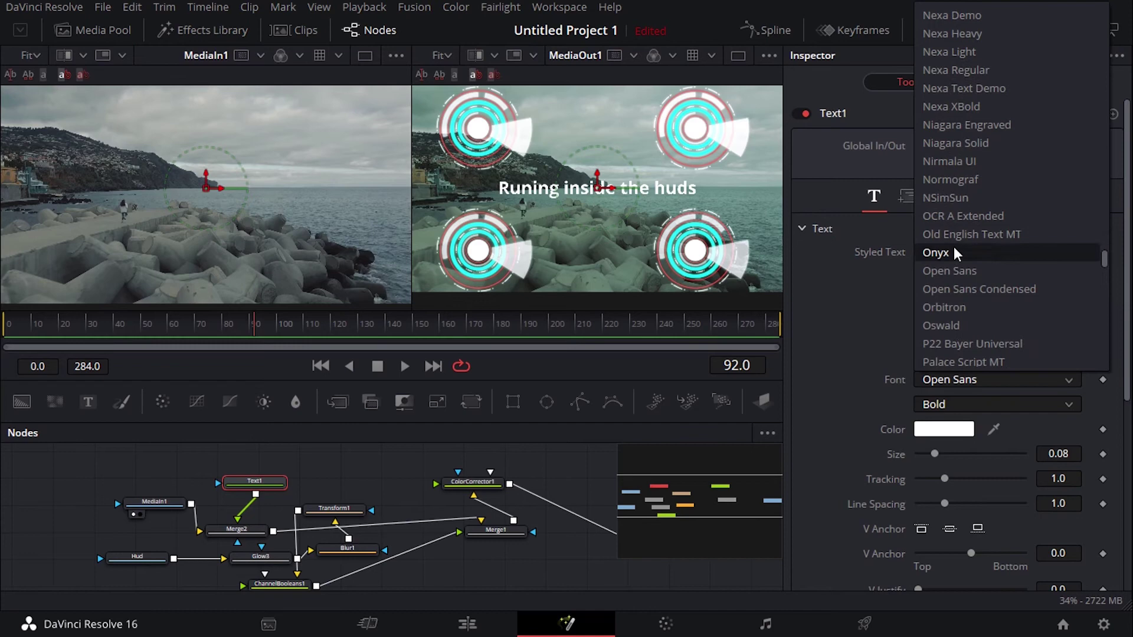
pyautogui.click(964, 185)
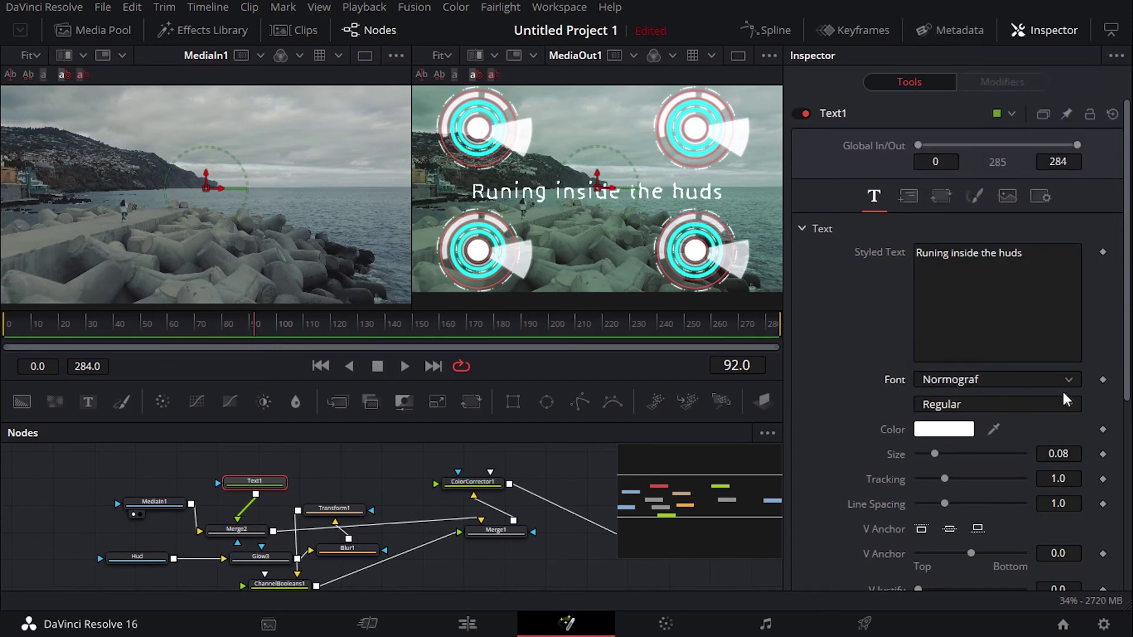
pyautogui.click(962, 382)
pyautogui.scroll(-2, 969, 343)
pyautogui.scroll(-3, 965, 354)
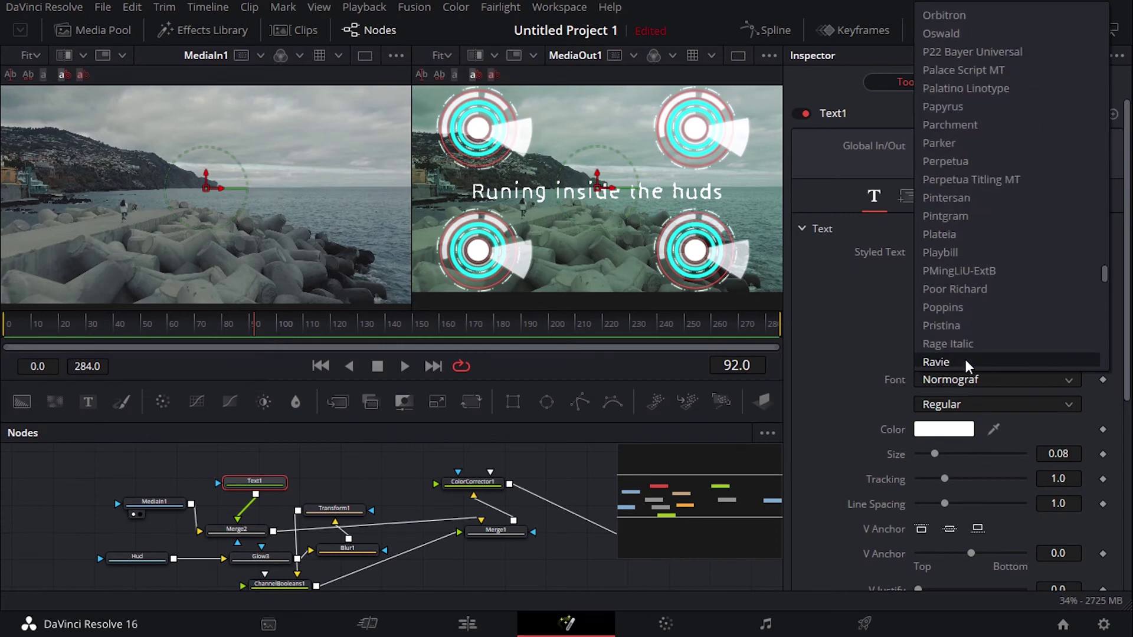
pyautogui.click(965, 359)
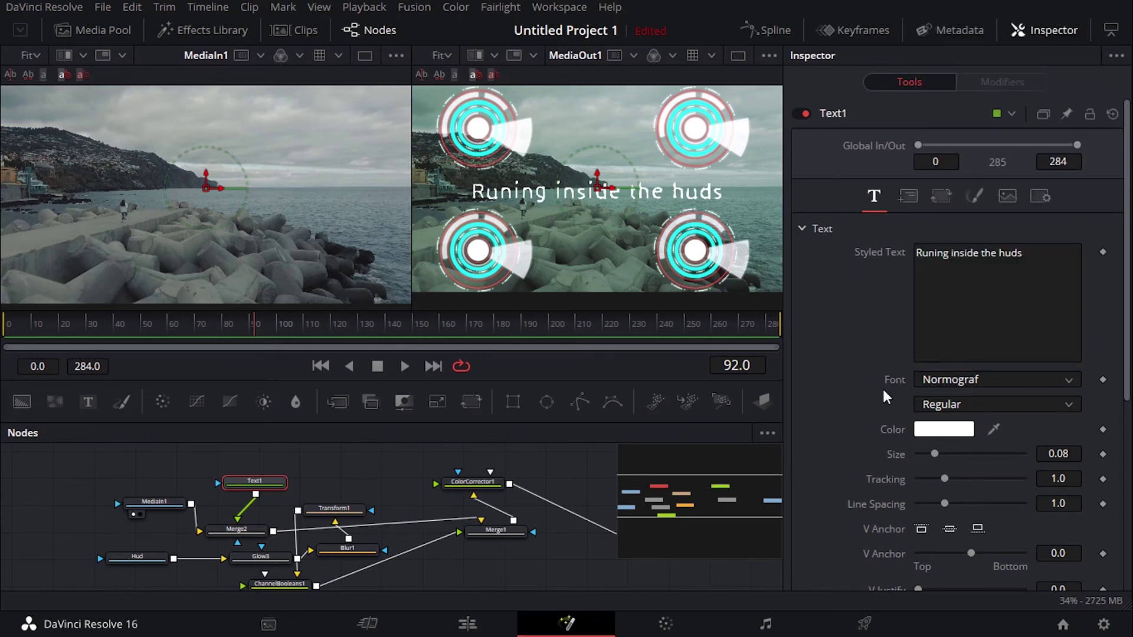
# - Change the font of Text1 to Sitka Heading
pyautogui.click(996, 376)
pyautogui.scroll(-3, 989, 294)
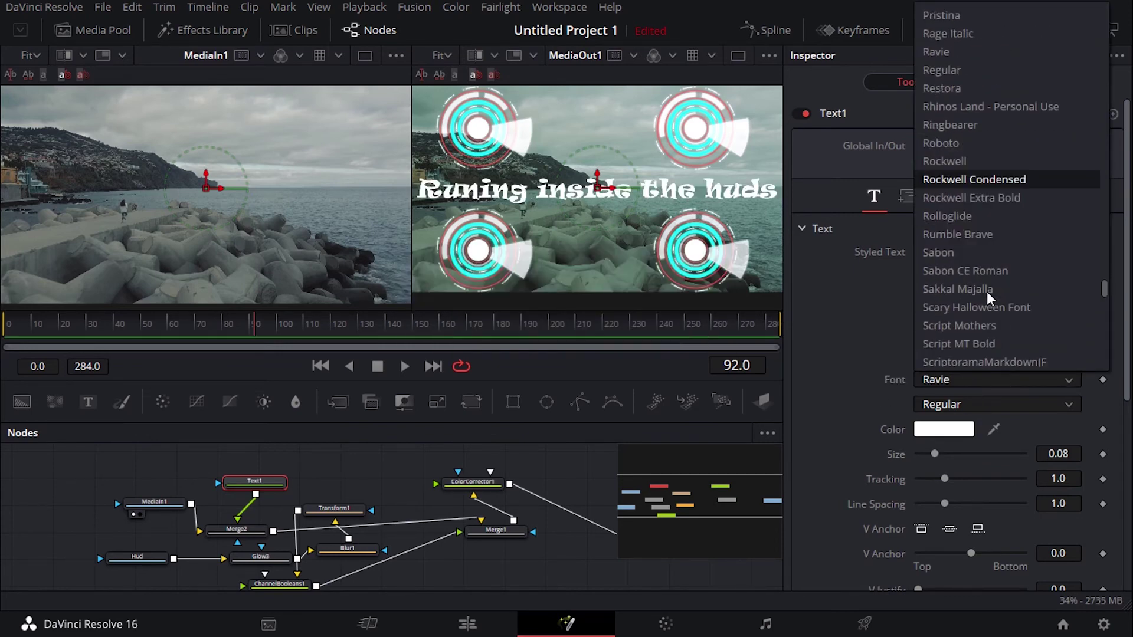
pyautogui.scroll(-6, 987, 292)
pyautogui.scroll(-3, 983, 331)
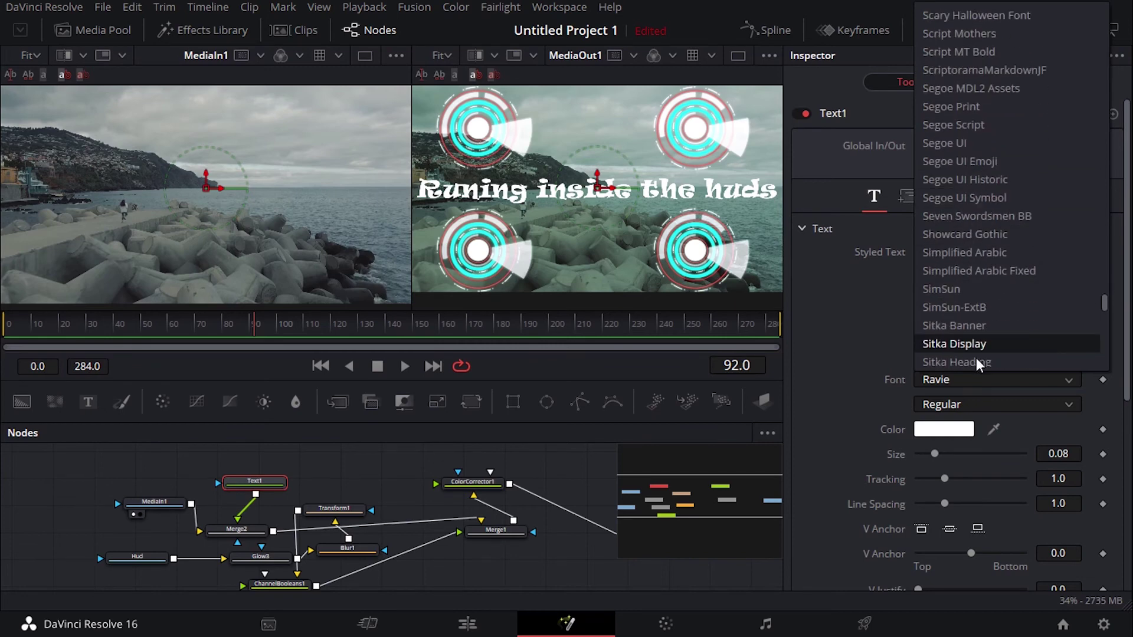
pyautogui.click(976, 358)
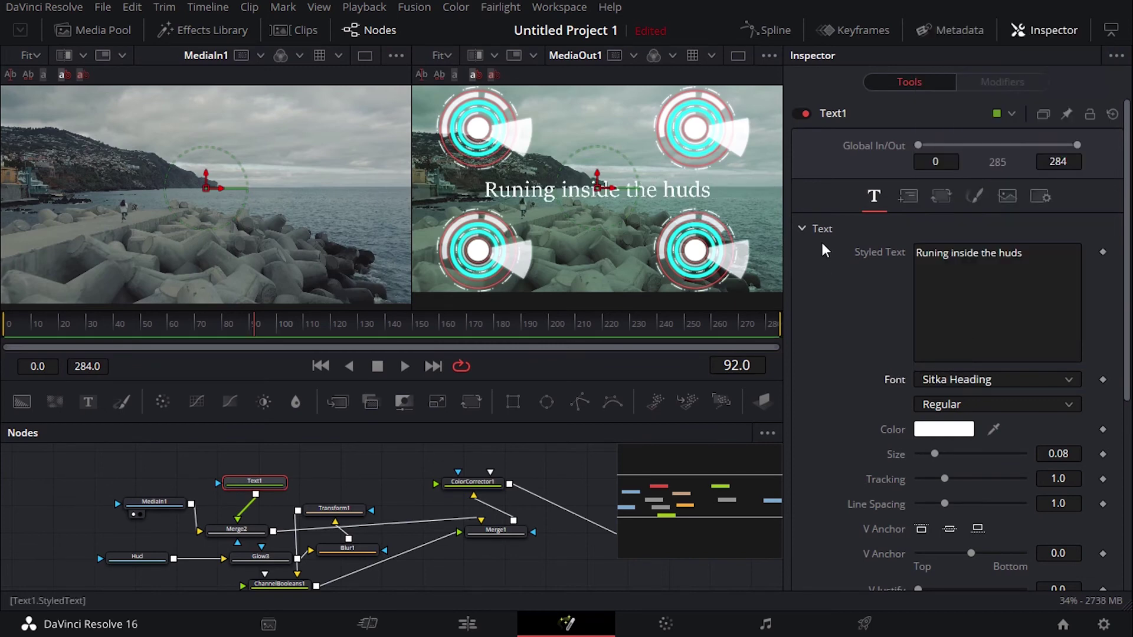
# - Review Text1's size, spacing, anchor and write-on settings, and look over the whole node graph from MediaIn1 to MediaOut1
pyautogui.scroll(-5, 852, 343)
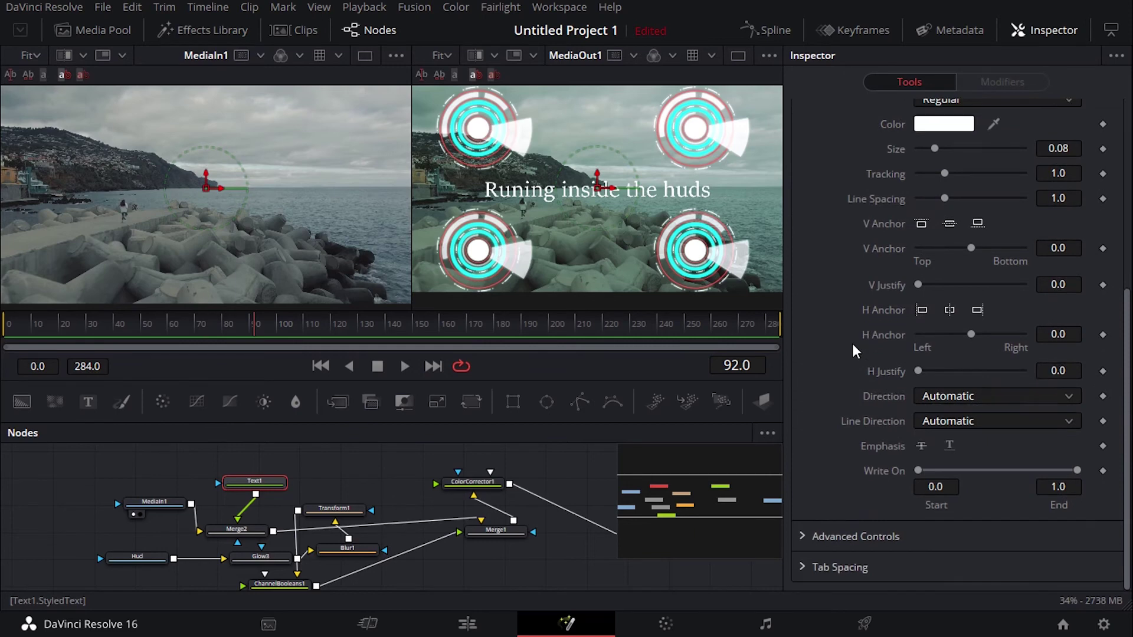
pyautogui.scroll(5, 852, 343)
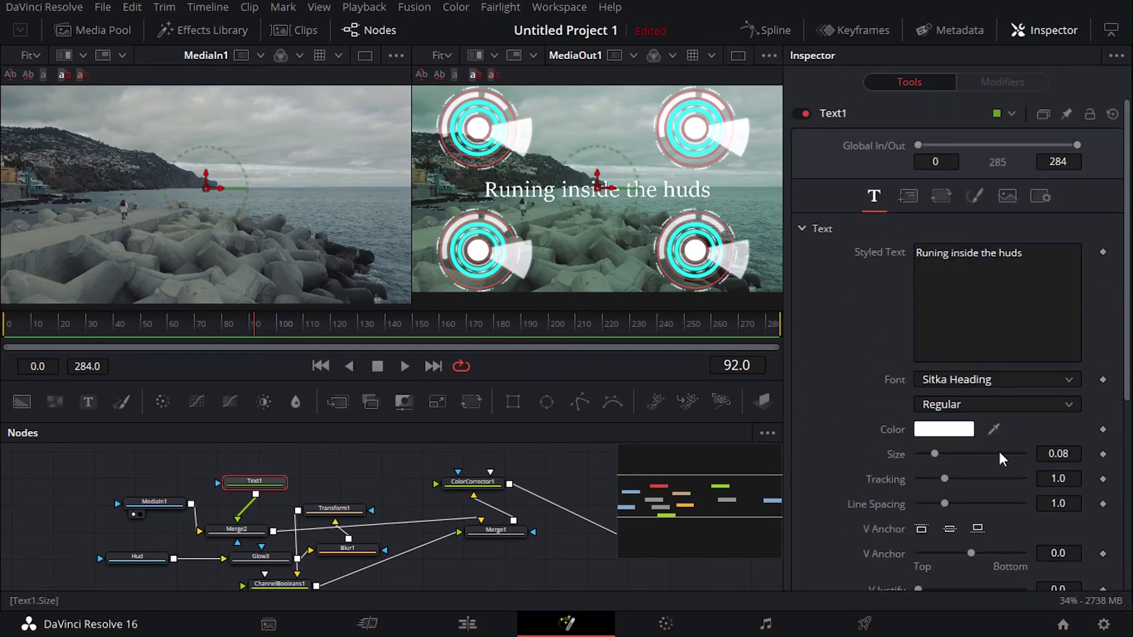
pyautogui.moveTo(268, 489); pyautogui.dragTo(274, 487)
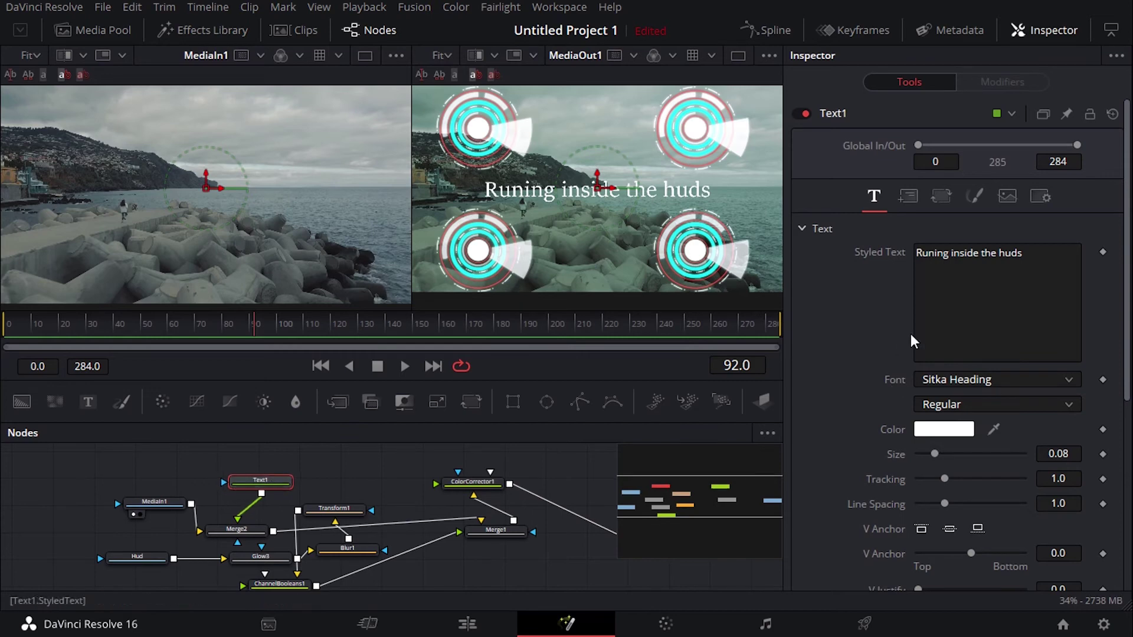
pyautogui.scroll(-5, 968, 508)
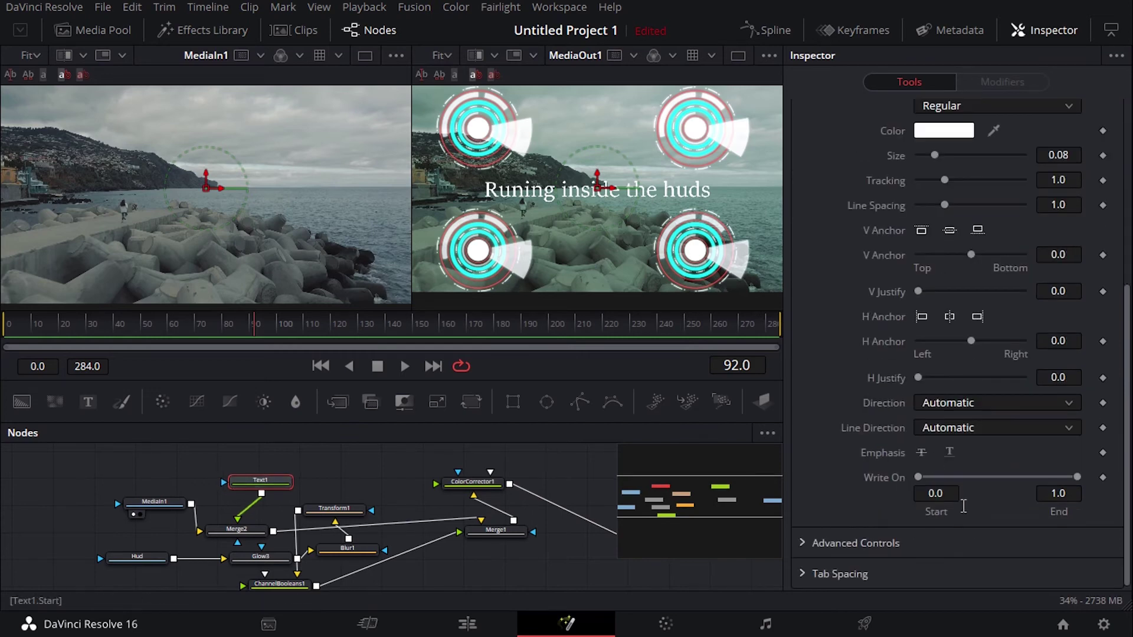
pyautogui.click(710, 502)
pyautogui.moveTo(710, 498)
pyautogui.mouseDown()
pyautogui.moveTo(707, 507)
pyautogui.moveTo(694, 491)
pyautogui.moveTo(735, 498)
pyautogui.moveTo(693, 501)
pyautogui.moveTo(717, 501)
pyautogui.moveTo(706, 501)
pyautogui.mouseUp()
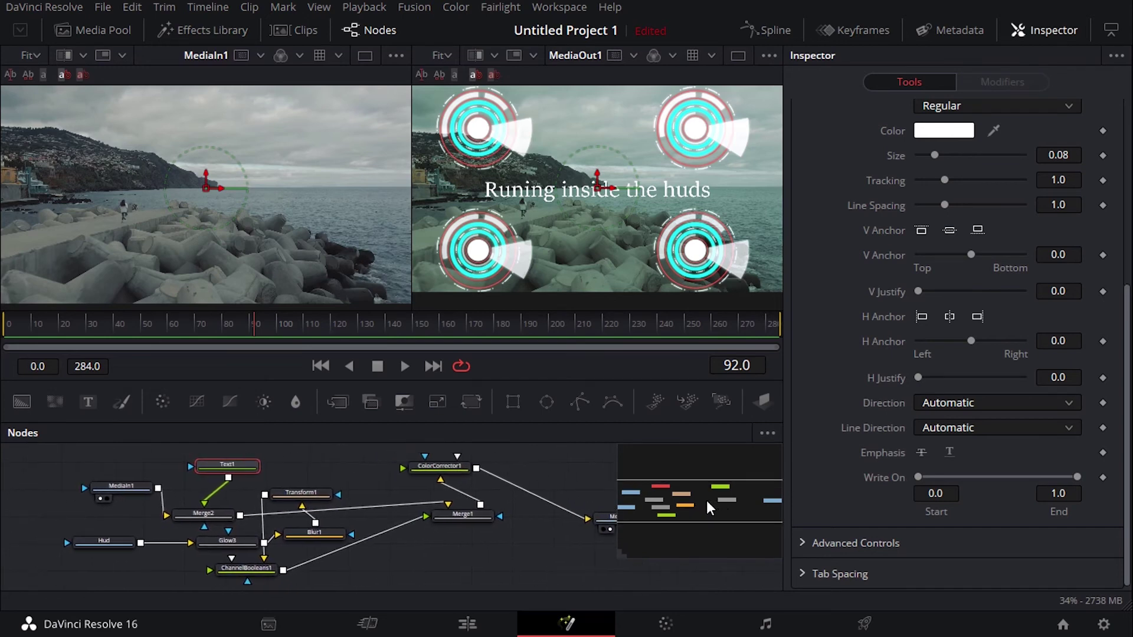
pyautogui.click(132, 486)
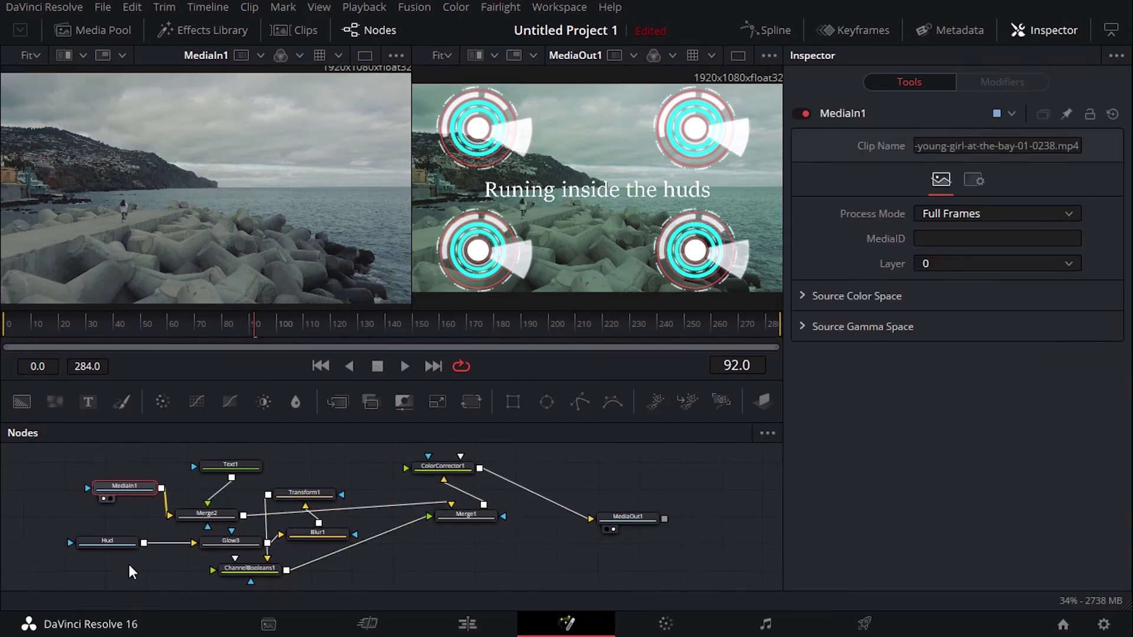
pyautogui.scroll(-2, 128, 562)
pyautogui.scroll(2, 153, 555)
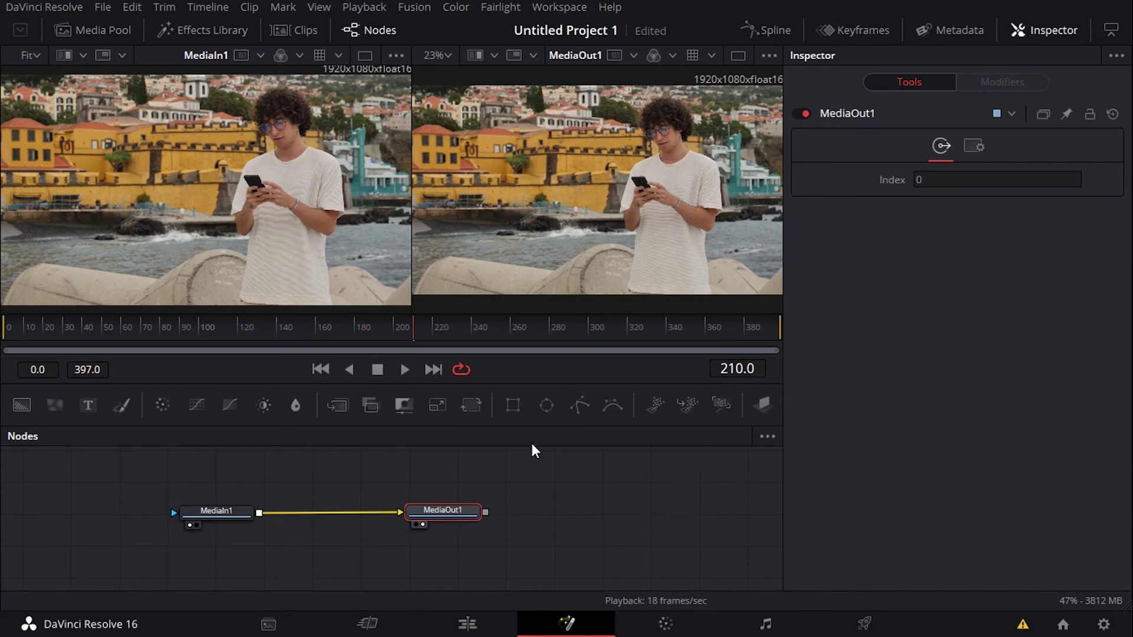
# - Insert a Paint node between MediaIn1 and MediaOut1 and place it above their connection
pyautogui.click(194, 508)
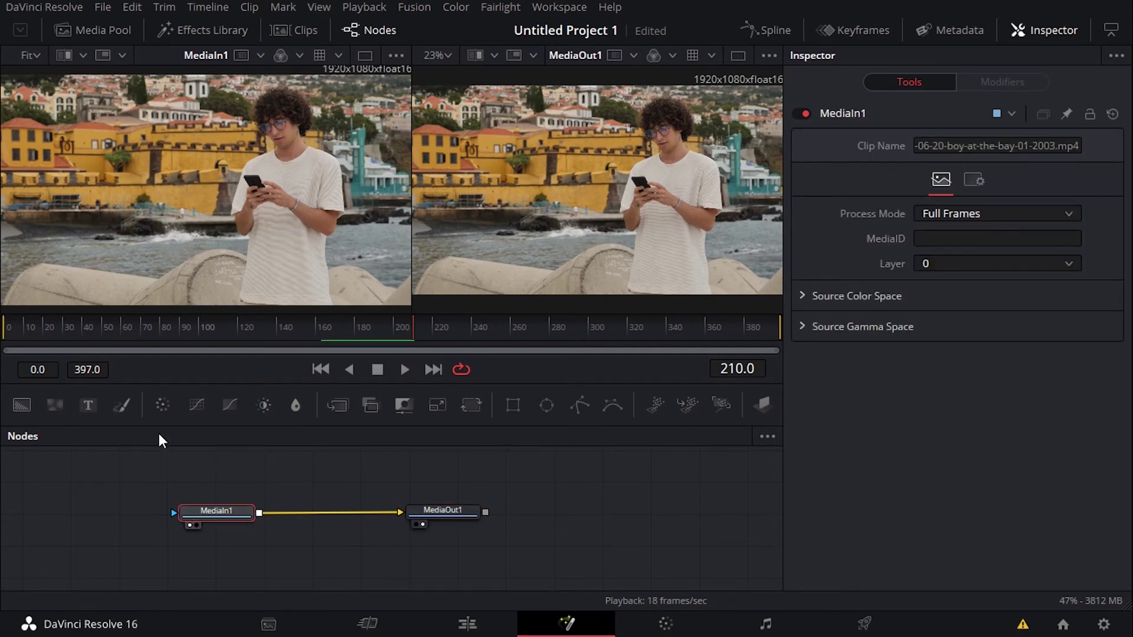
pyautogui.click(122, 405)
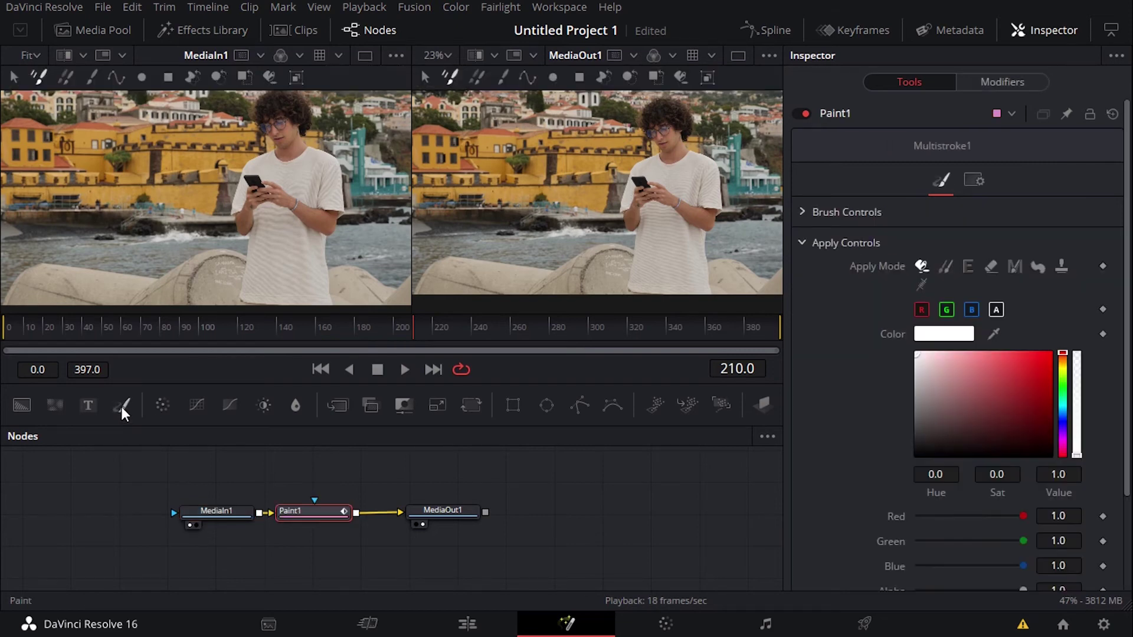
pyautogui.moveTo(346, 511); pyautogui.dragTo(356, 485)
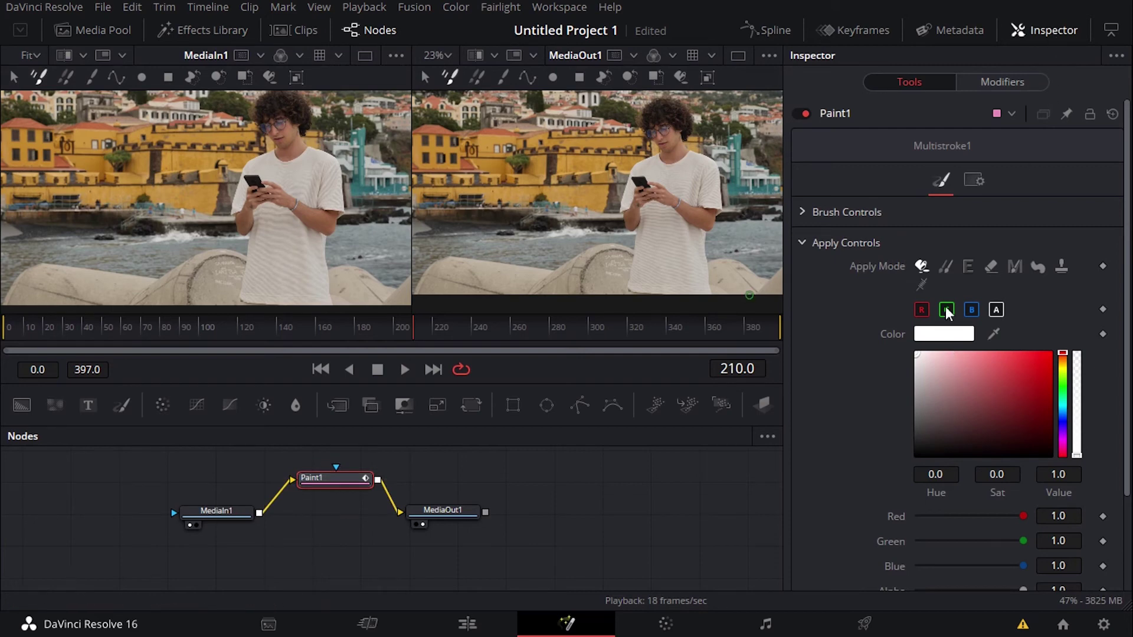
# - Choose the soft round brush shape for Paint1, make a trial stroke over the buildings and undo it
pyautogui.click(804, 212)
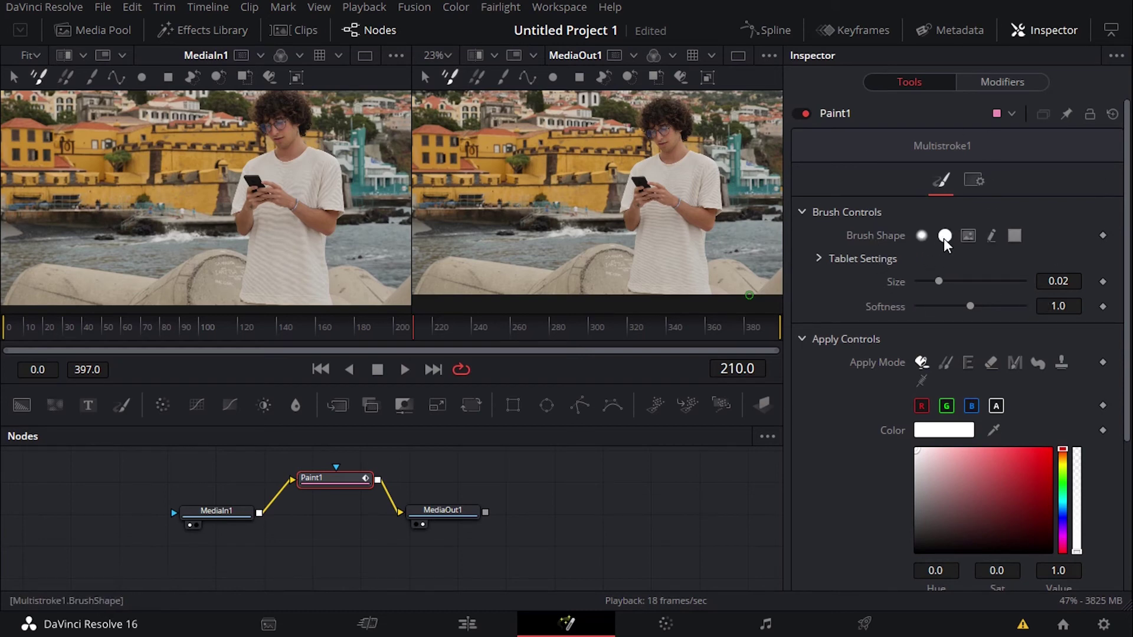
pyautogui.click(919, 239)
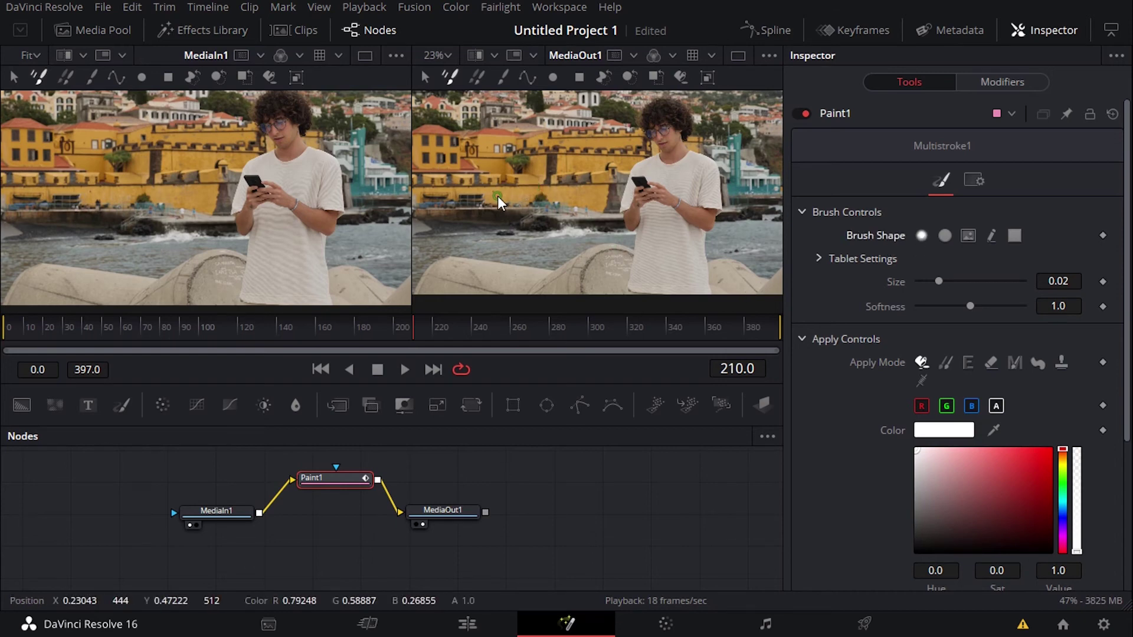
pyautogui.moveTo(497, 196)
pyautogui.mouseDown()
pyautogui.moveTo(548, 174)
pyautogui.moveTo(550, 215)
pyautogui.mouseUp()
pyautogui.hotkey('ctrl', 'z')
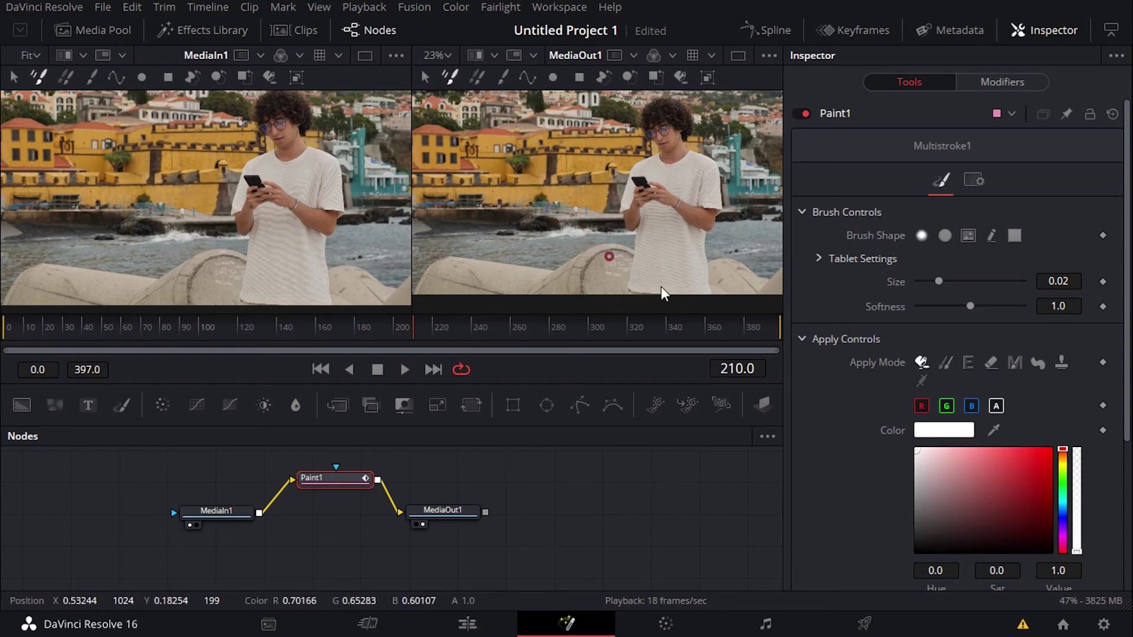
# - Set Paint1's brush colour to a muted red with saturation 0.584 and value 0.693, and its stroke duration to 3.06
pyautogui.click(994, 480)
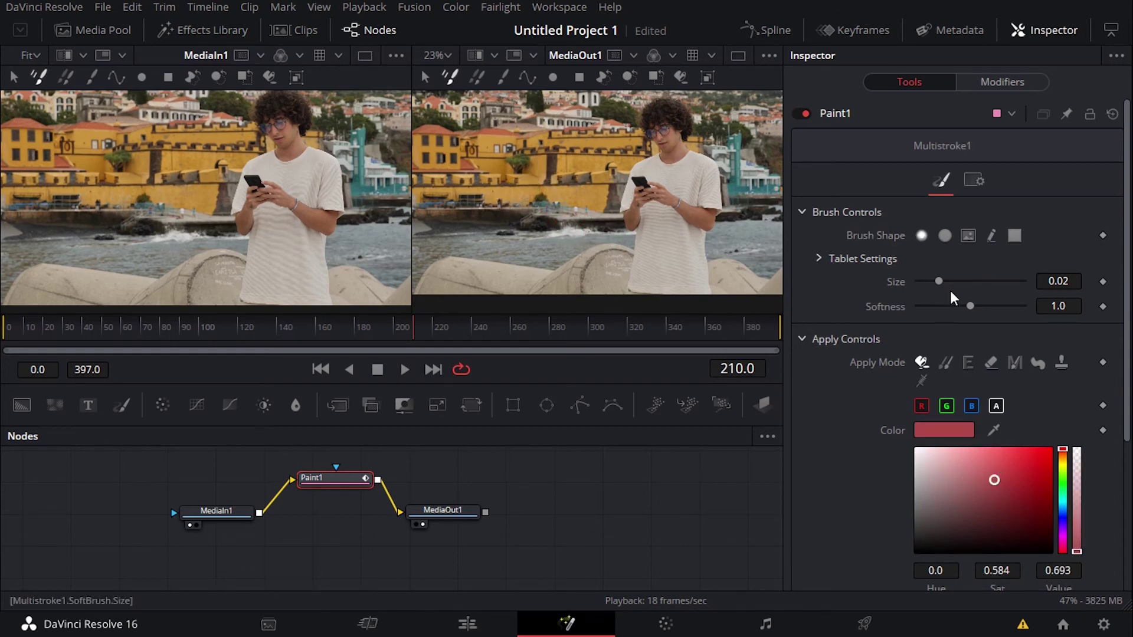
pyautogui.moveTo(970, 306); pyautogui.dragTo(978, 306)
pyautogui.scroll(-5, 911, 387)
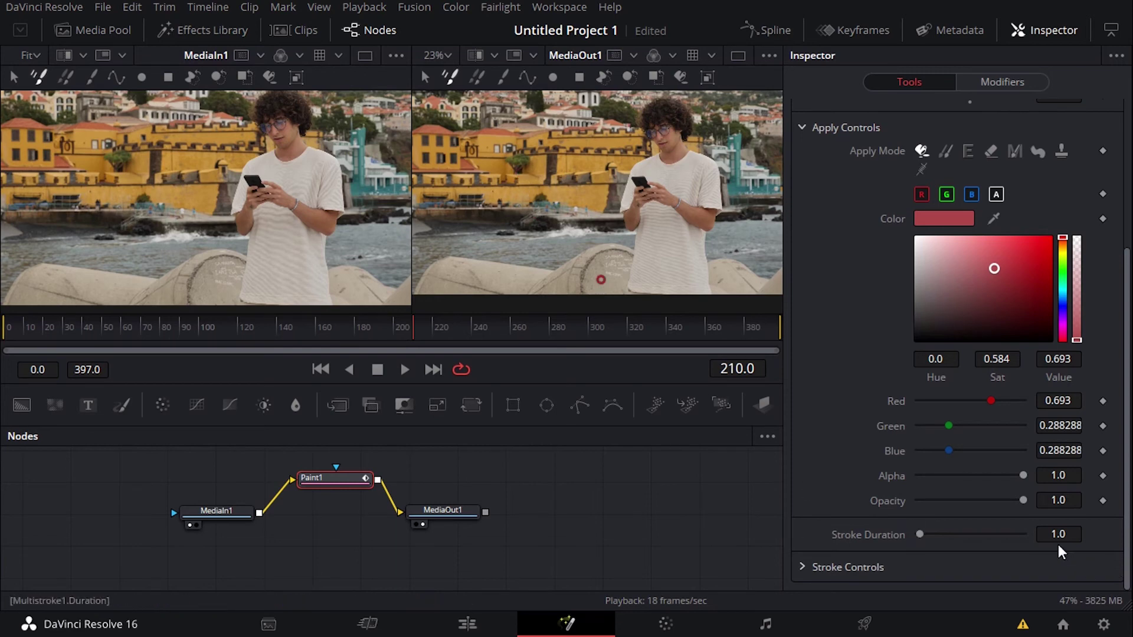
pyautogui.moveTo(918, 535); pyautogui.dragTo(925, 537)
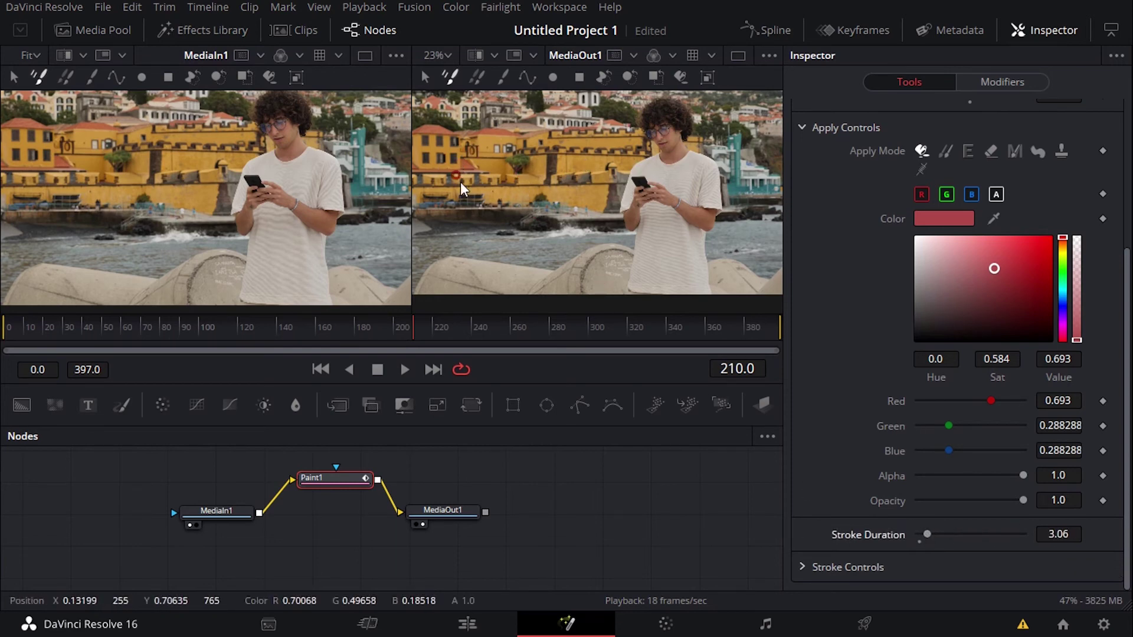
# - Go to frame 71, undo a trial red stroke over the buildings, and set the brush colour to white
pyautogui.moveTo(243, 336); pyautogui.dragTo(150, 332)
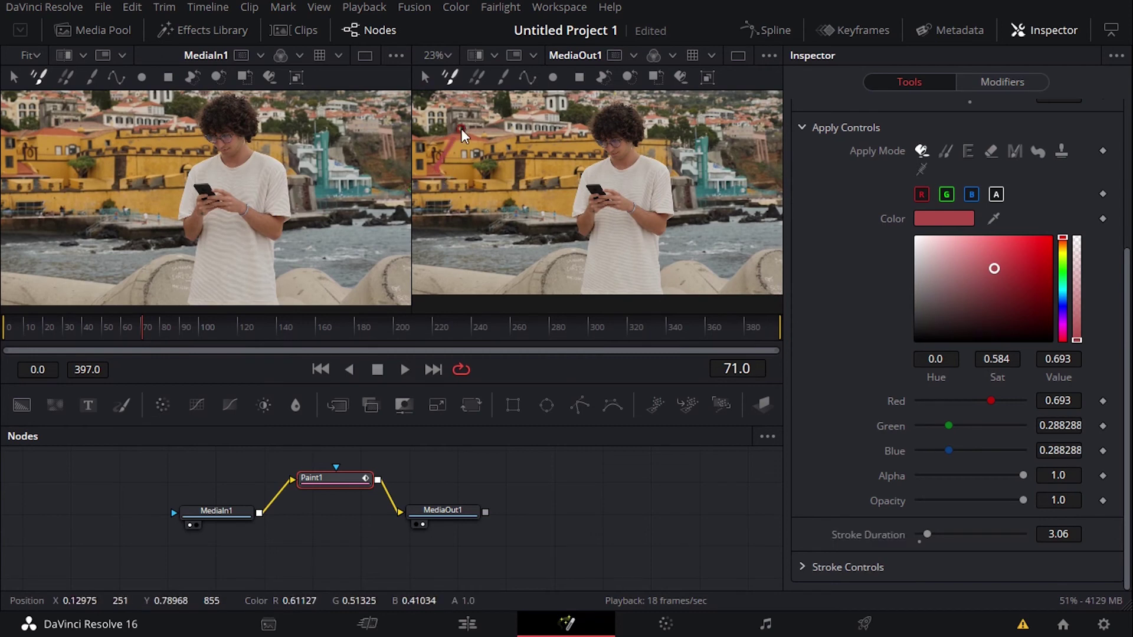
pyautogui.moveTo(461, 129)
pyautogui.mouseDown()
pyautogui.moveTo(456, 165)
pyautogui.moveTo(469, 167)
pyautogui.mouseUp()
pyautogui.hotkey('ctrl', 'z')
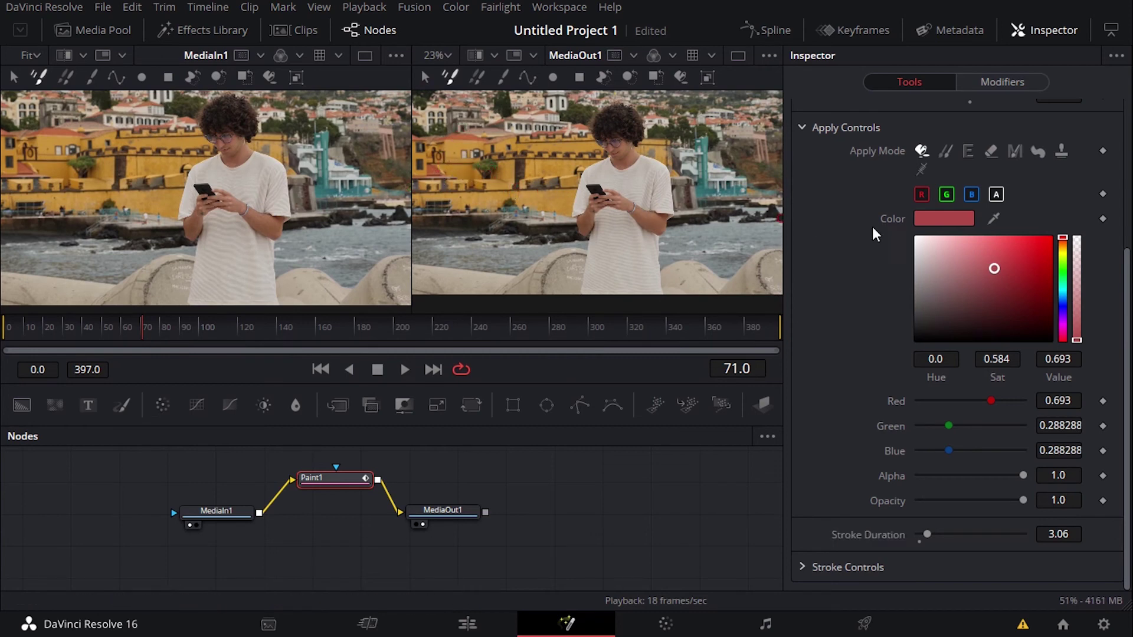
pyautogui.moveTo(927, 243); pyautogui.dragTo(477, 154)
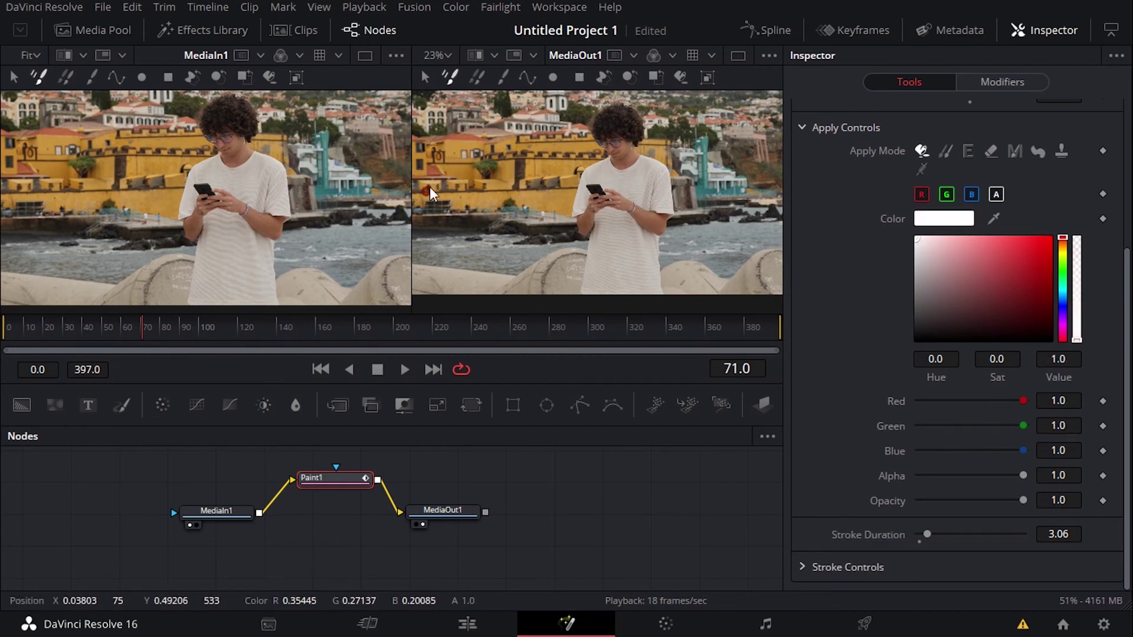
# - Paint white handwritten letters over the buildings at frame 71 and a white heart beside the man at frame 112
pyautogui.moveTo(427, 190)
pyautogui.mouseDown()
pyautogui.moveTo(450, 141)
pyautogui.moveTo(459, 166)
pyautogui.mouseUp()
pyautogui.moveTo(475, 149); pyautogui.dragTo(472, 174)
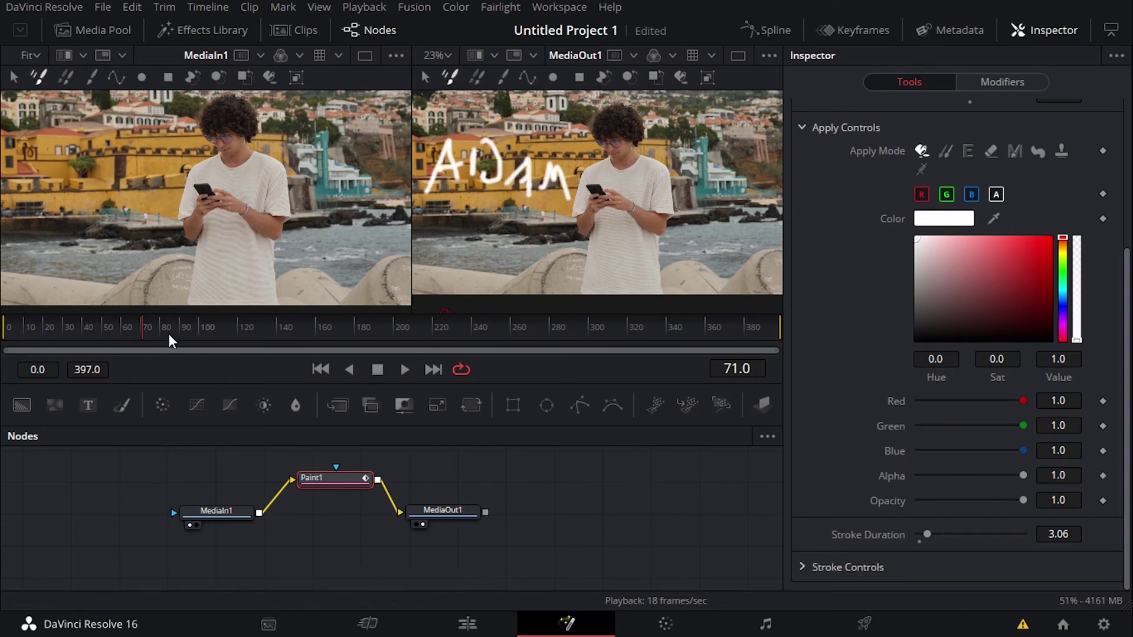
pyautogui.moveTo(143, 327); pyautogui.dragTo(223, 324)
pyautogui.moveTo(488, 197)
pyautogui.mouseDown()
pyautogui.moveTo(511, 167)
pyautogui.moveTo(524, 226)
pyautogui.mouseUp()
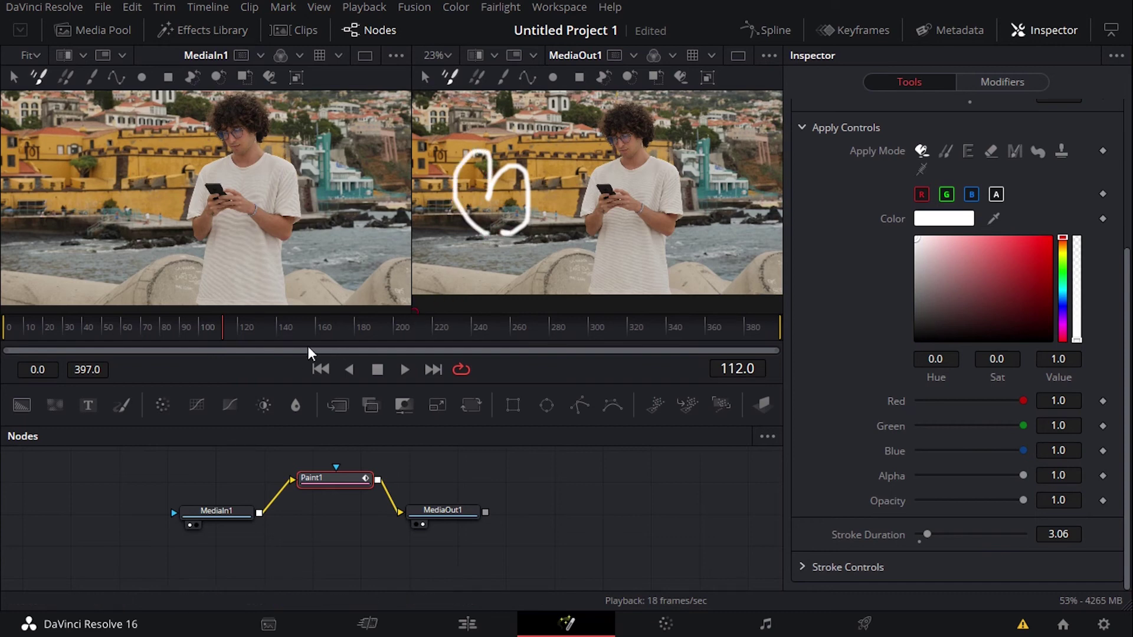
# - At frame 160, paint a large white letter A beside the man and draw a rectangular frame around it
pyautogui.moveTo(219, 327); pyautogui.dragTo(316, 328)
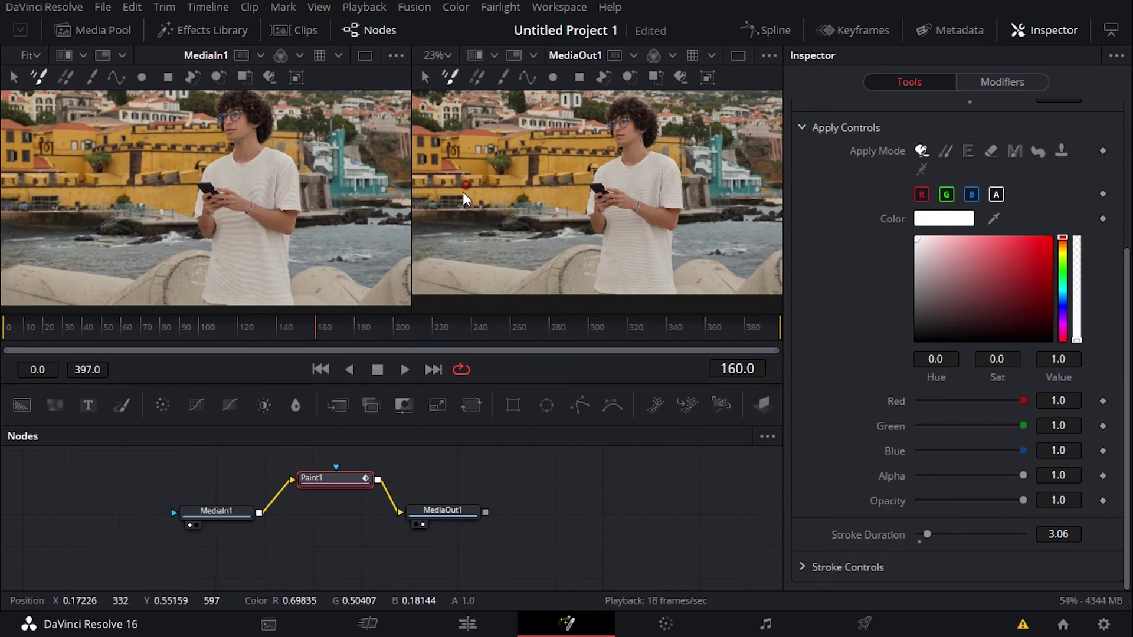
pyautogui.moveTo(463, 212)
pyautogui.mouseDown()
pyautogui.moveTo(445, 223)
pyautogui.moveTo(498, 155)
pyautogui.moveTo(517, 210)
pyautogui.moveTo(515, 183)
pyautogui.mouseUp()
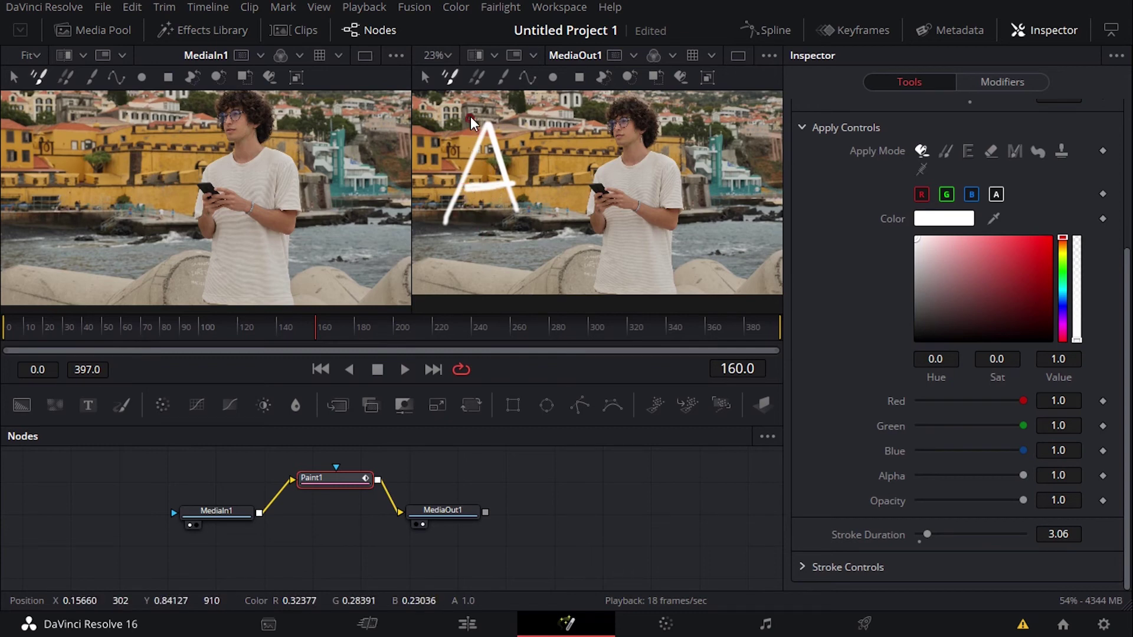
pyautogui.moveTo(469, 112)
pyautogui.mouseDown()
pyautogui.moveTo(449, 231)
pyautogui.moveTo(539, 229)
pyautogui.moveTo(551, 202)
pyautogui.moveTo(544, 112)
pyautogui.mouseUp()
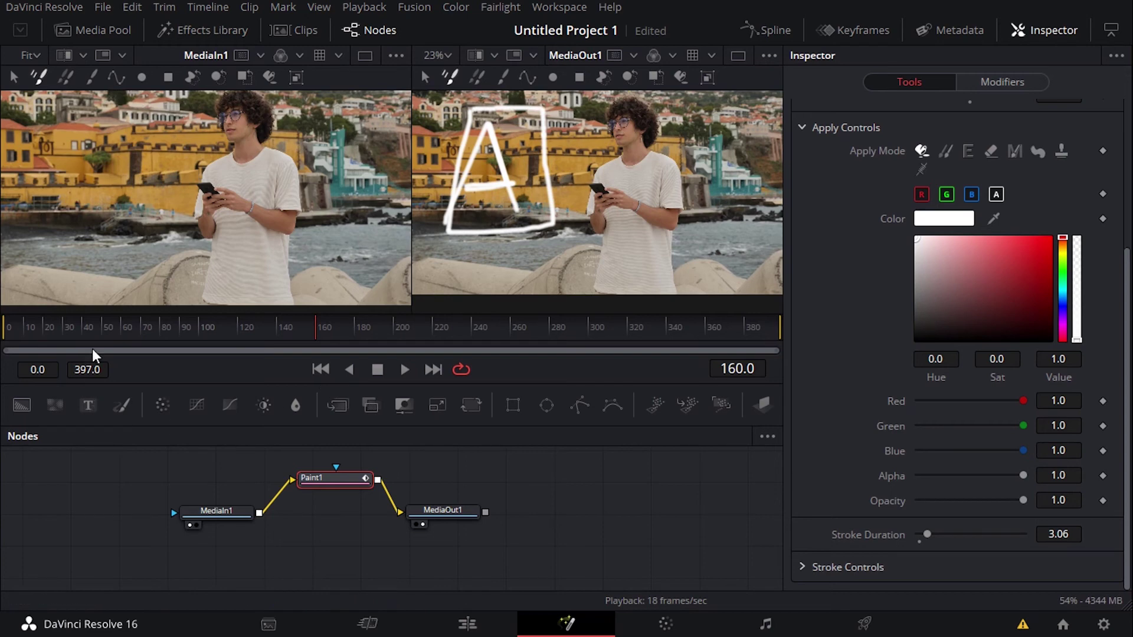
# - Play the painted clip from about frame 50, pause at frame 127 and paint a white outline around the man
pyautogui.click(106, 320)
pyautogui.press('space')
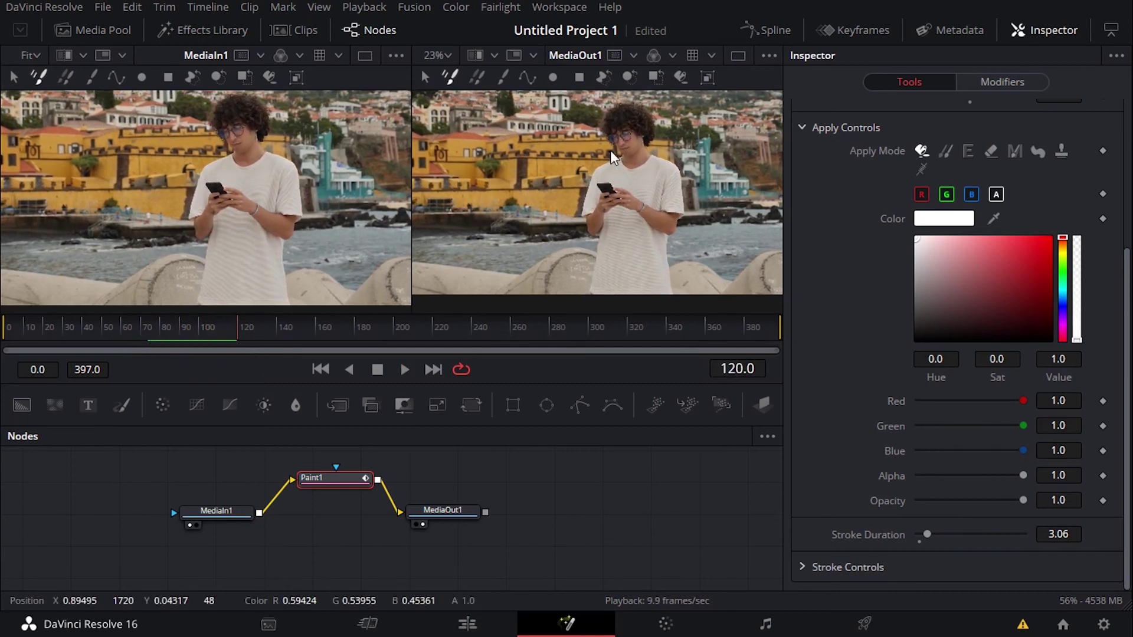
pyautogui.press('space')
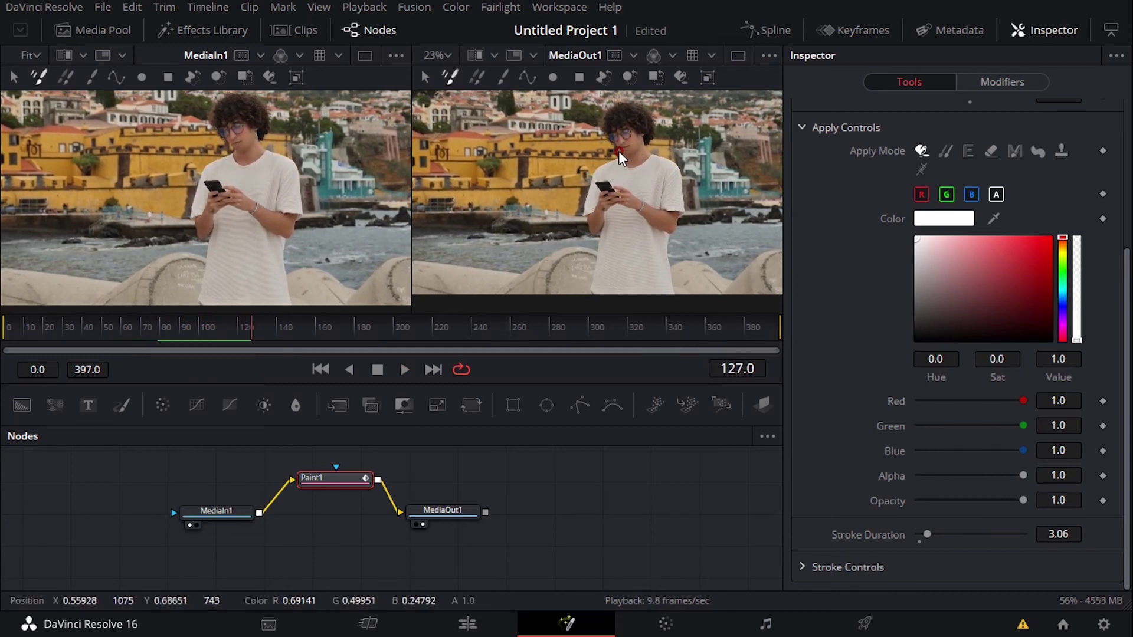
pyautogui.moveTo(614, 150)
pyautogui.mouseDown()
pyautogui.moveTo(606, 112)
pyautogui.moveTo(624, 100)
pyautogui.moveTo(647, 103)
pyautogui.moveTo(652, 139)
pyautogui.mouseUp()
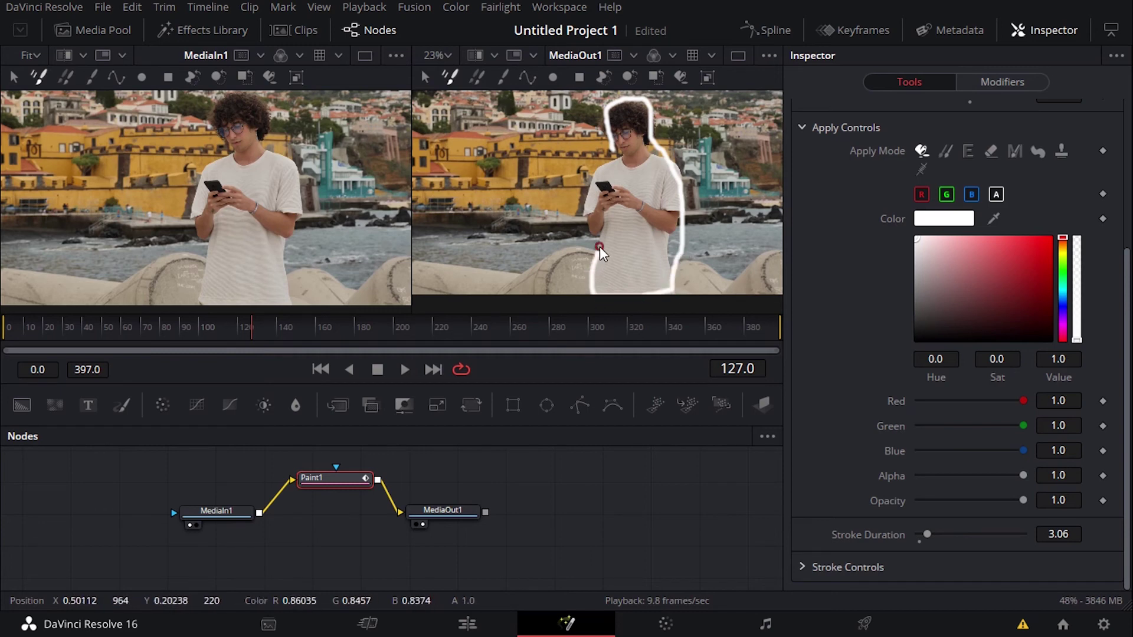
pyautogui.moveTo(599, 247); pyautogui.dragTo(586, 200)
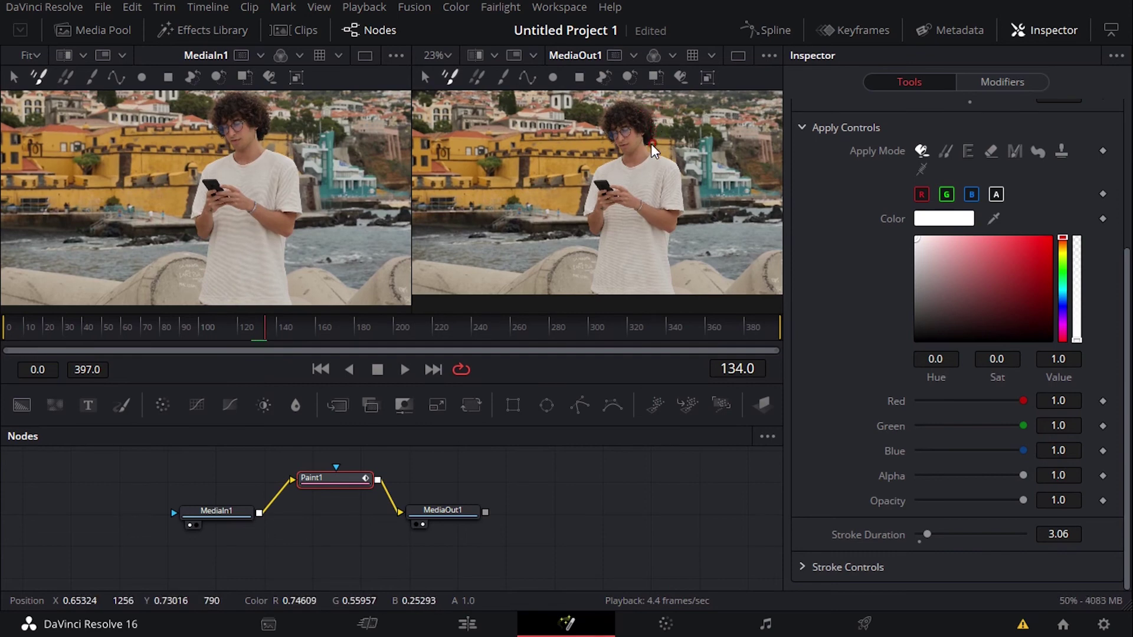
# - Paint the man's hair white at frame 134 and a white cross over his upper body at frame 149
pyautogui.moveTo(631, 119); pyautogui.dragTo(611, 133)
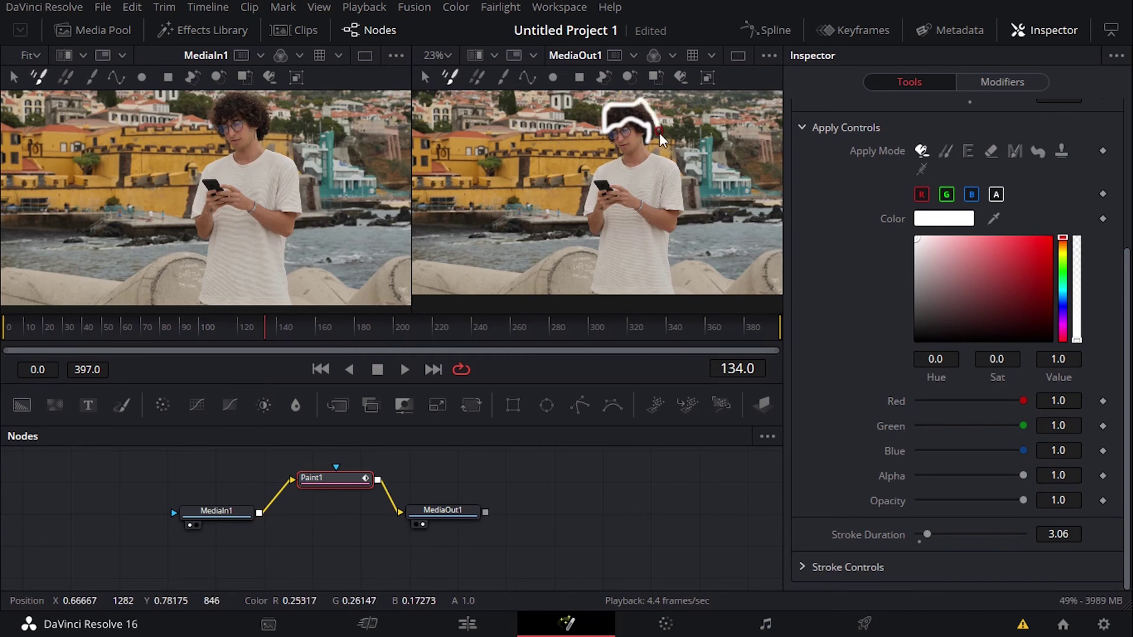
pyautogui.moveTo(649, 118)
pyautogui.mouseDown()
pyautogui.moveTo(662, 147)
pyautogui.moveTo(632, 109)
pyautogui.moveTo(610, 119)
pyautogui.mouseUp()
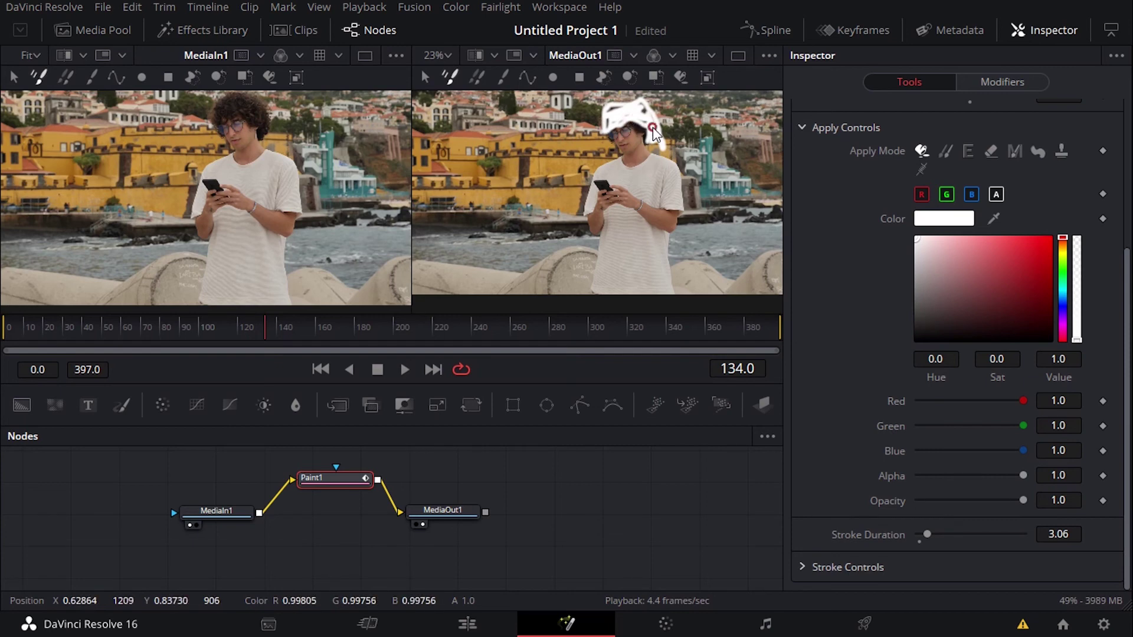
pyautogui.press('space')
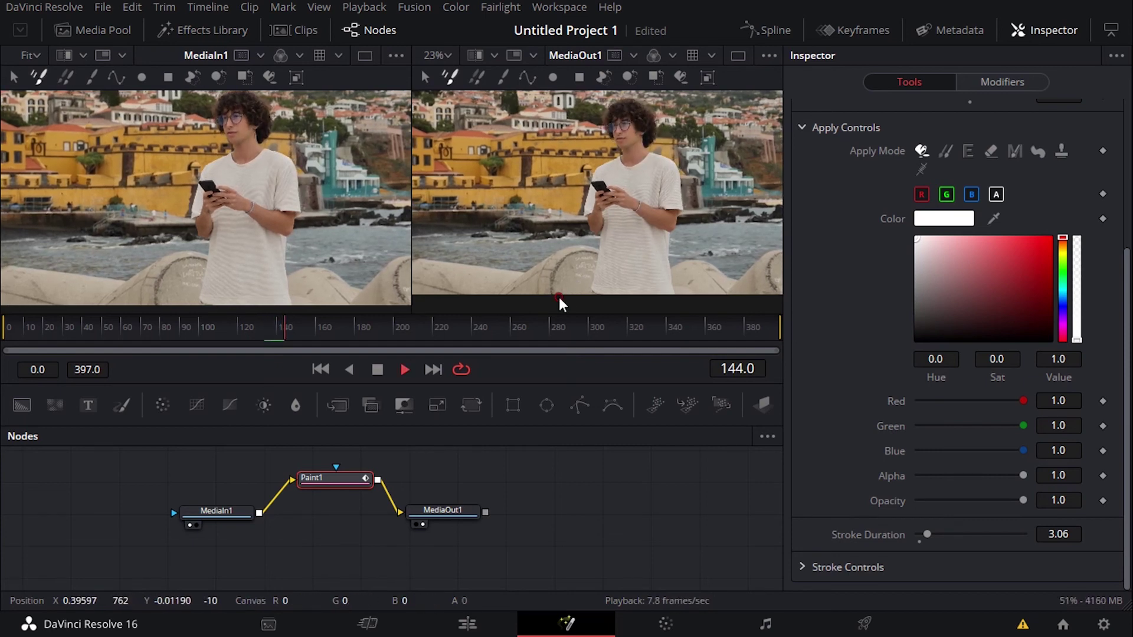
pyautogui.press('space')
pyautogui.moveTo(622, 138)
pyautogui.mouseDown()
pyautogui.moveTo(622, 124)
pyautogui.moveTo(631, 152)
pyautogui.mouseUp()
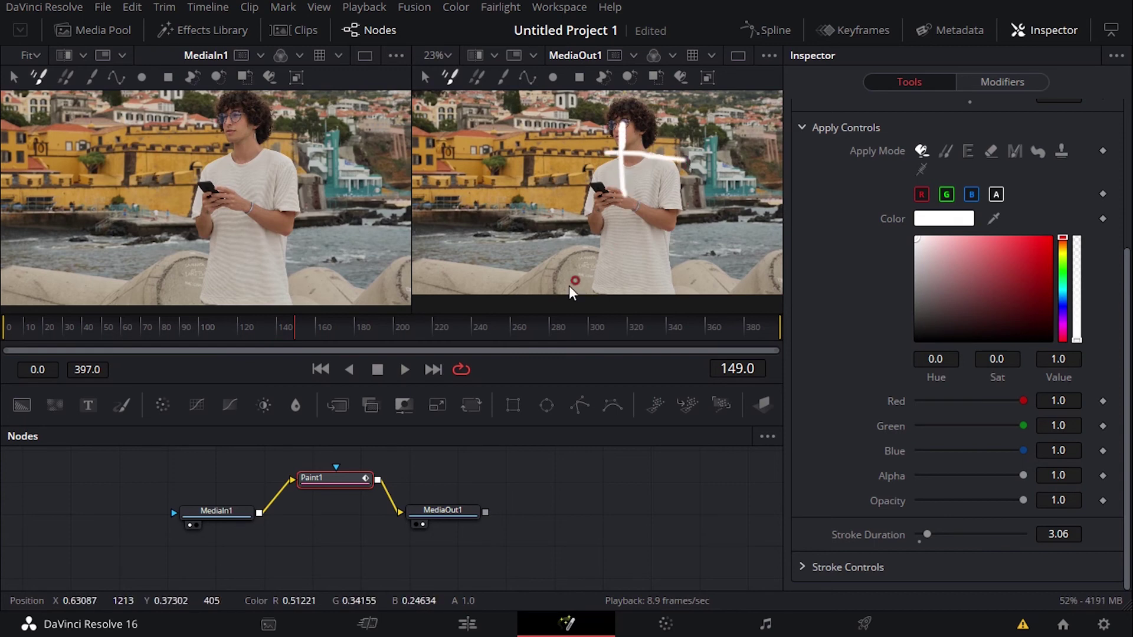
# - Paint a white outline around the man at frame 158 and play the painted clip from about frame 50 to frame 179
pyautogui.press('space')
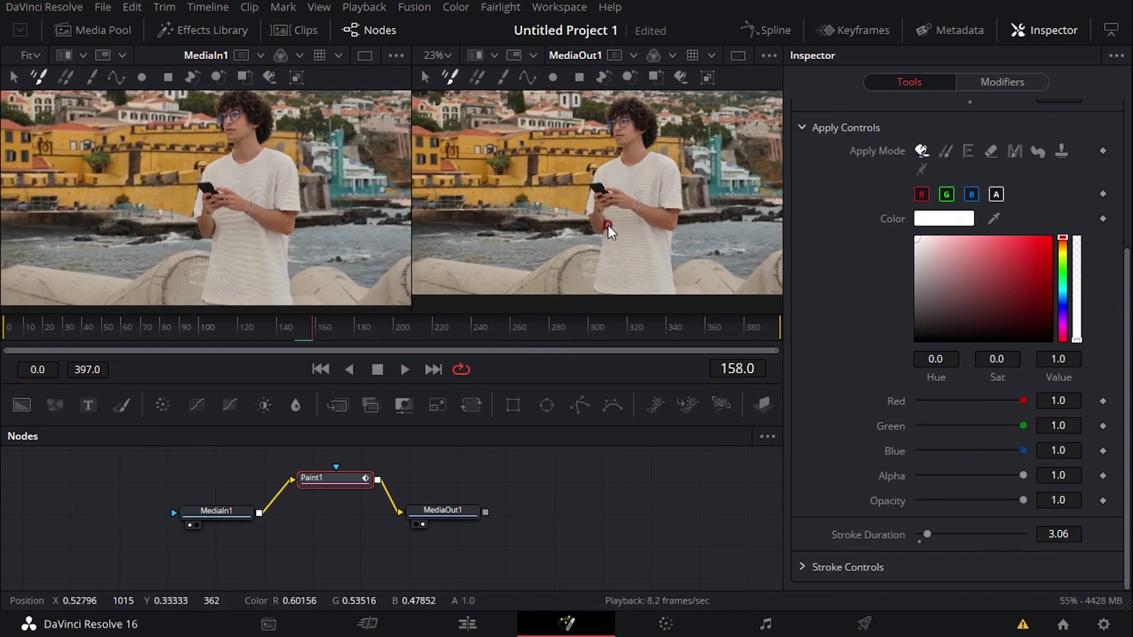
pyautogui.moveTo(601, 227)
pyautogui.mouseDown()
pyautogui.moveTo(600, 290)
pyautogui.moveTo(656, 254)
pyautogui.moveTo(669, 151)
pyautogui.moveTo(646, 118)
pyautogui.moveTo(608, 168)
pyautogui.mouseUp()
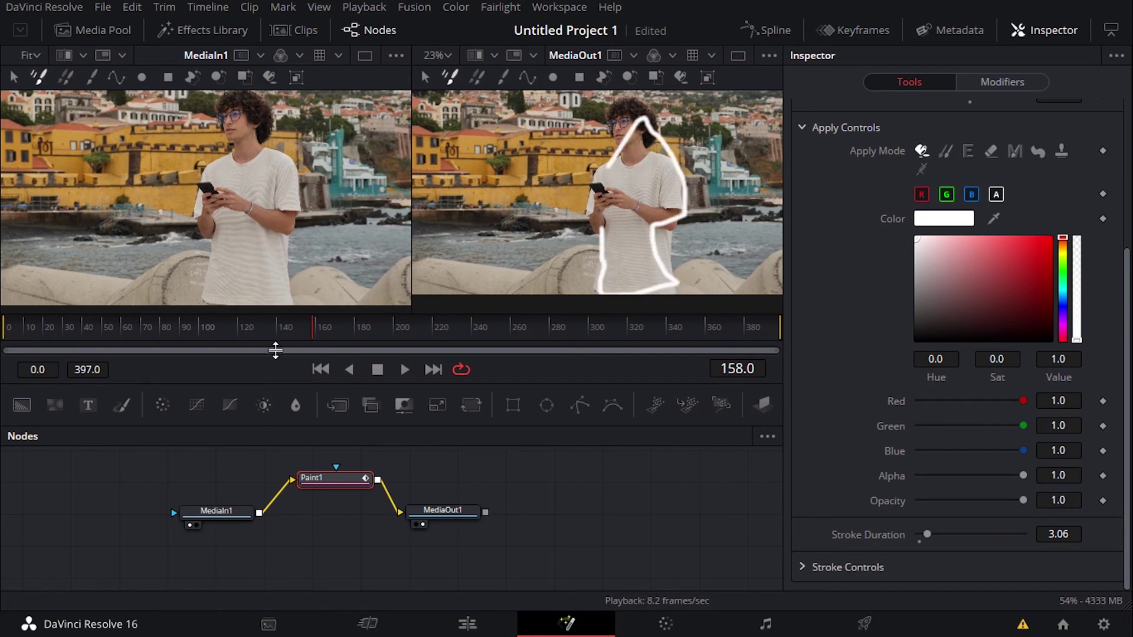
pyautogui.click(101, 324)
pyautogui.press('space')
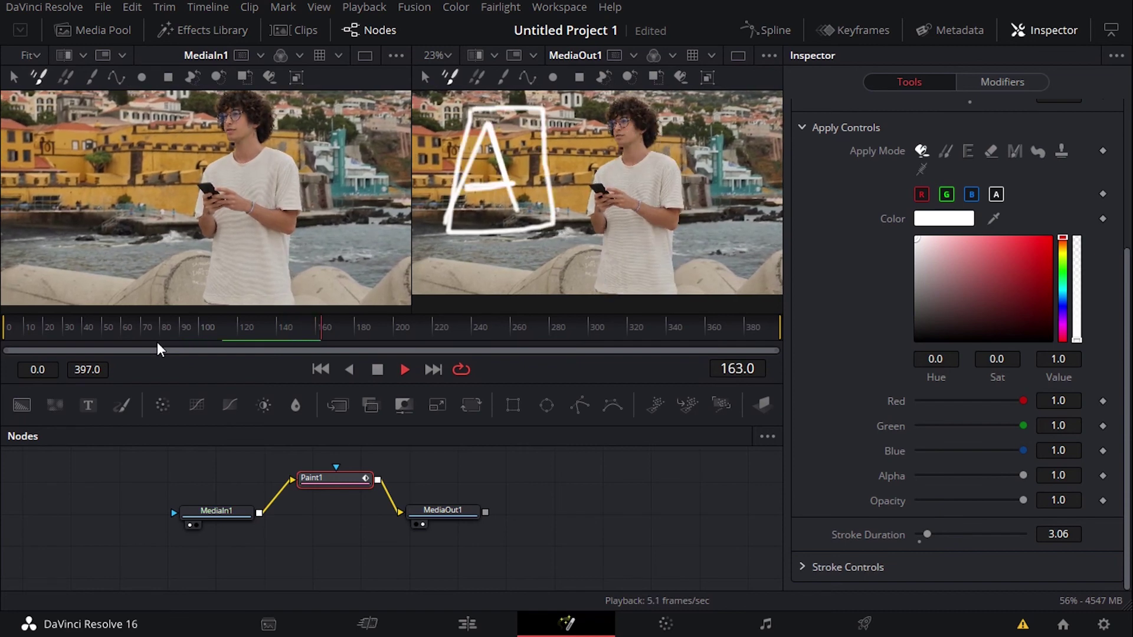
pyautogui.press('space')
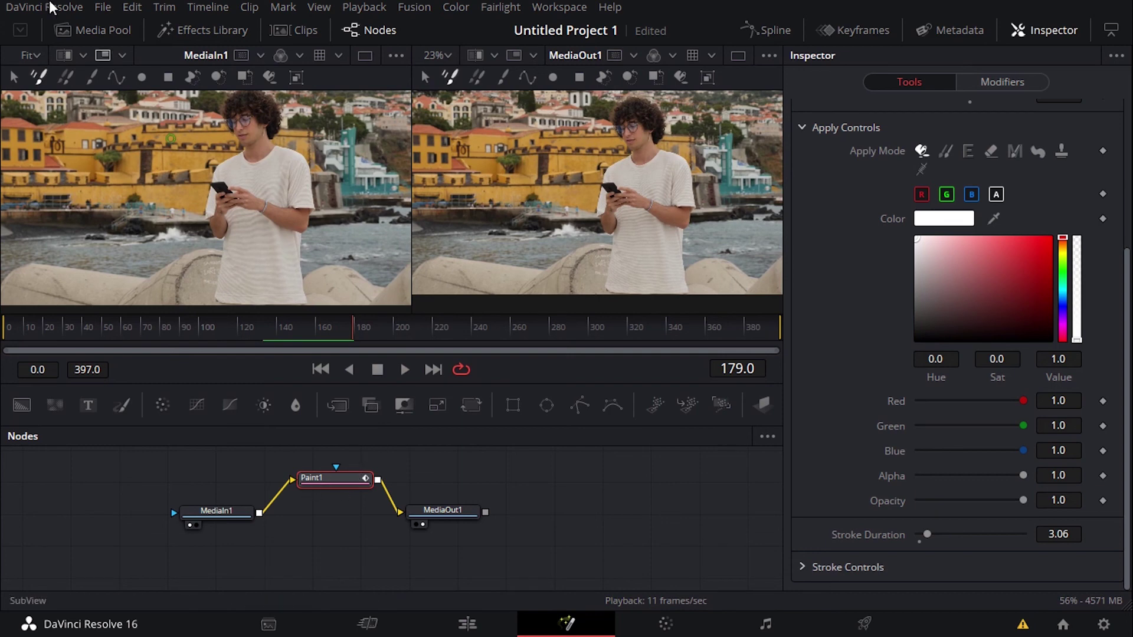
# - Add the Drone clip from the media pool to the node graph and rename its node as dronefootage
pyautogui.click(101, 26)
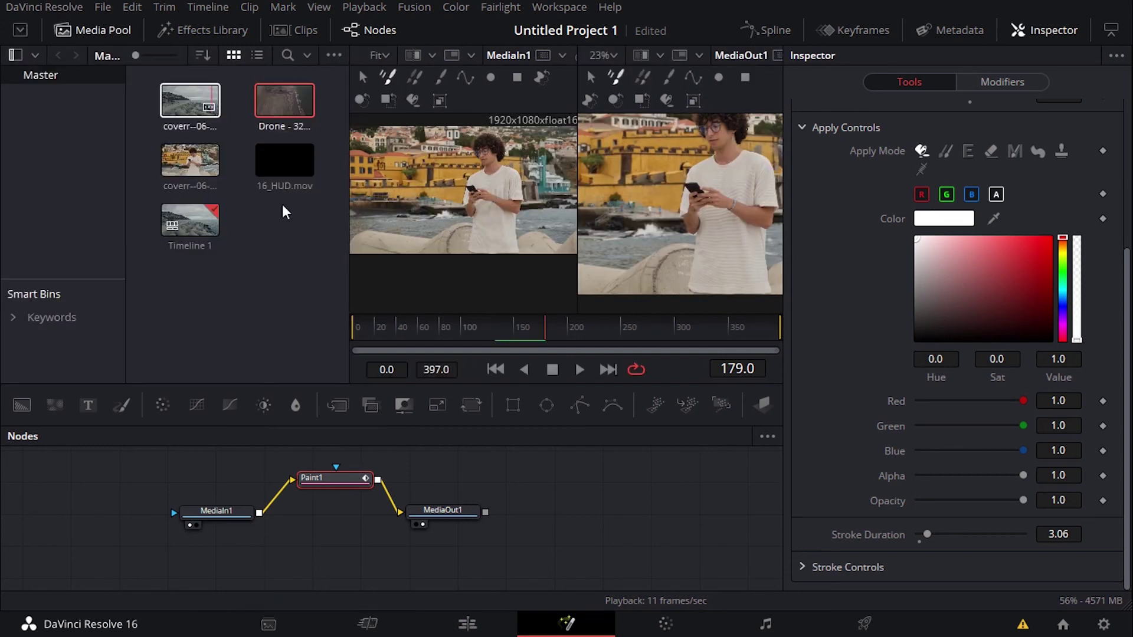
pyautogui.moveTo(289, 106)
pyautogui.mouseDown()
pyautogui.moveTo(386, 396)
pyautogui.moveTo(290, 458)
pyautogui.moveTo(280, 451)
pyautogui.moveTo(426, 454)
pyautogui.moveTo(427, 476)
pyautogui.mouseUp()
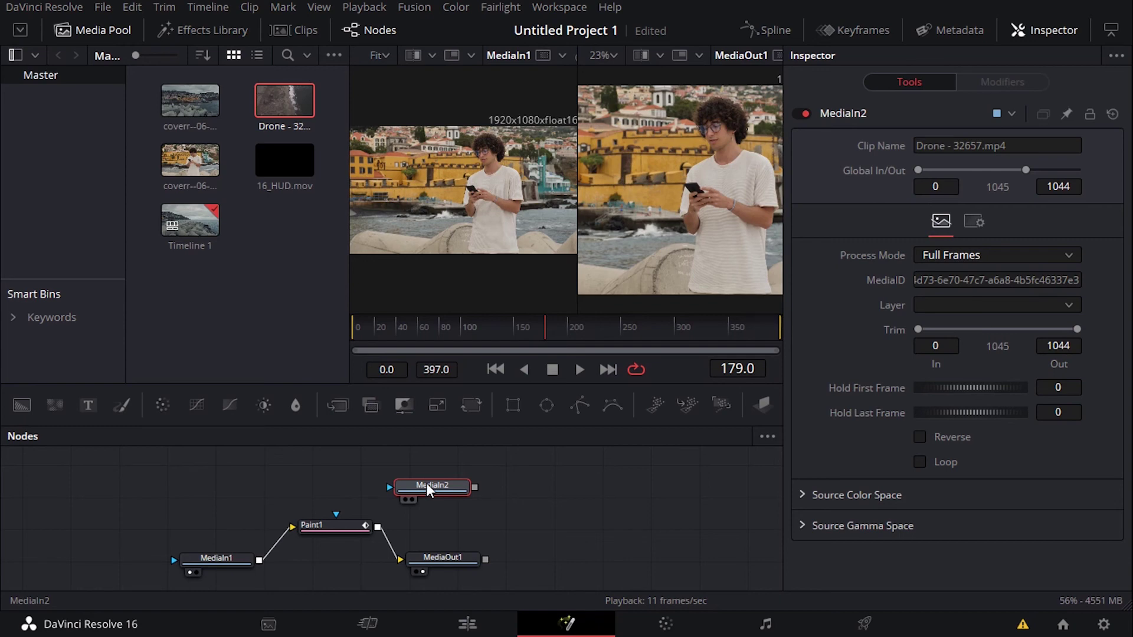
pyautogui.press('F2')
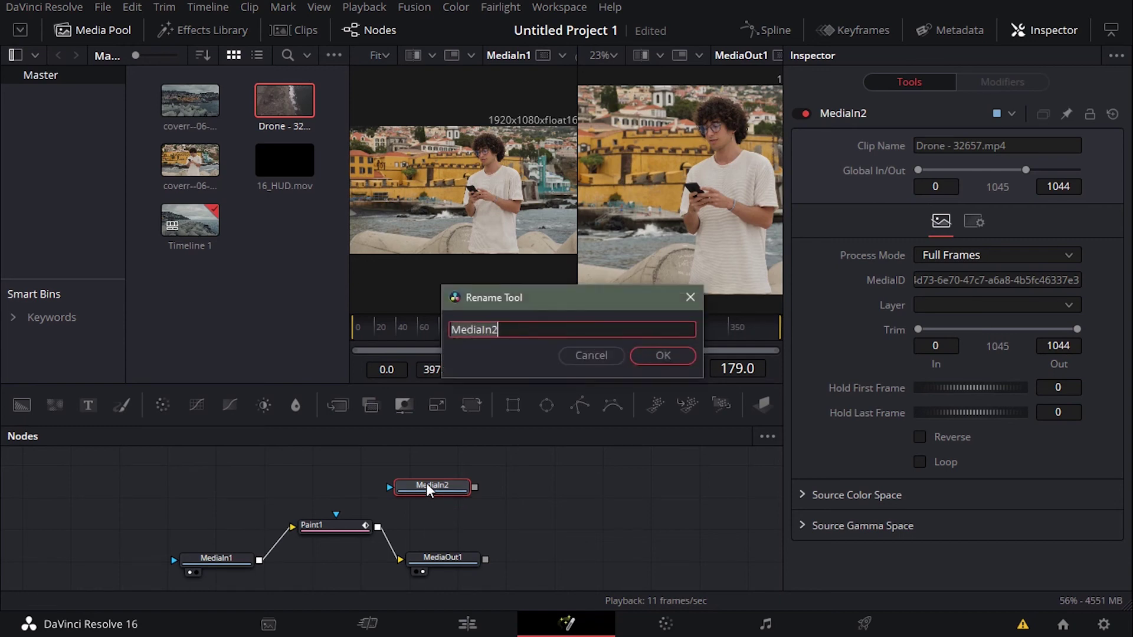
pyautogui.write('drone f')
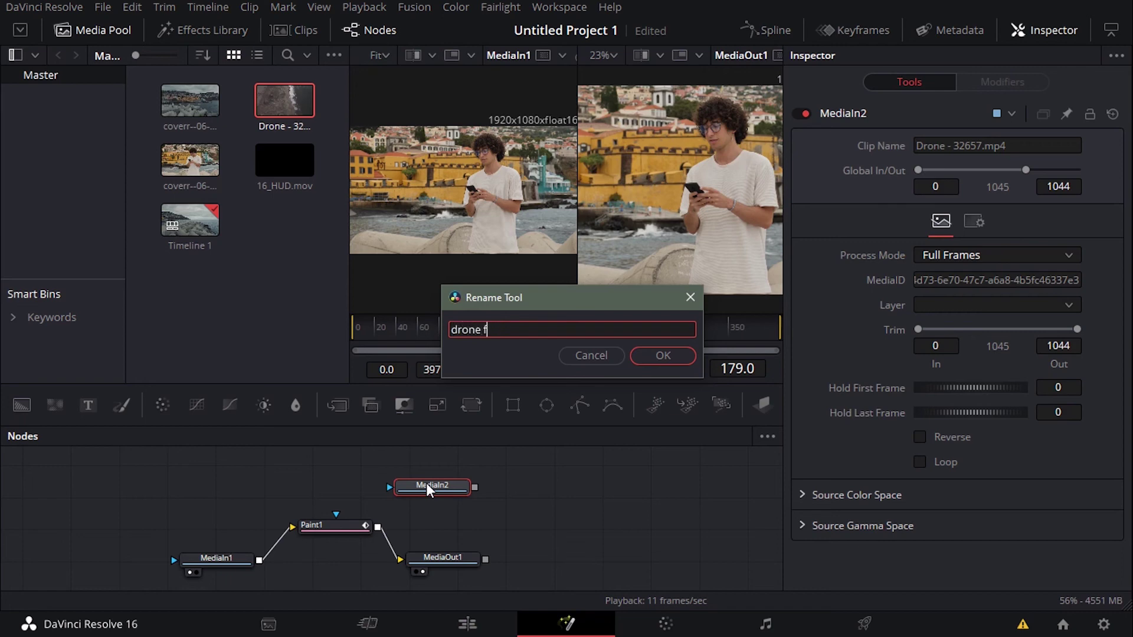
pyautogui.write('ootage')
pyautogui.press('Return')
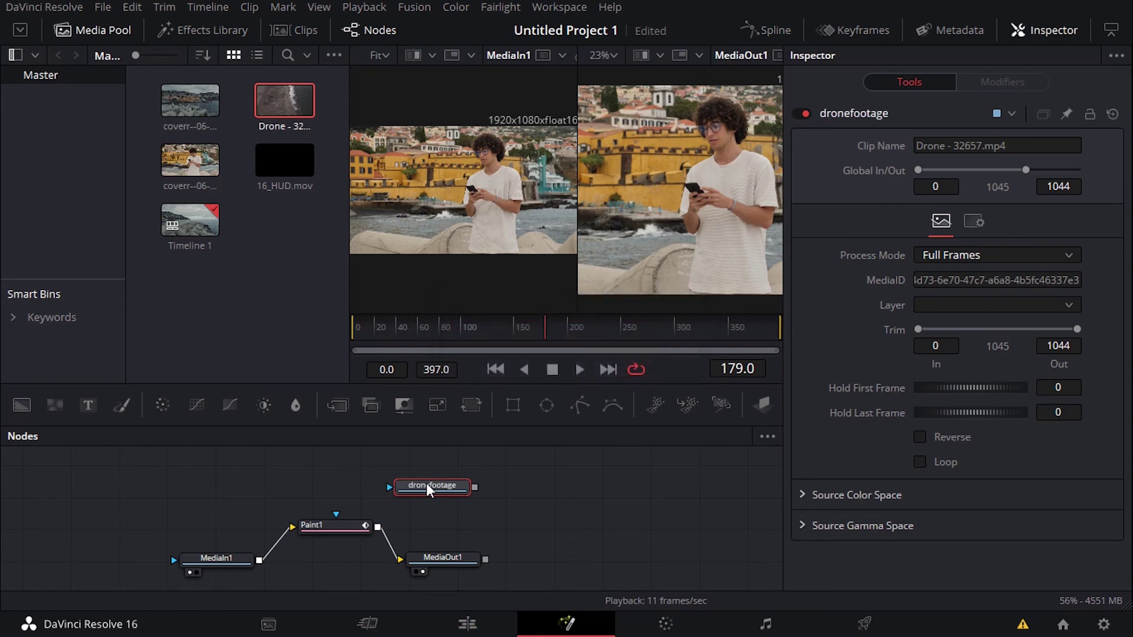
# - Merge the dronefootage node over the Paint1 output ahead of MediaOut1 and spread the nodes apart
pyautogui.moveTo(448, 490)
pyautogui.mouseDown()
pyautogui.moveTo(376, 477)
pyautogui.moveTo(419, 477)
pyautogui.moveTo(489, 522)
pyautogui.moveTo(454, 546)
pyautogui.moveTo(418, 544)
pyautogui.moveTo(405, 536)
pyautogui.moveTo(510, 497)
pyautogui.mouseUp()
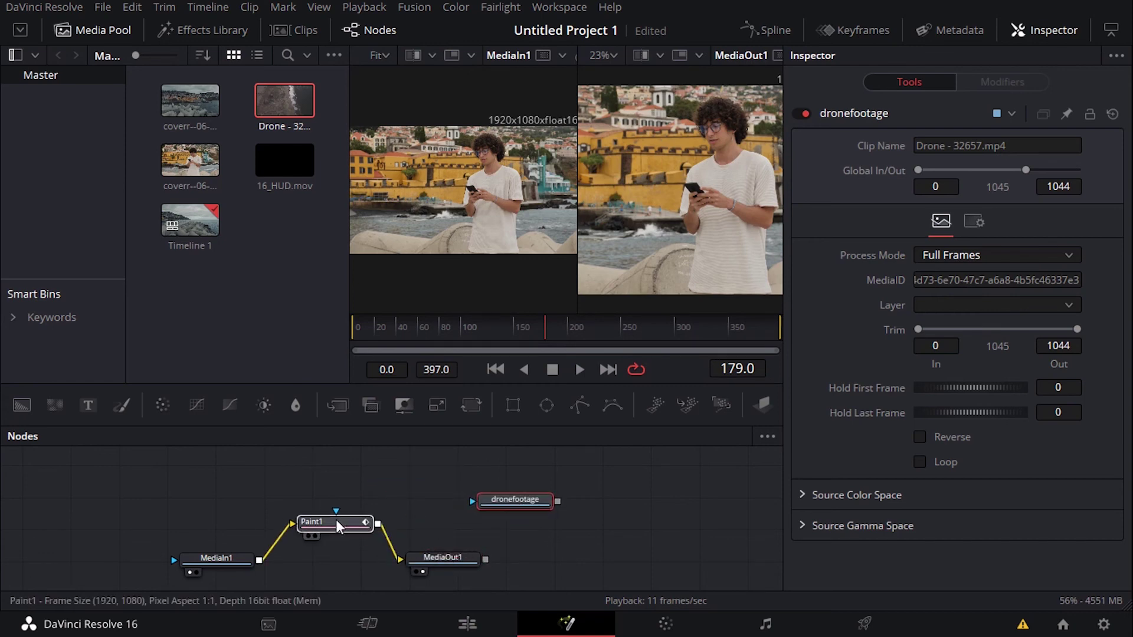
pyautogui.moveTo(338, 525); pyautogui.dragTo(330, 501)
pyautogui.moveTo(501, 503)
pyautogui.mouseDown()
pyautogui.moveTo(390, 542)
pyautogui.moveTo(407, 534)
pyautogui.mouseUp()
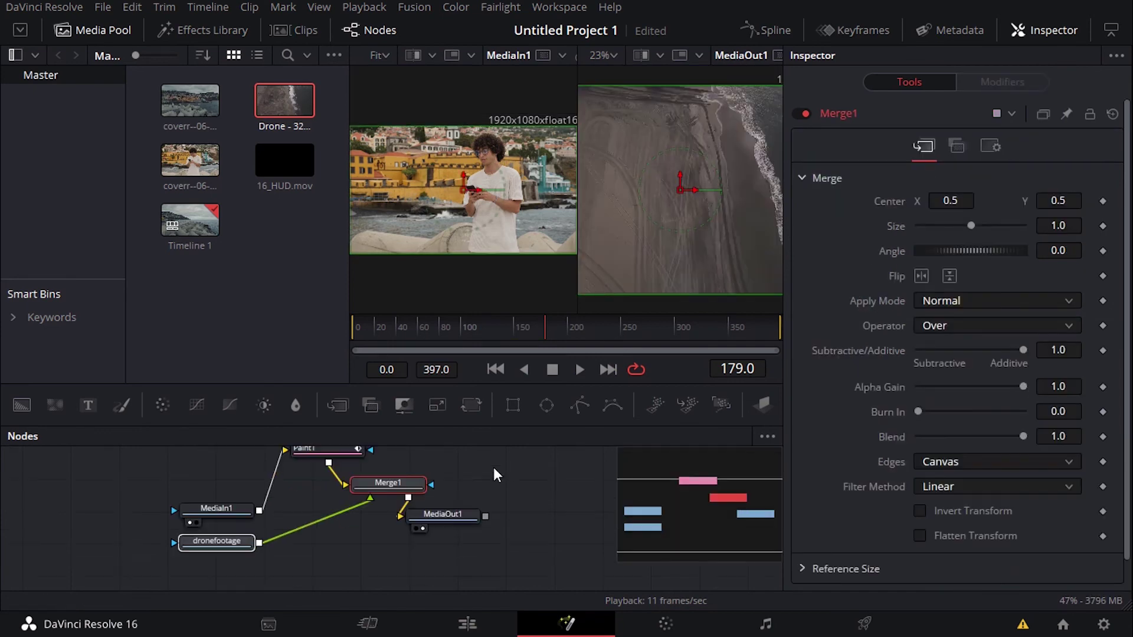
pyautogui.click(101, 33)
pyautogui.moveTo(396, 489); pyautogui.dragTo(436, 476)
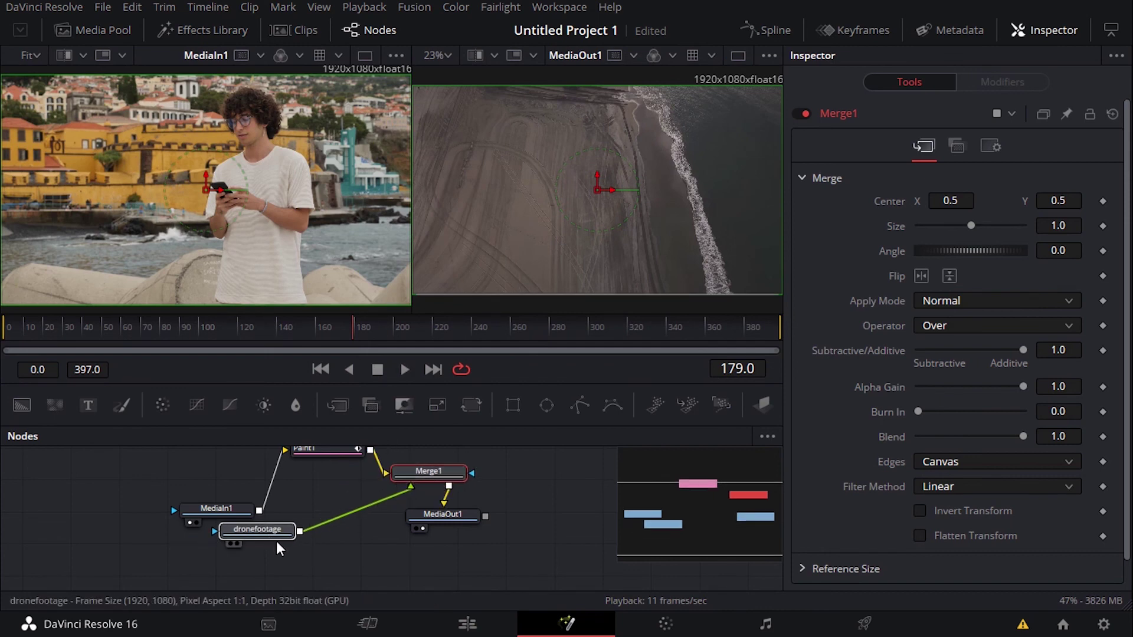
pyautogui.moveTo(260, 542); pyautogui.dragTo(284, 541)
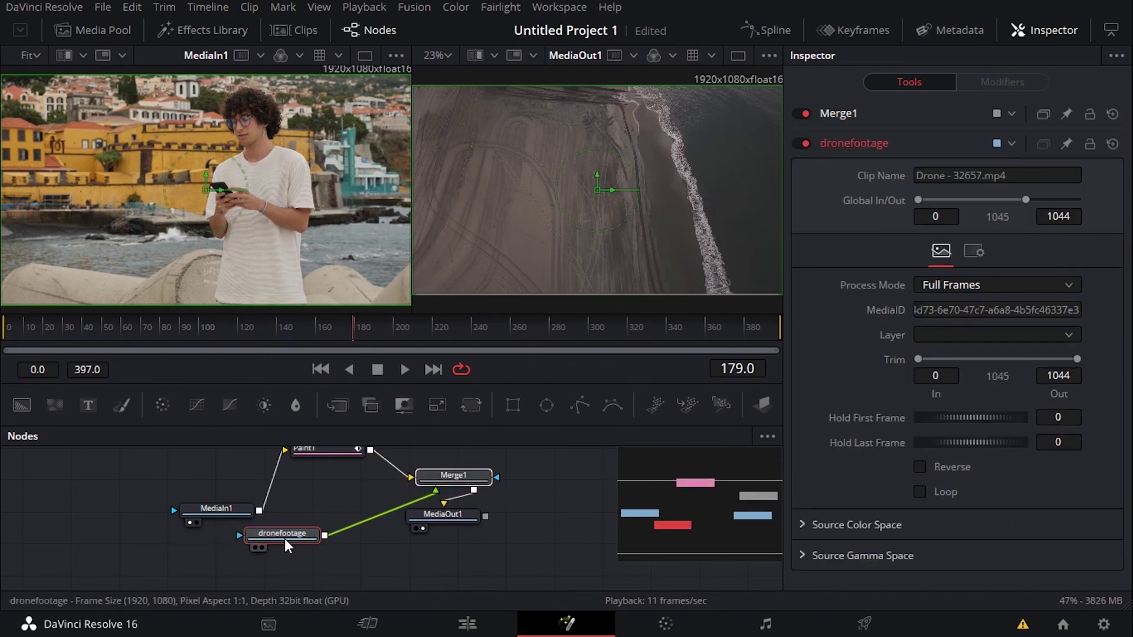
# - Mask dronefootage with an ellipse, show only the MediaOut1 viewer, and move the mask's centre to about X 0.23, Y 0.57
pyautogui.click(547, 407)
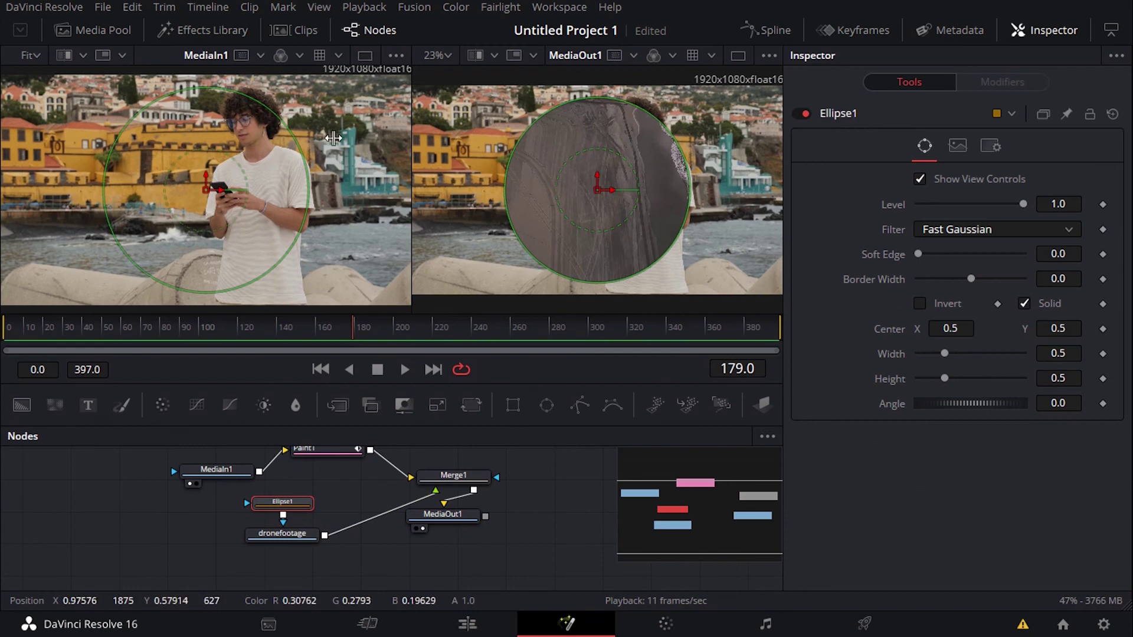
pyautogui.click(738, 55)
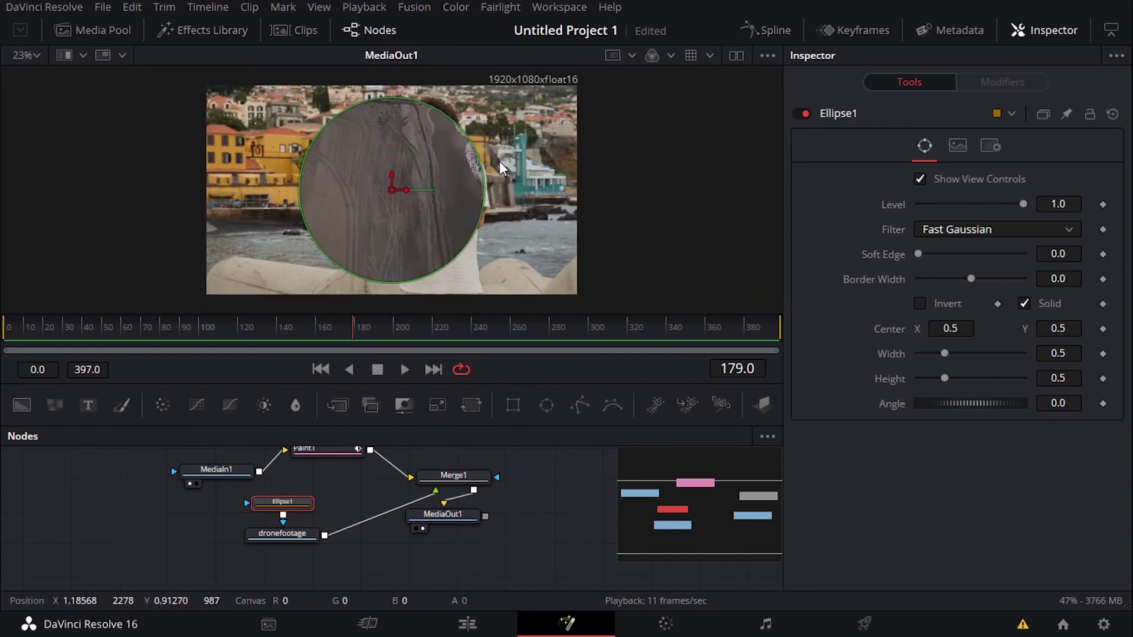
pyautogui.moveTo(408, 190); pyautogui.dragTo(292, 159)
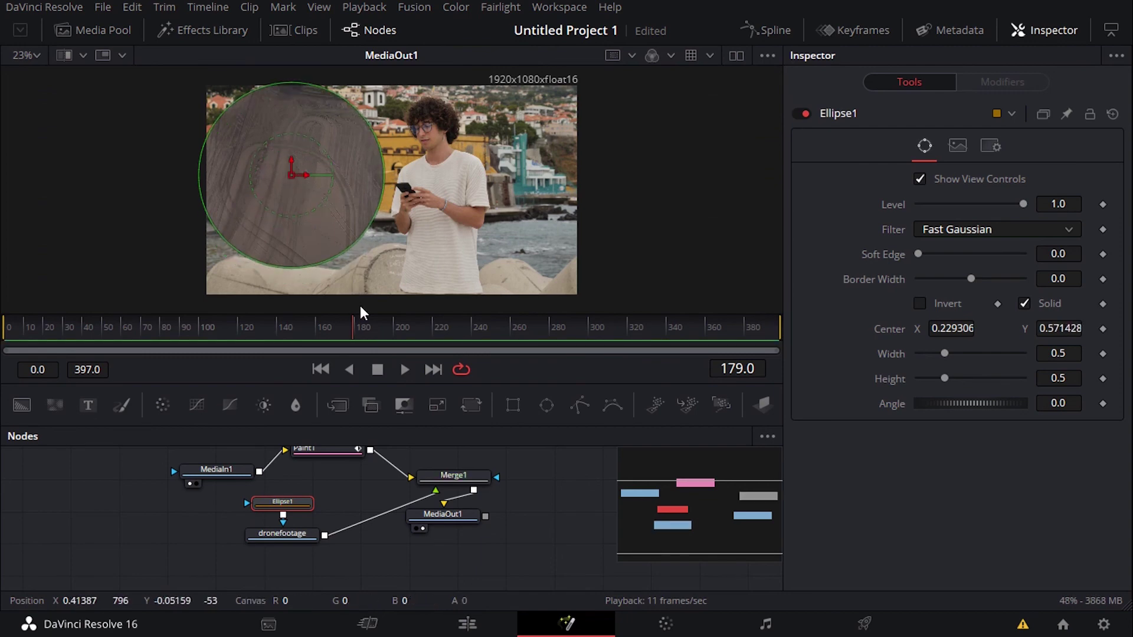
pyautogui.moveTo(295, 501); pyautogui.dragTo(333, 495)
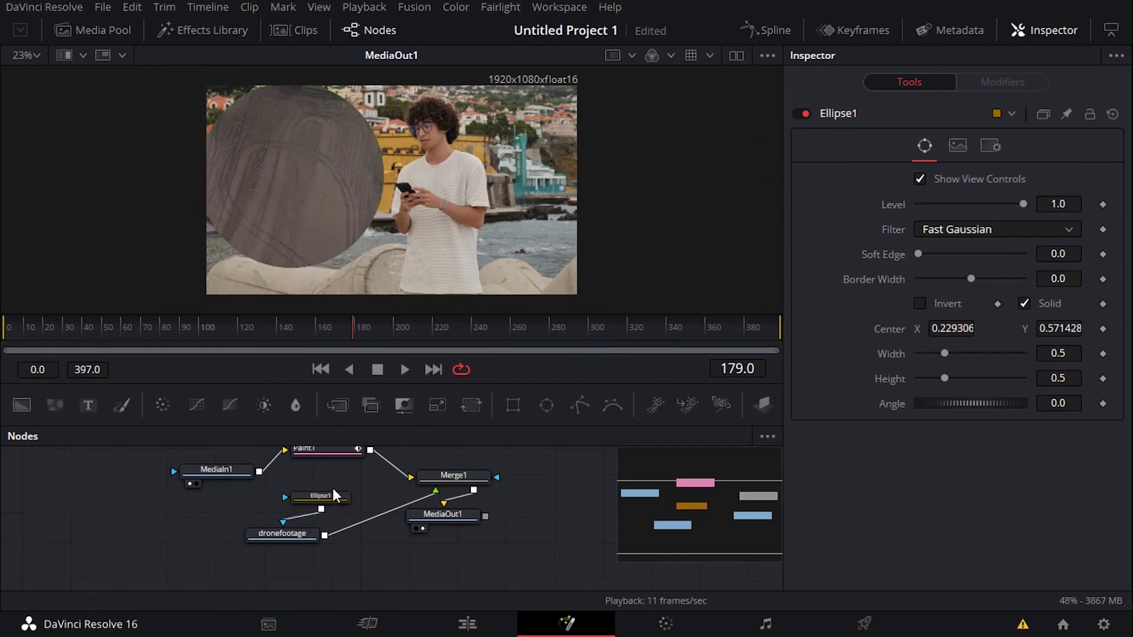
# - Invert the ellipse mask, trying it without Solid before enabling Solid again
pyautogui.click(1024, 303)
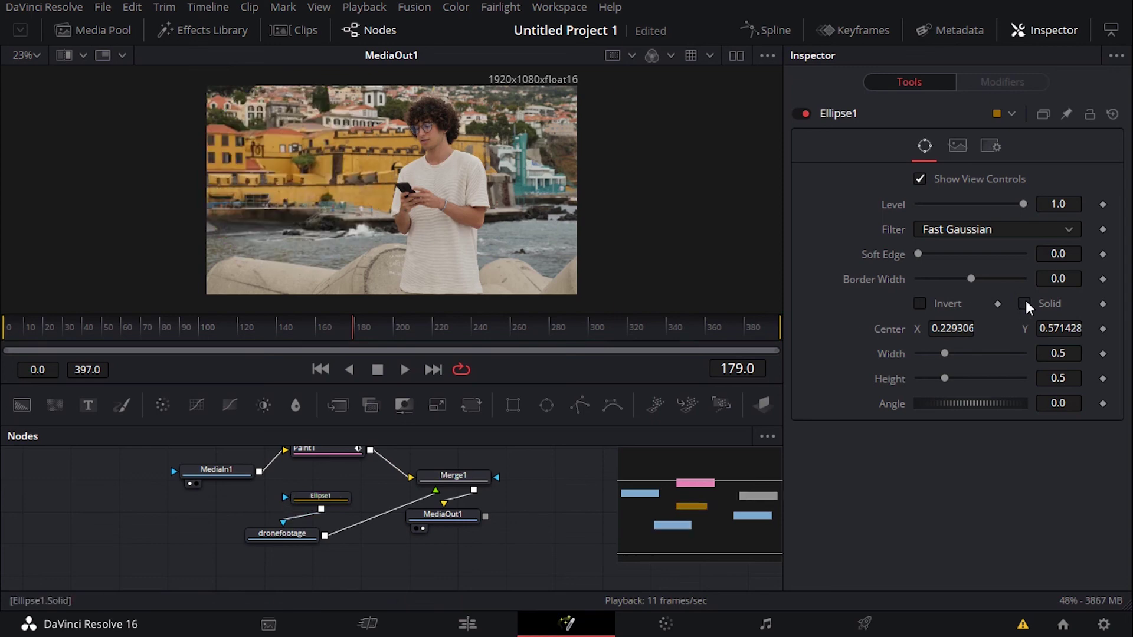
pyautogui.click(921, 305)
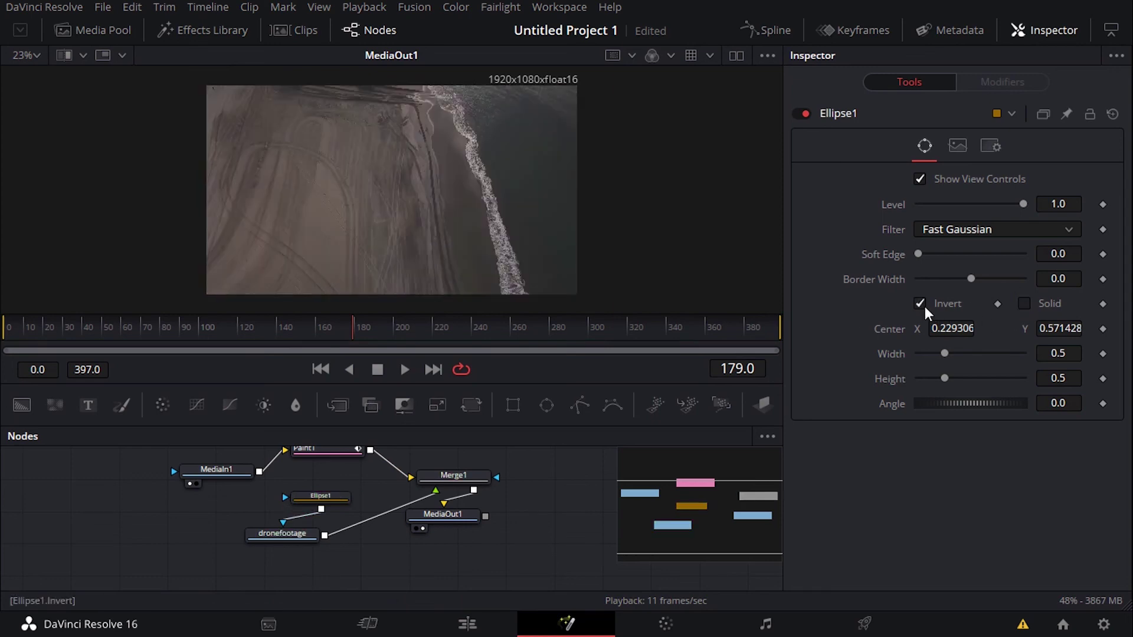
pyautogui.click(1022, 302)
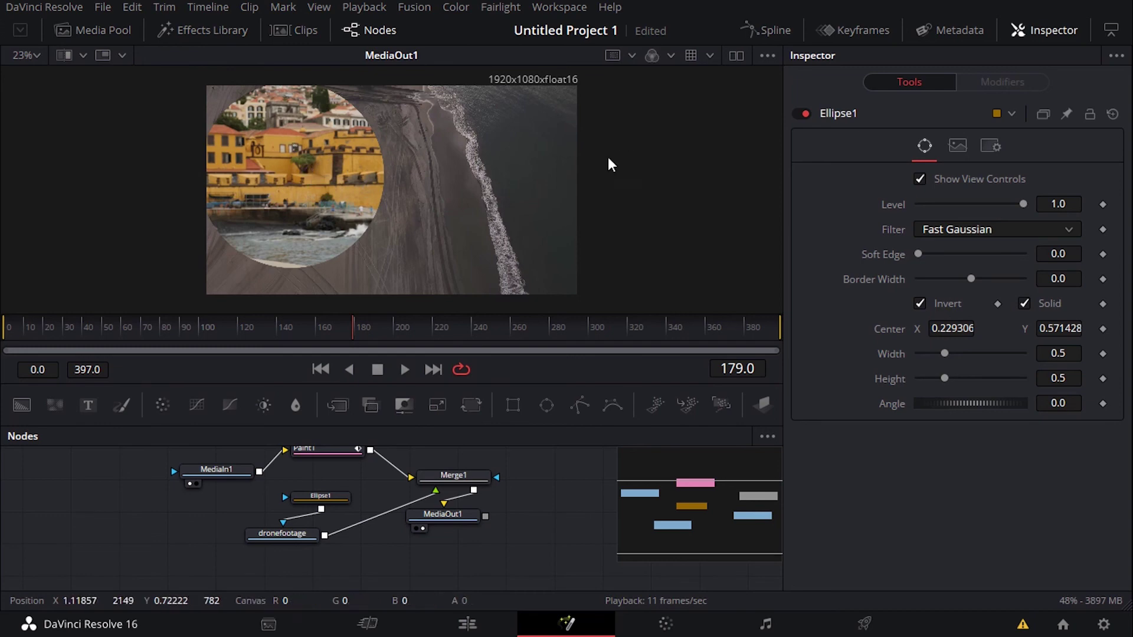
# - Keyframe the ellipse mask's centre from about X 0.17 at frame 0 to about X 0.79 at frame 45
pyautogui.click(319, 496)
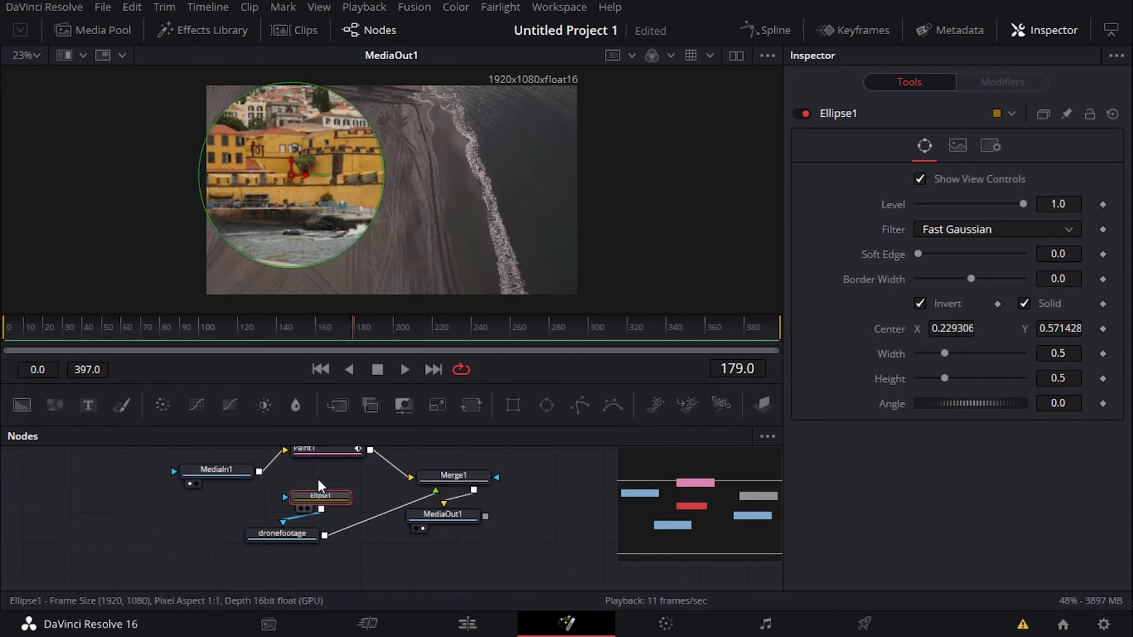
pyautogui.moveTo(310, 172); pyautogui.dragTo(286, 151)
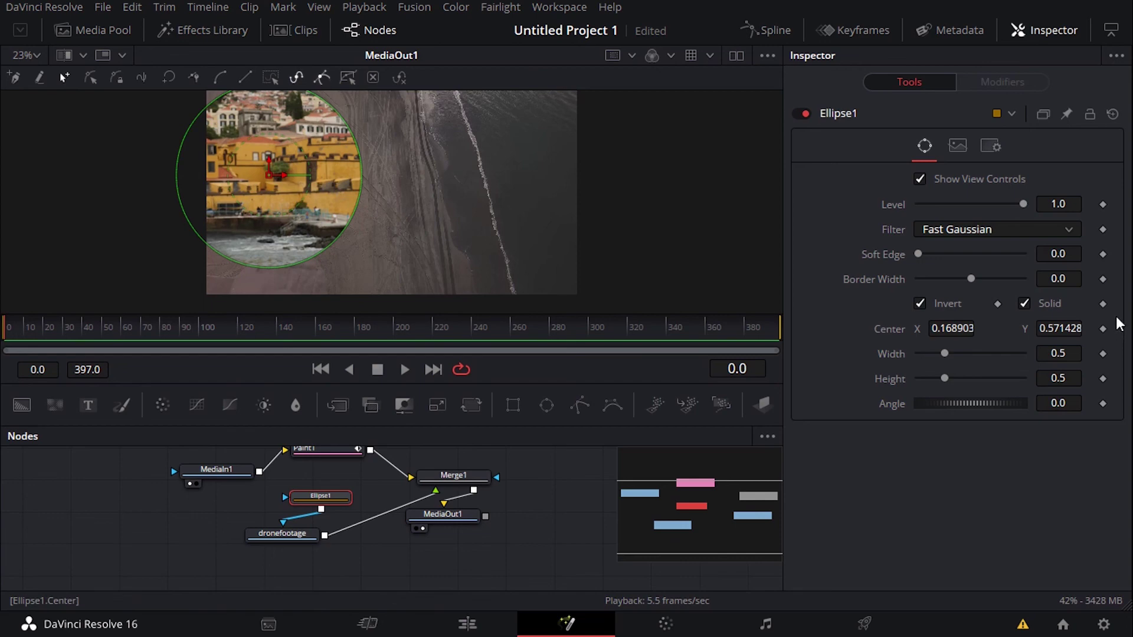
pyautogui.click(1102, 329)
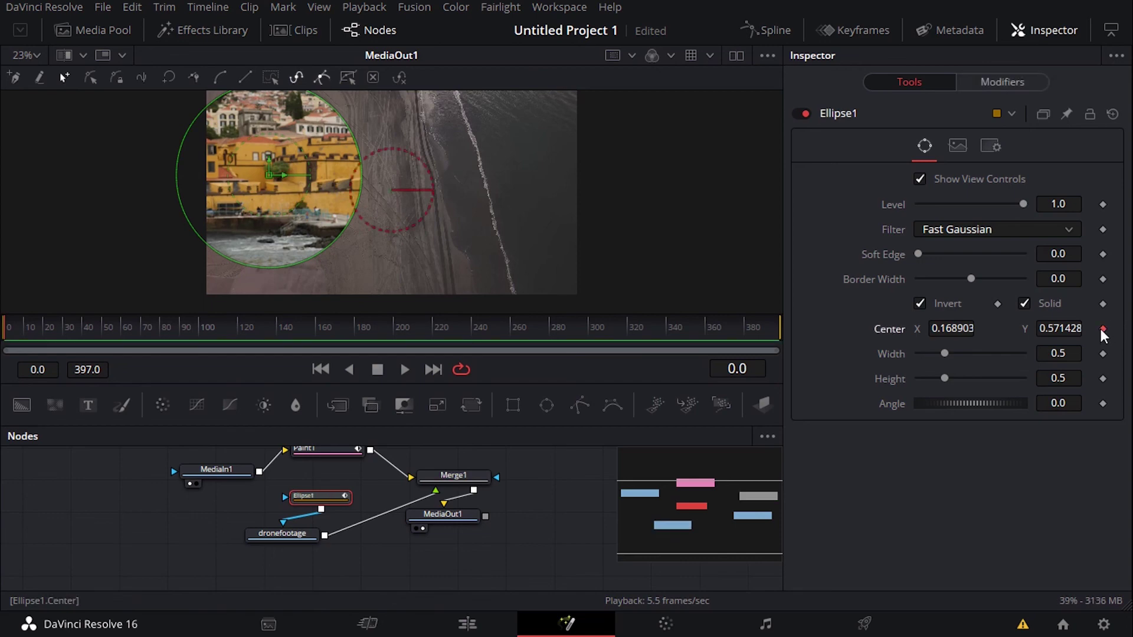
pyautogui.moveTo(9, 332); pyautogui.dragTo(92, 333)
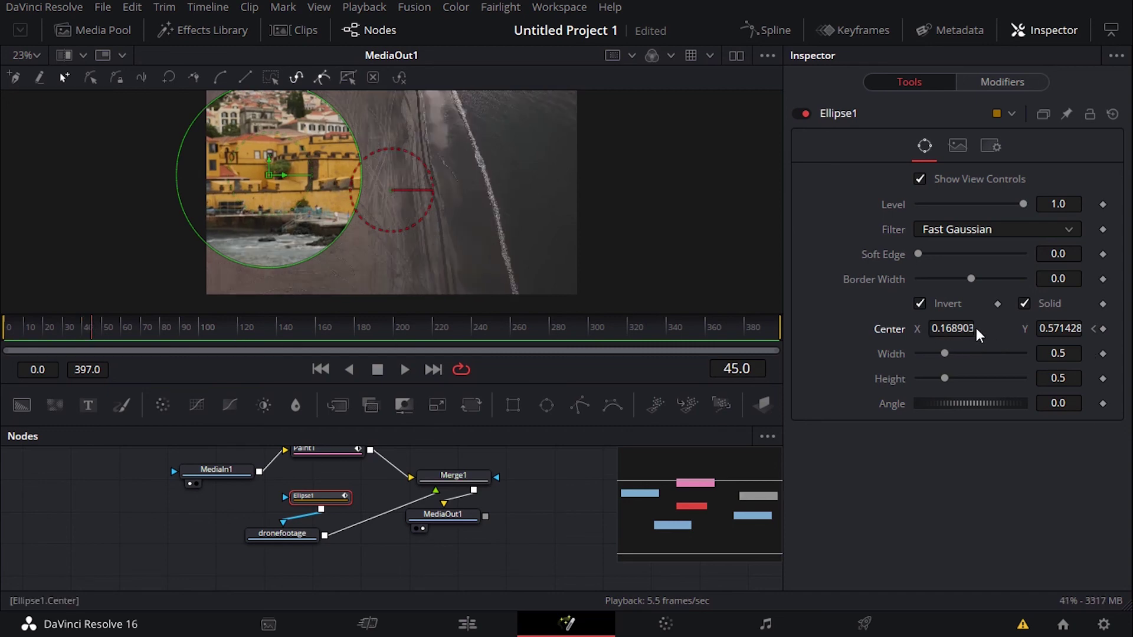
pyautogui.moveTo(960, 329); pyautogui.dragTo(1032, 329)
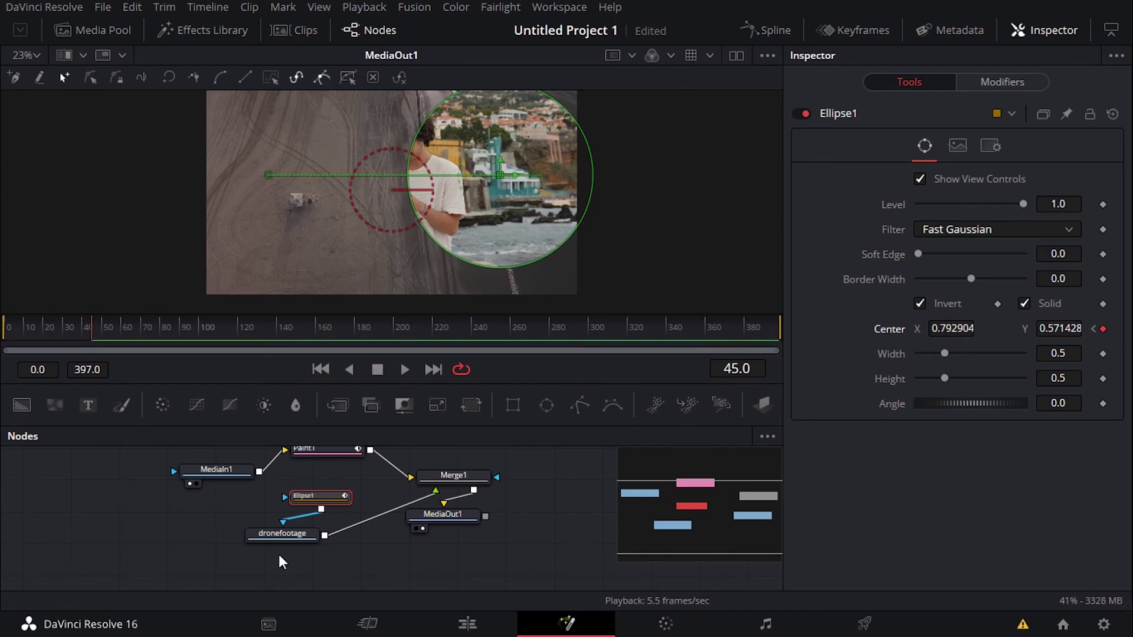
# - Play the ellipse mask animation from frame 0 to check its movement across the picture
pyautogui.moveTo(88, 336); pyautogui.dragTo(3, 342)
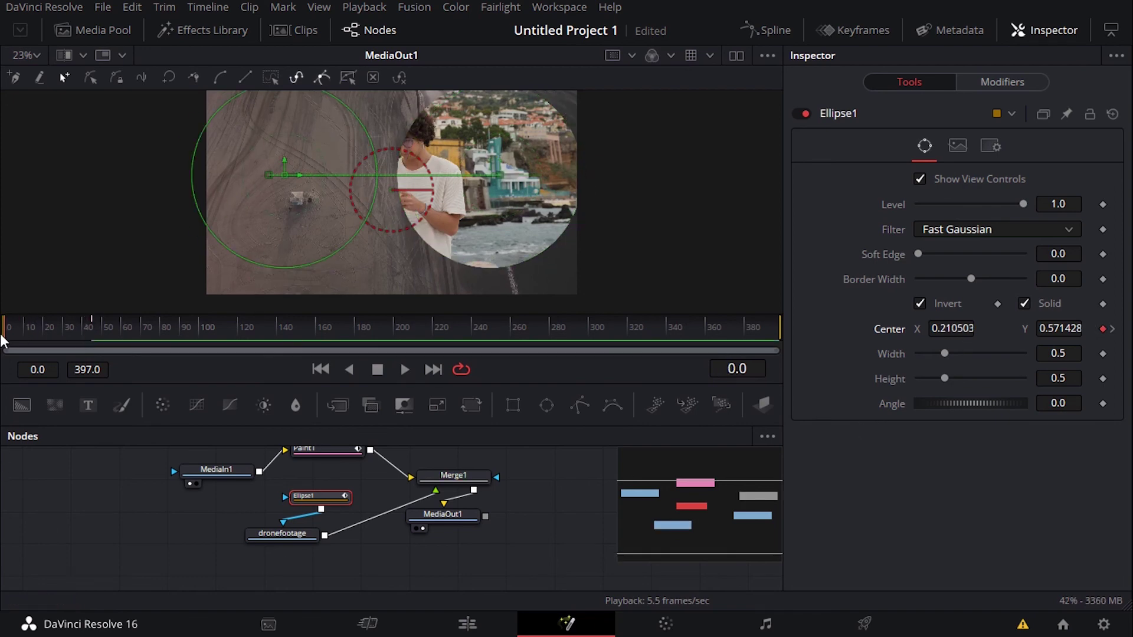
pyautogui.press('space')
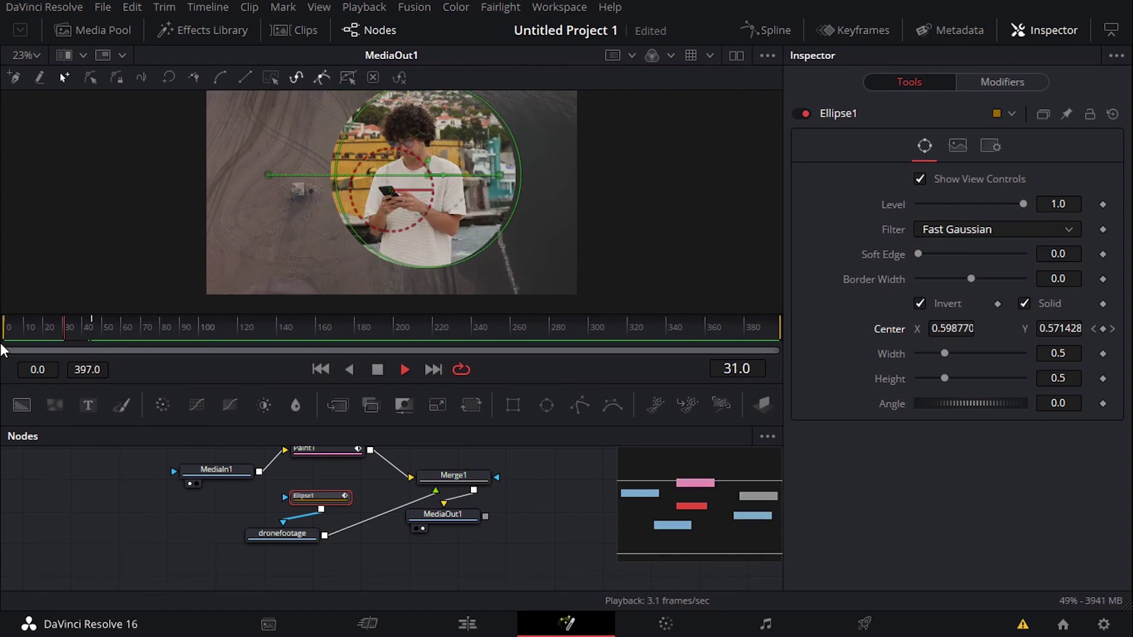
pyautogui.press('space')
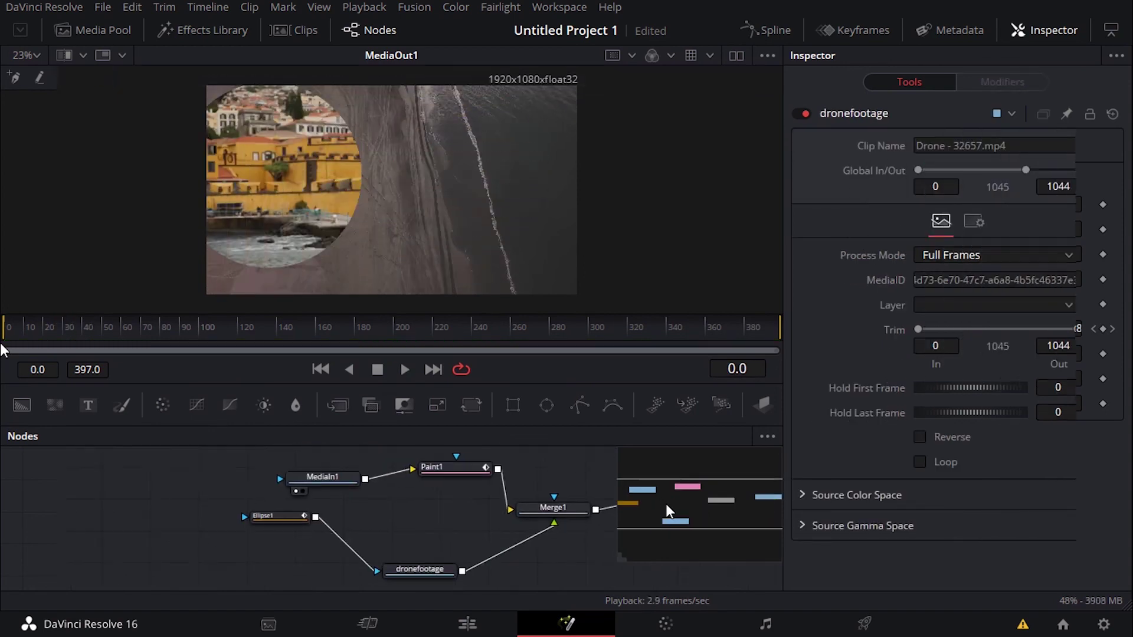
# - Insert a Brightness Contrast node between MediaIn1 and Paint1 and space MediaIn1 away from it
pyautogui.moveTo(666, 504); pyautogui.dragTo(713, 505)
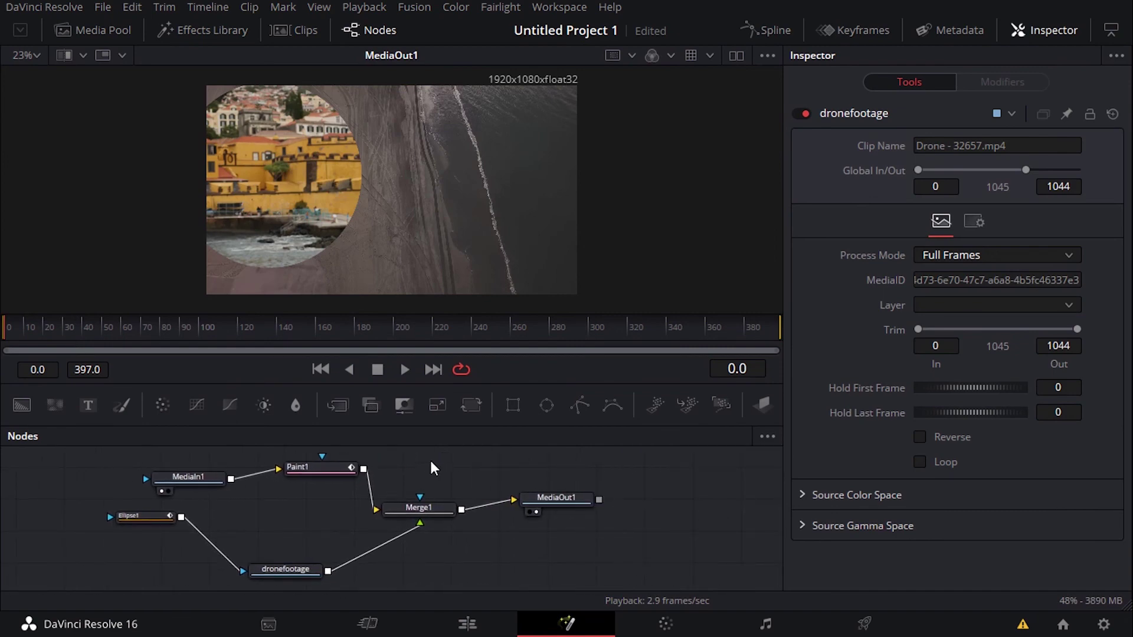
pyautogui.click(268, 570)
pyautogui.scroll(-1, 267, 568)
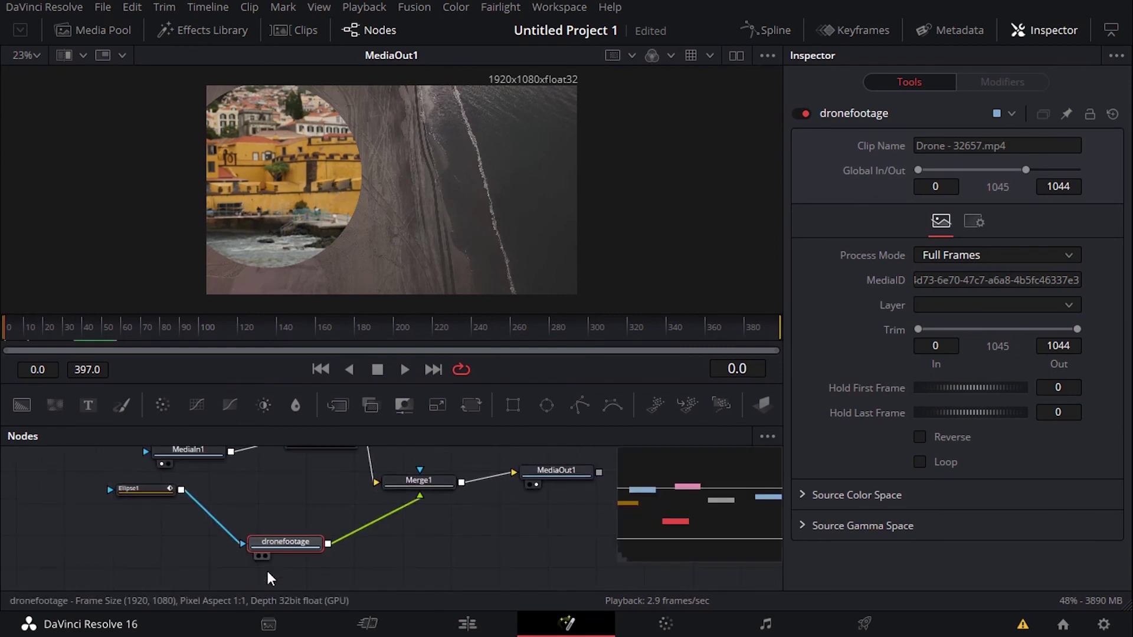
pyautogui.scroll(2, 291, 509)
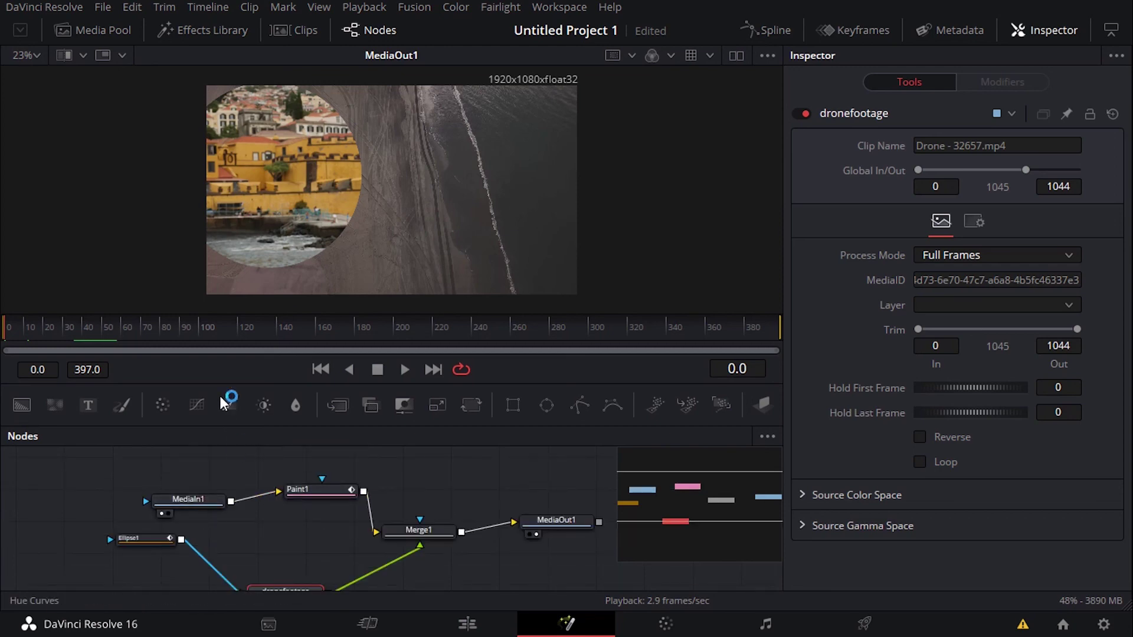
pyautogui.click(199, 499)
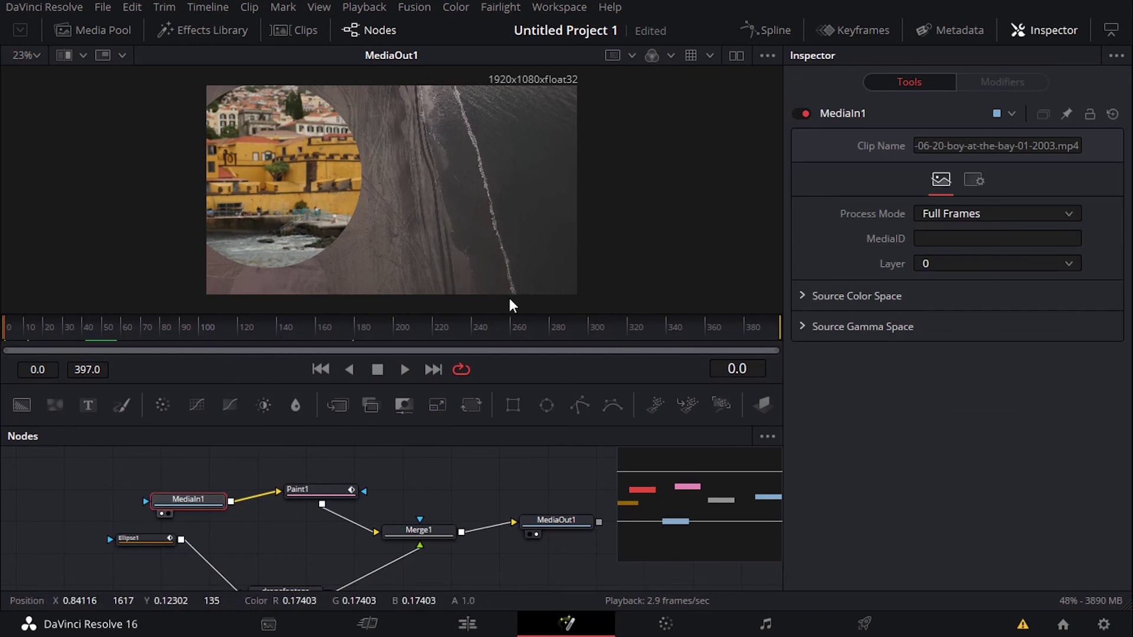
pyautogui.moveTo(175, 507); pyautogui.dragTo(158, 494)
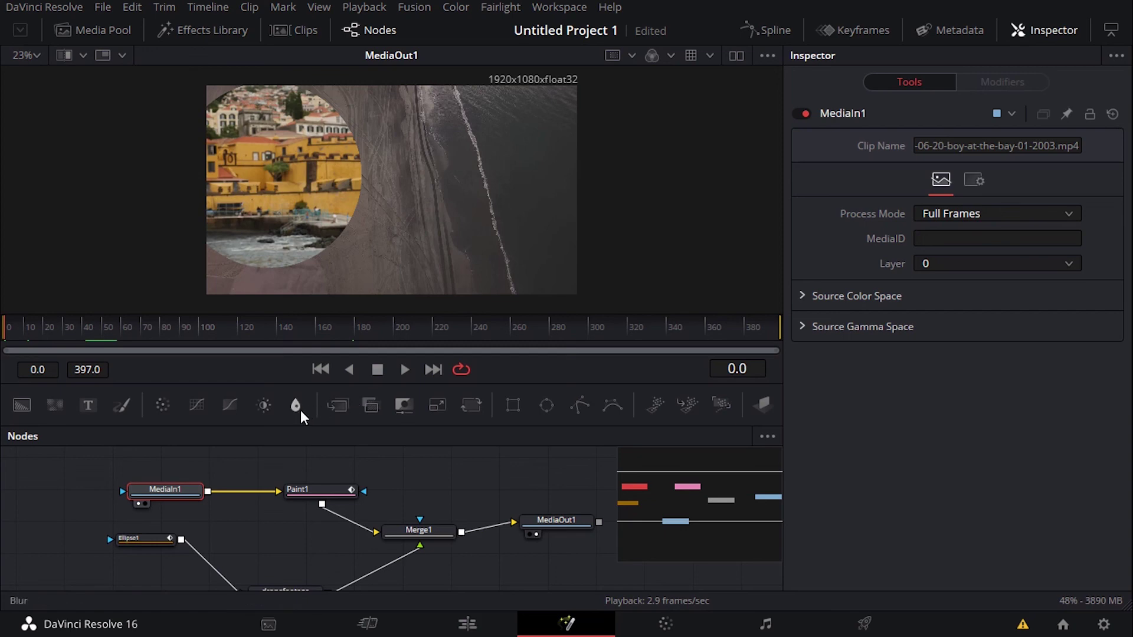
pyautogui.click(266, 406)
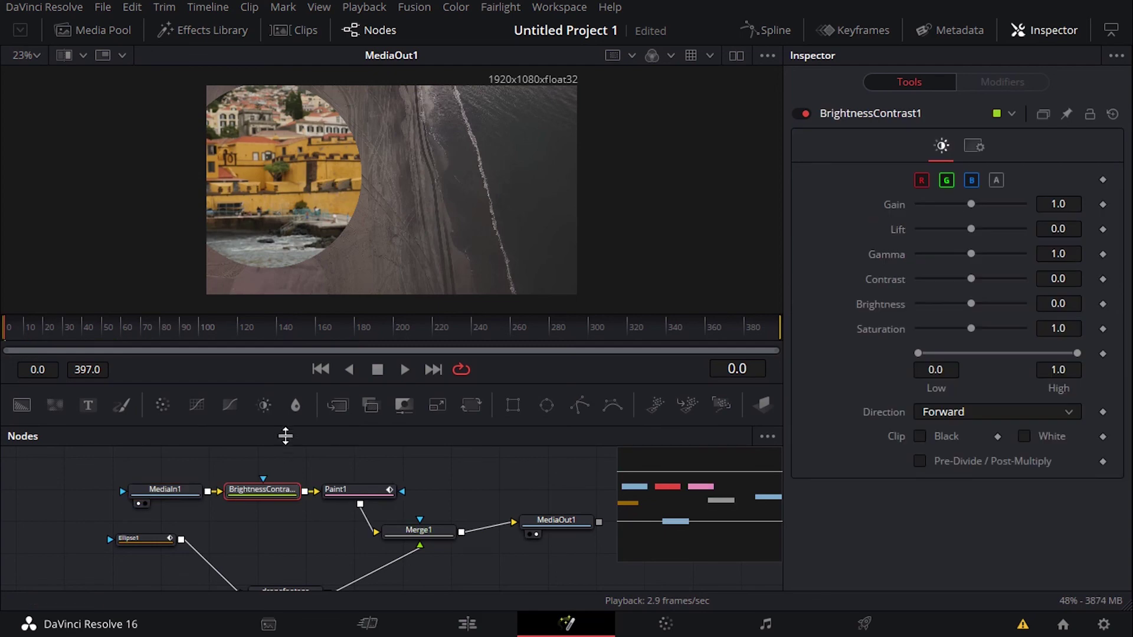
pyautogui.moveTo(165, 494); pyautogui.dragTo(146, 495)
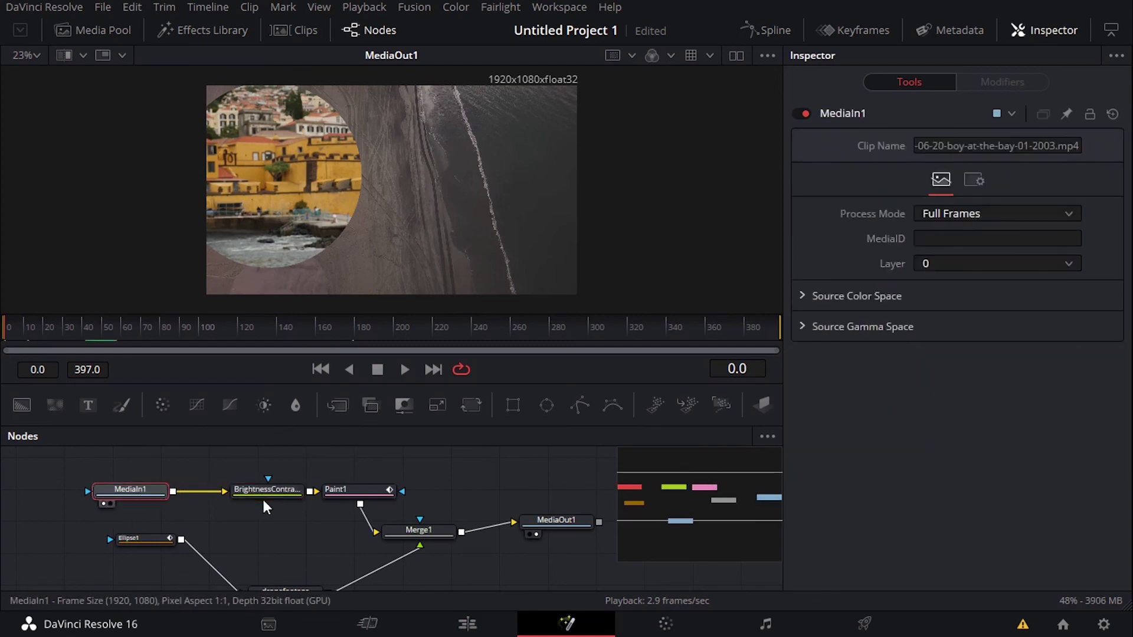
# - Place the Brightness Contrast node slightly above the MediaIn1–Paint1 line and set its Brightness to -0.12 and Contrast to -0.16
pyautogui.moveTo(264, 495); pyautogui.dragTo(250, 481)
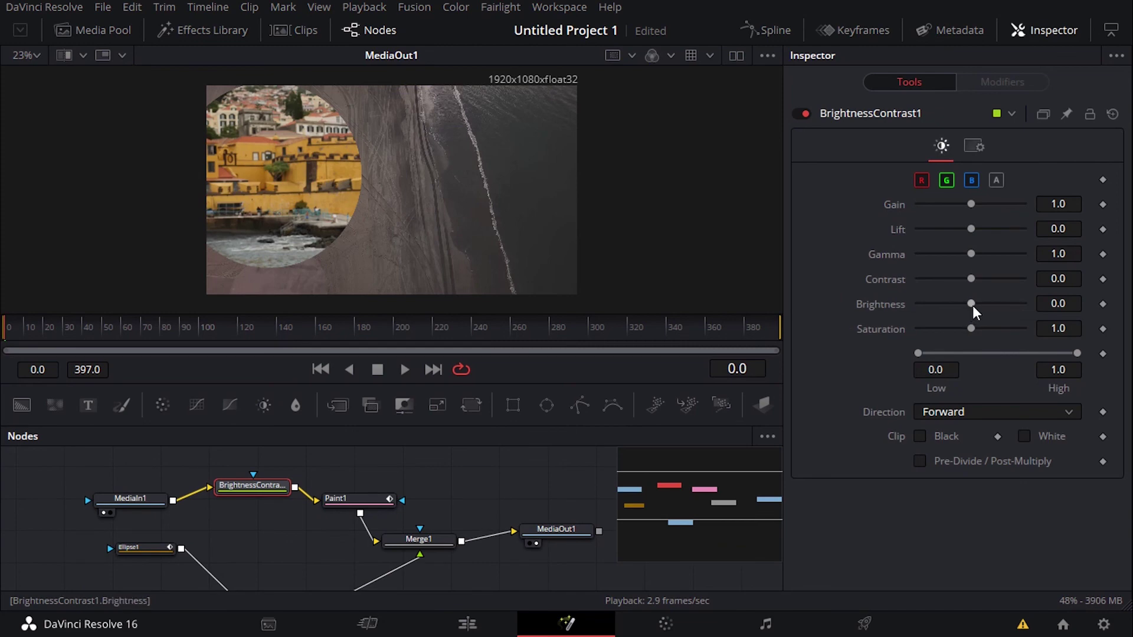
pyautogui.moveTo(971, 305); pyautogui.dragTo(962, 278)
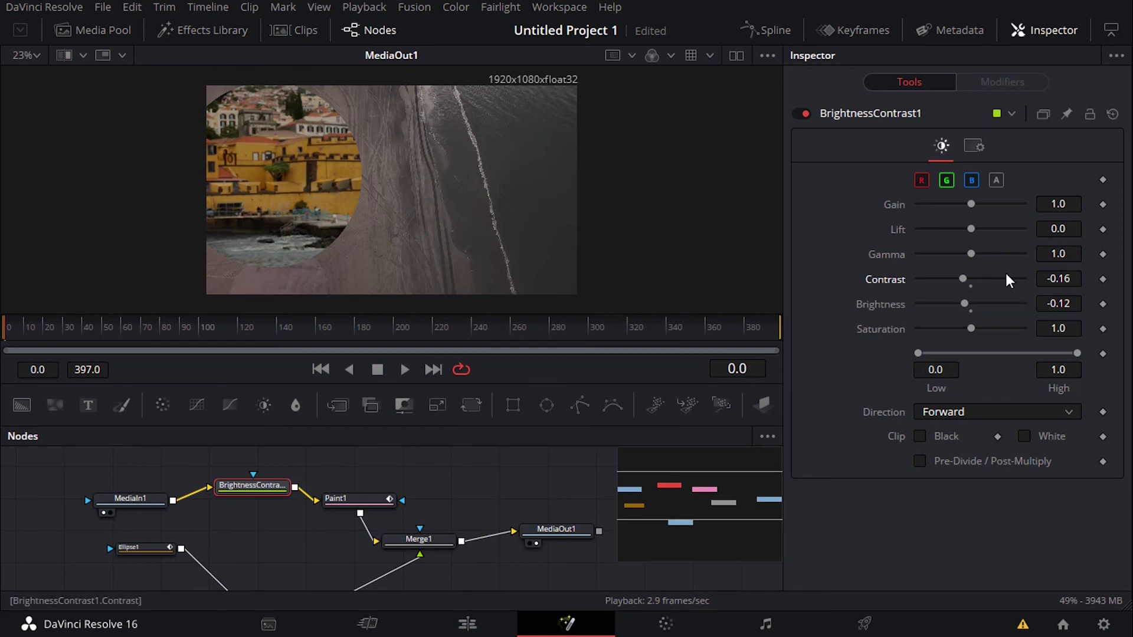
pyautogui.scroll(-2, 299, 511)
pyautogui.scroll(2, 313, 515)
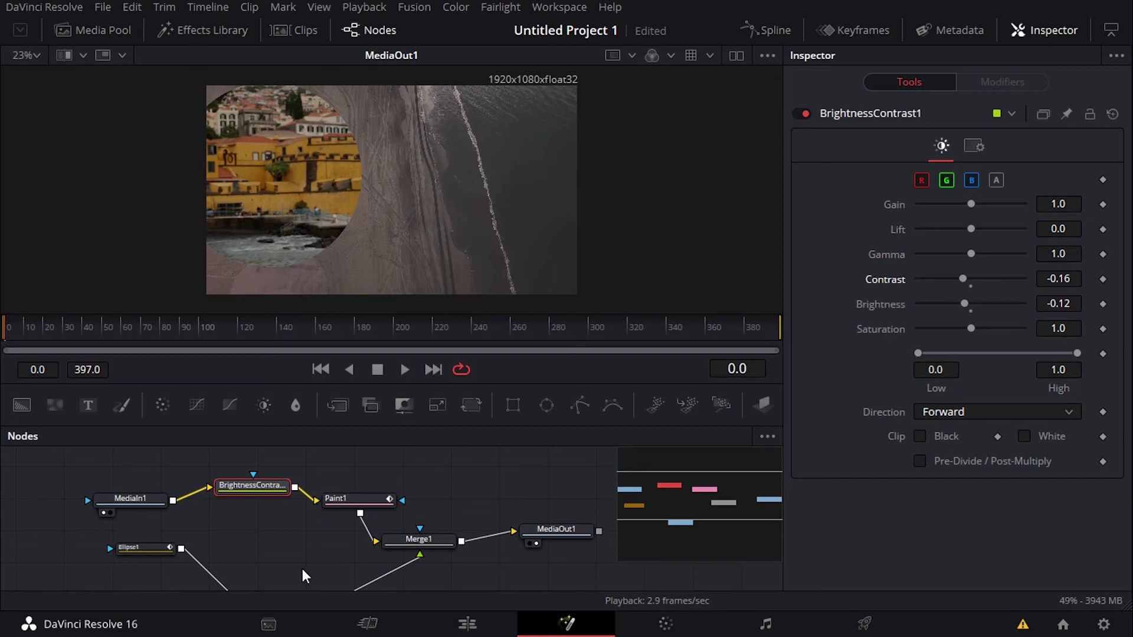
pyautogui.moveTo(676, 529); pyautogui.dragTo(705, 508)
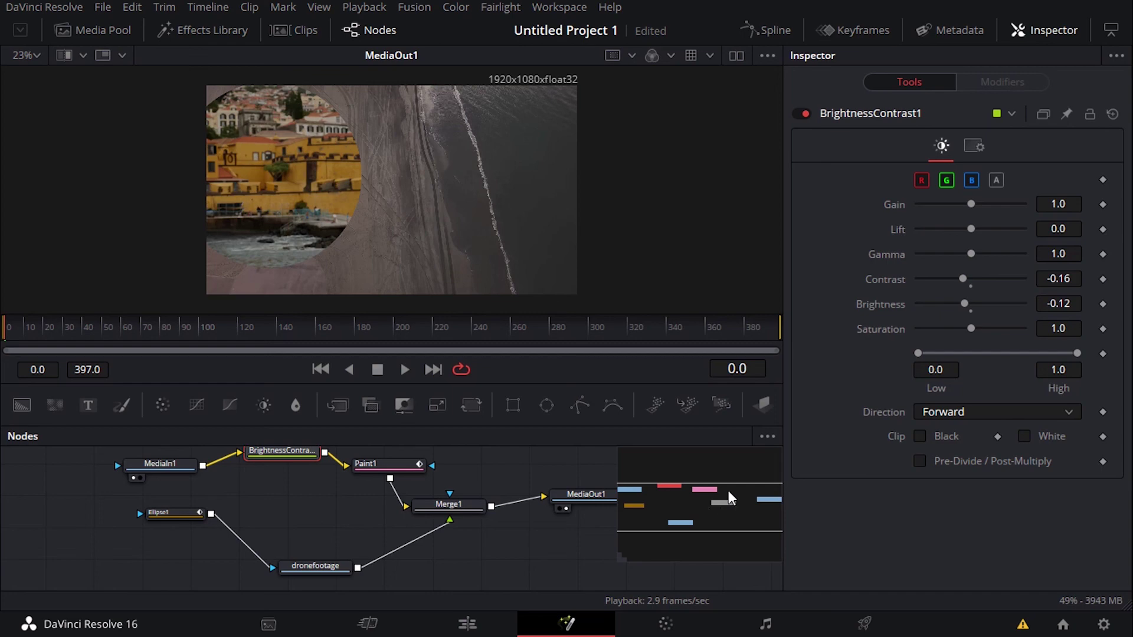
pyautogui.moveTo(728, 491)
pyautogui.mouseDown()
pyautogui.moveTo(717, 495)
pyautogui.moveTo(732, 508)
pyautogui.moveTo(699, 496)
pyautogui.moveTo(717, 516)
pyautogui.moveTo(710, 501)
pyautogui.mouseUp()
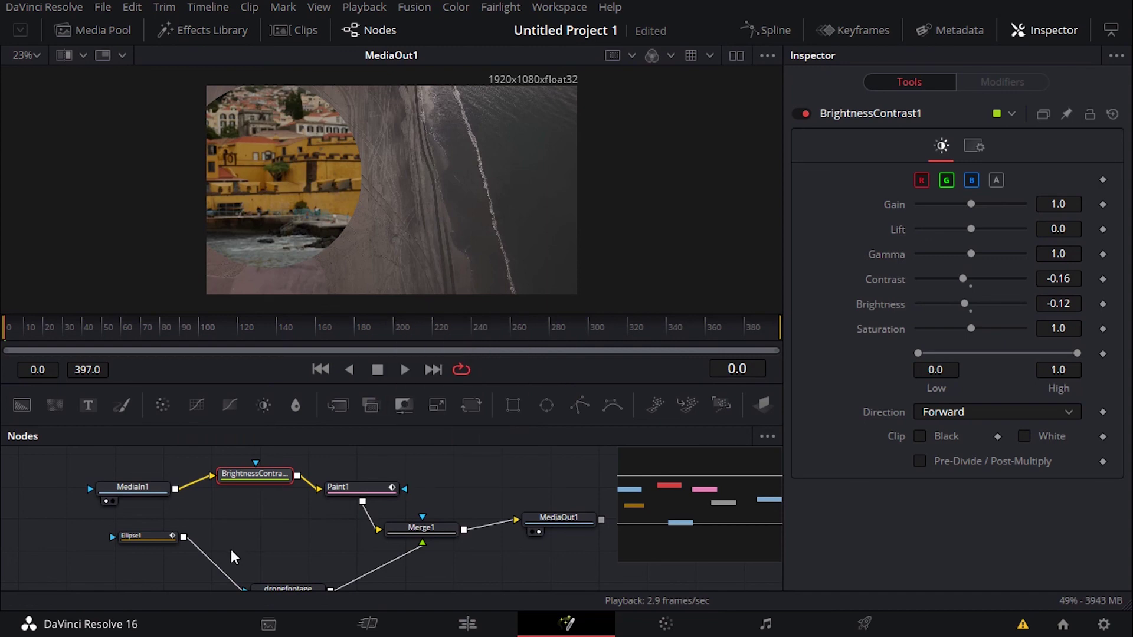
pyautogui.scroll(-2, 495, 536)
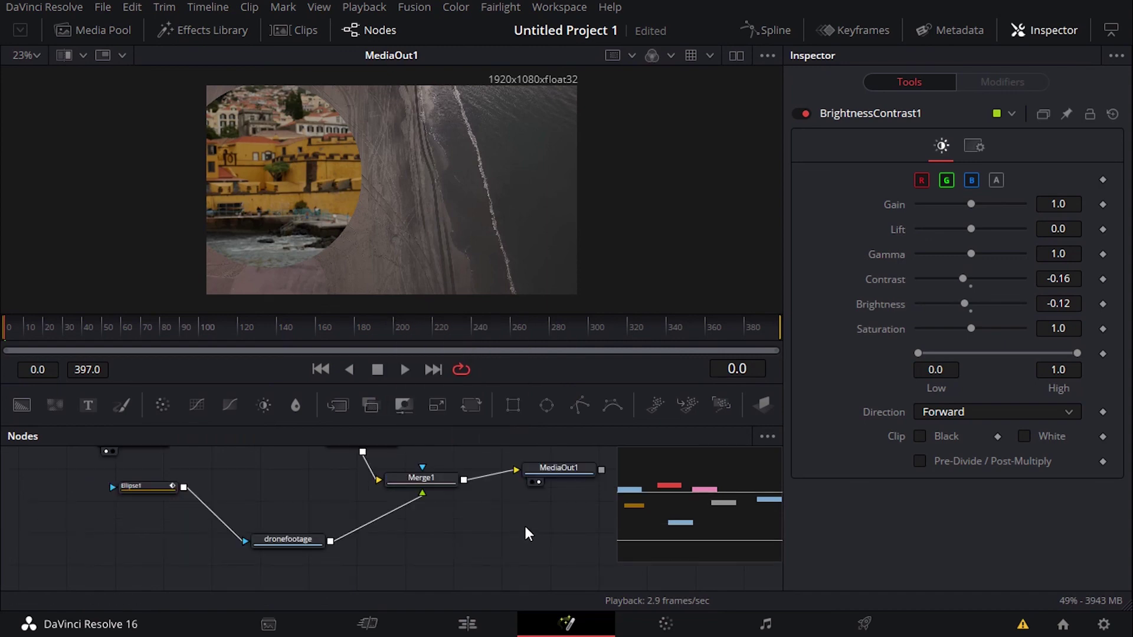
pyautogui.scroll(2, 525, 527)
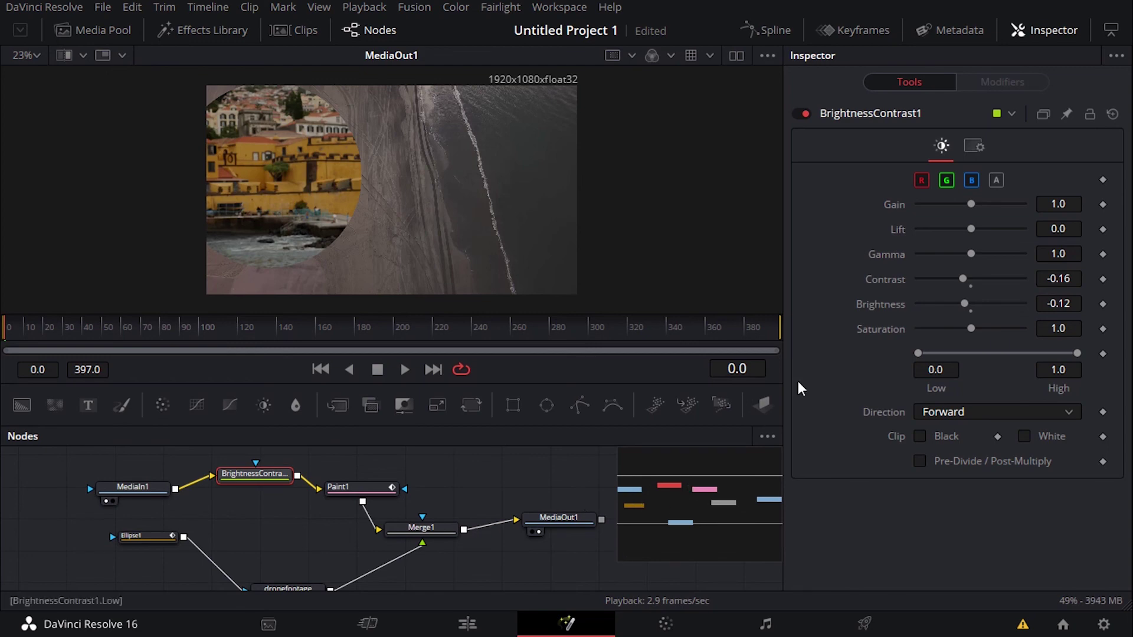
pyautogui.click(364, 8)
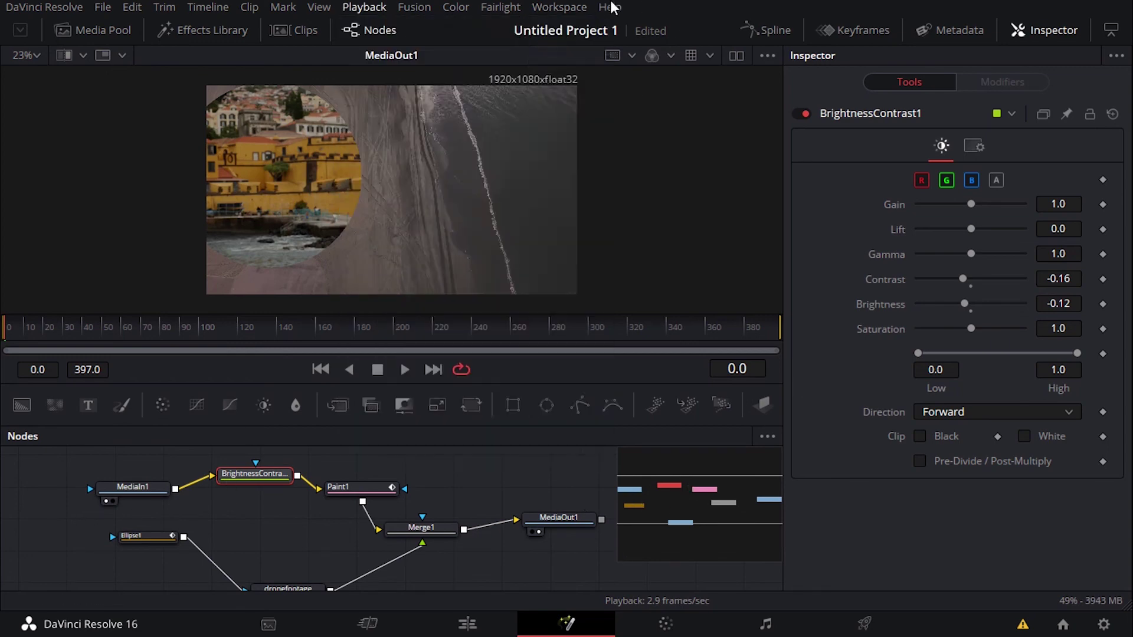
pyautogui.moveTo(574, 8)
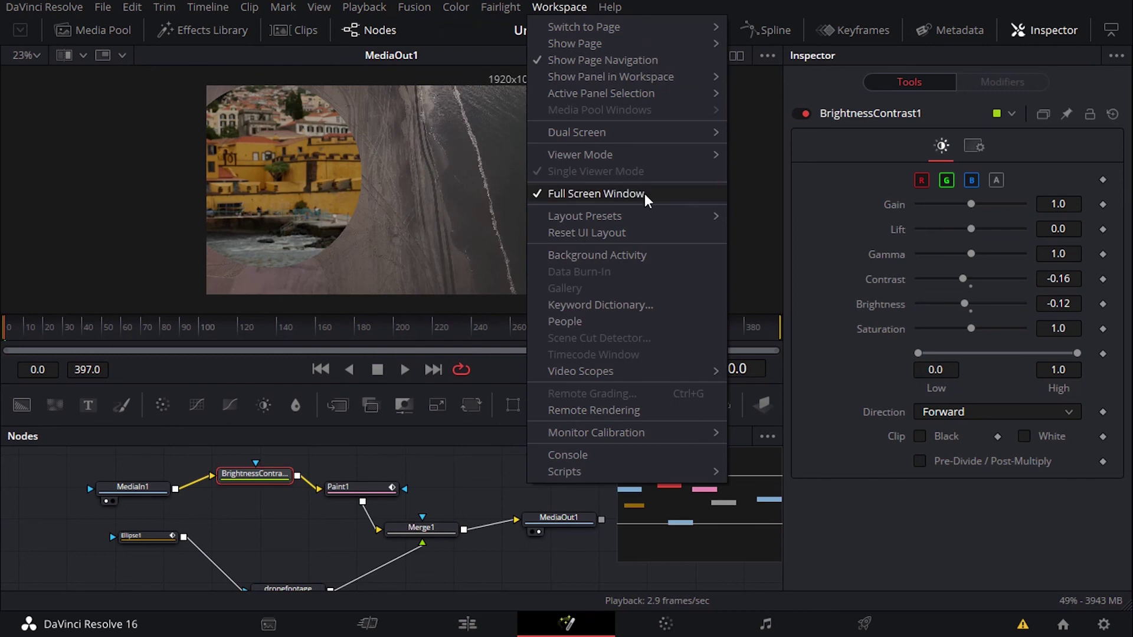